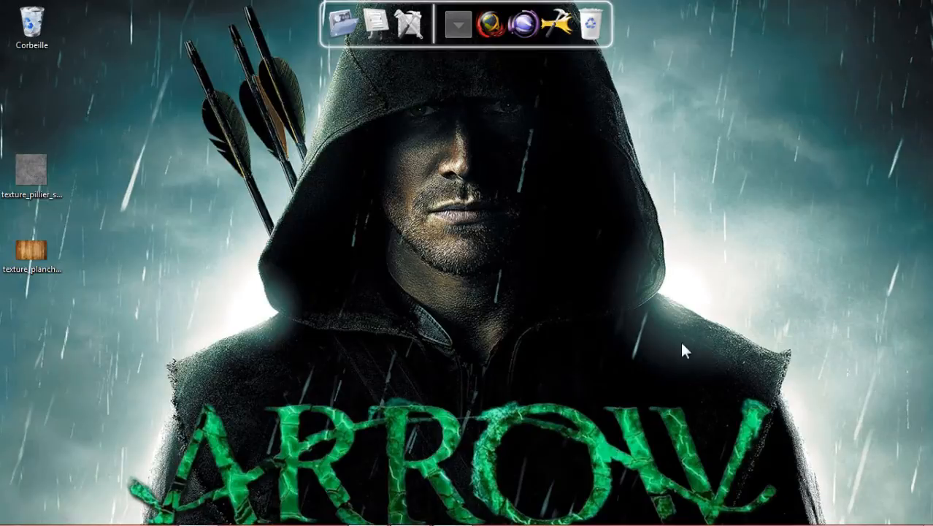
Step: Switch from the desktop to the open Blender window
{"action": "left_click_drag", "start_coordinate": [702, 350], "coordinate": [257, 65]}
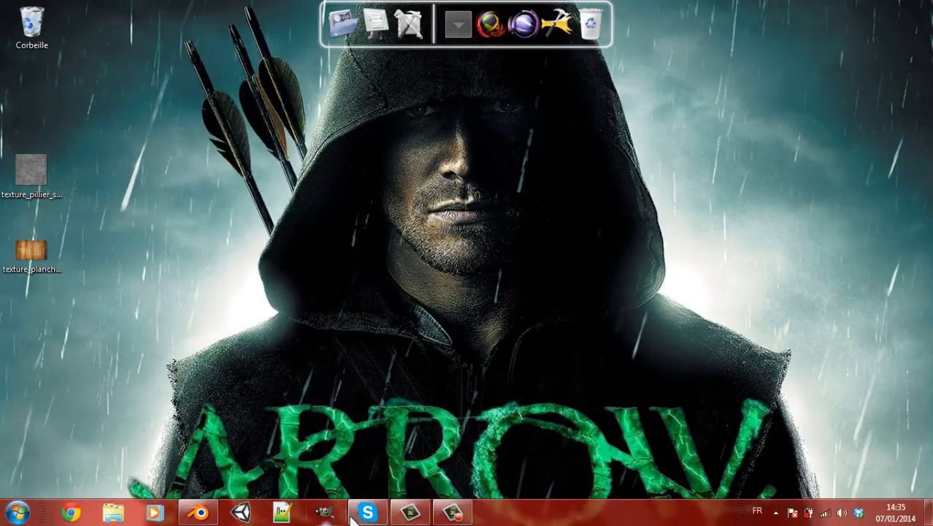
{"action": "left_click", "coordinate": [199, 512]}
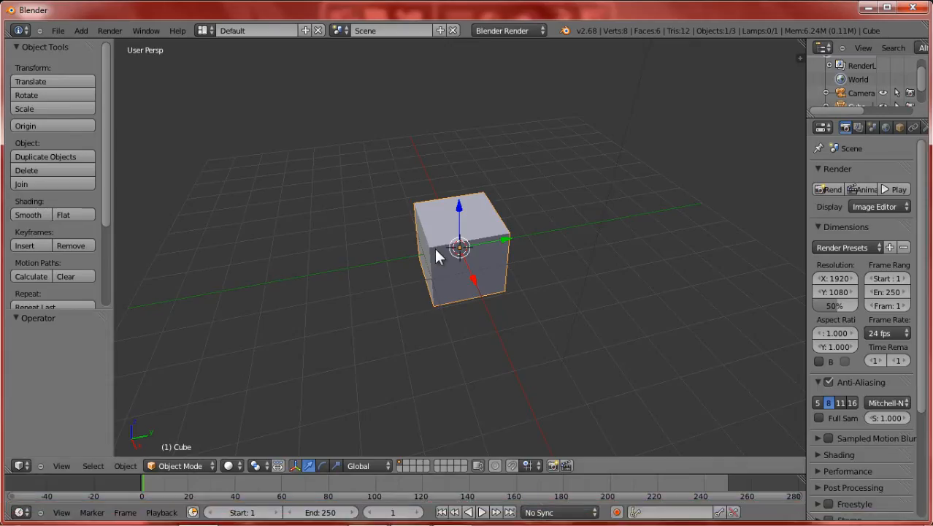
{"action": "scroll", "coordinate": [434, 249], "scroll_direction": "down", "scroll_amount": 5}
{"action": "middle_click_drag", "start_coordinate": [432, 256], "coordinate": [501, 271]}
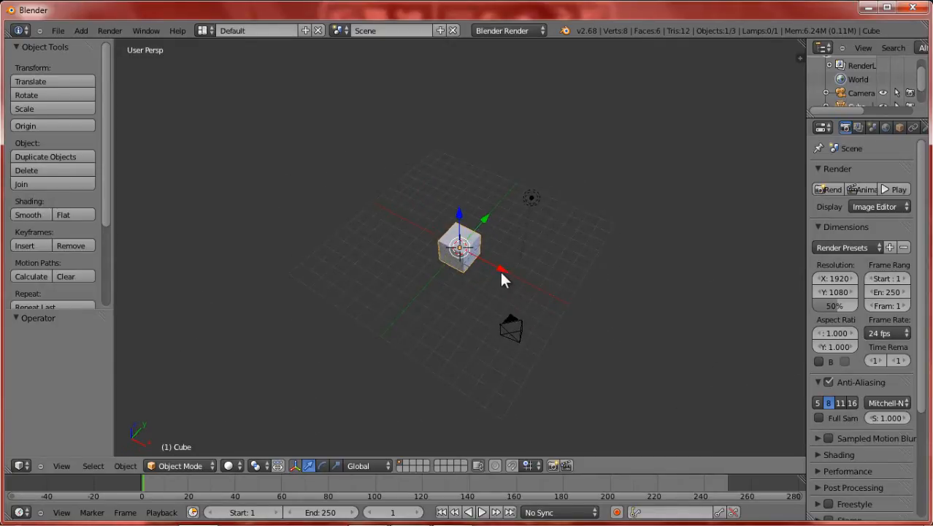
{"action": "scroll", "coordinate": [495, 275], "scroll_direction": "up", "scroll_amount": 4}
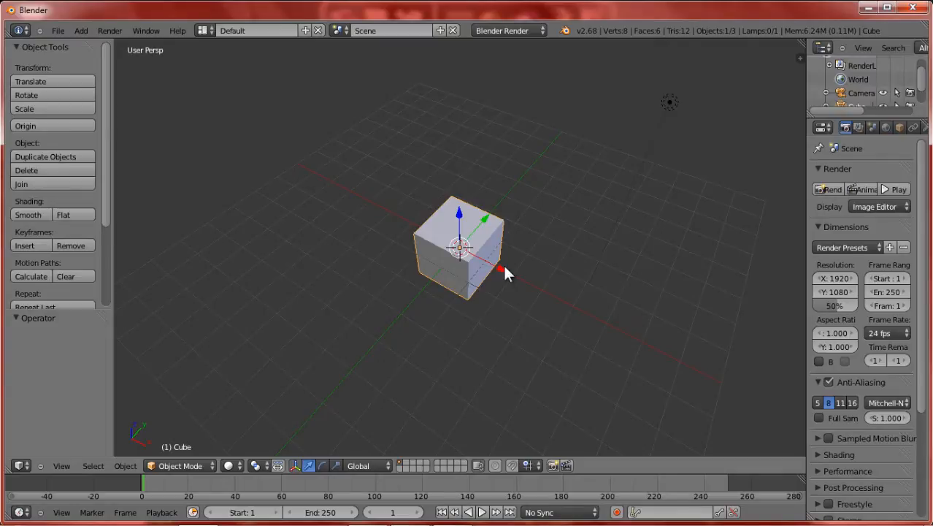
{"action": "middle_click_drag", "start_coordinate": [522, 278], "coordinate": [540, 296]}
{"action": "scroll", "coordinate": [540, 296], "scroll_direction": "up", "scroll_amount": 4}
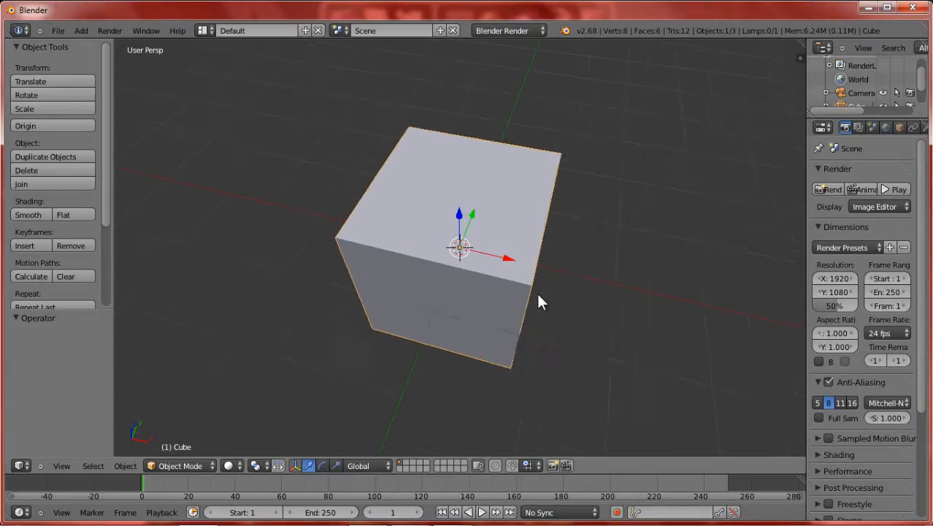
{"action": "scroll", "coordinate": [538, 301], "scroll_direction": "down", "scroll_amount": 3}
{"action": "mouse_move", "coordinate": [475, 246]}
{"action": "middle_mouse_down"}
{"action": "mouse_move", "coordinate": [417, 204]}
{"action": "mouse_move", "coordinate": [476, 256]}
{"action": "middle_mouse_up"}
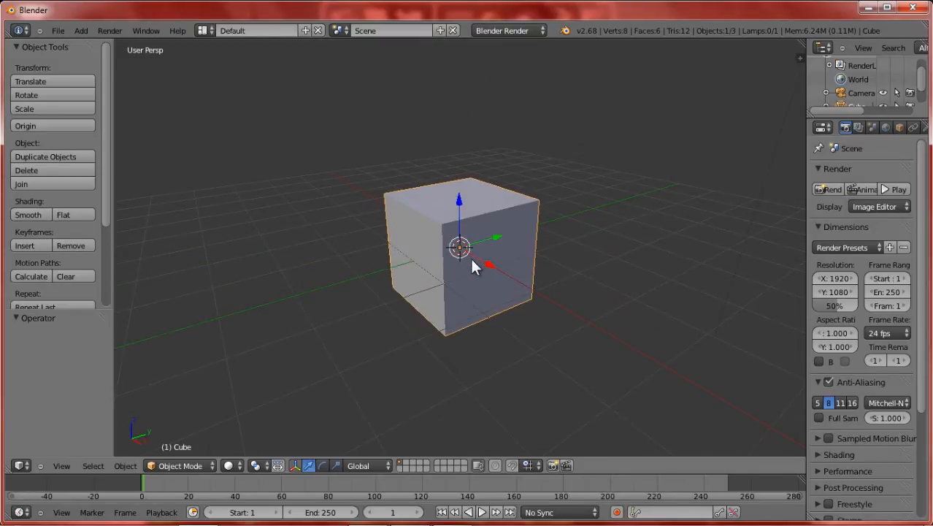
{"action": "scroll", "coordinate": [435, 218], "scroll_direction": "down", "scroll_amount": 2}
{"action": "middle_click_drag", "start_coordinate": [435, 219], "coordinate": [501, 267]}
{"action": "scroll", "coordinate": [501, 270], "scroll_direction": "up", "scroll_amount": 2}
{"action": "scroll", "coordinate": [501, 270], "scroll_direction": "up", "scroll_amount": 3}
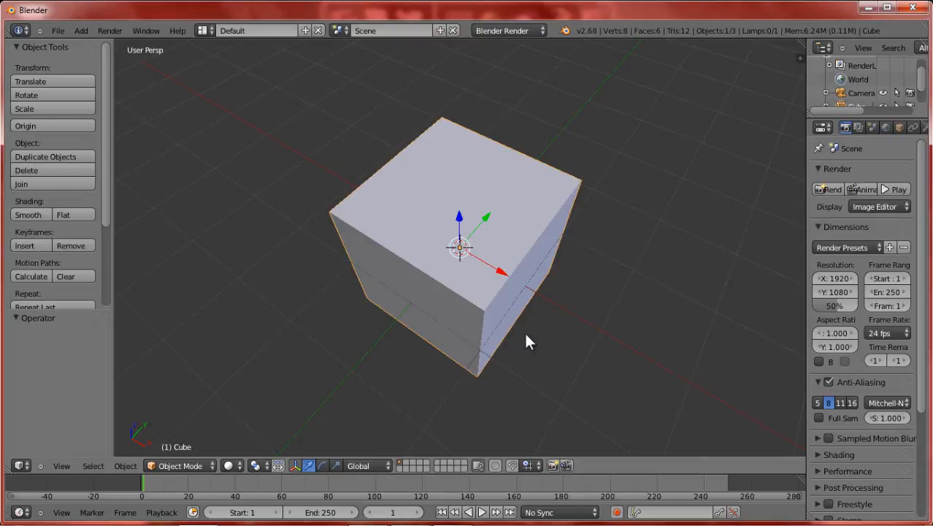
{"action": "scroll", "coordinate": [513, 337], "scroll_direction": "down", "scroll_amount": 5}
{"action": "middle_click_drag", "start_coordinate": [514, 276], "coordinate": [373, 254]}
{"action": "scroll", "coordinate": [558, 323], "scroll_direction": "up", "scroll_amount": 1}
{"action": "scroll", "coordinate": [489, 368], "scroll_direction": "up", "scroll_amount": 3}
{"action": "scroll", "coordinate": [495, 347], "scroll_direction": "down", "scroll_amount": 2}
{"action": "scroll", "coordinate": [558, 285], "scroll_direction": "up", "scroll_amount": 3}
{"action": "scroll", "coordinate": [567, 302], "scroll_direction": "down", "scroll_amount": 2}
{"action": "scroll", "coordinate": [375, 254], "scroll_direction": "down", "scroll_amount": 5}
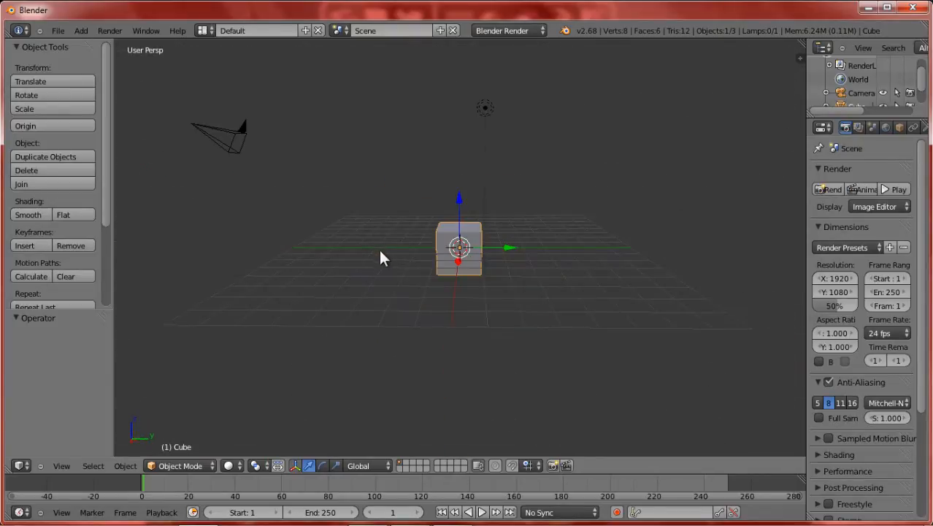
Step: Check in the user preferences' add-on list that 3D View: Screencast Keys is enabled, and close the preferences
{"action": "left_click", "coordinate": [80, 30]}
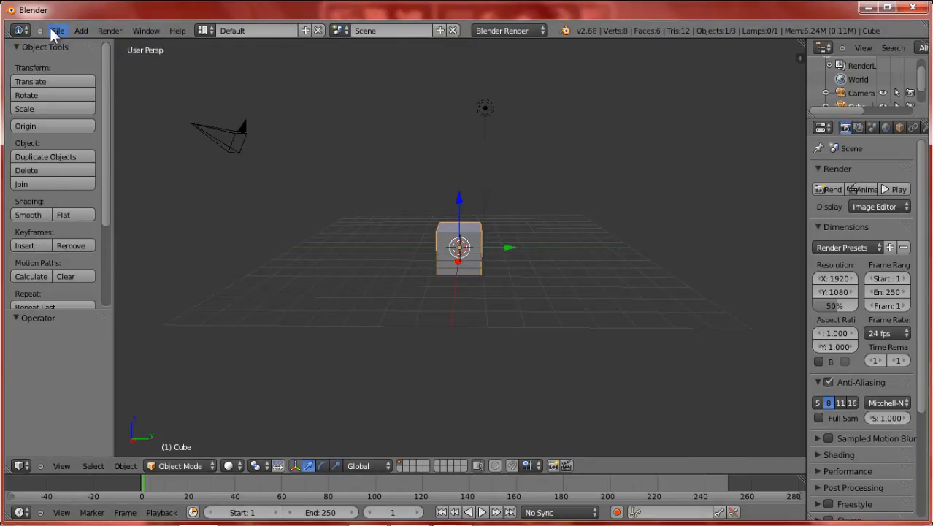
{"action": "left_click", "coordinate": [51, 30]}
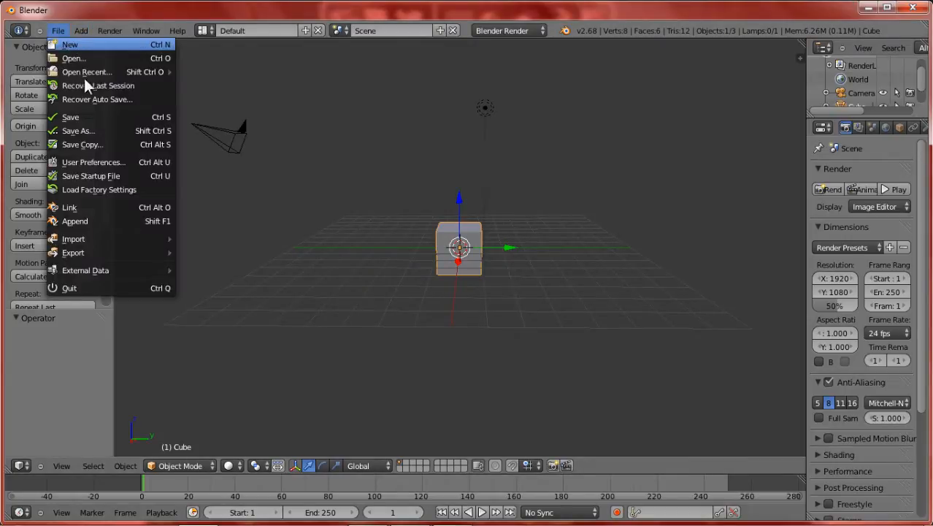
{"action": "left_click", "coordinate": [133, 163]}
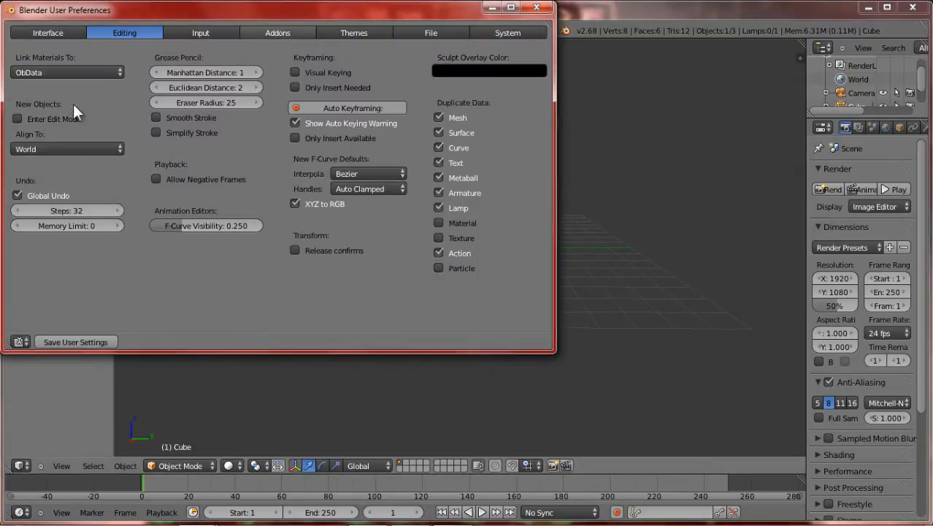
{"action": "left_click", "coordinate": [280, 37]}
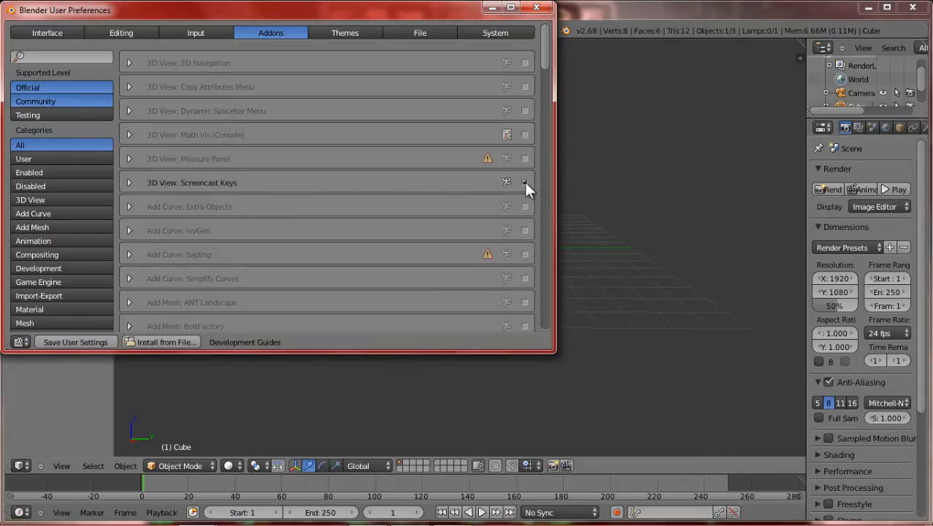
{"action": "left_click", "coordinate": [537, 7]}
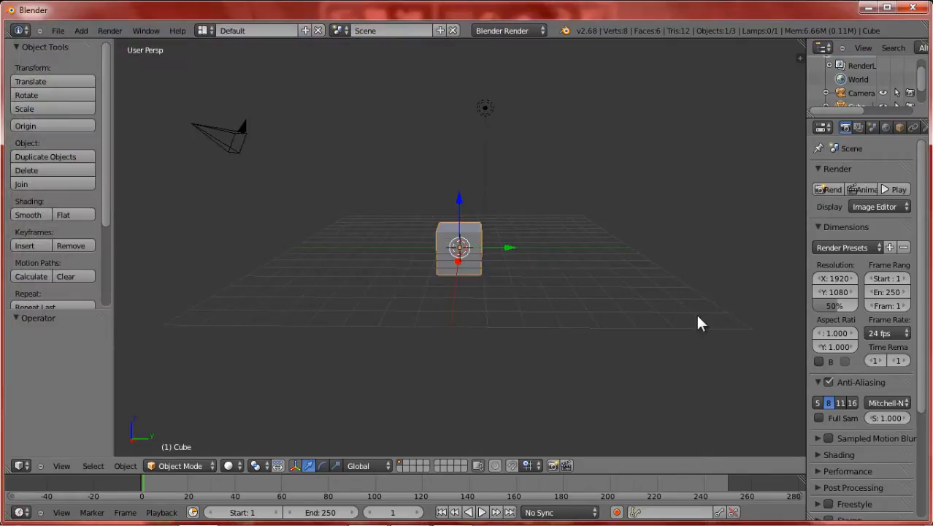
Step: Start the Screencast Keys display from the 3D view's properties and hide those properties again
{"action": "key", "text": "n"}
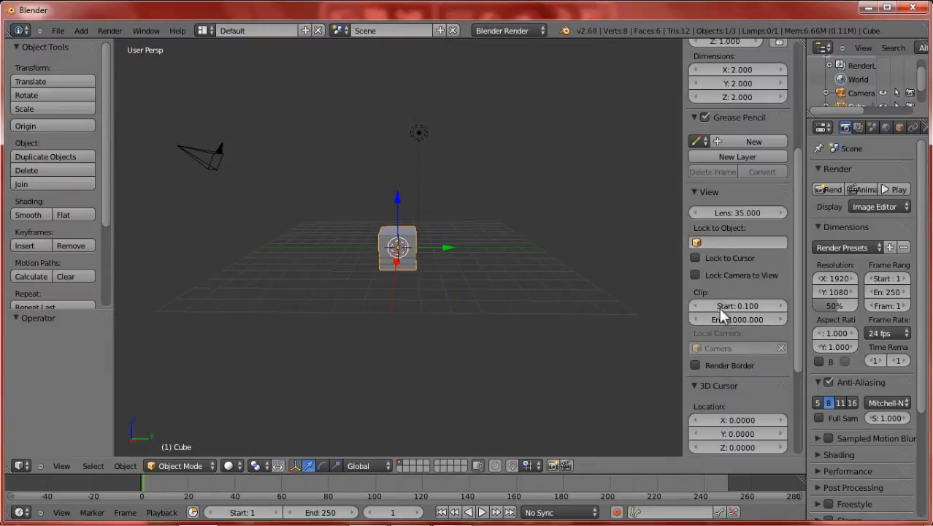
{"action": "scroll", "coordinate": [745, 350], "scroll_direction": "down", "scroll_amount": 8}
{"action": "left_click", "coordinate": [725, 443]}
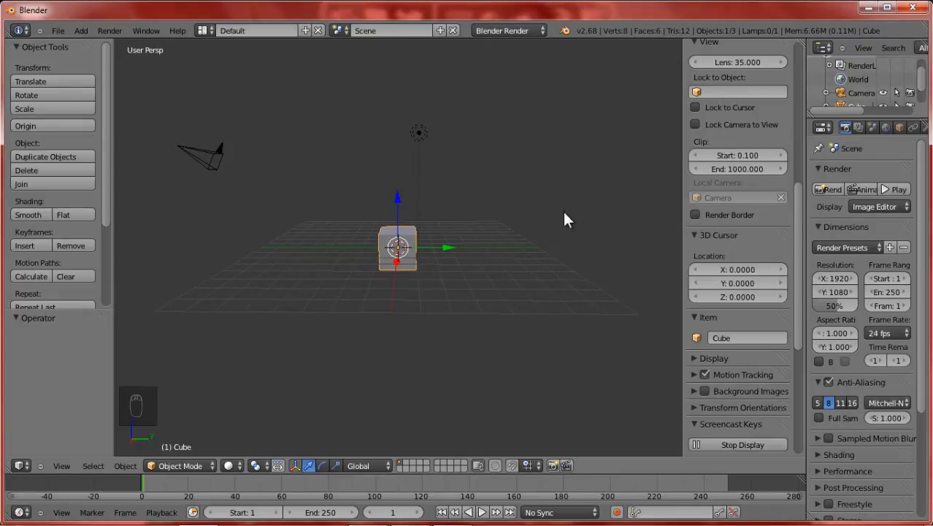
{"action": "key", "text": "n"}
Step: Set the 3D view to orthographic projection and face the cube from the front
{"action": "middle_click_drag", "start_coordinate": [477, 239], "coordinate": [515, 181]}
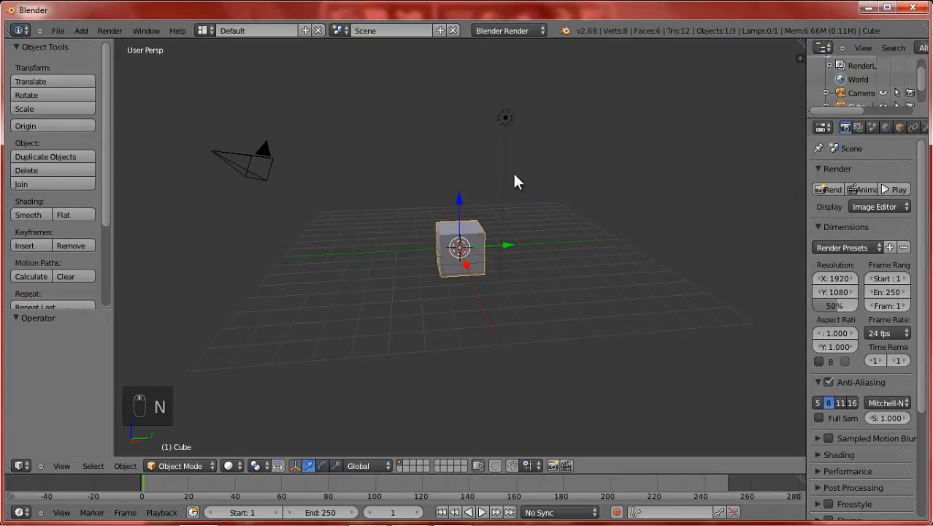
{"action": "key", "text": "KP_5"}
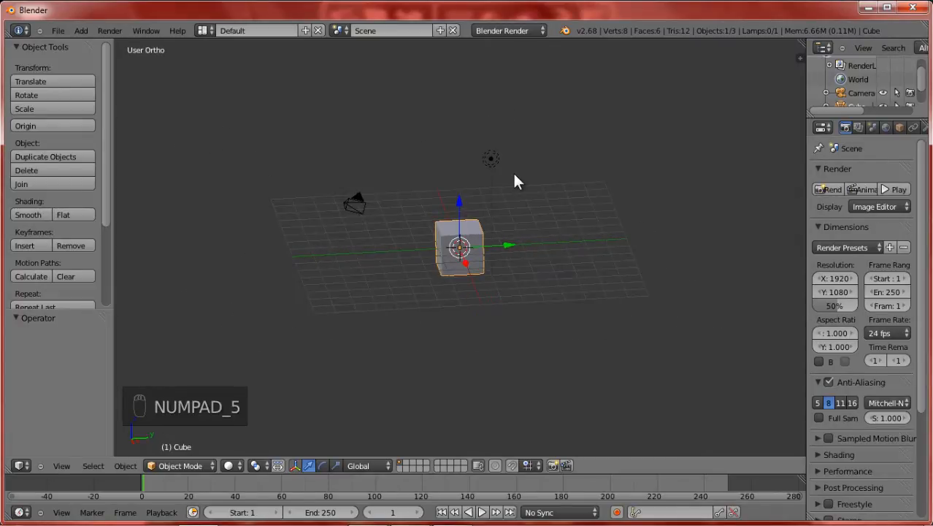
{"action": "scroll", "coordinate": [460, 246], "scroll_direction": "up", "scroll_amount": 5}
{"action": "middle_click_drag", "start_coordinate": [459, 247], "coordinate": [457, 193]}
{"action": "key", "text": "KP_1"}
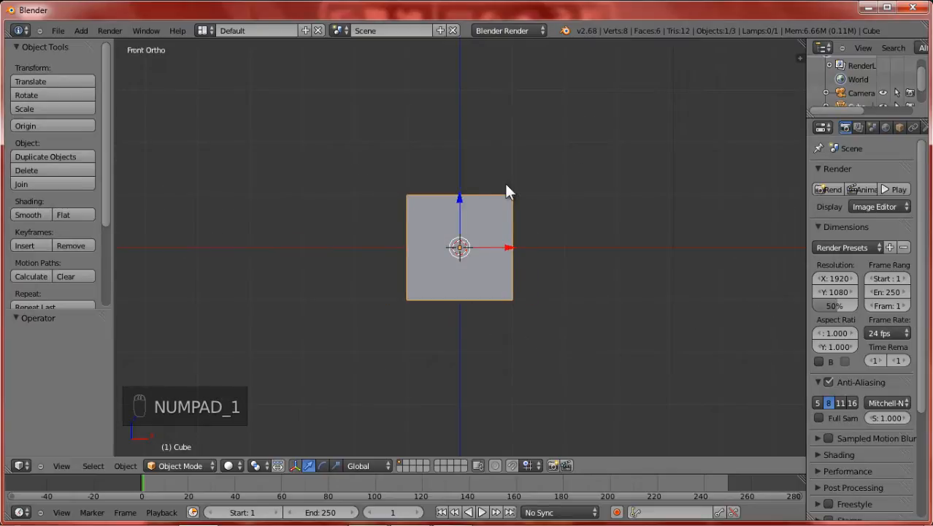
Step: Widen the cube along the X axis by a factor of about 2.15, and rescale it along X by about 0.84
{"action": "key", "text": "s"}
{"action": "key", "text": "x"}
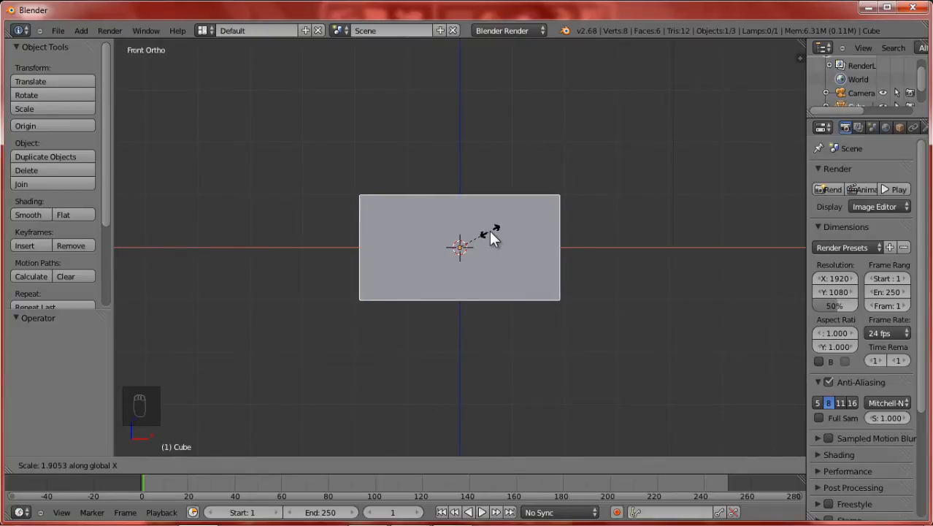
{"action": "left_click", "coordinate": [491, 225]}
{"action": "key", "text": "s"}
{"action": "key", "text": "x"}
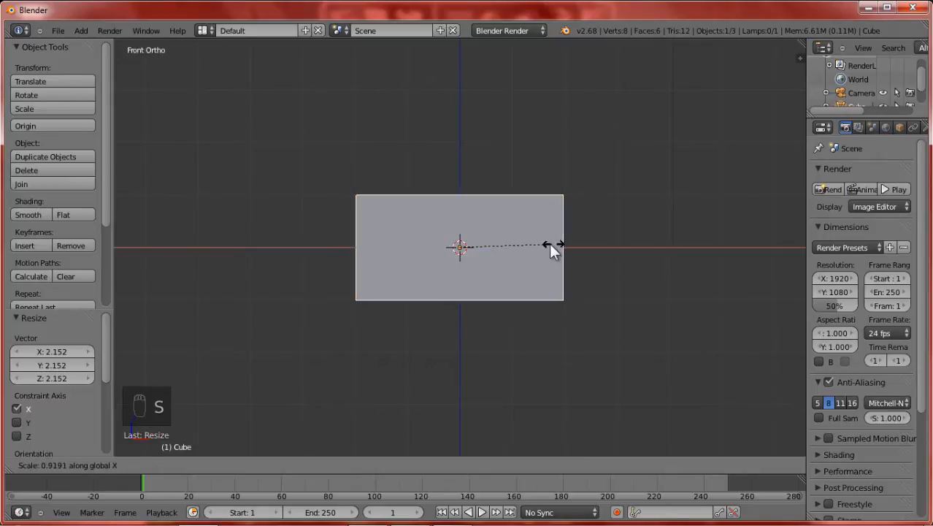
{"action": "left_click", "coordinate": [545, 243]}
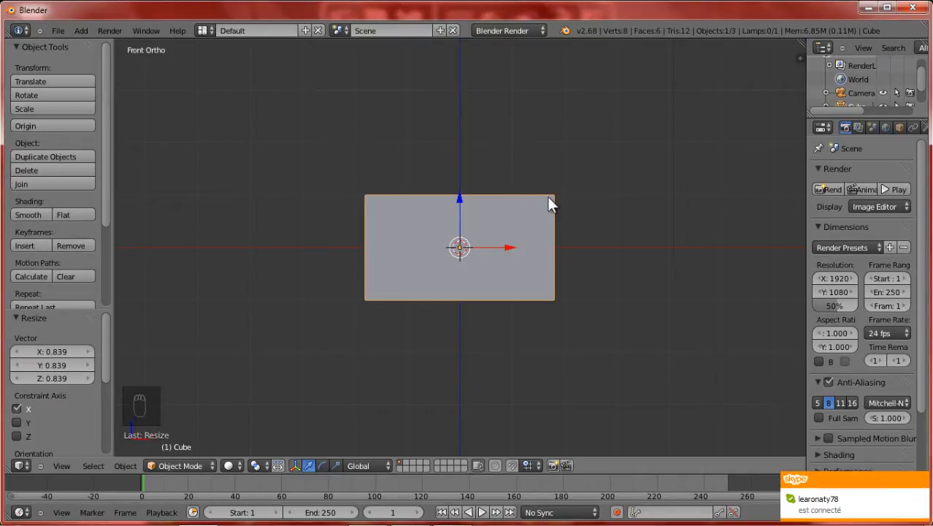
Step: In Edit Mode with wireframe shading, select the block's top face and move it along Z by about 0.091 and back by about 0.063
{"action": "key", "text": "Tab"}
{"action": "key", "text": "Tab"}
{"action": "key", "text": "Tab"}
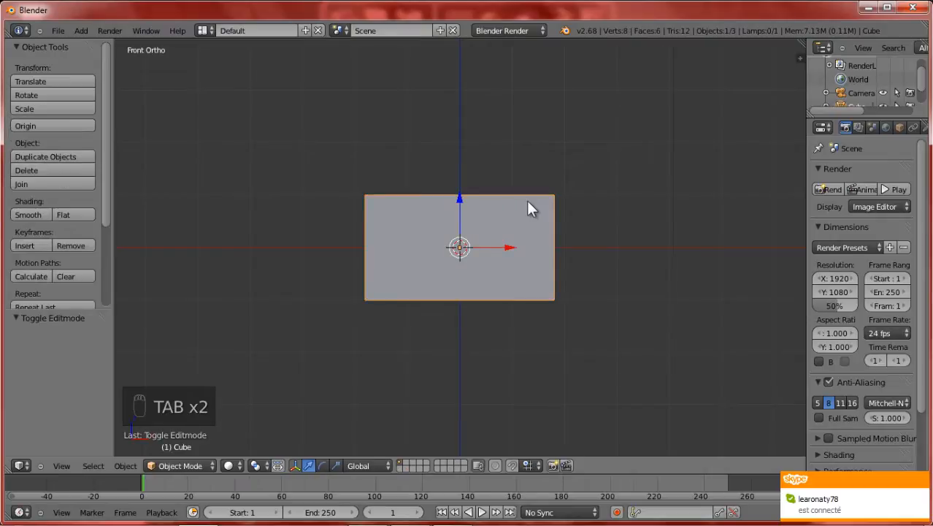
{"action": "scroll", "coordinate": [531, 290], "scroll_direction": "up", "scroll_amount": 2}
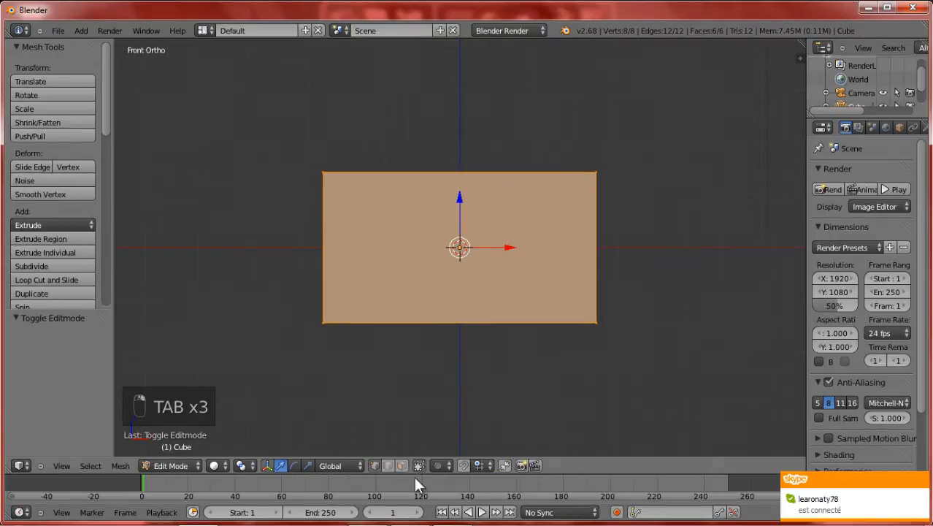
{"action": "key", "text": "z"}
{"action": "mouse_move", "coordinate": [462, 172]}
{"action": "right_mouse_down"}
{"action": "mouse_move", "coordinate": [460, 99]}
{"action": "mouse_move", "coordinate": [456, 119]}
{"action": "right_mouse_up"}
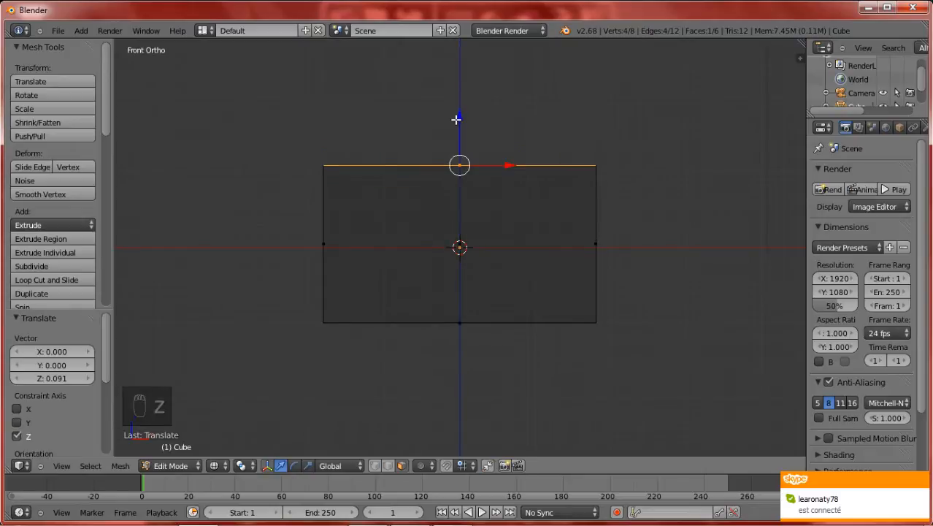
{"action": "key", "text": "g"}
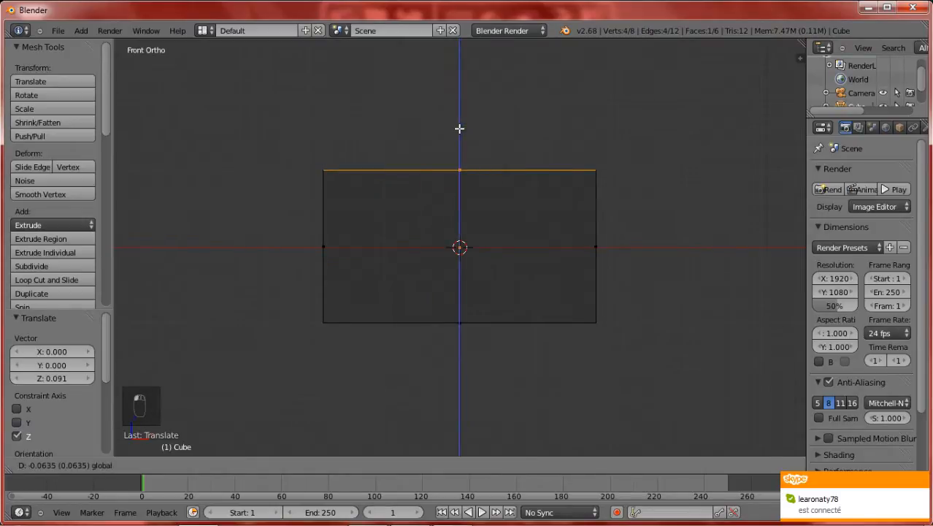
{"action": "left_click", "coordinate": [460, 128]}
Step: Add two evenly spaced vertical loop cuts across the block's width without sliding them
{"action": "key", "text": "ctrl+r"}
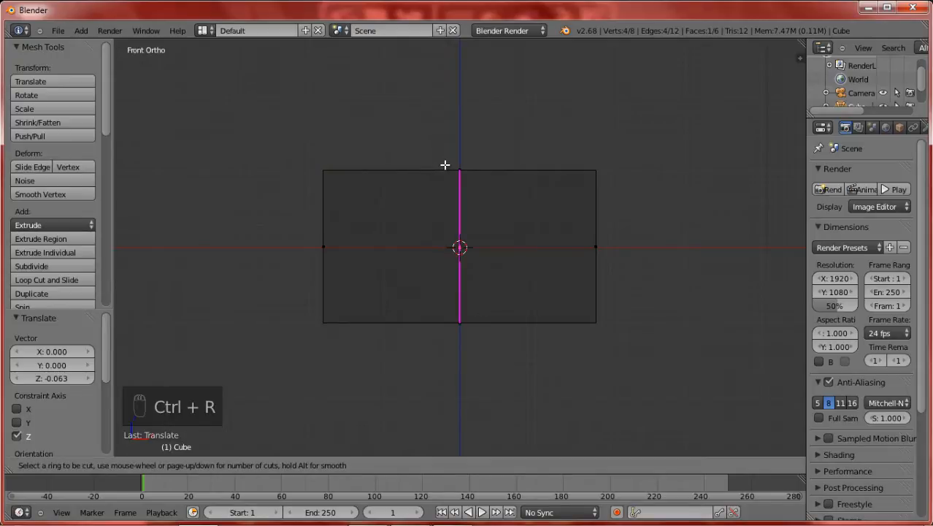
{"action": "scroll", "coordinate": [482, 144], "scroll_direction": "up", "scroll_amount": 1}
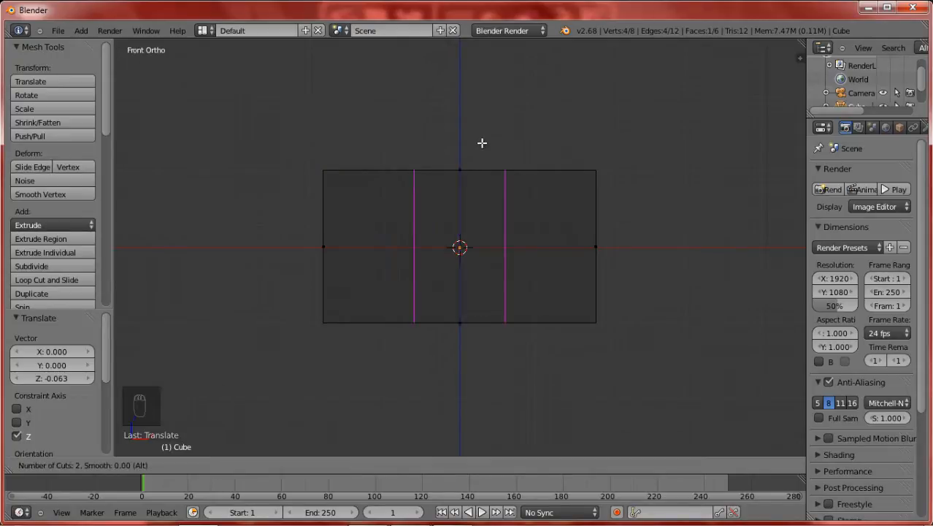
{"action": "left_click", "coordinate": [480, 143]}
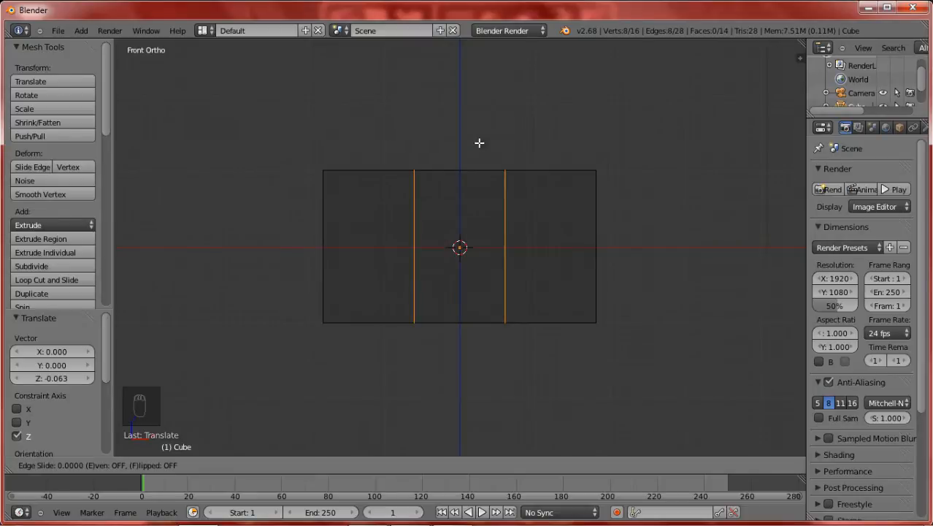
{"action": "right_click", "coordinate": [479, 142]}
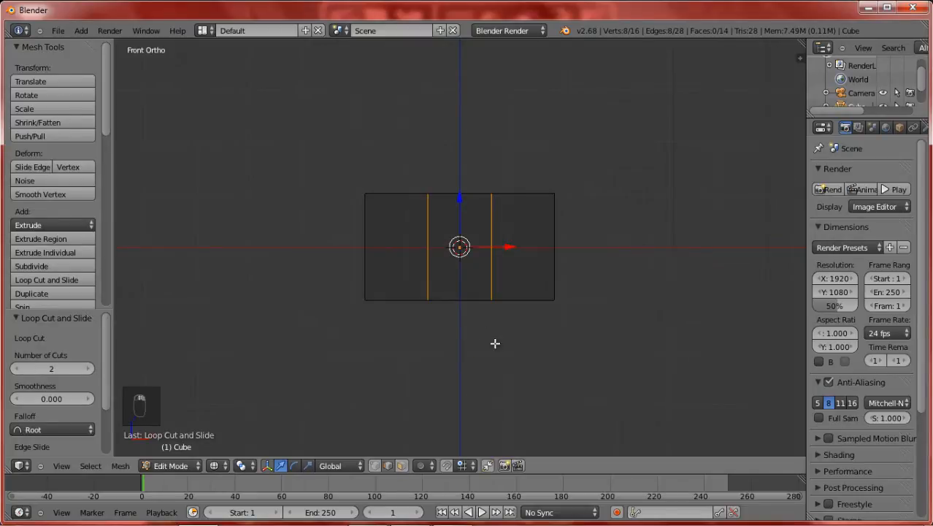
Step: Select the two inner cut edges on the block's top in solid shading and raise them about 1.447 along Z
{"action": "middle_click_drag", "start_coordinate": [496, 340], "coordinate": [445, 208]}
{"action": "key", "text": "z"}
{"action": "right_click", "coordinate": [429, 209]}
{"action": "right_click", "coordinate": [502, 207], "text": "shift"}
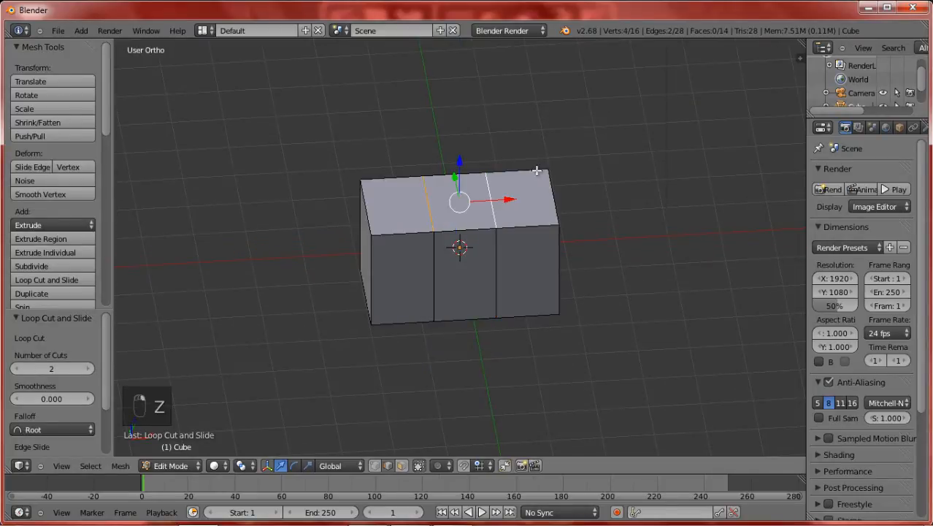
{"action": "key", "text": "KP_1"}
{"action": "scroll", "coordinate": [462, 142], "scroll_direction": "up", "scroll_amount": 1}
{"action": "left_click_drag", "start_coordinate": [462, 142], "coordinate": [494, 46]}
Step: Add one centred vertical loop cut through each of the two sloped side sections
{"action": "key", "text": "ctrl+r"}
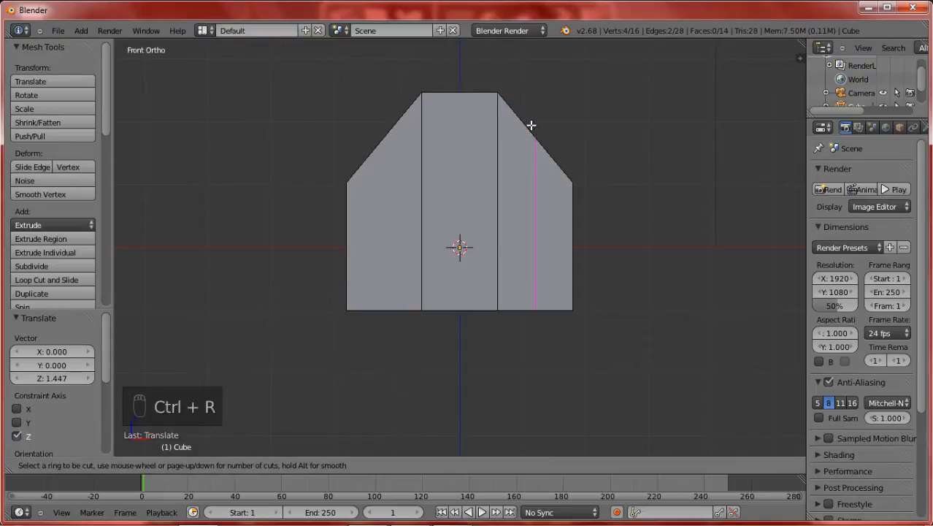
{"action": "left_click", "coordinate": [530, 125]}
{"action": "right_click", "coordinate": [530, 126]}
{"action": "key", "text": "ctrl+r"}
{"action": "left_click", "coordinate": [392, 138]}
{"action": "right_click", "coordinate": [391, 137]}
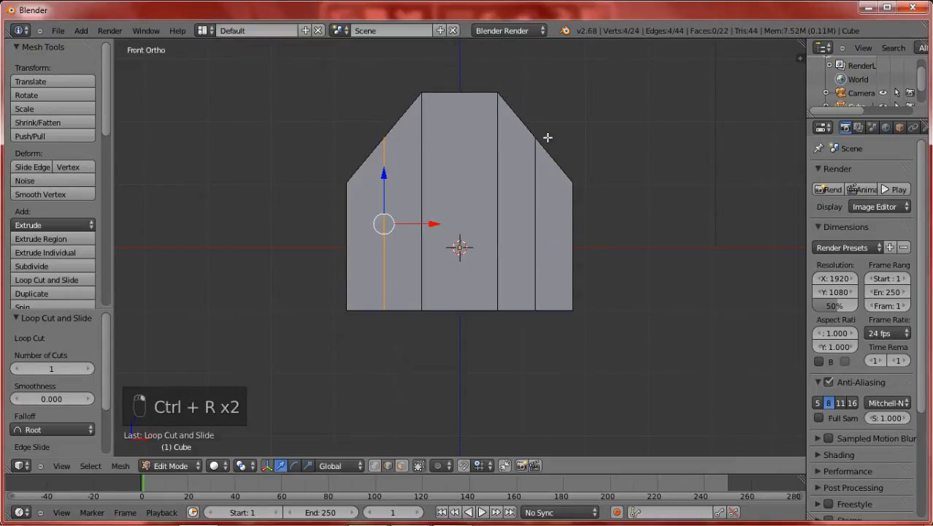
Step: Select the middle edge on each sloped top face and raise both about 0.261 along Z to round the profile
{"action": "middle_click_drag", "start_coordinate": [548, 138], "coordinate": [527, 156]}
{"action": "right_click", "coordinate": [527, 156]}
{"action": "middle_click_drag", "start_coordinate": [433, 152], "coordinate": [418, 150]}
{"action": "right_click", "coordinate": [401, 156], "text": "shift"}
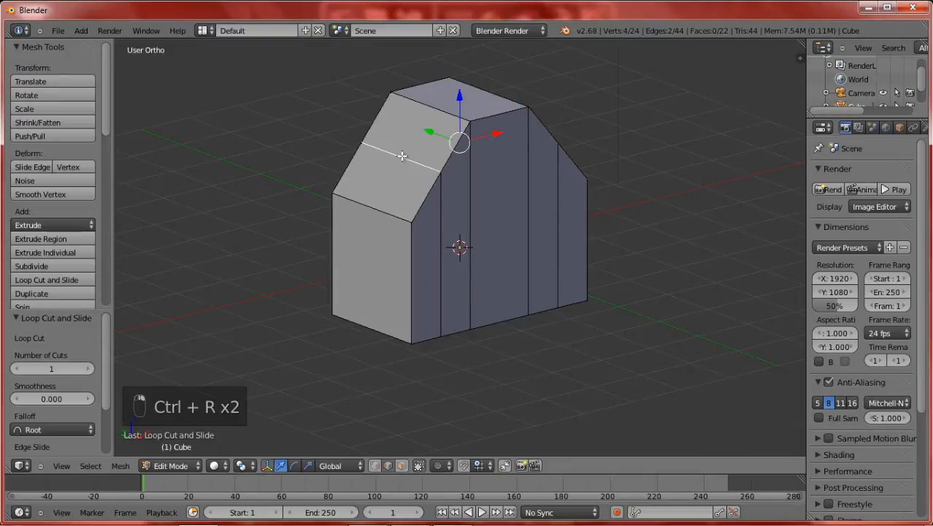
{"action": "key", "text": "KP_1"}
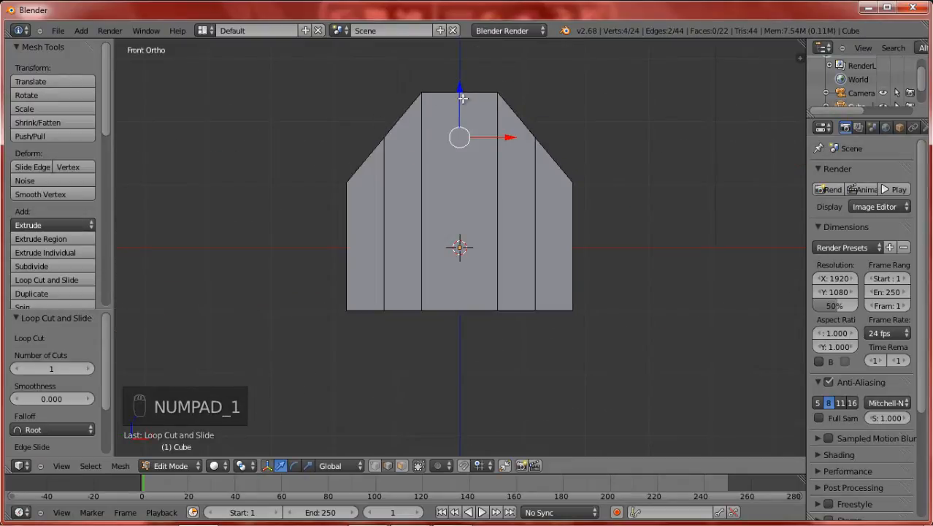
{"action": "left_click_drag", "start_coordinate": [463, 97], "coordinate": [473, 83]}
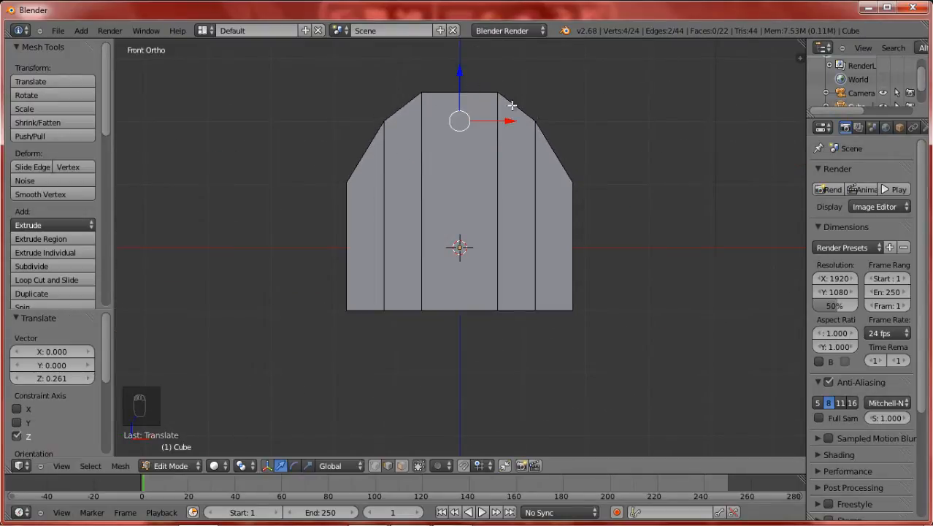
Step: Add one centred vertical loop cut through each of the two outermost, steepest sloped sections of the block
{"action": "middle_click_drag", "start_coordinate": [562, 173], "coordinate": [558, 175]}
{"action": "key", "text": "ctrl+r"}
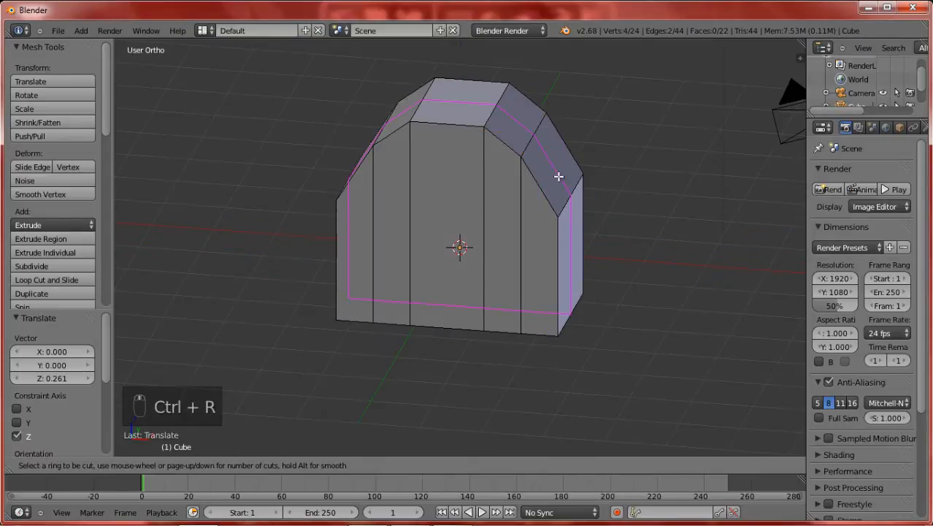
{"action": "left_click", "coordinate": [546, 179]}
{"action": "right_click", "coordinate": [547, 178]}
{"action": "middle_click_drag", "start_coordinate": [448, 203], "coordinate": [505, 205]}
{"action": "key", "text": "ctrl+r"}
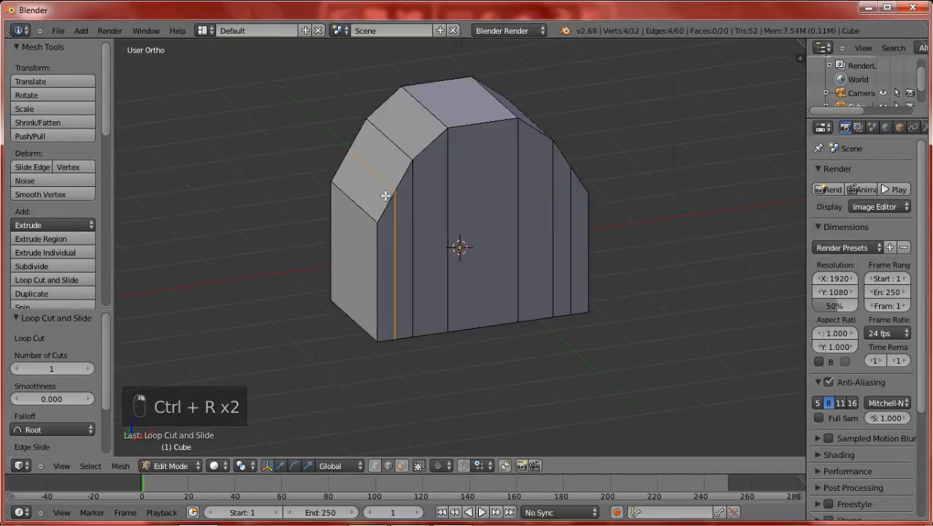
{"action": "left_click", "coordinate": [389, 194]}
{"action": "right_click", "coordinate": [389, 194]}
Step: Select the new middle edge on both outermost sloped faces and raise the pair about 0.152 along Z
{"action": "right_click", "coordinate": [379, 182]}
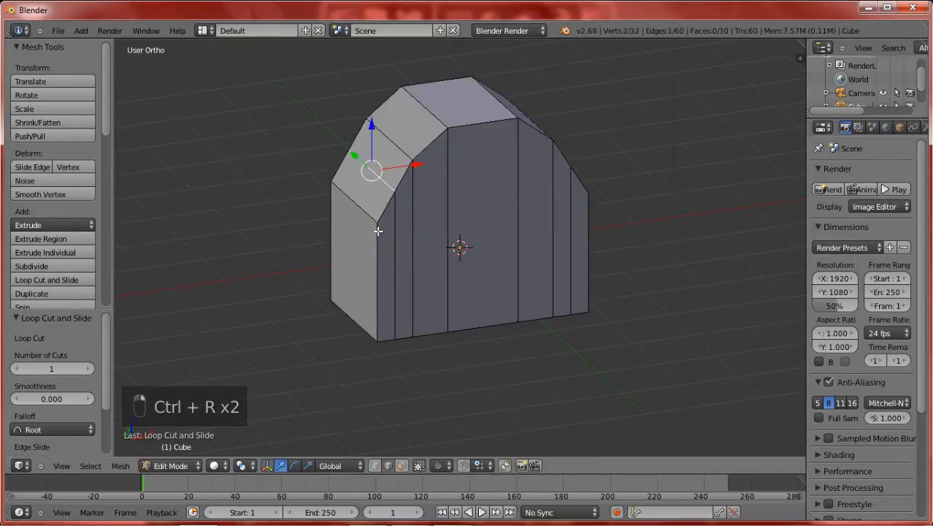
{"action": "middle_click_drag", "start_coordinate": [378, 232], "coordinate": [285, 254]}
{"action": "right_click", "coordinate": [533, 207], "text": "shift"}
{"action": "key", "text": "KP_1"}
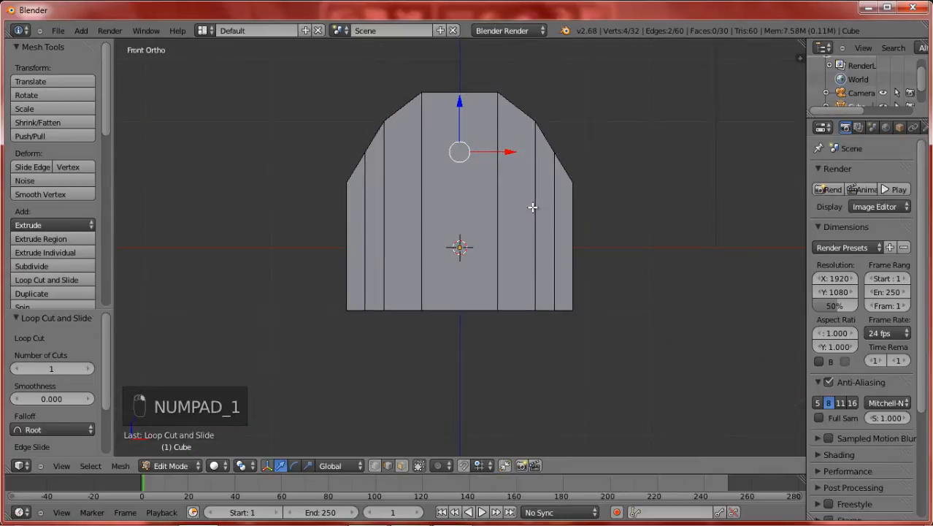
{"action": "left_click_drag", "start_coordinate": [462, 111], "coordinate": [460, 102]}
Step: Add a centred vertical loop cut through the flat top section and raise its top edge slightly into a peak
{"action": "key", "text": "ctrl+r"}
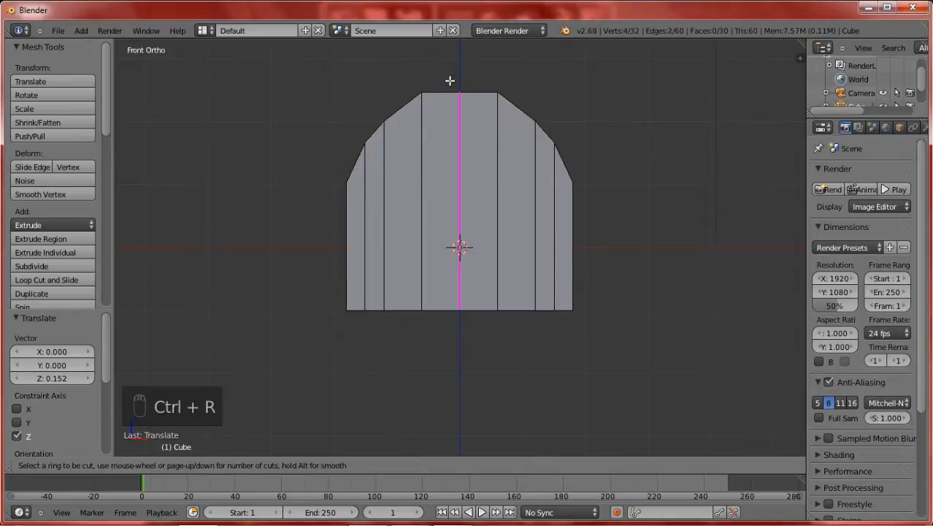
{"action": "double_click", "coordinate": [450, 80]}
{"action": "middle_click_drag", "start_coordinate": [462, 121], "coordinate": [461, 126]}
{"action": "right_click", "coordinate": [462, 100]}
{"action": "key", "text": "KP_1"}
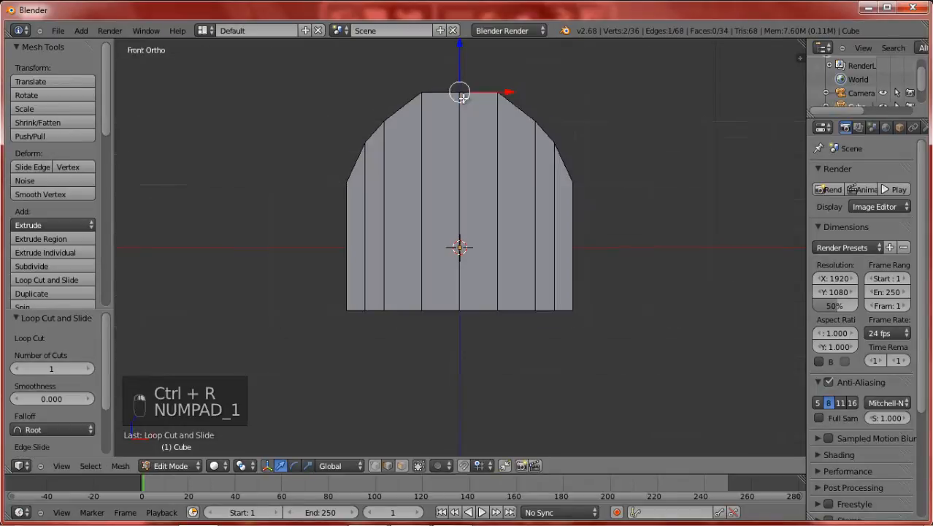
{"action": "left_click_drag", "start_coordinate": [458, 58], "coordinate": [465, 47]}
Step: In Object Mode, scale the block along Y to about 0.354 so it becomes a thin arch-shaped slab
{"action": "middle_click_drag", "start_coordinate": [577, 179], "coordinate": [579, 279]}
{"action": "key", "text": "Tab"}
{"action": "key", "text": "KP_7"}
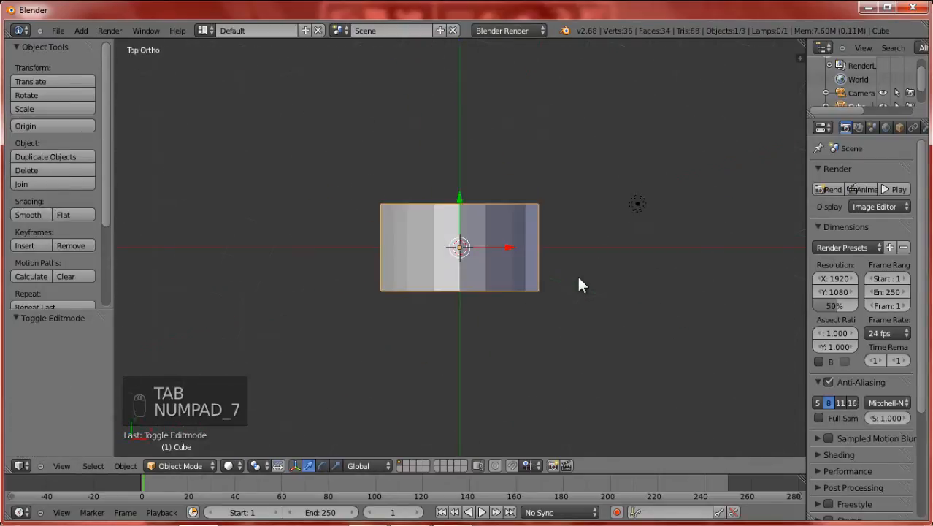
{"action": "key", "text": "s"}
{"action": "key", "text": "y"}
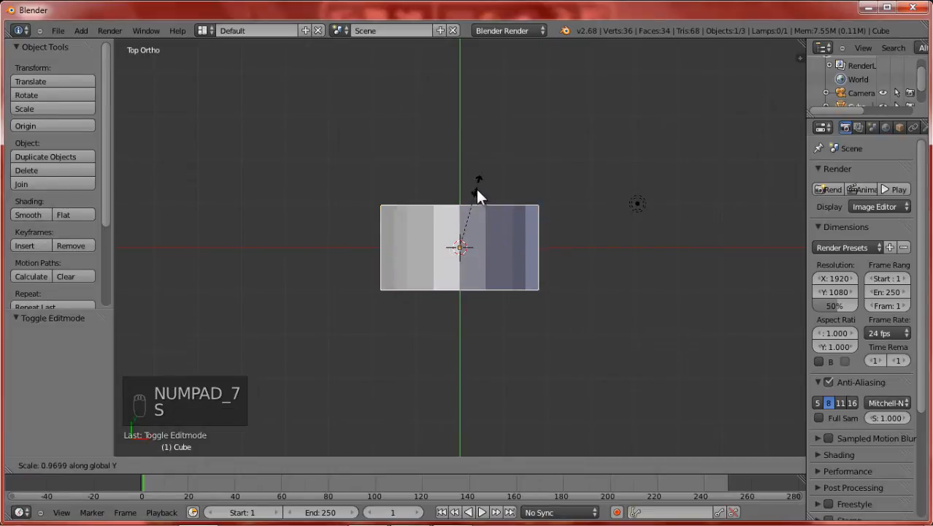
{"action": "left_click", "coordinate": [458, 230]}
{"action": "middle_click_drag", "start_coordinate": [527, 316], "coordinate": [534, 191]}
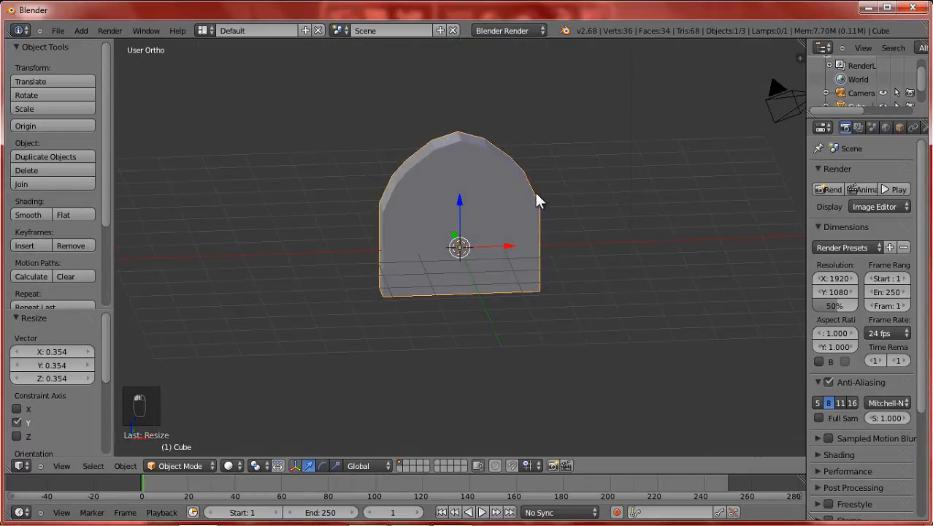
Step: In Edit Mode, add a loop cut that follows the arch curve and slide it 0.8 towards the top
{"action": "key", "text": "KP_1"}
{"action": "key", "text": "Tab"}
{"action": "scroll", "coordinate": [535, 161], "scroll_direction": "up", "scroll_amount": 3}
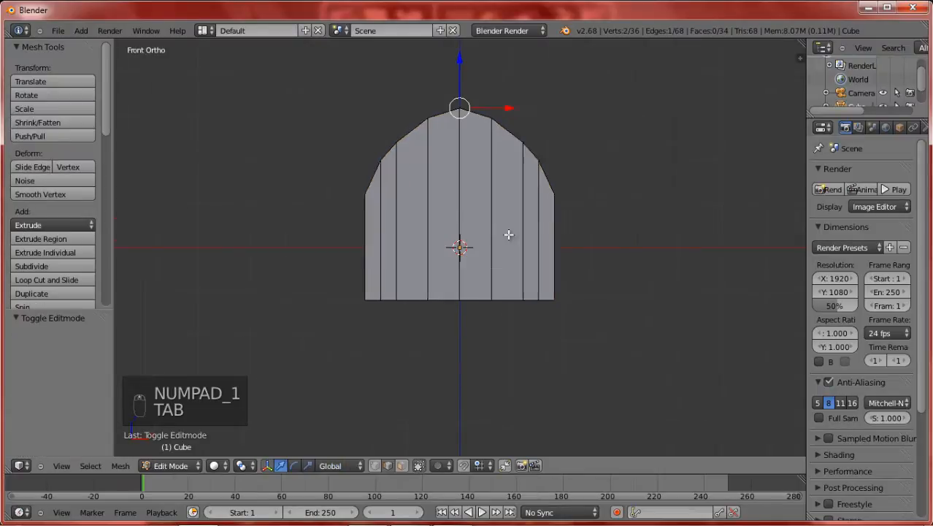
{"action": "key", "text": "ctrl+r"}
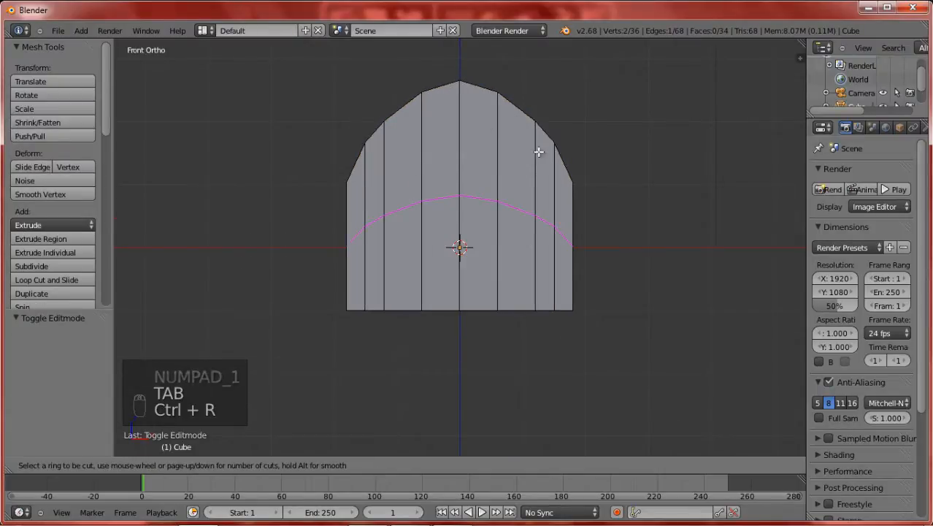
{"action": "left_click", "coordinate": [541, 162]}
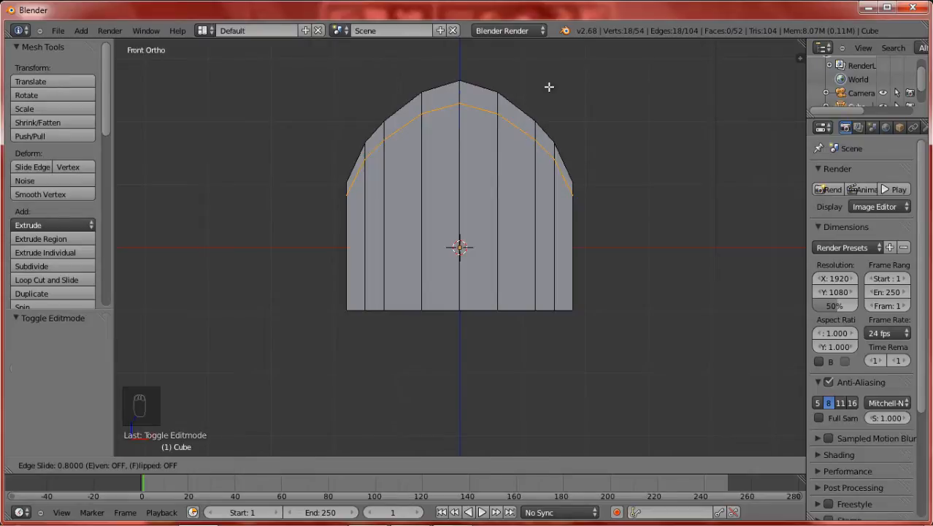
{"action": "left_click", "coordinate": [550, 87]}
Step: In wireframe, circle-select the inner-curve vertices on the second cut right of the centre line and adjust their height slightly
{"action": "scroll", "coordinate": [577, 208], "scroll_direction": "up", "scroll_amount": 2}
{"action": "key", "text": "z"}
{"action": "key", "text": "a"}
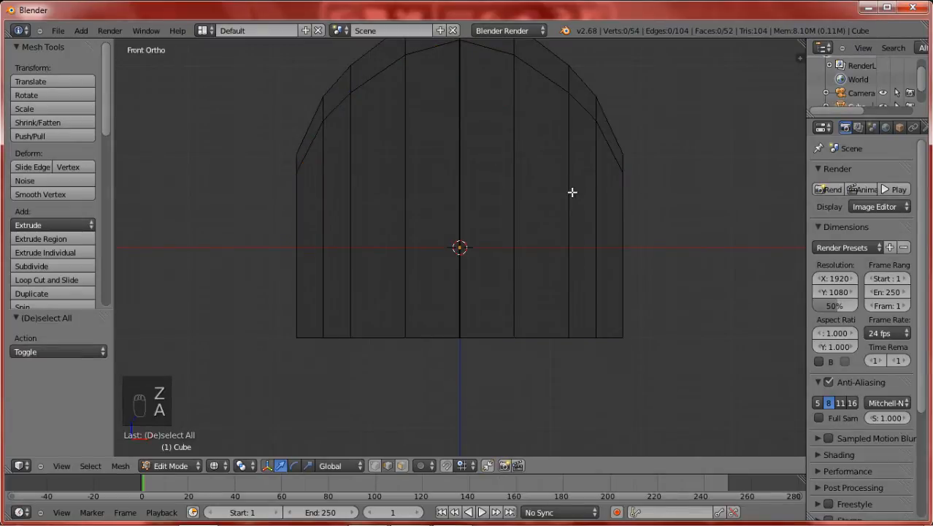
{"action": "key", "text": "z"}
{"action": "key", "text": "z"}
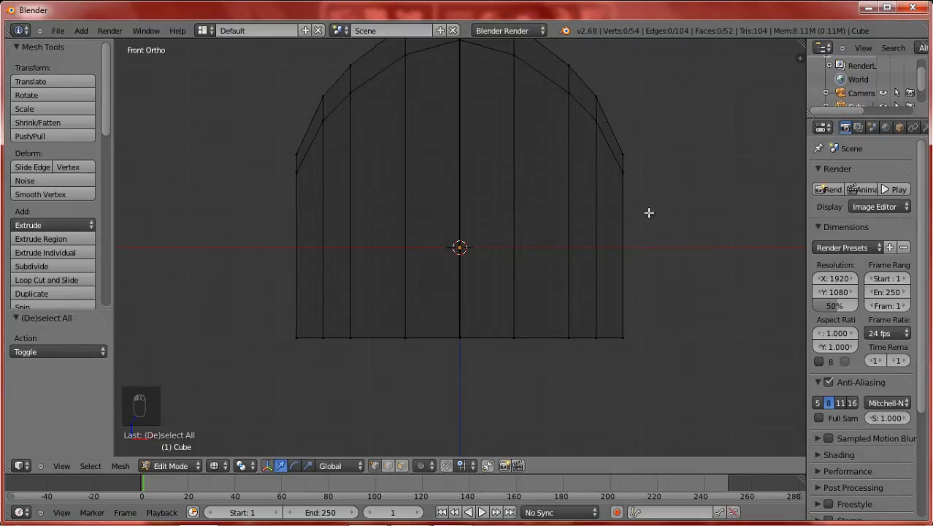
{"action": "scroll", "coordinate": [686, 225], "scroll_direction": "up", "scroll_amount": 5, "text": "shift"}
{"action": "key", "text": "c"}
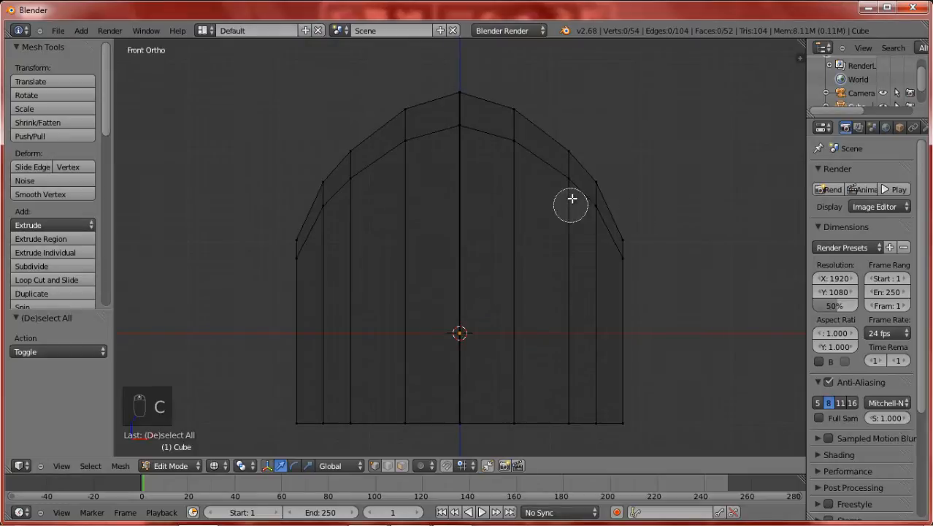
{"action": "left_click", "coordinate": [571, 188]}
{"action": "right_click", "coordinate": [572, 188]}
{"action": "left_click_drag", "start_coordinate": [568, 147], "coordinate": [596, 184]}
Step: Lower the inner-curve vertices on the rightmost cut slightly and those on the right outer edge about 0.128 along Z
{"action": "key", "text": "a"}
{"action": "key", "text": "c"}
{"action": "left_click", "coordinate": [596, 213]}
{"action": "right_click", "coordinate": [595, 213]}
{"action": "key", "text": "a"}
{"action": "key", "text": "c"}
{"action": "left_click", "coordinate": [620, 257]}
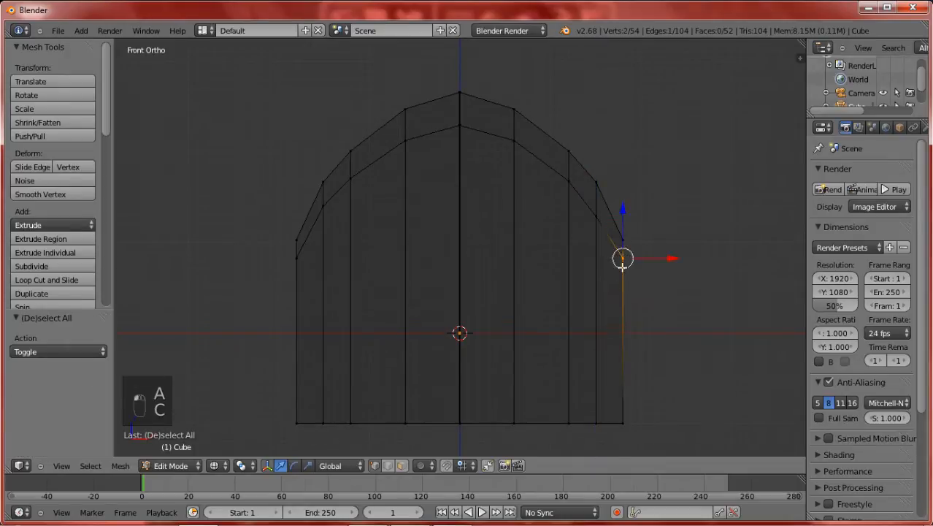
{"action": "right_click", "coordinate": [621, 256]}
{"action": "left_click_drag", "start_coordinate": [623, 238], "coordinate": [624, 235]}
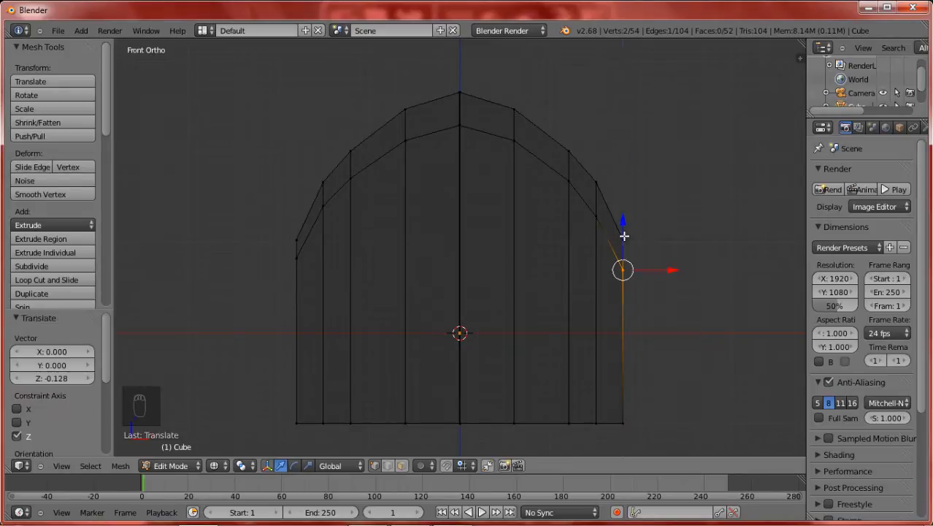
Step: Raise the inner-curve vertices just right of the centre about 0.03 and those at the peak about 0.076 along Z
{"action": "key", "text": "a"}
{"action": "right_click", "coordinate": [515, 140]}
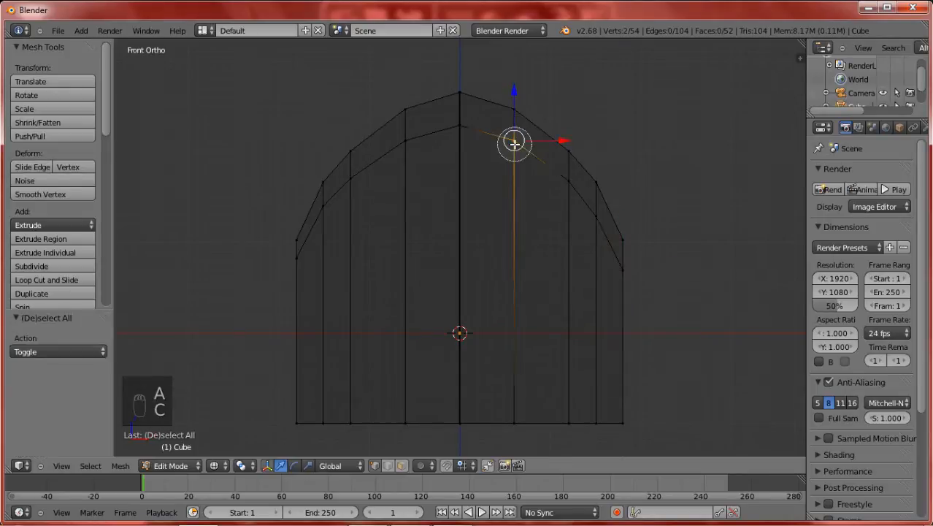
{"action": "left_click_drag", "start_coordinate": [513, 125], "coordinate": [513, 124]}
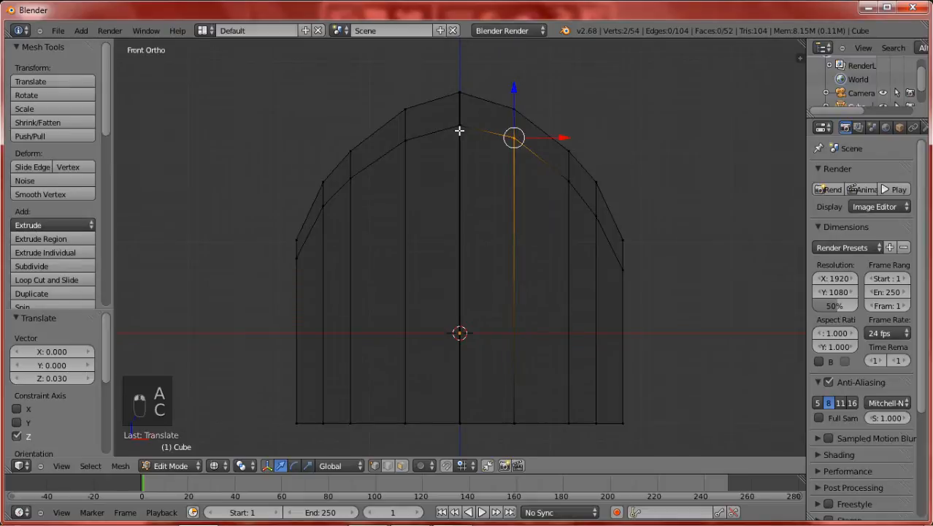
{"action": "key", "text": "a"}
{"action": "right_click", "coordinate": [460, 124]}
{"action": "left_click_drag", "start_coordinate": [458, 108], "coordinate": [461, 103]}
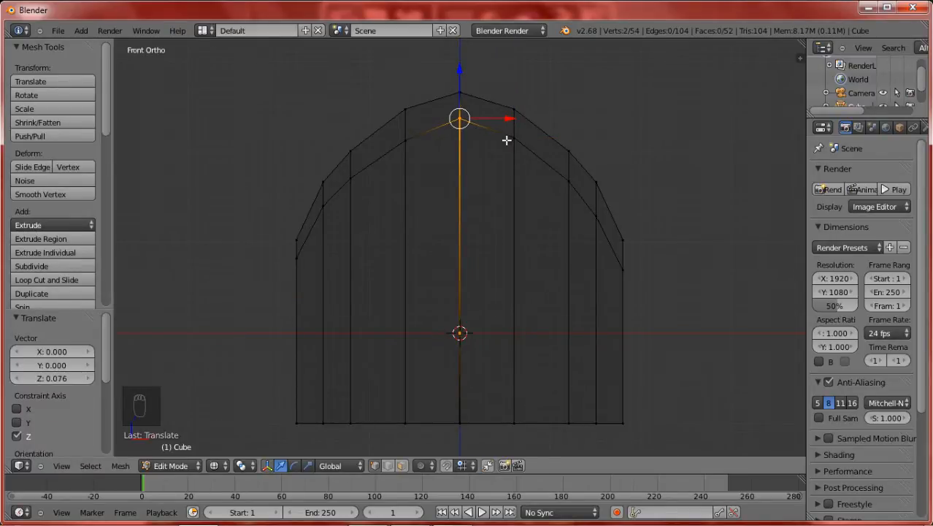
Step: Circle-select the inner-curve vertices just left of the centre and raise them about 0.06 along Z
{"action": "key", "text": "a"}
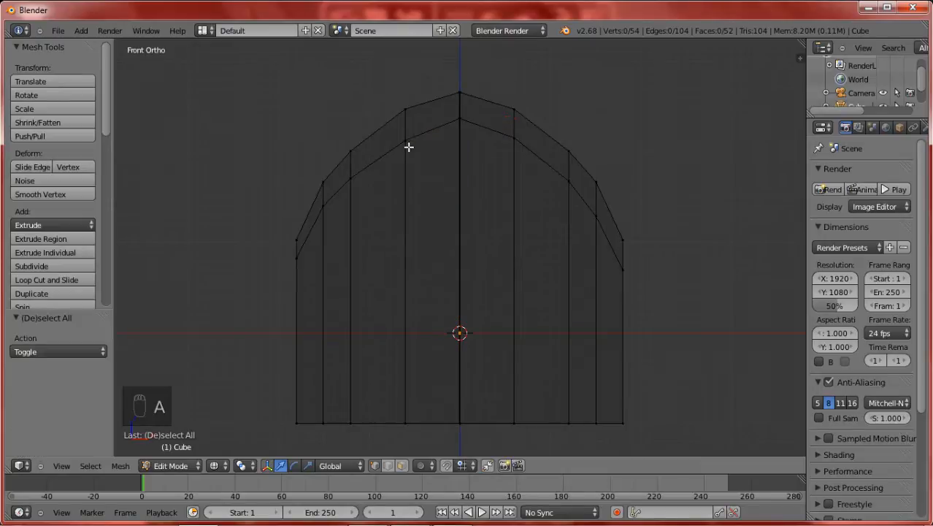
{"action": "key", "text": "c"}
{"action": "left_click", "coordinate": [405, 146]}
{"action": "right_click", "coordinate": [405, 146]}
{"action": "left_click_drag", "start_coordinate": [405, 122], "coordinate": [406, 117]}
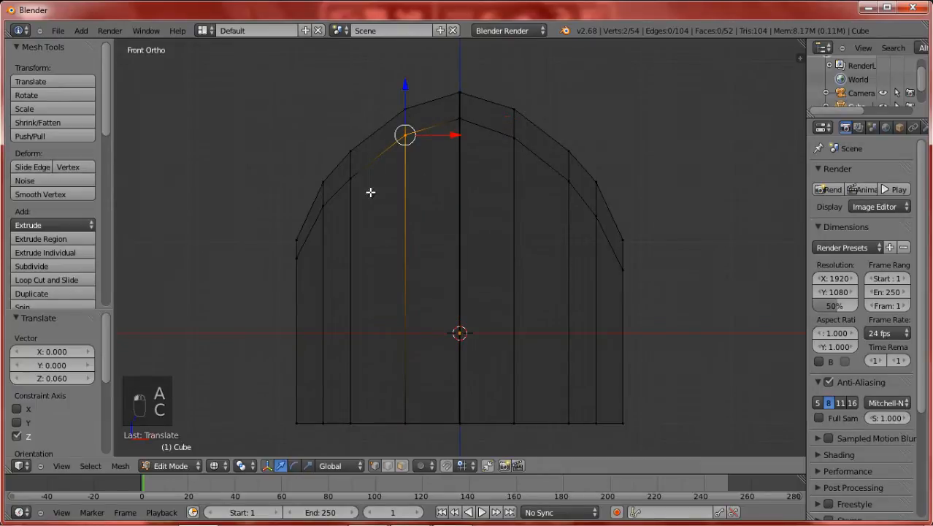
Step: Lower the inner-curve vertices on the two remaining cuts of the left side slightly to match the right side
{"action": "key", "text": "a"}
{"action": "key", "text": "c"}
{"action": "left_click", "coordinate": [351, 179]}
{"action": "right_click", "coordinate": [349, 172]}
{"action": "left_click_drag", "start_coordinate": [348, 162], "coordinate": [351, 161]}
{"action": "key", "text": "a"}
{"action": "key", "text": "c"}
{"action": "left_click", "coordinate": [323, 207]}
{"action": "right_click", "coordinate": [323, 208]}
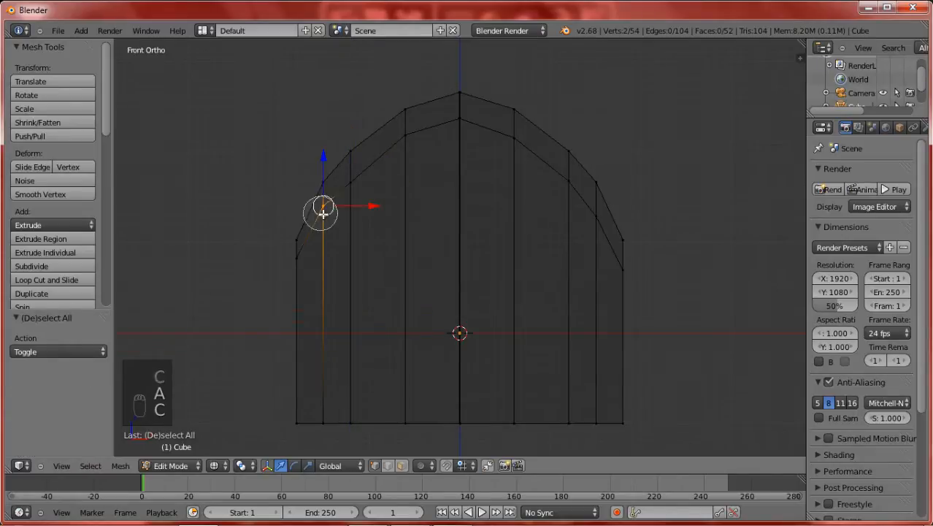
{"action": "left_click_drag", "start_coordinate": [324, 189], "coordinate": [325, 207]}
Step: Lower the inner-curve vertices on the left outer edge along Z and return to solid shading
{"action": "key", "text": "a"}
{"action": "key", "text": "c"}
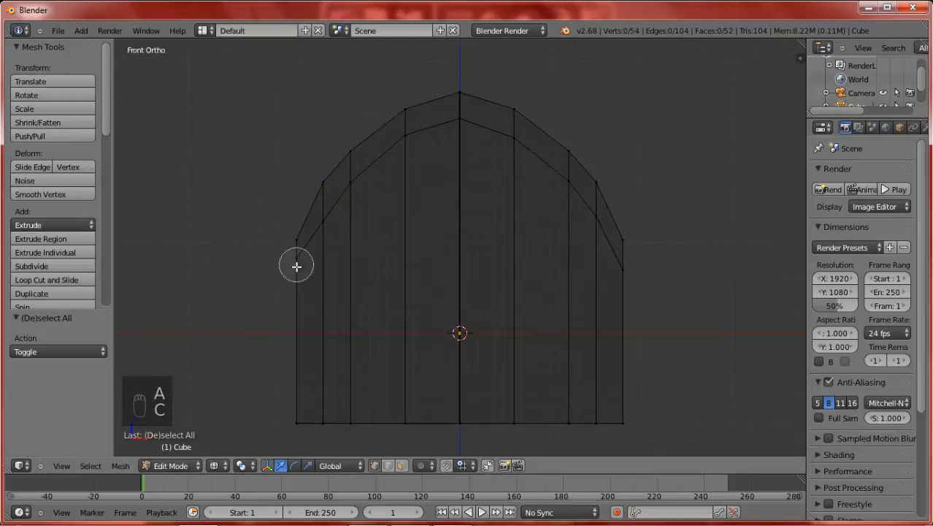
{"action": "left_click", "coordinate": [296, 259]}
{"action": "left_click_drag", "start_coordinate": [296, 235], "coordinate": [298, 255]}
{"action": "key", "text": "z"}
{"action": "key", "text": "Tab"}
{"action": "key", "text": "Tab"}
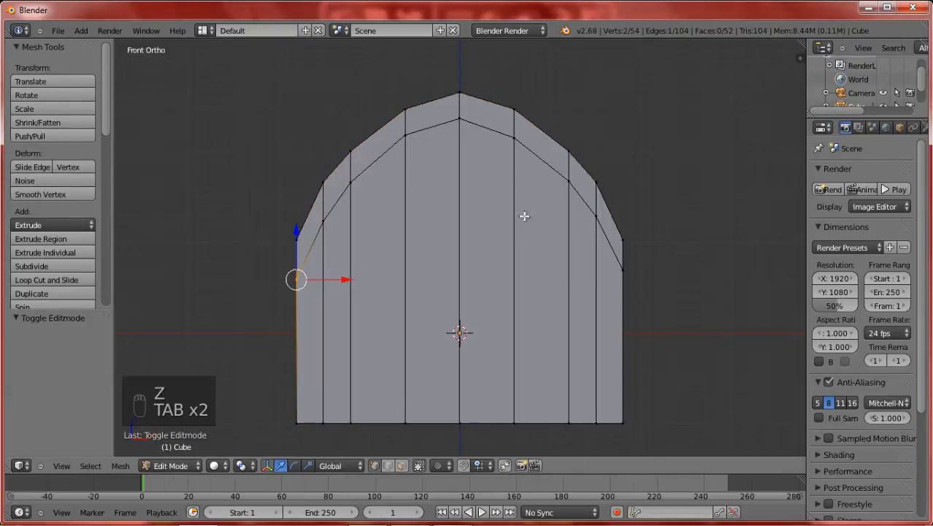
Step: Select all front, back and bottom faces below the inner curve between the two outer columns and delete those faces
{"action": "left_click", "coordinate": [401, 465]}
{"action": "right_click", "coordinate": [347, 275]}
{"action": "right_click", "coordinate": [372, 266], "text": "shift"}
{"action": "right_click", "coordinate": [431, 261], "text": "shift"}
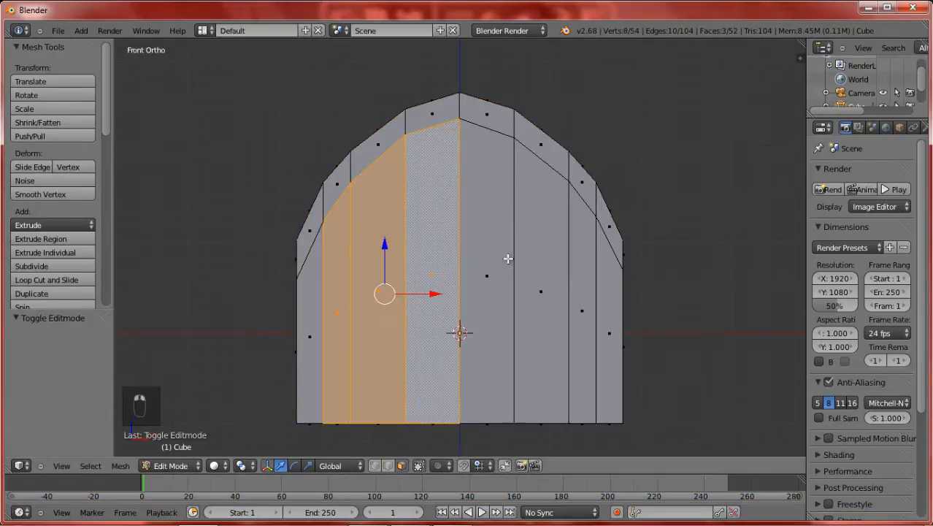
{"action": "right_click", "coordinate": [506, 259], "text": "shift"}
{"action": "right_click", "coordinate": [557, 263], "text": "shift"}
{"action": "right_click", "coordinate": [581, 275], "text": "shift"}
{"action": "key", "text": "z"}
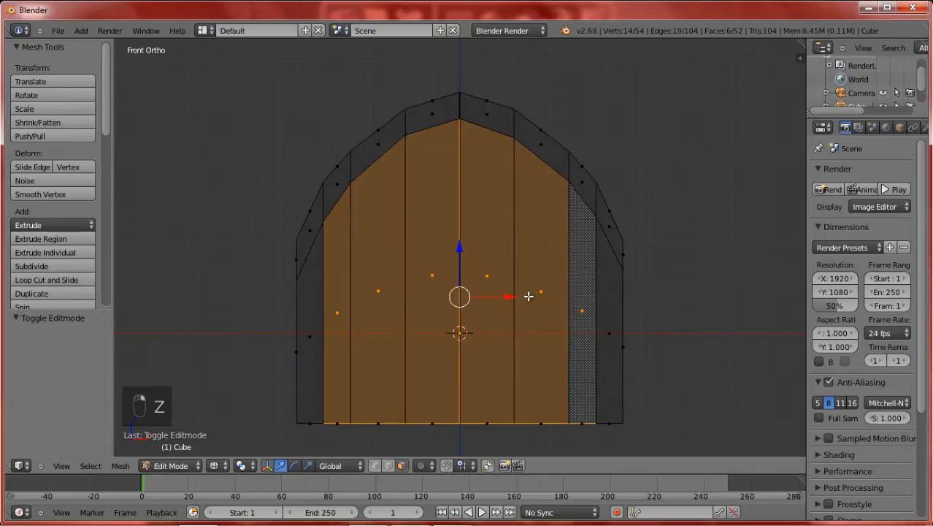
{"action": "key", "text": "c"}
{"action": "left_click", "coordinate": [544, 307]}
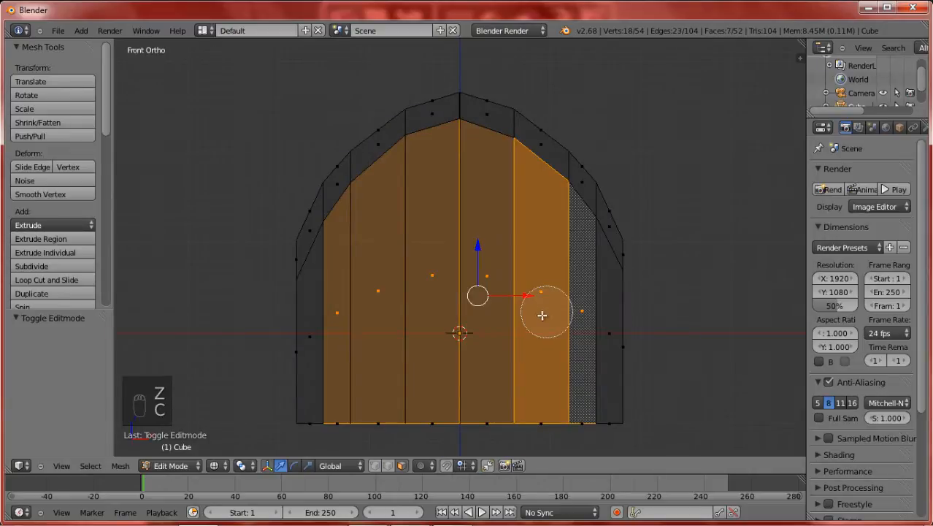
{"action": "mouse_move", "coordinate": [557, 322]}
{"action": "left_mouse_down"}
{"action": "mouse_move", "coordinate": [494, 303]}
{"action": "mouse_move", "coordinate": [383, 308]}
{"action": "mouse_move", "coordinate": [367, 372]}
{"action": "mouse_move", "coordinate": [371, 427]}
{"action": "mouse_move", "coordinate": [574, 423]}
{"action": "left_mouse_up"}
{"action": "key", "text": "Escape"}
{"action": "key", "text": "z"}
{"action": "key", "text": "x"}
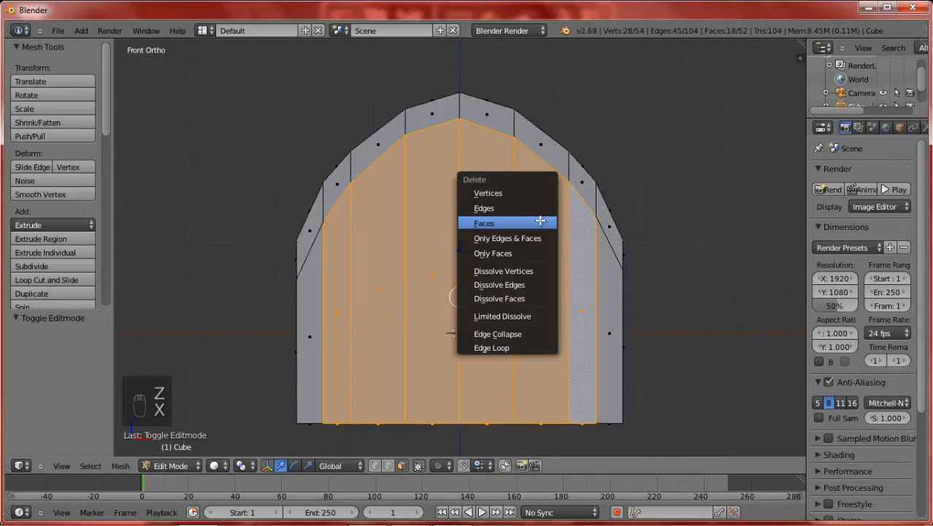
{"action": "left_click", "coordinate": [539, 222]}
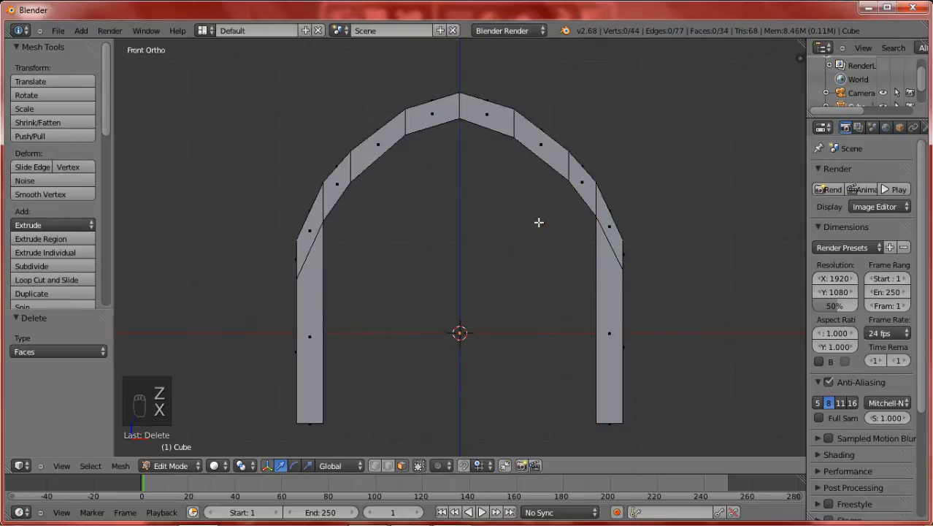
Step: Examine the hollowed-out arch from an angle, checking its open inner sides in both object and edit modes
{"action": "scroll", "coordinate": [538, 229], "scroll_direction": "down", "scroll_amount": 5}
{"action": "mouse_move", "coordinate": [545, 266]}
{"action": "middle_mouse_down"}
{"action": "mouse_move", "coordinate": [552, 298]}
{"action": "mouse_move", "coordinate": [501, 313]}
{"action": "mouse_move", "coordinate": [472, 278]}
{"action": "mouse_move", "coordinate": [439, 327]}
{"action": "mouse_move", "coordinate": [575, 317]}
{"action": "middle_mouse_up"}
{"action": "key", "text": "z"}
{"action": "key", "text": "z"}
{"action": "key", "text": "Tab"}
{"action": "scroll", "coordinate": [517, 360], "scroll_direction": "up", "scroll_amount": 3}
{"action": "key", "text": "Tab"}
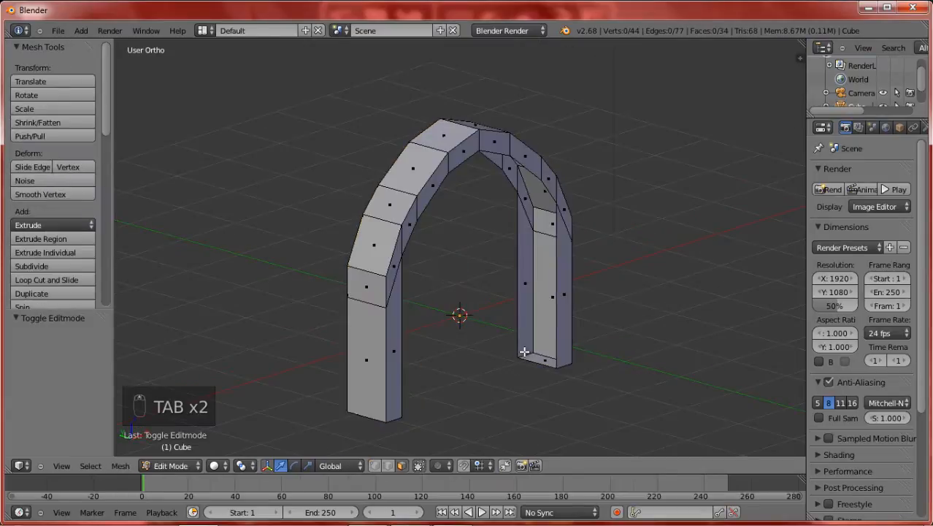
Step: In edge selection, select the border edges of the right leg's open inner side and fill them with a face
{"action": "middle_click_drag", "start_coordinate": [452, 314], "coordinate": [419, 296]}
{"action": "scroll", "coordinate": [420, 296], "scroll_direction": "up", "scroll_amount": 4}
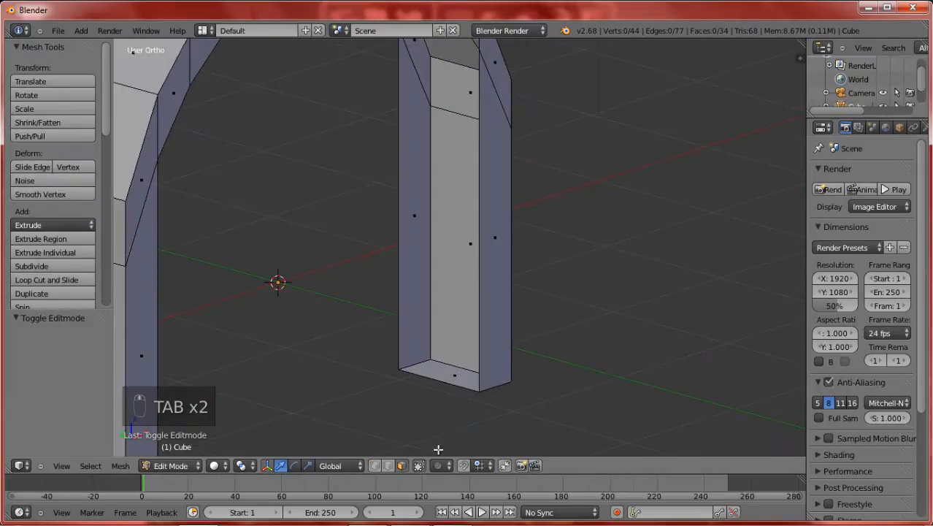
{"action": "left_click", "coordinate": [390, 465]}
{"action": "right_click_drag", "start_coordinate": [436, 384], "coordinate": [412, 300]}
{"action": "right_click", "coordinate": [418, 305]}
{"action": "right_click", "coordinate": [404, 289], "text": "shift"}
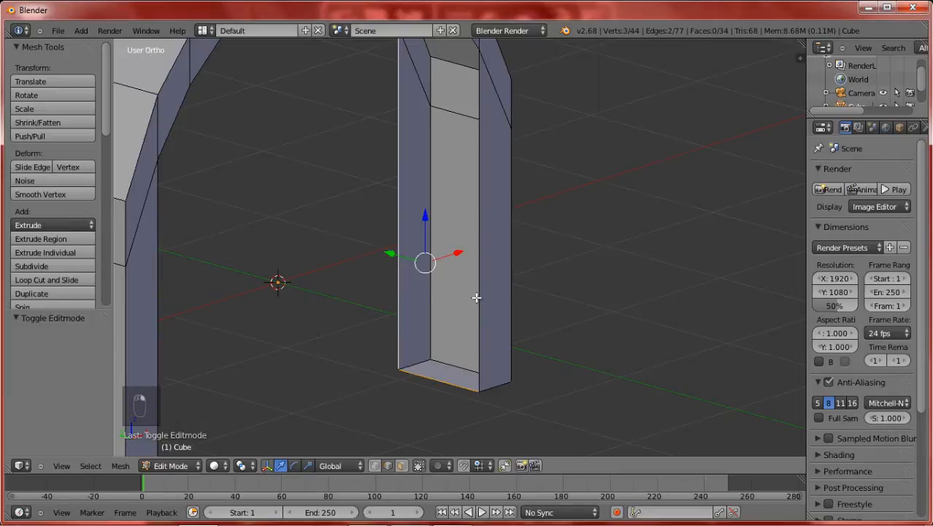
{"action": "right_click", "coordinate": [476, 297], "text": "shift"}
{"action": "scroll", "coordinate": [490, 307], "scroll_direction": "down", "scroll_amount": 4}
{"action": "middle_click_drag", "start_coordinate": [492, 305], "coordinate": [467, 262]}
{"action": "key", "text": "f"}
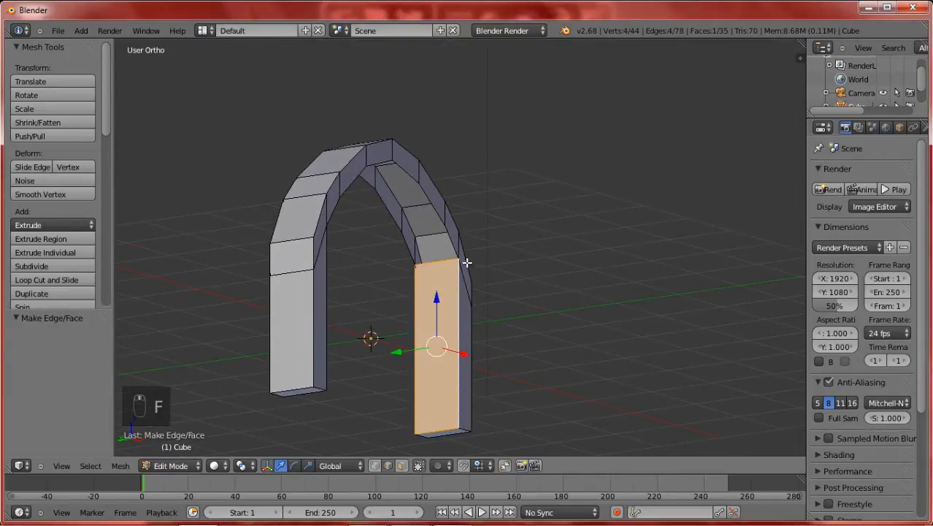
Step: Select the border edges of the open inner segment just above the right leg and fill them with a face
{"action": "scroll", "coordinate": [453, 248], "scroll_direction": "up", "scroll_amount": 4}
{"action": "right_click", "coordinate": [440, 256]}
{"action": "right_click", "coordinate": [369, 275], "text": "shift"}
{"action": "right_click", "coordinate": [353, 262], "text": "shift"}
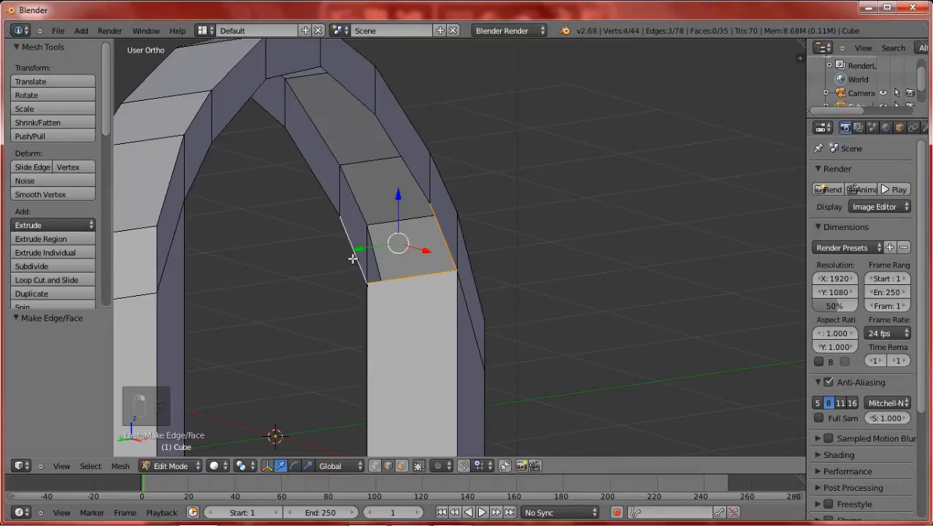
{"action": "key", "text": "f"}
Step: Select the border edges of the second open segment up the right inner curve and fill them with a face
{"action": "right_click_drag", "start_coordinate": [411, 176], "coordinate": [398, 222]}
{"action": "right_click", "coordinate": [391, 211]}
{"action": "right_click", "coordinate": [351, 215], "text": "shift"}
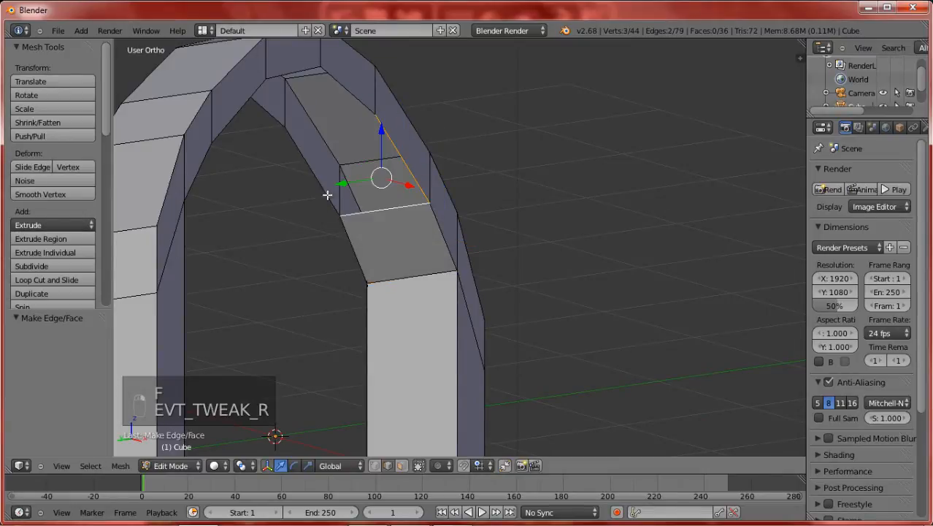
{"action": "right_click", "coordinate": [327, 193], "text": "shift"}
{"action": "scroll", "coordinate": [367, 223], "scroll_direction": "down", "scroll_amount": 3}
{"action": "middle_click_drag", "start_coordinate": [367, 222], "coordinate": [433, 228]}
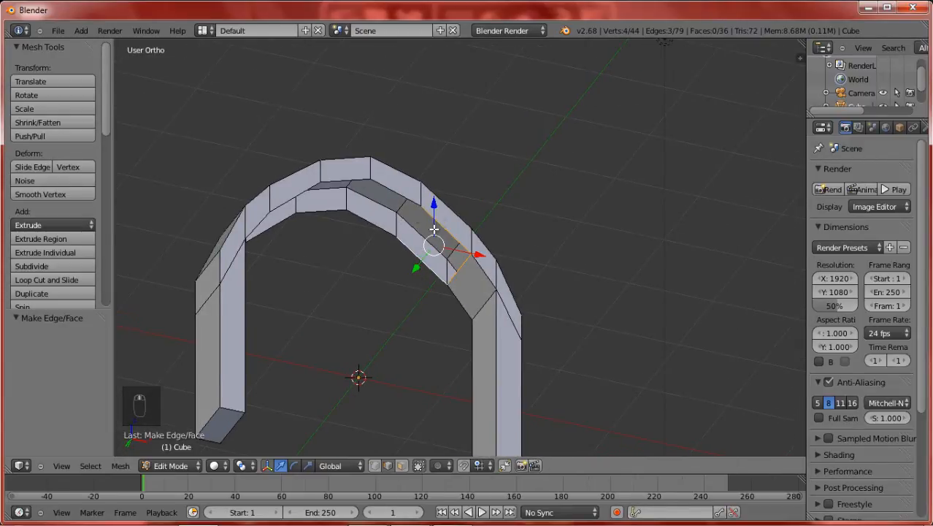
{"action": "scroll", "coordinate": [431, 228], "scroll_direction": "up", "scroll_amount": 5}
{"action": "key", "text": "f"}
{"action": "key", "text": "KP_Decimal"}
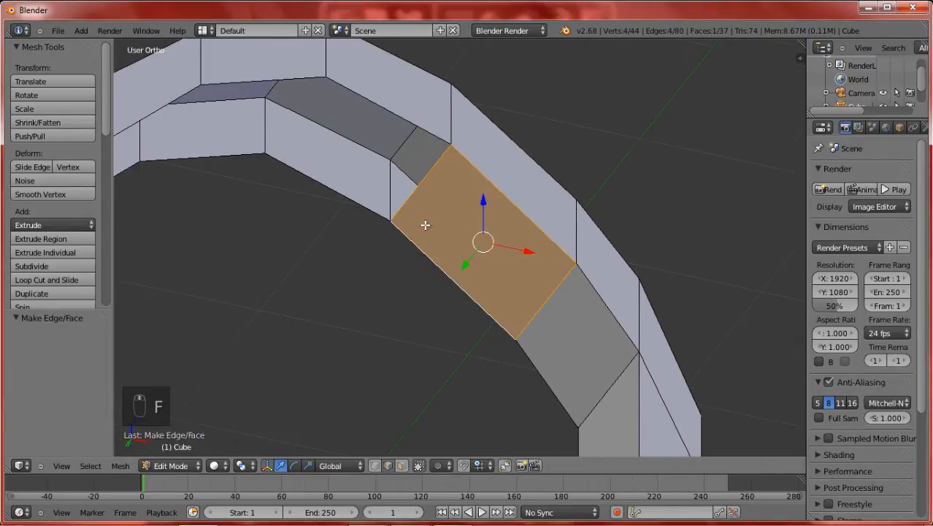
Step: Fill the last open segment of the right inner curve, ending at the apex, from its three border edges
{"action": "scroll", "coordinate": [420, 194], "scroll_direction": "down", "scroll_amount": 4, "text": "ctrl"}
{"action": "right_click", "coordinate": [422, 183]}
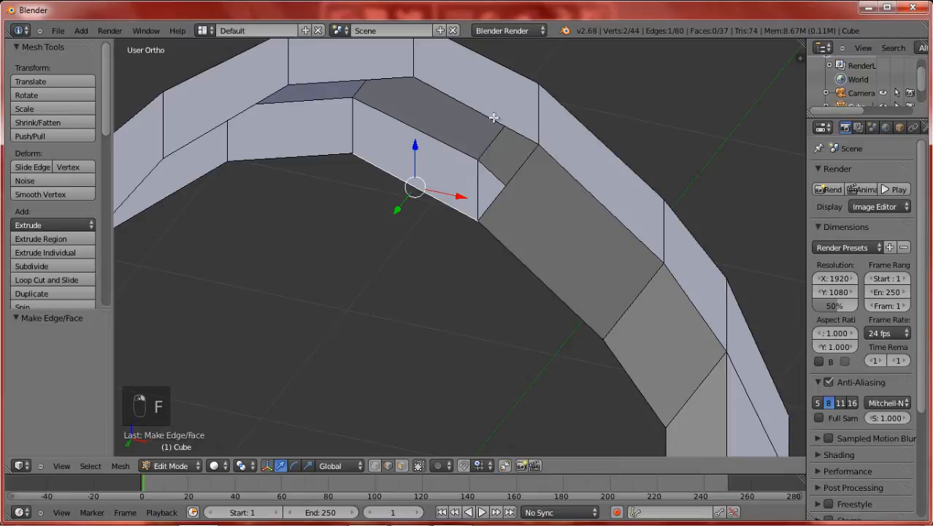
{"action": "right_click", "coordinate": [513, 169], "text": "shift"}
{"action": "right_click", "coordinate": [444, 197]}
{"action": "right_click", "coordinate": [495, 175], "text": "shift"}
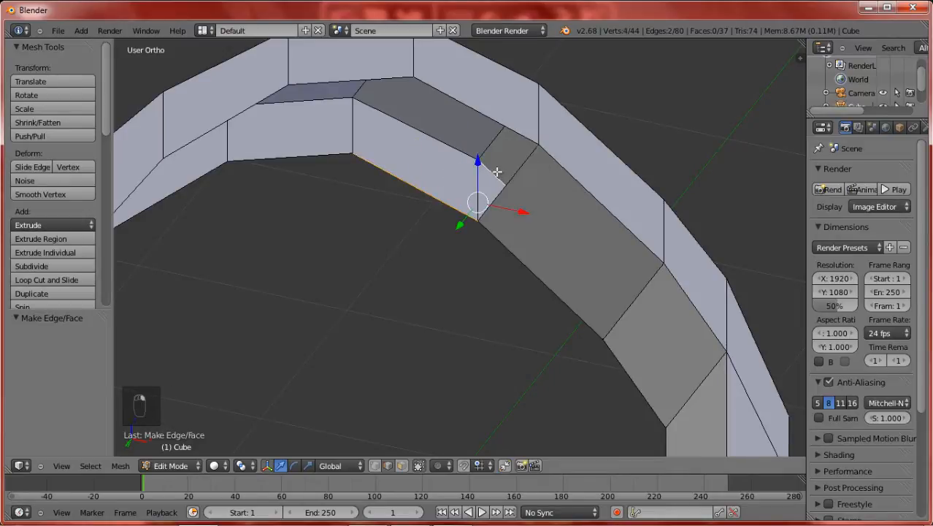
{"action": "right_click", "coordinate": [461, 208]}
{"action": "right_click", "coordinate": [512, 193], "text": "shift"}
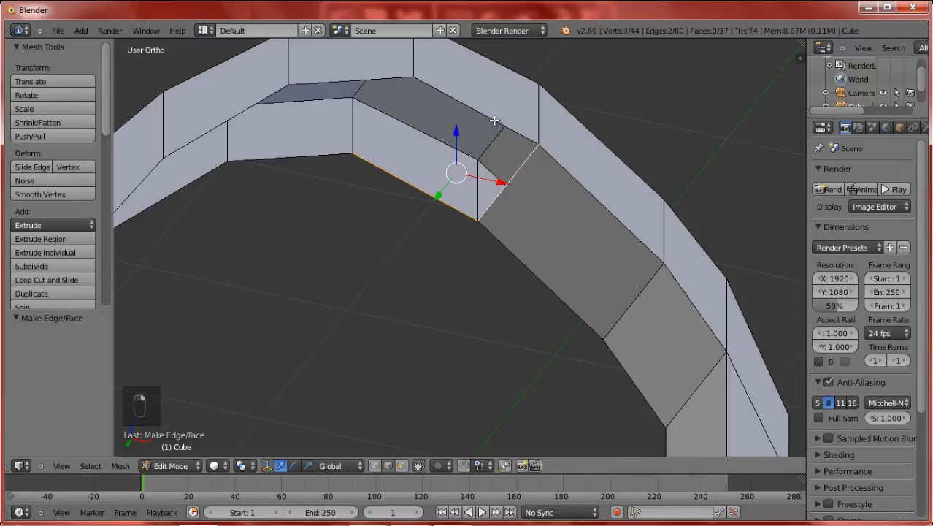
{"action": "middle_click_drag", "start_coordinate": [513, 192], "coordinate": [490, 163]}
{"action": "scroll", "coordinate": [514, 171], "scroll_direction": "up", "scroll_amount": 6}
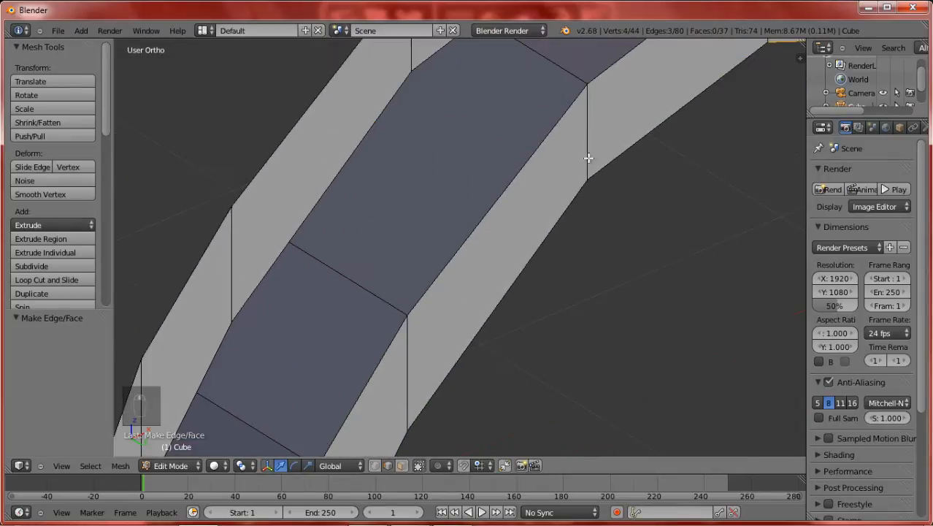
{"action": "key", "text": "f"}
Step: Fill the three open inner segments of the left curve with faces, working from the apex down to the leg
{"action": "scroll", "coordinate": [617, 149], "scroll_direction": "down", "scroll_amount": 3}
{"action": "middle_click_drag", "start_coordinate": [617, 149], "coordinate": [624, 126]}
{"action": "right_click", "coordinate": [586, 192]}
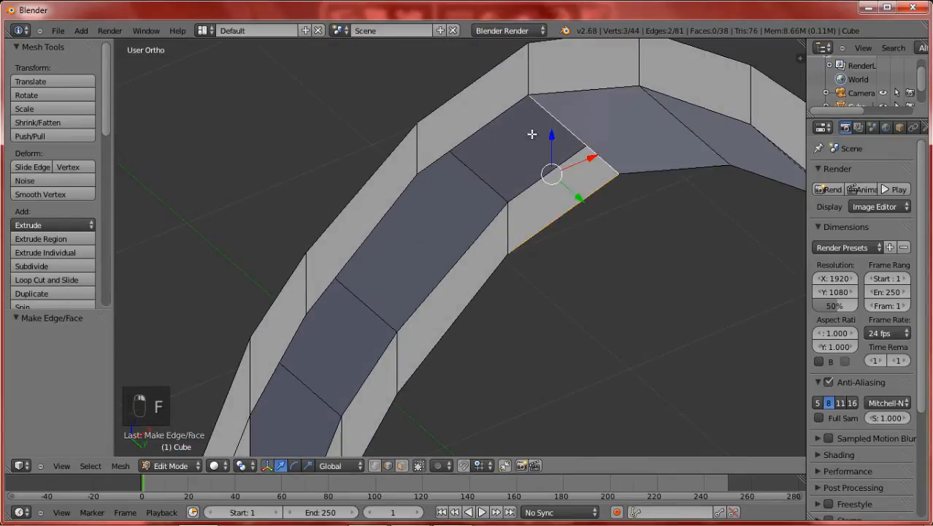
{"action": "right_click", "coordinate": [485, 125], "text": "shift"}
{"action": "key", "text": "f"}
{"action": "right_click", "coordinate": [492, 276]}
{"action": "right_click", "coordinate": [389, 212], "text": "shift"}
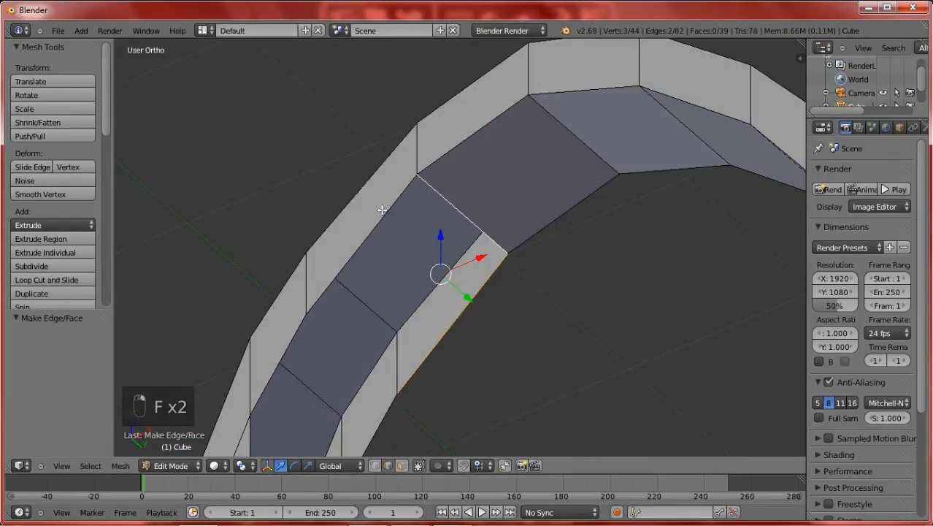
{"action": "key", "text": "f"}
{"action": "right_click", "coordinate": [372, 361]}
{"action": "right_click", "coordinate": [327, 353], "text": "shift"}
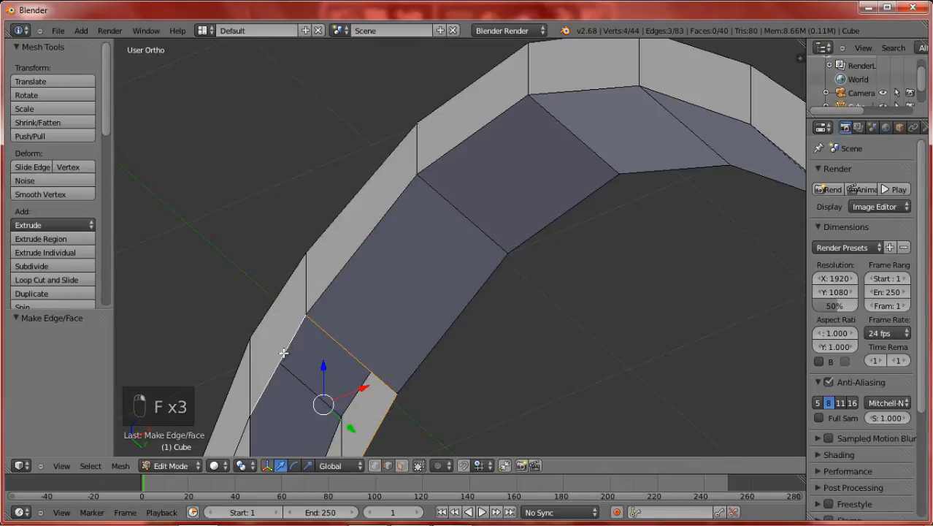
{"action": "key", "text": "f"}
Step: Select the border edges of the left leg's open inner side and fill them with a face
{"action": "scroll", "coordinate": [353, 397], "scroll_direction": "down", "scroll_amount": 3}
{"action": "middle_click_drag", "start_coordinate": [352, 398], "coordinate": [371, 327]}
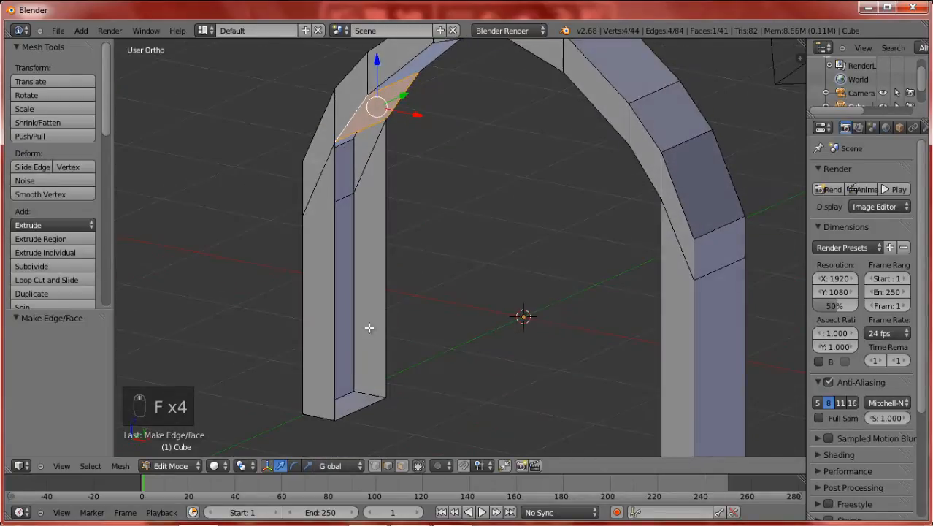
{"action": "right_click", "coordinate": [376, 306]}
{"action": "right_click", "coordinate": [335, 335], "text": "shift"}
{"action": "middle_click_drag", "start_coordinate": [370, 406], "coordinate": [381, 232]}
{"action": "right_click", "coordinate": [387, 264], "text": "shift"}
{"action": "key", "text": "f"}
{"action": "middle_click_drag", "start_coordinate": [423, 271], "coordinate": [559, 310]}
{"action": "scroll", "coordinate": [559, 310], "scroll_direction": "down", "scroll_amount": 2}
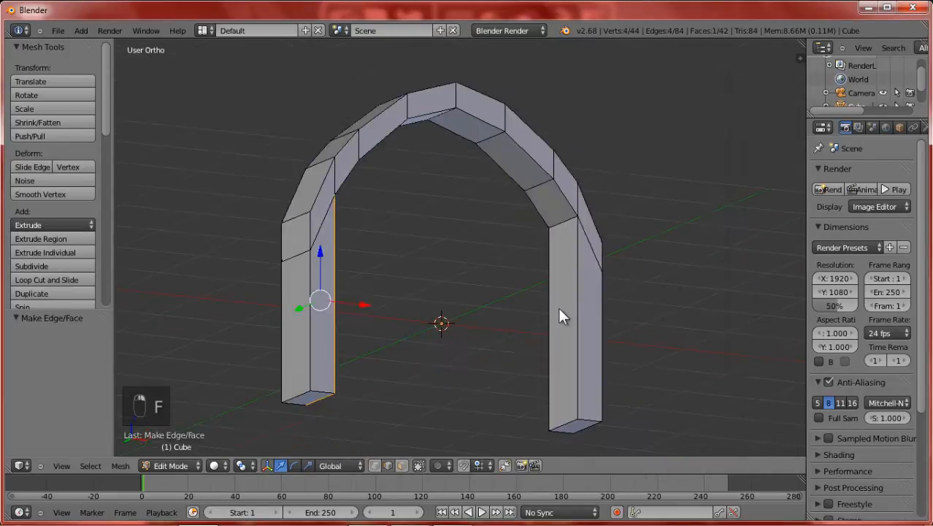
Step: Examine the closed archway in object mode from an angle and from the front, checking its overall shape
{"action": "key", "text": "Tab"}
{"action": "scroll", "coordinate": [496, 260], "scroll_direction": "down", "scroll_amount": 3}
{"action": "middle_click_drag", "start_coordinate": [496, 264], "coordinate": [476, 310]}
{"action": "left_click", "coordinate": [236, 466]}
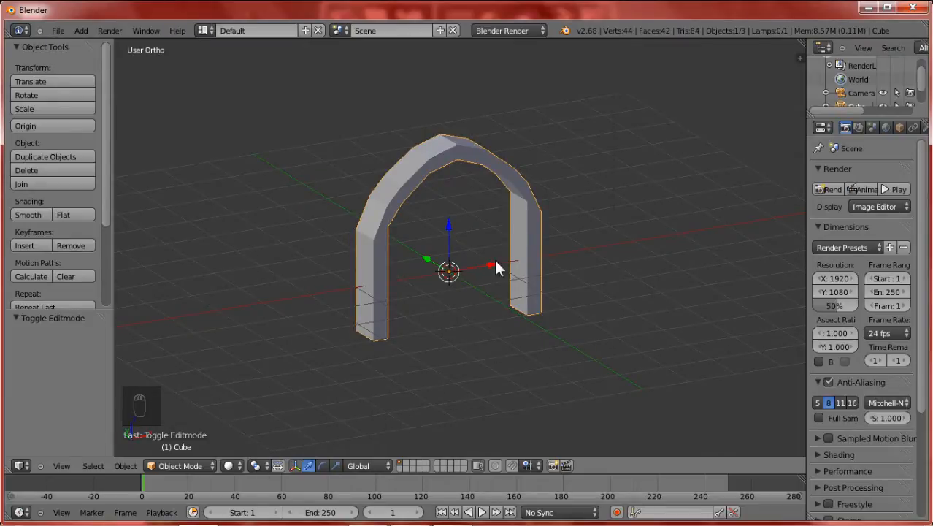
{"action": "middle_click_drag", "start_coordinate": [497, 260], "coordinate": [477, 244]}
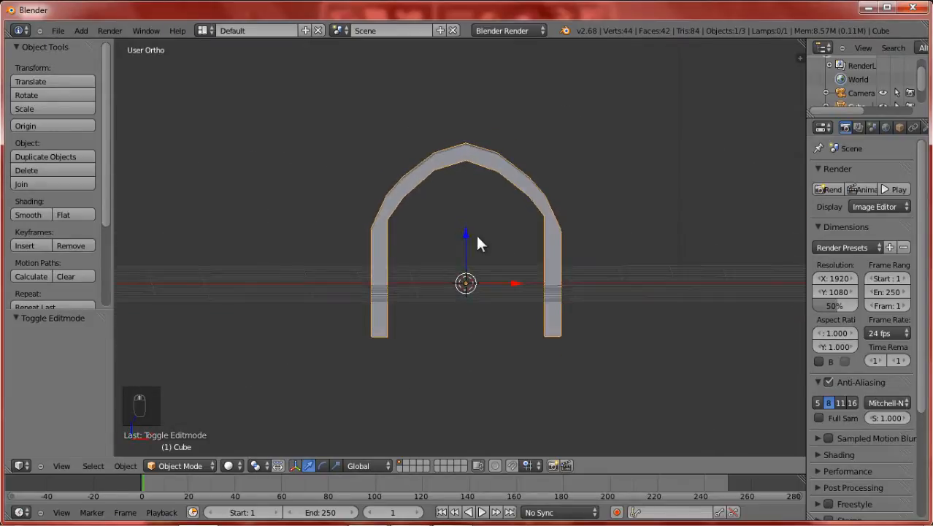
{"action": "scroll", "coordinate": [496, 256], "scroll_direction": "up", "scroll_amount": 5}
{"action": "key", "text": "alt+z"}
{"action": "mouse_move", "coordinate": [540, 282]}
{"action": "middle_mouse_down"}
{"action": "mouse_move", "coordinate": [700, 308]}
{"action": "mouse_move", "coordinate": [666, 255]}
{"action": "mouse_move", "coordinate": [558, 208]}
{"action": "mouse_move", "coordinate": [454, 191]}
{"action": "mouse_move", "coordinate": [483, 284]}
{"action": "mouse_move", "coordinate": [537, 271]}
{"action": "mouse_move", "coordinate": [518, 271]}
{"action": "mouse_move", "coordinate": [548, 252]}
{"action": "middle_mouse_up"}
{"action": "key", "text": "alt+z"}
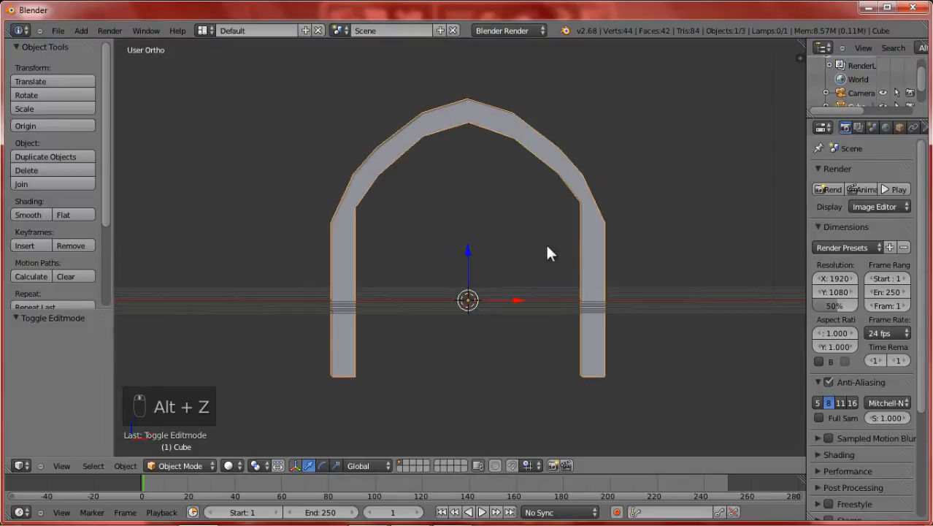
{"action": "scroll", "coordinate": [555, 234], "scroll_direction": "up", "scroll_amount": 3}
Step: In front view, switch the arch to edit mode with wireframe display, vertex selection and nothing selected
{"action": "key", "text": "KP_2"}
{"action": "key", "text": "KP_1"}
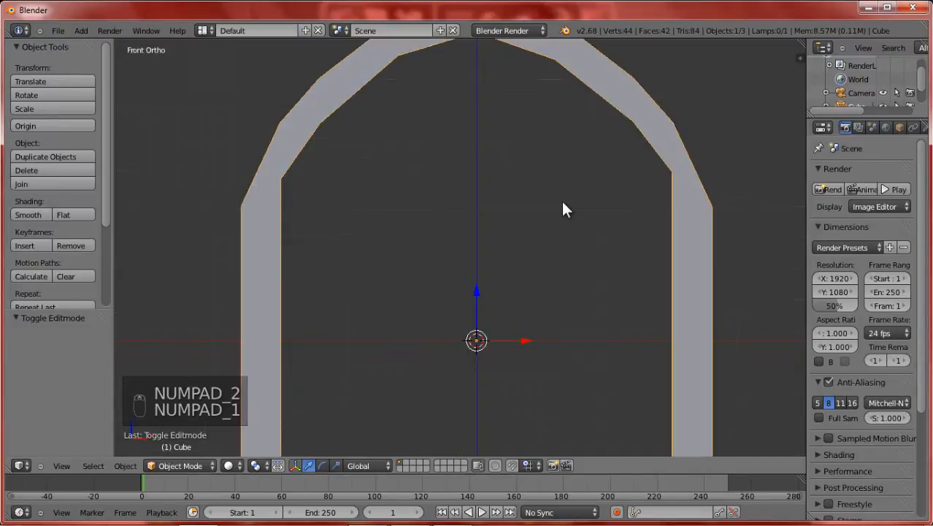
{"action": "key", "text": "Tab"}
{"action": "key", "text": "z"}
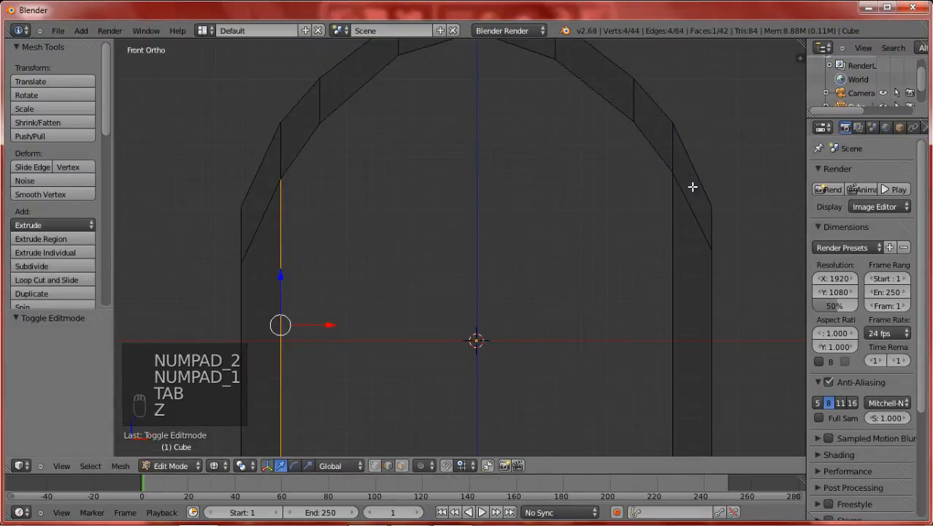
{"action": "left_click", "coordinate": [400, 466]}
{"action": "key", "text": "a"}
{"action": "key", "text": "z"}
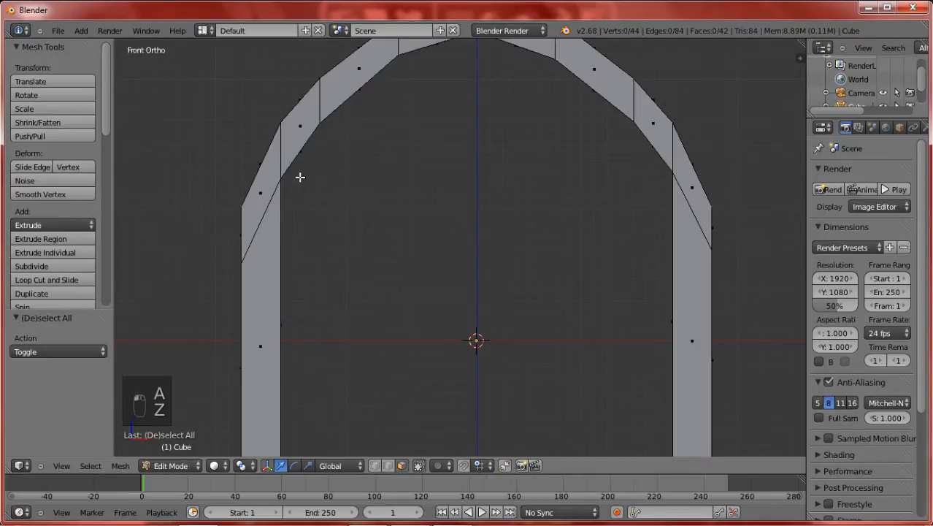
{"action": "key", "text": "z"}
{"action": "key", "text": "a"}
{"action": "key", "text": "a"}
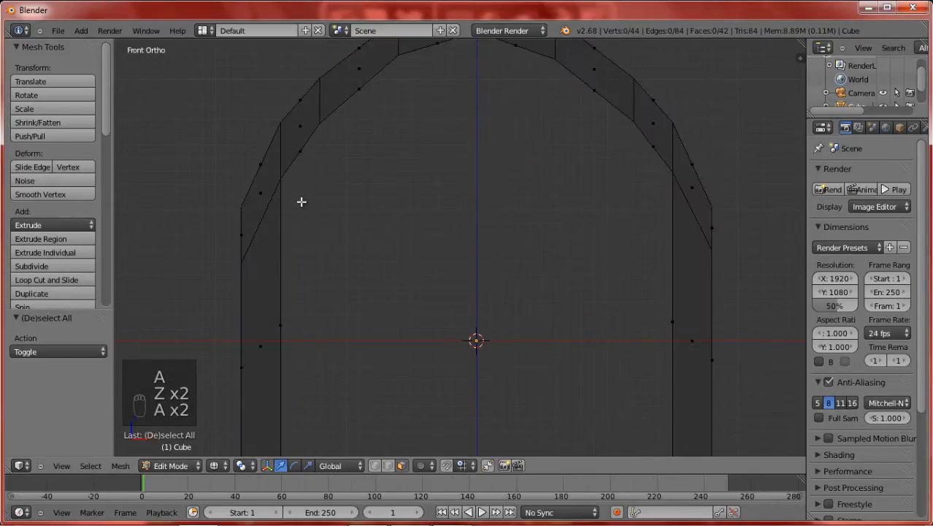
{"action": "key", "text": "c"}
{"action": "right_click", "coordinate": [295, 196]}
{"action": "left_click", "coordinate": [372, 467]}
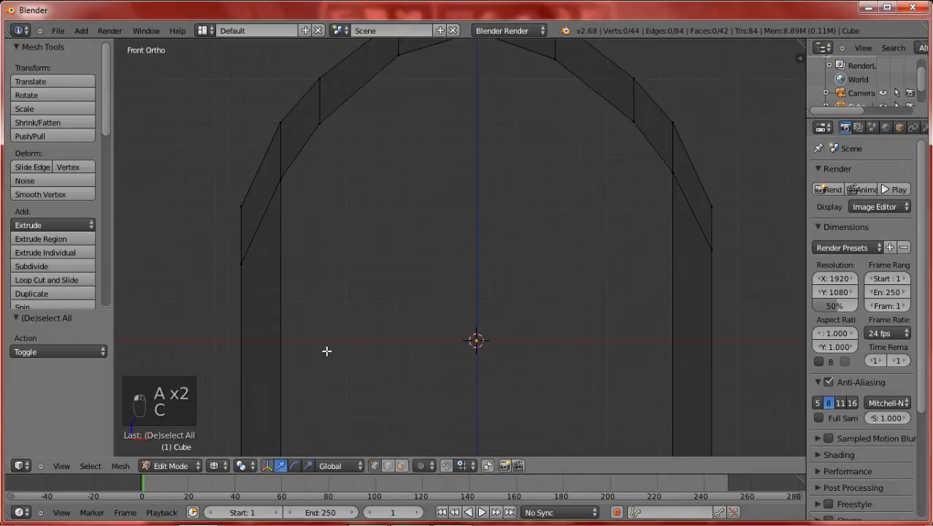
Step: Circle-select the front and back vertices at the top of the left leg's inner edge and lower them 0.194 along Z
{"action": "key", "text": "c"}
{"action": "left_click", "coordinate": [298, 196]}
{"action": "right_click", "coordinate": [298, 195]}
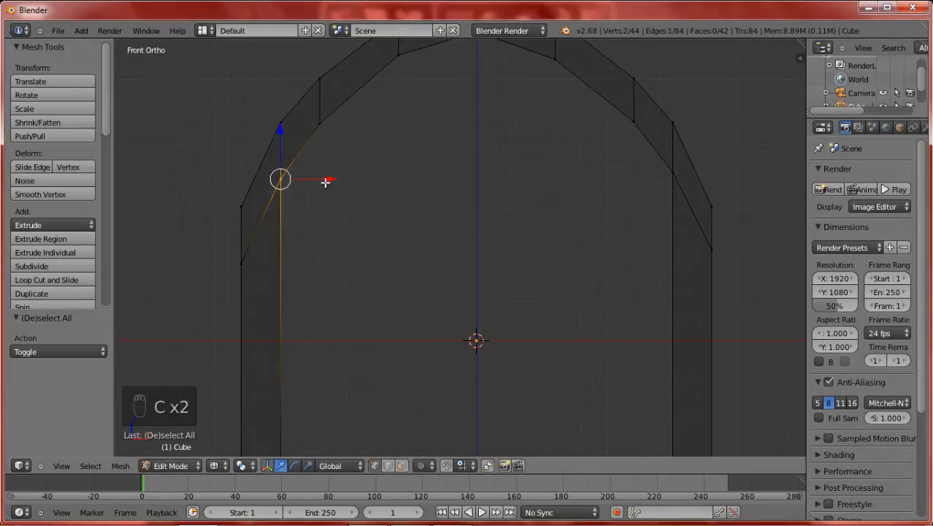
{"action": "left_click_drag", "start_coordinate": [325, 181], "coordinate": [336, 190]}
{"action": "right_click", "coordinate": [337, 190]}
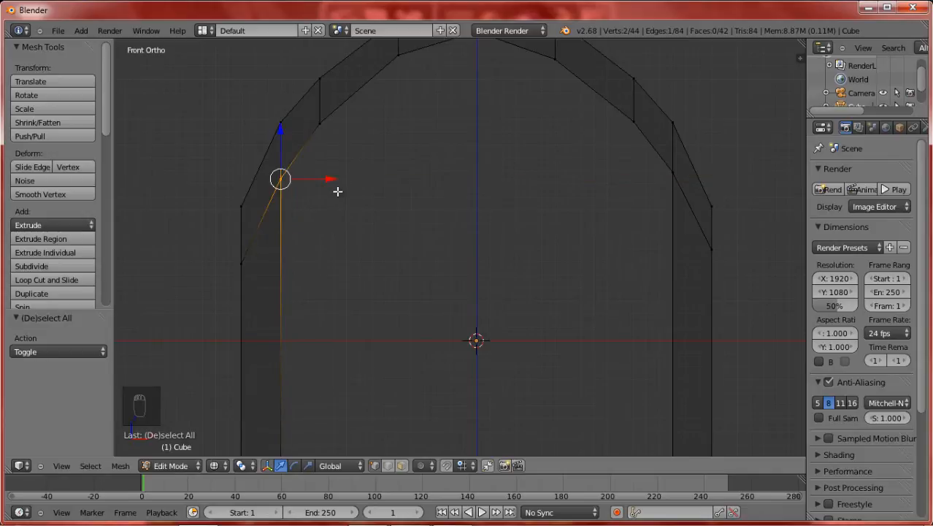
{"action": "left_click_drag", "start_coordinate": [280, 146], "coordinate": [284, 167]}
Step: Add the upper outer-edge vertices of the left leg to the selection and level them all by scaling to 0 along Z
{"action": "right_click", "coordinate": [240, 206], "text": "shift"}
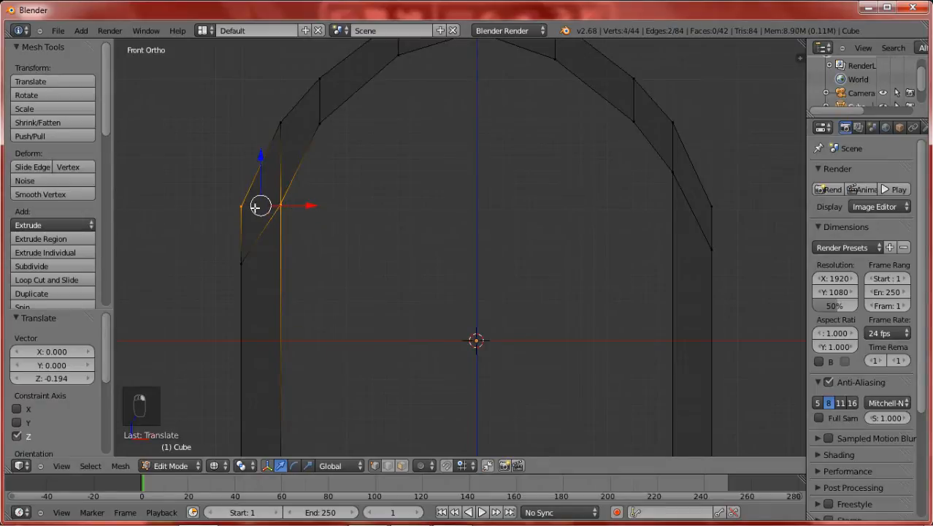
{"action": "key", "text": "s"}
{"action": "key", "text": "z"}
{"action": "key", "text": "0"}
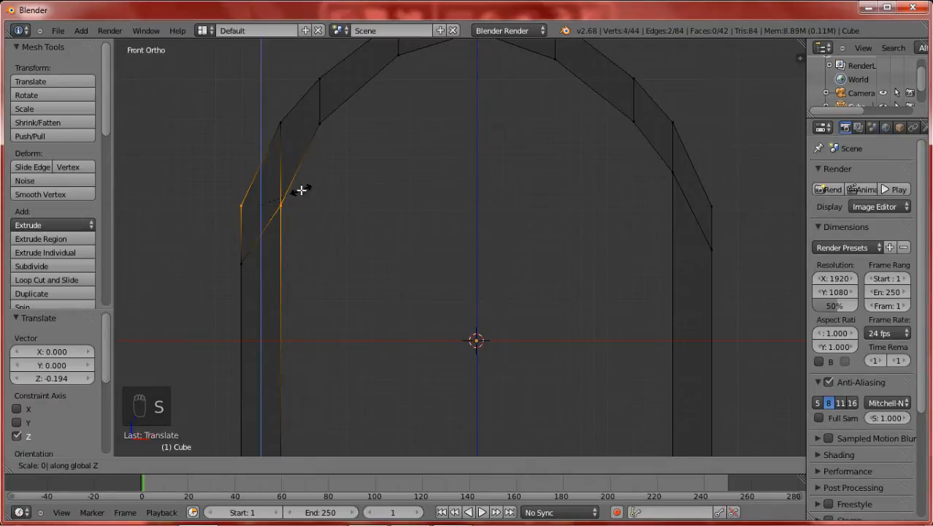
{"action": "left_click", "coordinate": [301, 190]}
Step: Select the inner and upper outer vertices at the top of the right leg and level them by scaling to 0 along Z
{"action": "scroll", "coordinate": [342, 219], "scroll_direction": "up", "scroll_amount": 7, "text": "ctrl"}
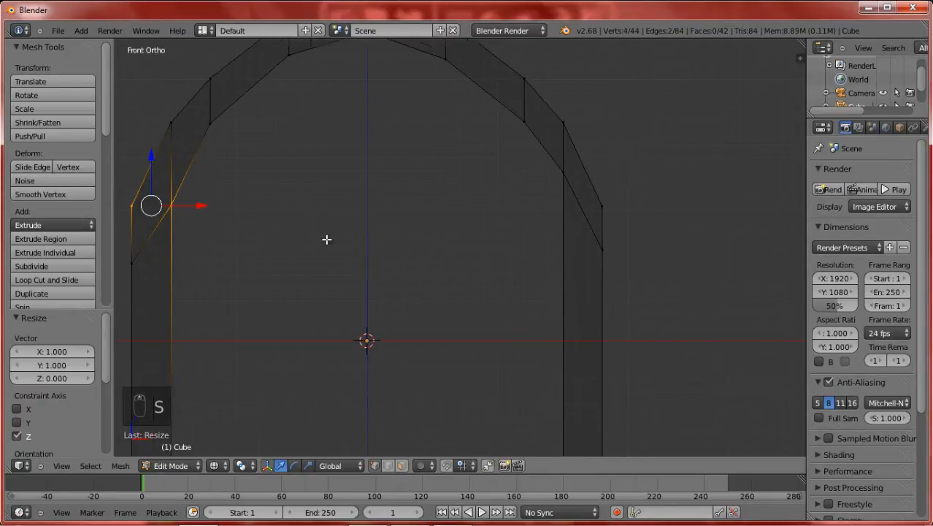
{"action": "scroll", "coordinate": [326, 241], "scroll_direction": "down", "scroll_amount": 3}
{"action": "scroll", "coordinate": [348, 246], "scroll_direction": "up", "scroll_amount": 5}
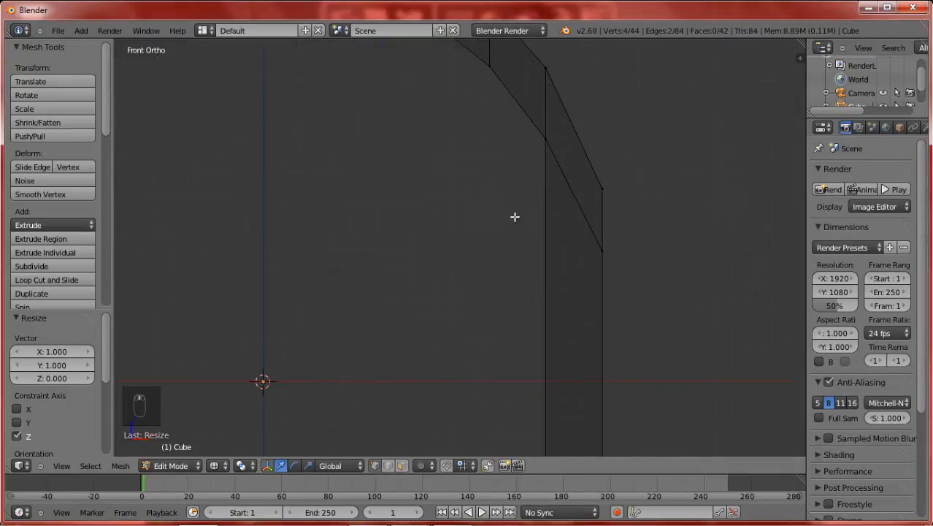
{"action": "key", "text": "Tab"}
{"action": "key", "text": "Tab"}
{"action": "right_click", "coordinate": [554, 139]}
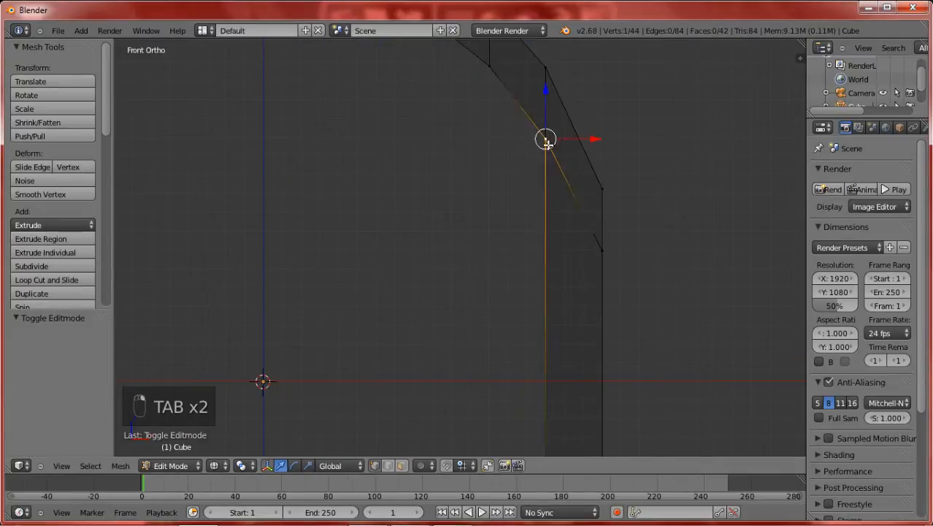
{"action": "key", "text": "c"}
{"action": "left_click", "coordinate": [546, 146]}
{"action": "right_click", "coordinate": [546, 146]}
{"action": "scroll", "coordinate": [542, 152], "scroll_direction": "down", "scroll_amount": 6}
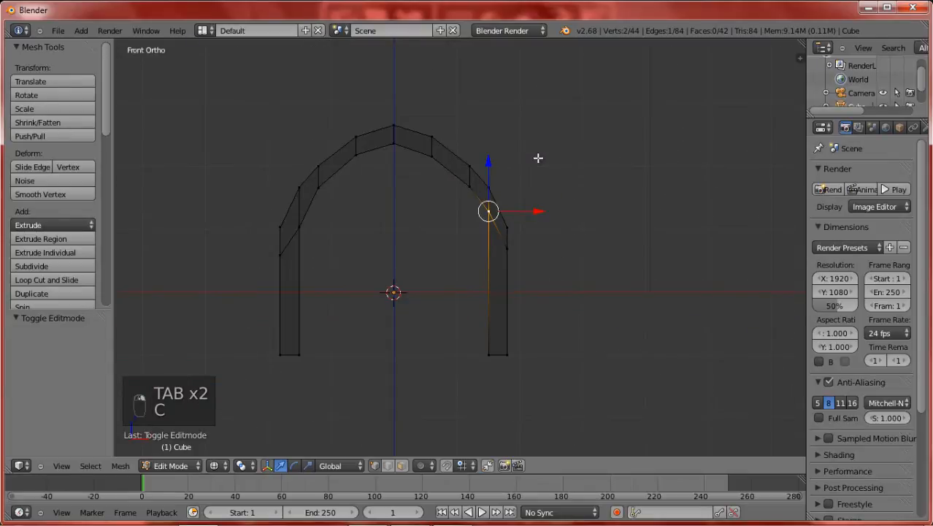
{"action": "scroll", "coordinate": [538, 157], "scroll_direction": "up", "scroll_amount": 6}
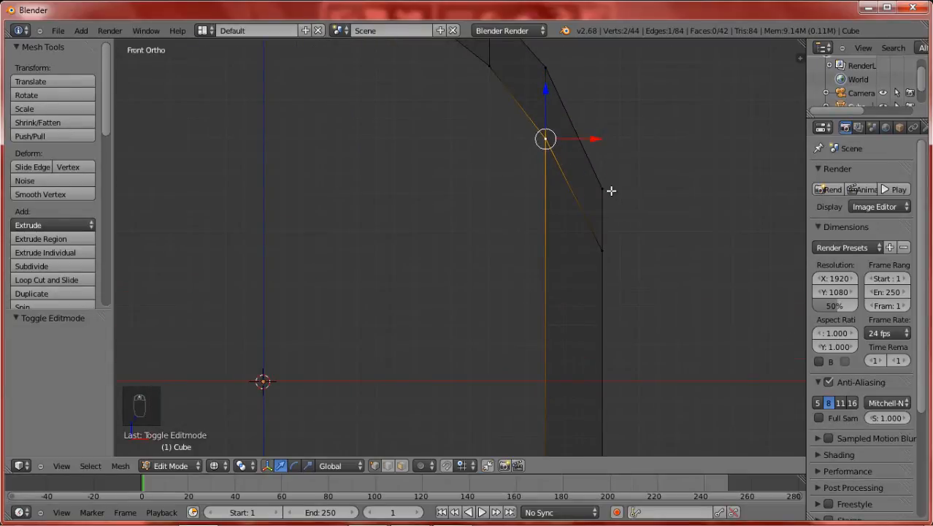
{"action": "key", "text": "c"}
{"action": "left_click", "coordinate": [606, 191]}
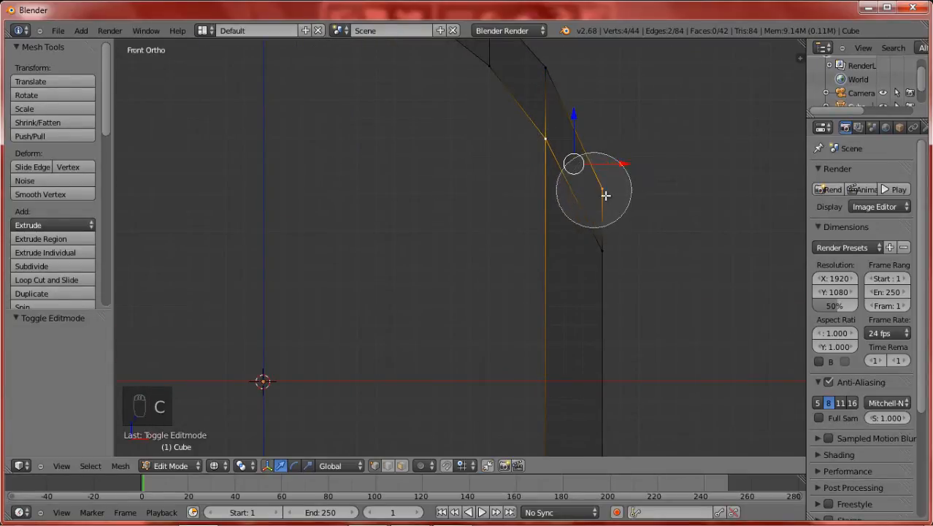
{"action": "right_click", "coordinate": [600, 186]}
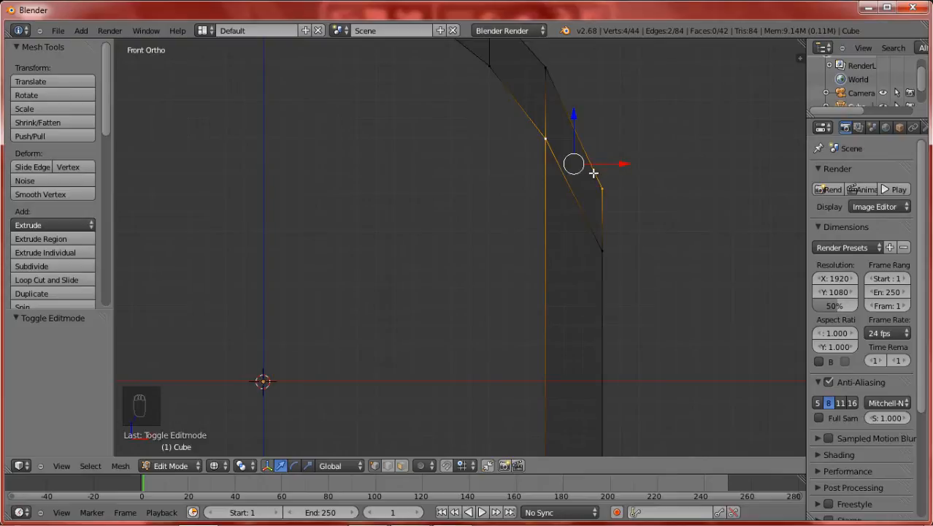
{"action": "key", "text": "s"}
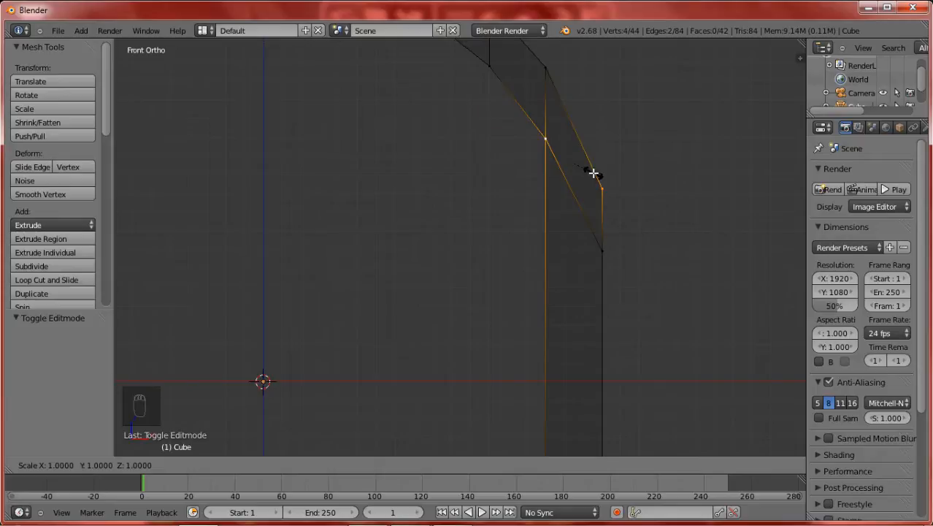
{"action": "key", "text": "z"}
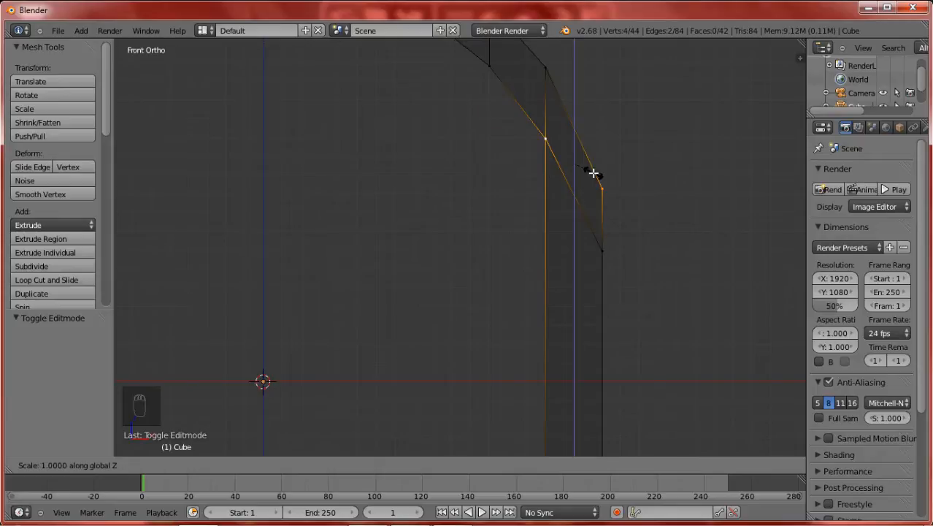
{"action": "key", "text": "0"}
{"action": "key", "text": "Return"}
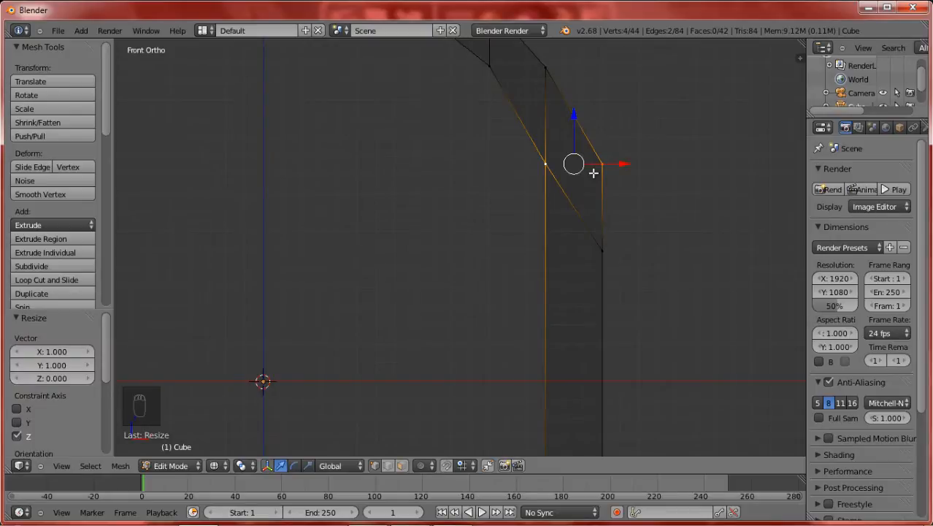
Step: Return the arch to object mode with solid shading and view it at an angle
{"action": "scroll", "coordinate": [571, 192], "scroll_direction": "down", "scroll_amount": 5}
{"action": "key", "text": "Tab"}
{"action": "key", "text": "z"}
{"action": "middle_click_drag", "start_coordinate": [569, 189], "coordinate": [481, 252]}
Step: Save the scene in the Travail\Blender folder as Encoche_porte.blend
{"action": "key", "text": "ctrl+s"}
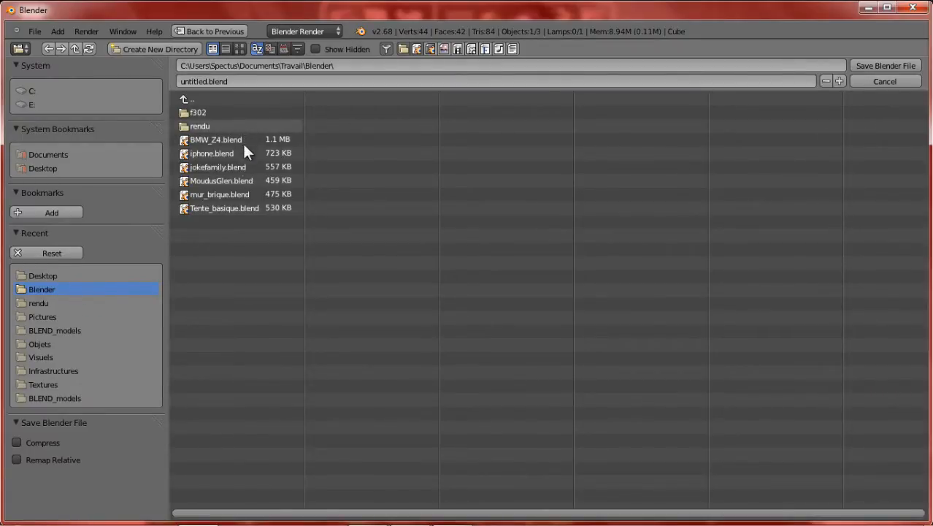
{"action": "left_click", "coordinate": [203, 81]}
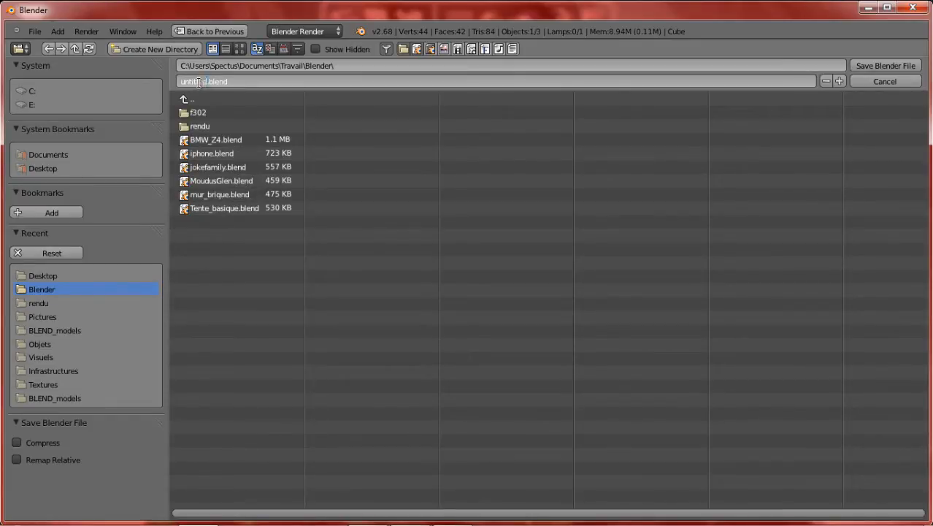
{"action": "left_click_drag", "start_coordinate": [207, 81], "coordinate": [168, 79]}
{"action": "type", "text": "P"}
{"action": "left_click", "coordinate": [894, 64]}
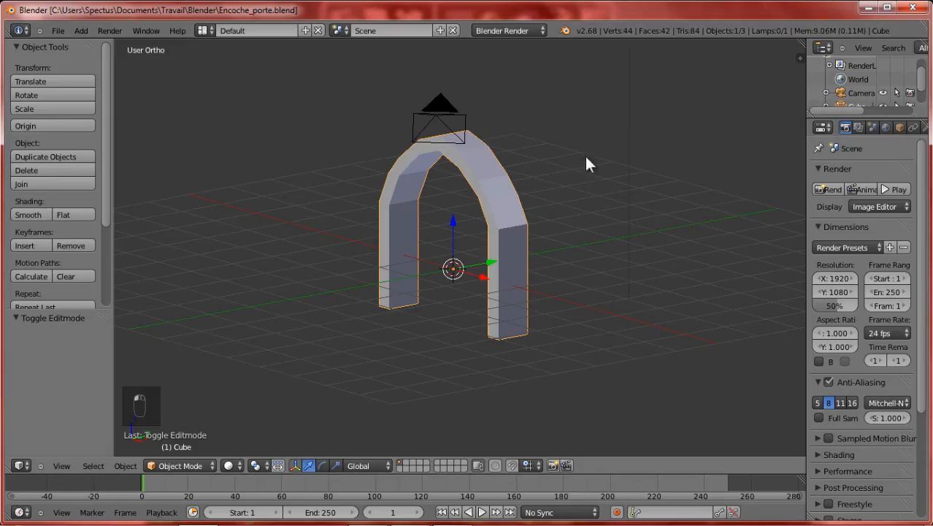
Step: View the arch from the front in object mode and save the file again
{"action": "middle_click_drag", "start_coordinate": [586, 158], "coordinate": [527, 246]}
{"action": "key", "text": "ctrl+s"}
{"action": "key", "text": "KP_1"}
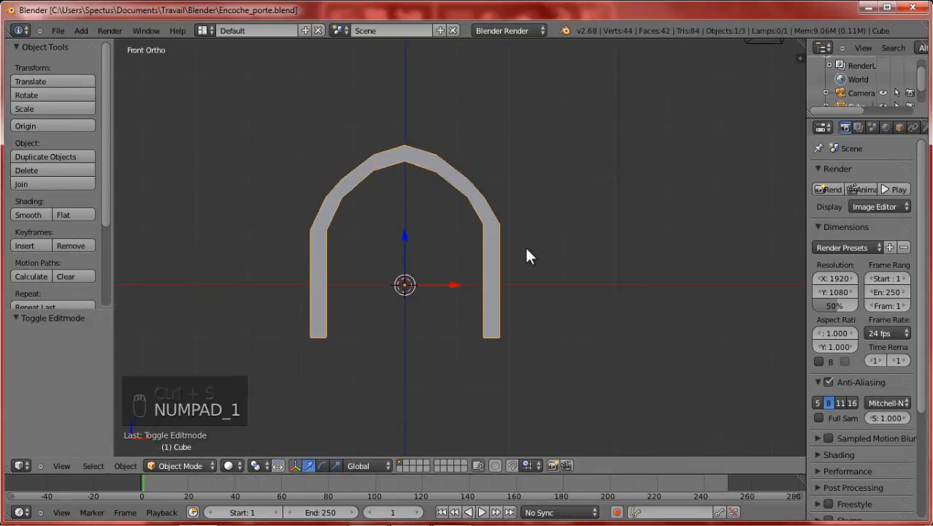
{"action": "key", "text": "Tab"}
{"action": "key", "text": "Tab"}
{"action": "key", "text": "ctrl+s"}
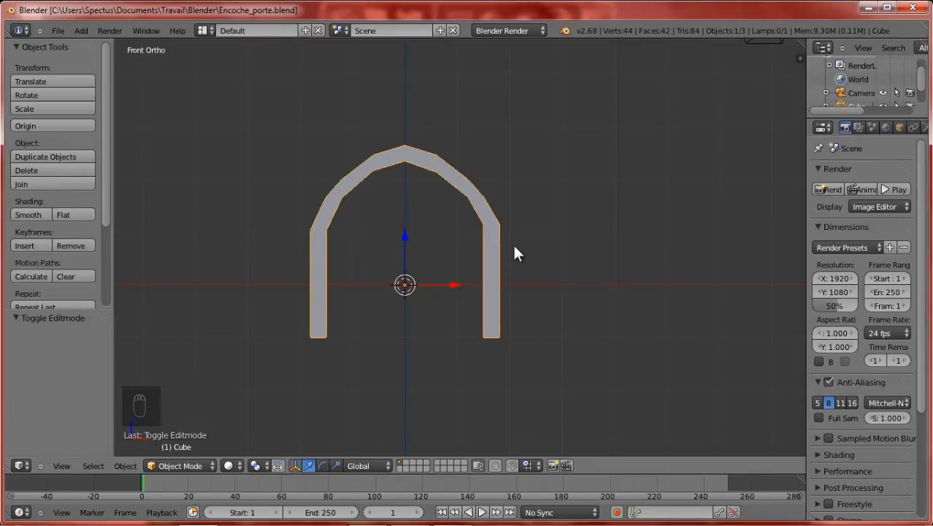
Step: In front view, put the arch in edit mode with nothing selected and wireframe display
{"action": "scroll", "coordinate": [514, 247], "scroll_direction": "up", "scroll_amount": 3}
{"action": "scroll", "coordinate": [512, 245], "scroll_direction": "down", "scroll_amount": 2}
{"action": "middle_click_drag", "start_coordinate": [511, 270], "coordinate": [563, 250]}
{"action": "key", "text": "Tab"}
{"action": "key", "text": "KP_1"}
{"action": "key", "text": "a"}
{"action": "key", "text": "a"}
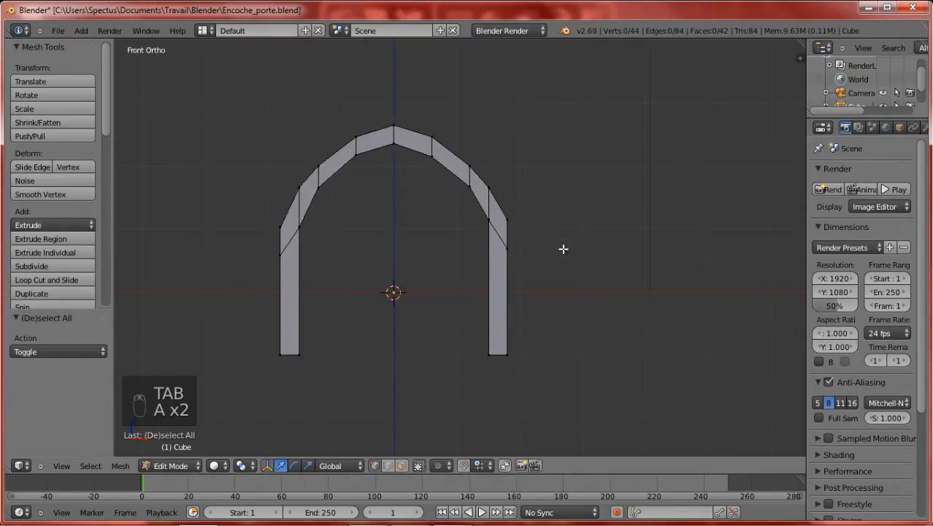
{"action": "key", "text": "z"}
{"action": "key", "text": "z"}
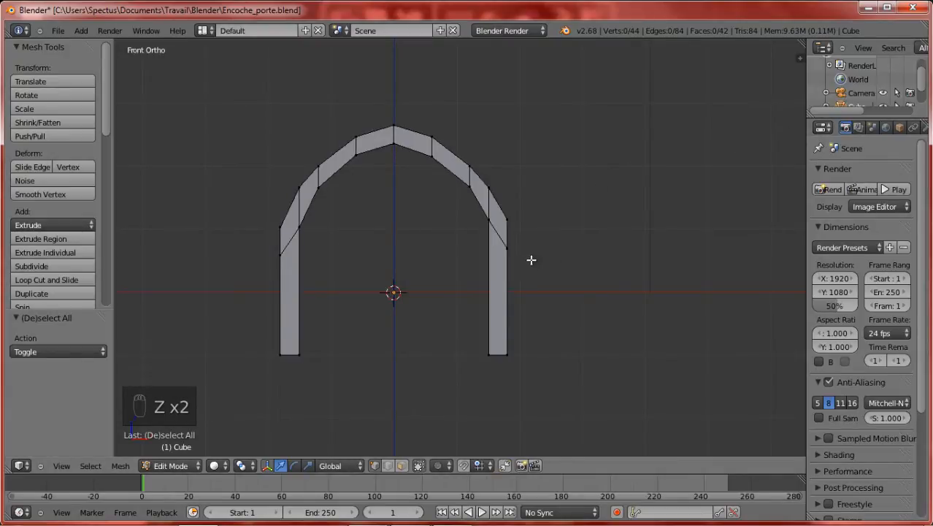
{"action": "key", "text": "z"}
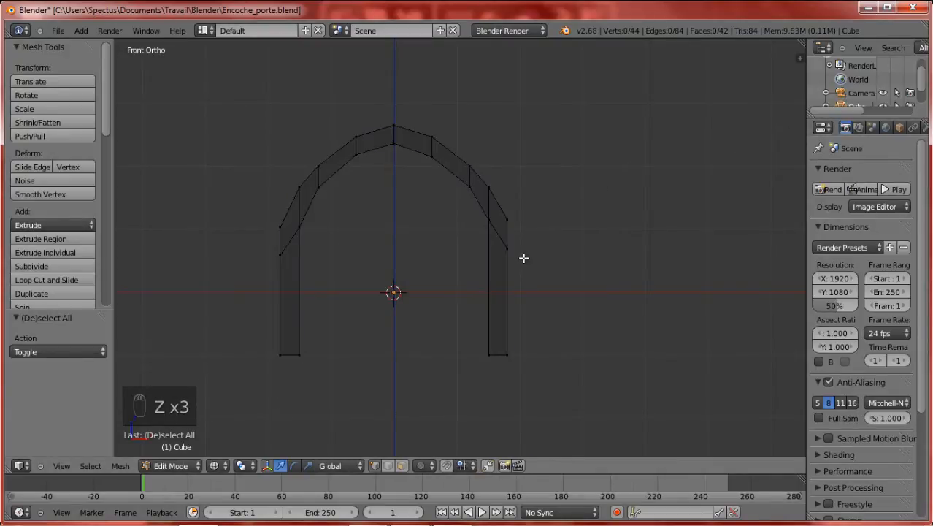
Step: In face selection mode, box-select all faces of the arch's curved upper part
{"action": "left_click", "coordinate": [401, 465]}
{"action": "key", "text": "b"}
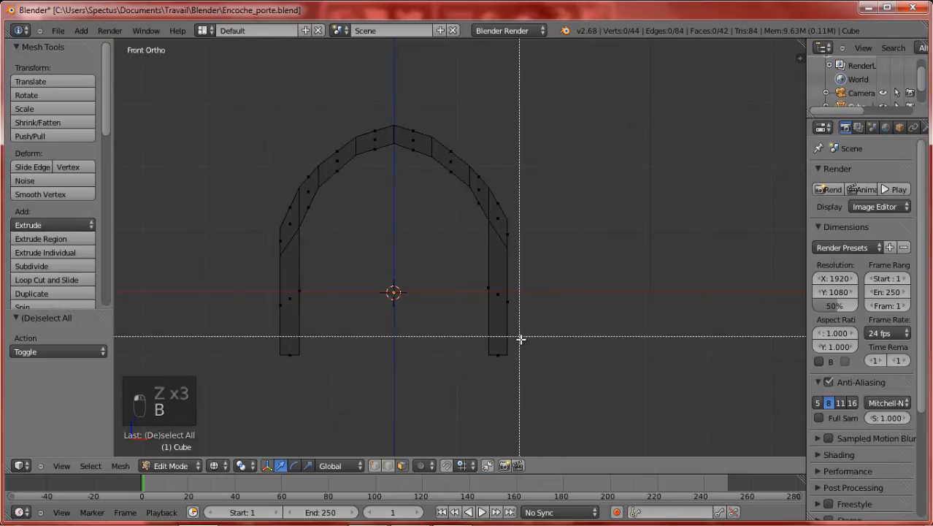
{"action": "key", "text": "Escape"}
{"action": "scroll", "coordinate": [509, 310], "scroll_direction": "up", "scroll_amount": 2}
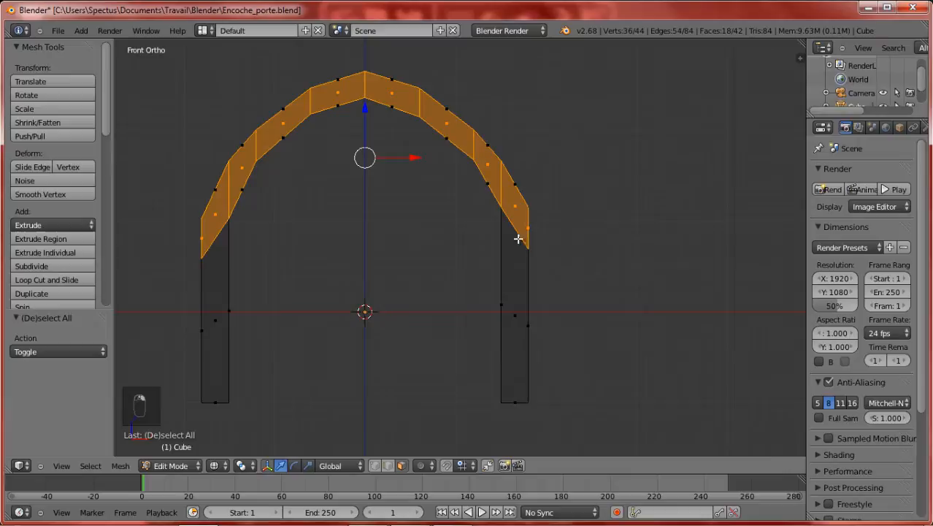
Step: In solid shading, remove the outer side faces just above both legs from the selection
{"action": "mouse_move", "coordinate": [525, 259]}
{"action": "middle_mouse_down"}
{"action": "mouse_move", "coordinate": [556, 295]}
{"action": "mouse_move", "coordinate": [606, 284]}
{"action": "mouse_move", "coordinate": [630, 263]}
{"action": "middle_mouse_up"}
{"action": "key", "text": "z"}
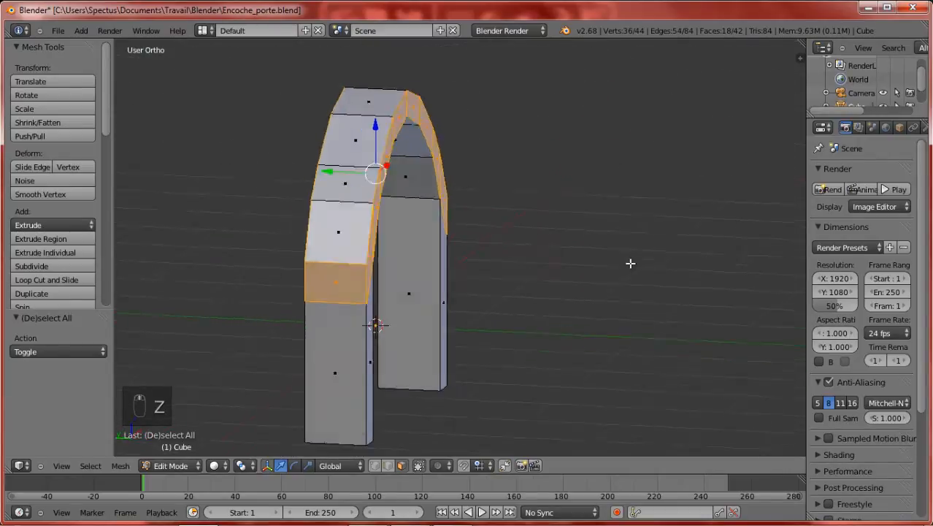
{"action": "right_click", "coordinate": [368, 267]}
{"action": "right_click", "coordinate": [368, 267], "text": "shift"}
{"action": "middle_click_drag", "start_coordinate": [511, 257], "coordinate": [519, 220]}
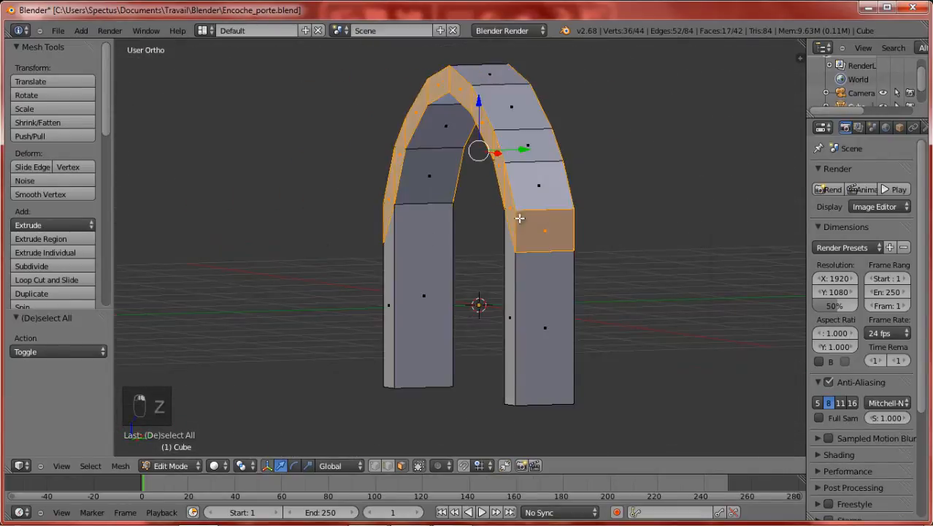
{"action": "right_click", "coordinate": [519, 220], "text": "shift"}
Step: Add the front and back faces of both legs to the selection
{"action": "middle_click_drag", "start_coordinate": [586, 263], "coordinate": [547, 277]}
{"action": "right_click", "coordinate": [522, 281], "text": "shift"}
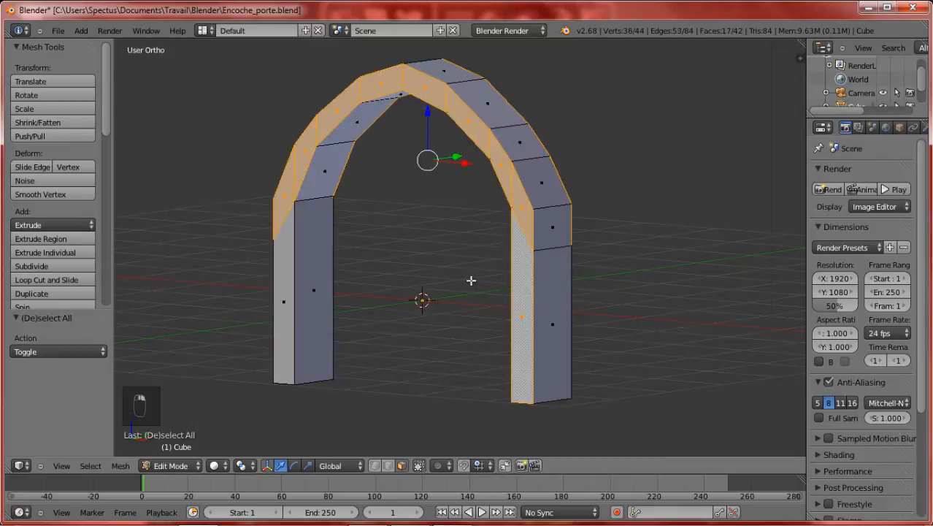
{"action": "right_click", "coordinate": [289, 273], "text": "shift"}
{"action": "mouse_move", "coordinate": [485, 280]}
{"action": "middle_mouse_down"}
{"action": "mouse_move", "coordinate": [374, 277]}
{"action": "mouse_move", "coordinate": [480, 275]}
{"action": "middle_mouse_up"}
{"action": "right_click", "coordinate": [505, 273], "text": "shift"}
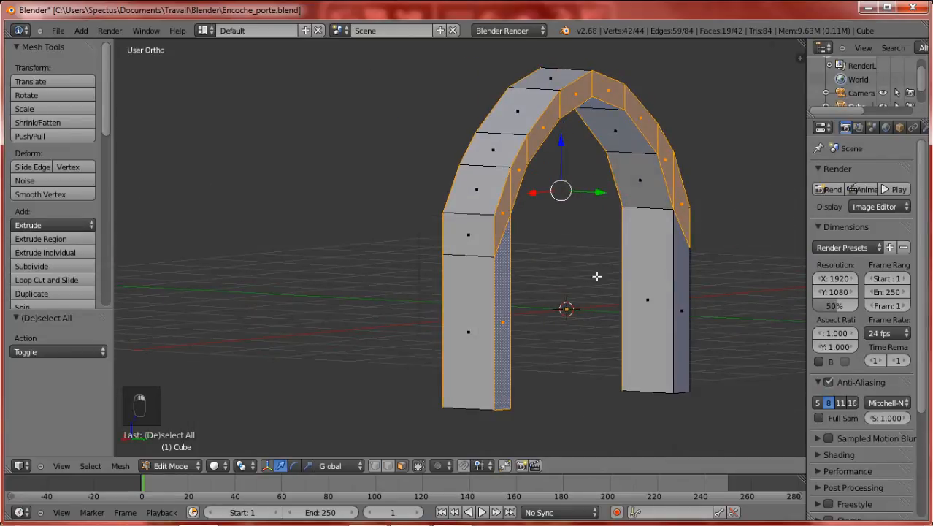
{"action": "right_click", "coordinate": [680, 276], "text": "shift"}
Step: In front view, unwrap the selected front and back faces with Project From View
{"action": "key", "text": "KP_1"}
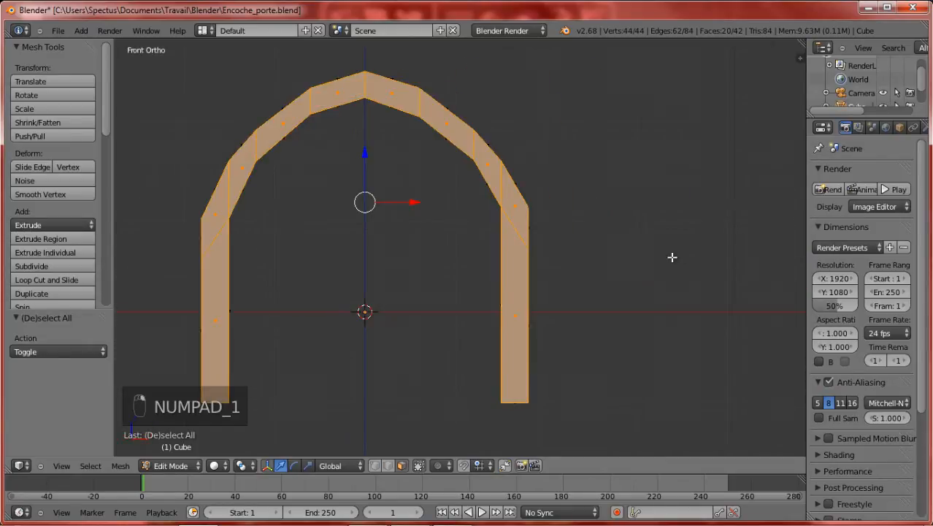
{"action": "scroll", "coordinate": [593, 252], "scroll_direction": "down", "scroll_amount": 3}
{"action": "key", "text": "u"}
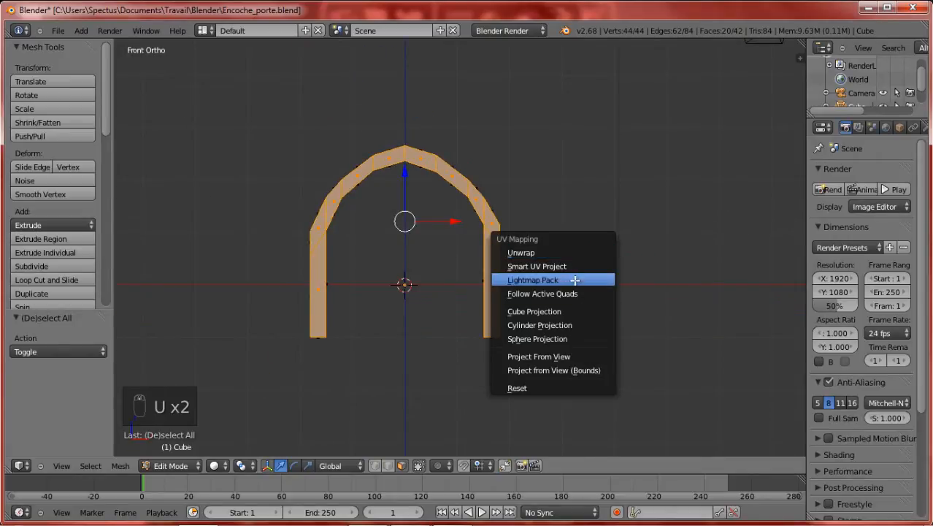
{"action": "left_click", "coordinate": [588, 356]}
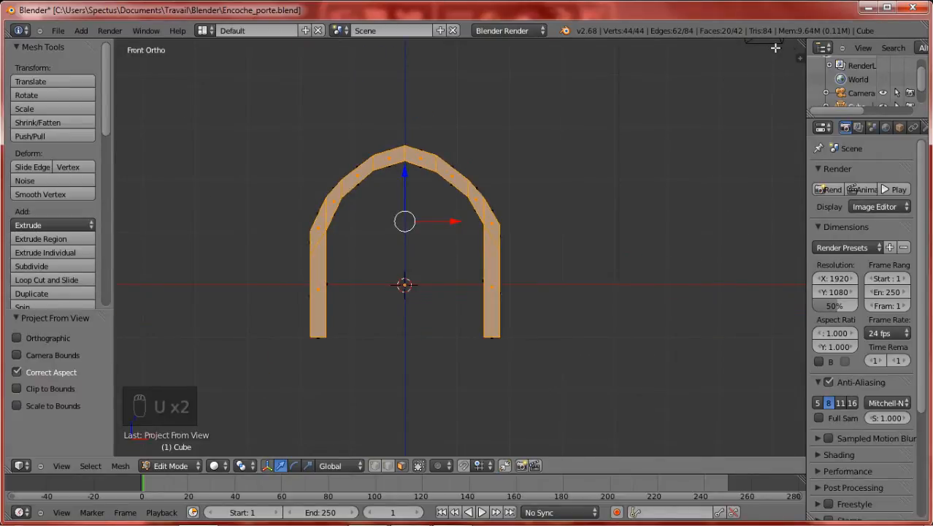
Step: Split the 3D view vertically and turn the new area into a UV/Image Editor
{"action": "left_click_drag", "start_coordinate": [802, 41], "coordinate": [432, 139]}
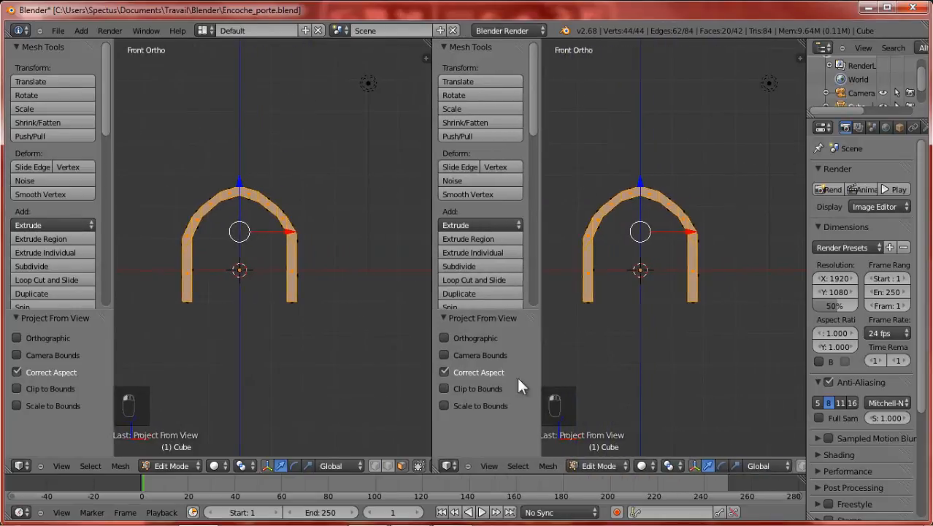
{"action": "left_click", "coordinate": [449, 465]}
{"action": "left_click", "coordinate": [502, 359]}
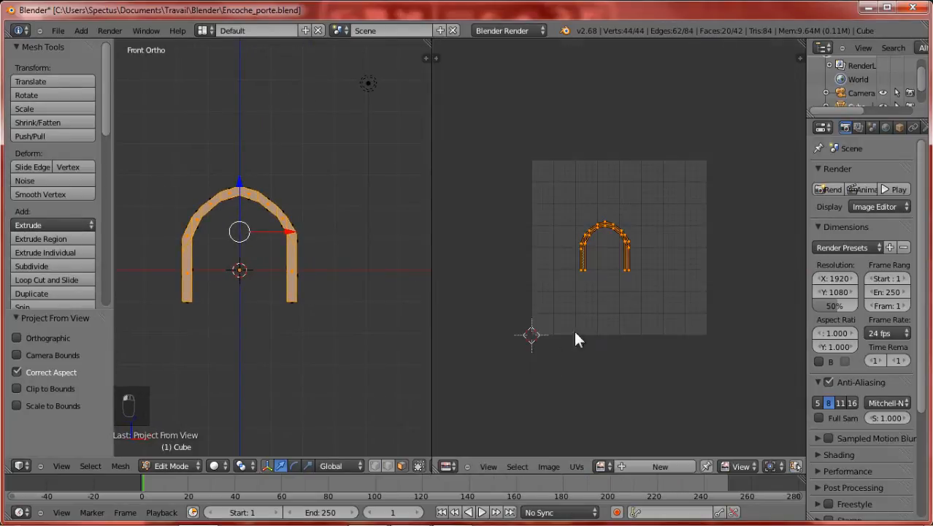
{"action": "scroll", "coordinate": [576, 338], "scroll_direction": "down", "scroll_amount": 4}
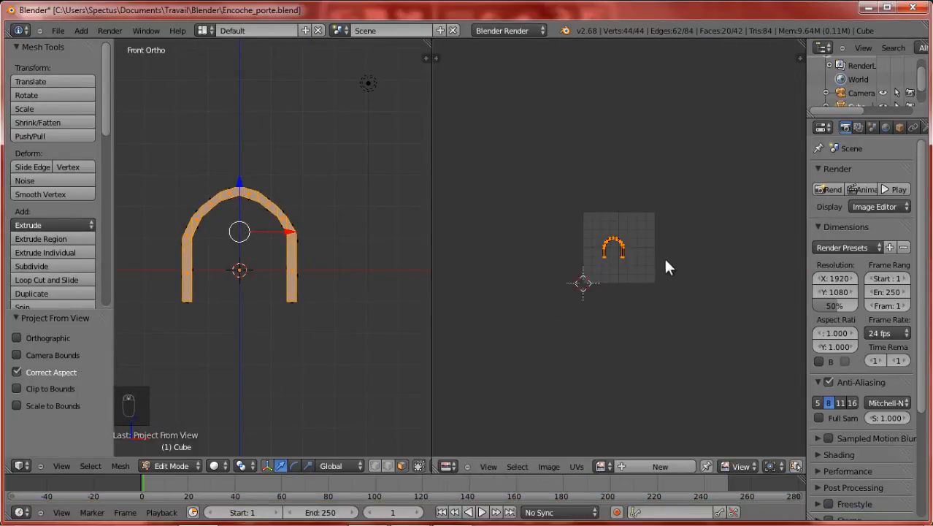
Step: Create a blank 1024 × 1024 image in the UV editor and replace it with texture_pillier_stone.jpg from the Desktop folder
{"action": "key", "text": "n"}
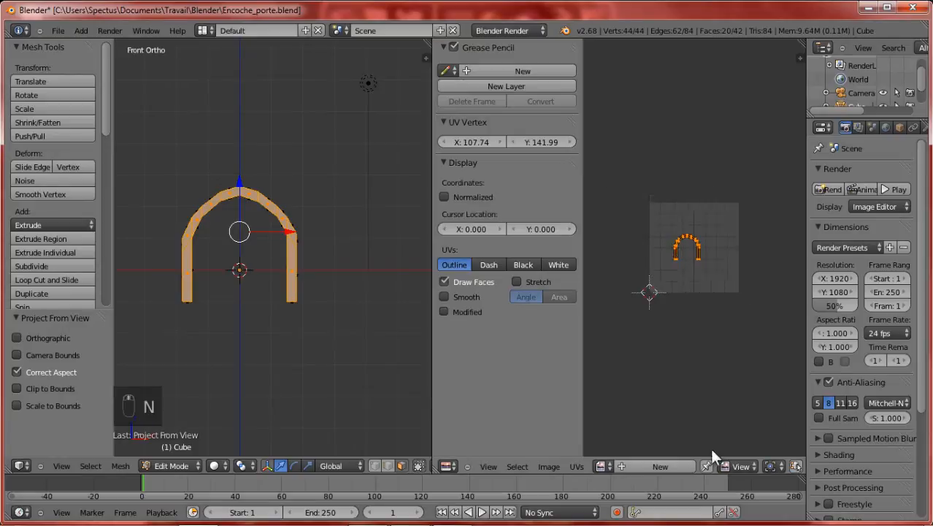
{"action": "left_click", "coordinate": [664, 466]}
{"action": "left_click", "coordinate": [665, 504]}
{"action": "scroll", "coordinate": [657, 234], "scroll_direction": "down", "scroll_amount": 3}
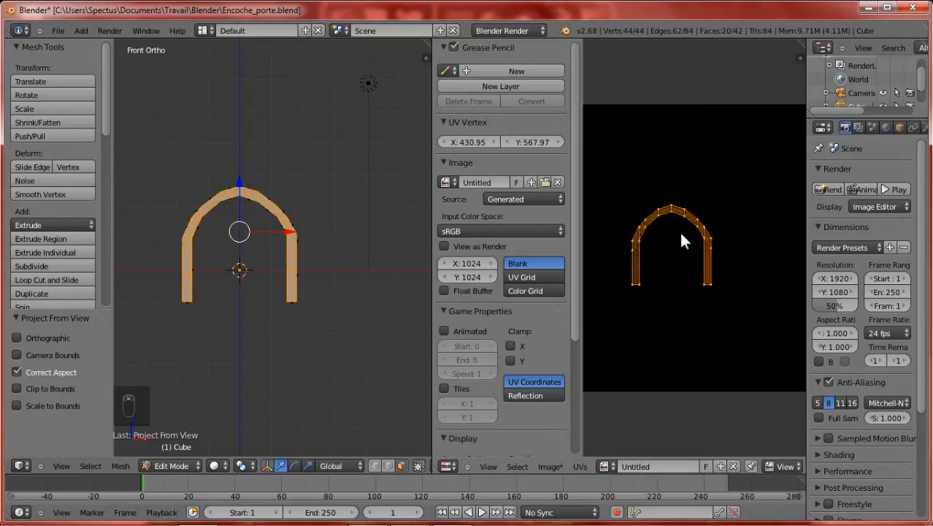
{"action": "left_click", "coordinate": [544, 183]}
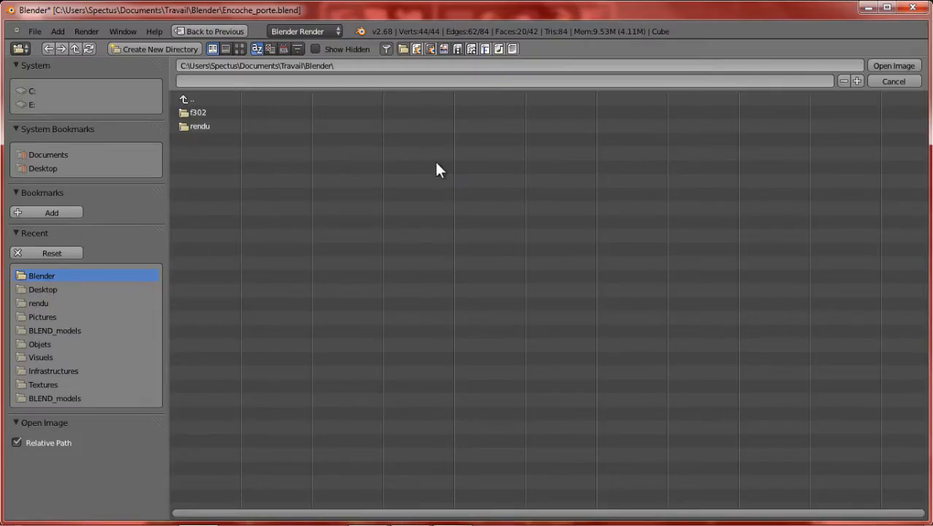
{"action": "left_click", "coordinate": [57, 288]}
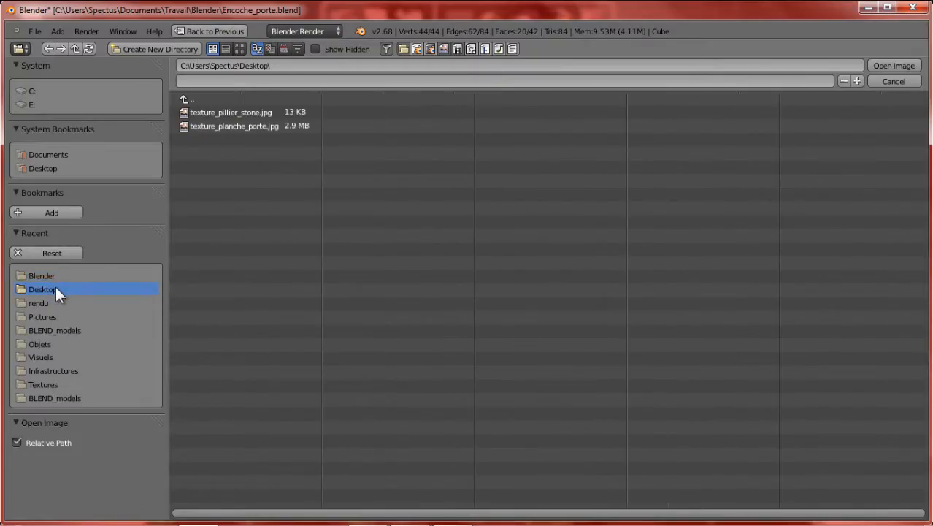
{"action": "double_click", "coordinate": [271, 112]}
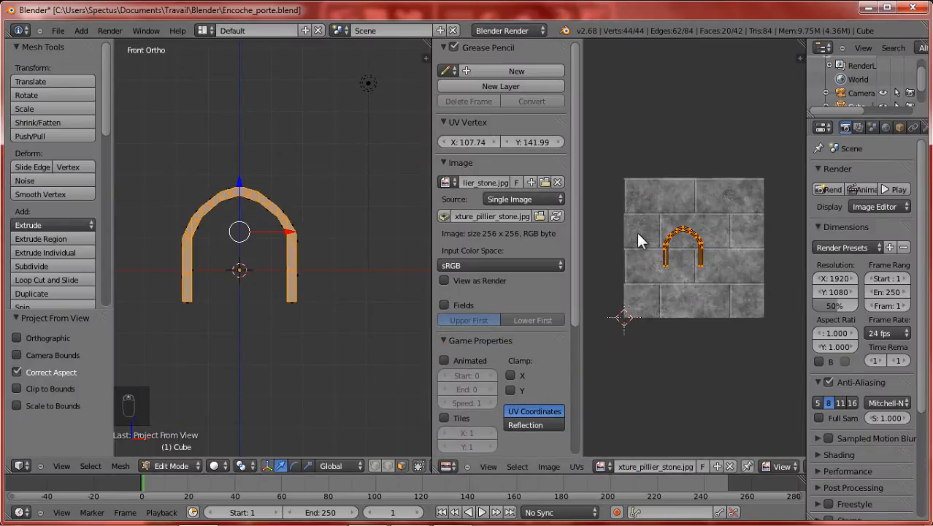
Step: Hide the UV editor's image properties and display the arch with textured shading
{"action": "scroll", "coordinate": [636, 231], "scroll_direction": "up", "scroll_amount": 5}
{"action": "scroll", "coordinate": [664, 244], "scroll_direction": "down", "scroll_amount": 5}
{"action": "scroll", "coordinate": [628, 239], "scroll_direction": "up", "scroll_amount": 1}
{"action": "key", "text": "n"}
{"action": "scroll", "coordinate": [202, 289], "scroll_direction": "up", "scroll_amount": 4}
{"action": "key", "text": "alt+z"}
{"action": "mouse_move", "coordinate": [296, 307]}
{"action": "middle_mouse_down"}
{"action": "mouse_move", "coordinate": [323, 332]}
{"action": "mouse_move", "coordinate": [308, 311]}
{"action": "mouse_move", "coordinate": [406, 257]}
{"action": "mouse_move", "coordinate": [213, 265]}
{"action": "middle_mouse_up"}
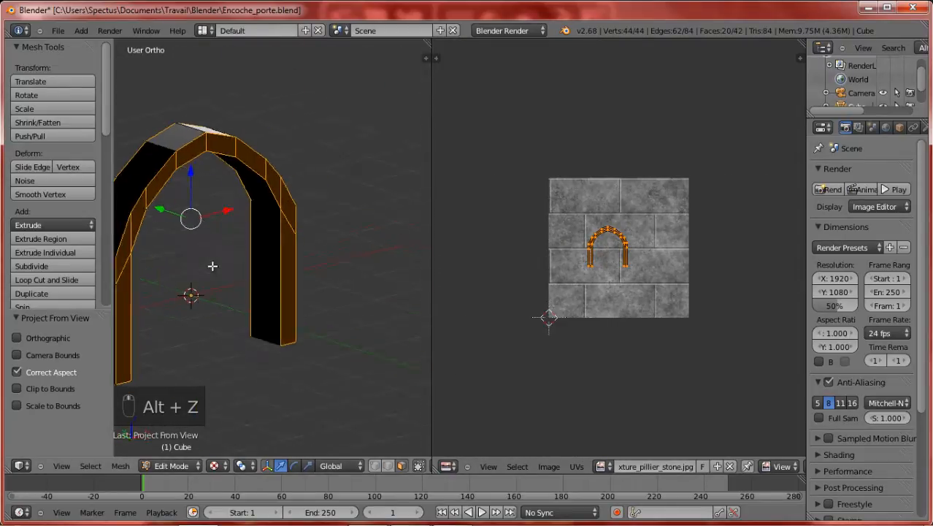
{"action": "scroll", "coordinate": [218, 268], "scroll_direction": "down", "scroll_amount": 3}
{"action": "middle_click_drag", "start_coordinate": [295, 260], "coordinate": [235, 263]}
{"action": "scroll", "coordinate": [235, 263], "scroll_direction": "down", "scroll_amount": 2}
Step: In object mode, move the lamp -10.717 along Y to light the front of the arch
{"action": "key", "text": "Tab"}
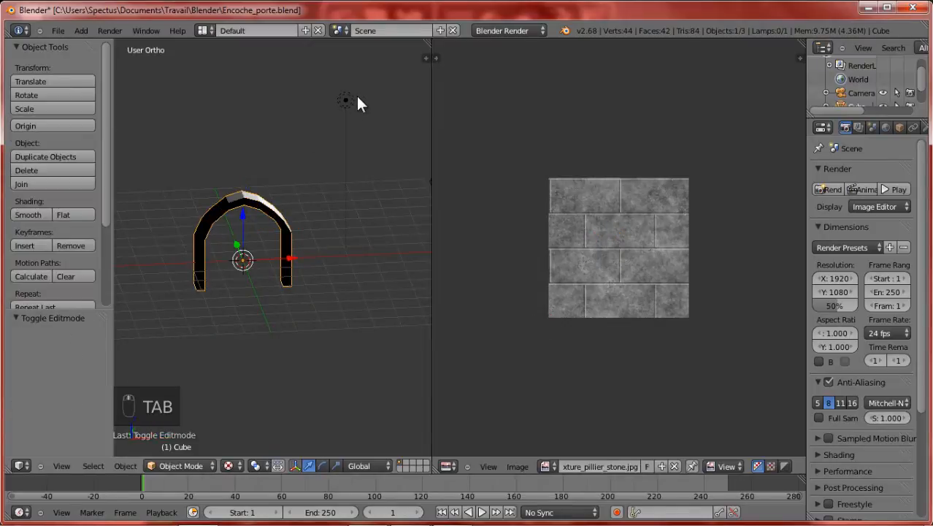
{"action": "right_click", "coordinate": [346, 101]}
{"action": "middle_click_drag", "start_coordinate": [350, 109], "coordinate": [365, 96]}
{"action": "key", "text": "g"}
{"action": "key", "text": "y"}
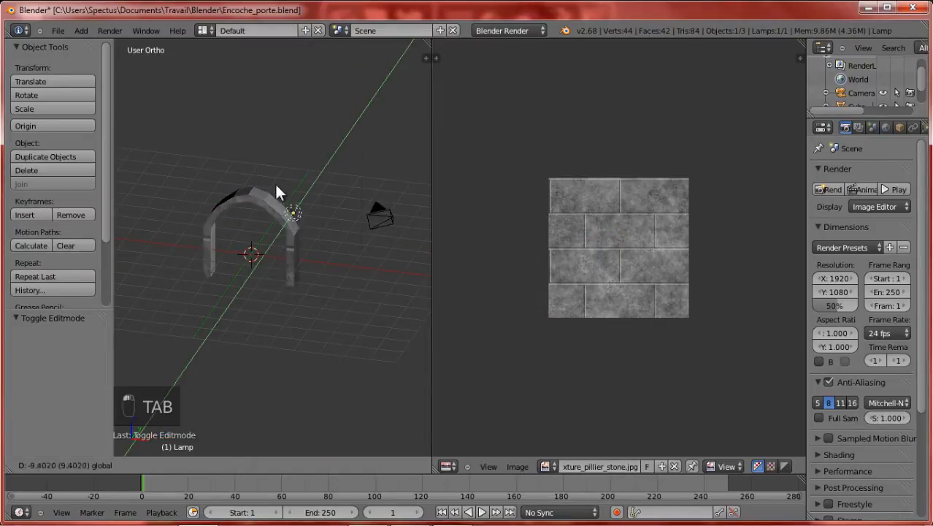
{"action": "left_click", "coordinate": [323, 246]}
{"action": "middle_click_drag", "start_coordinate": [303, 244], "coordinate": [337, 213]}
{"action": "scroll", "coordinate": [327, 236], "scroll_direction": "up", "scroll_amount": 3}
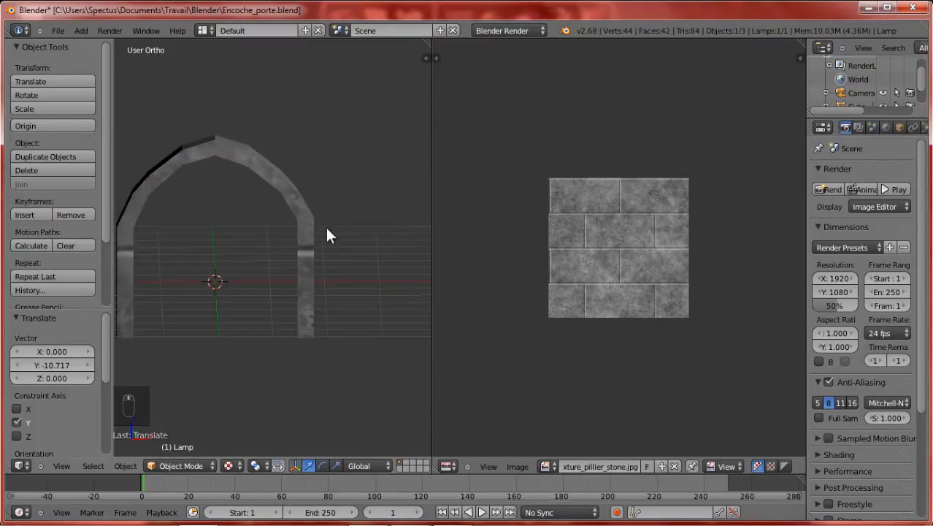
Step: Select the arch for editing, scale its UVs by 3.463 and move them 0.083 along X
{"action": "scroll", "coordinate": [327, 235], "scroll_direction": "up", "scroll_amount": 2}
{"action": "key", "text": "Tab"}
{"action": "key", "text": "Tab"}
{"action": "right_click", "coordinate": [330, 230]}
{"action": "key", "text": "Tab"}
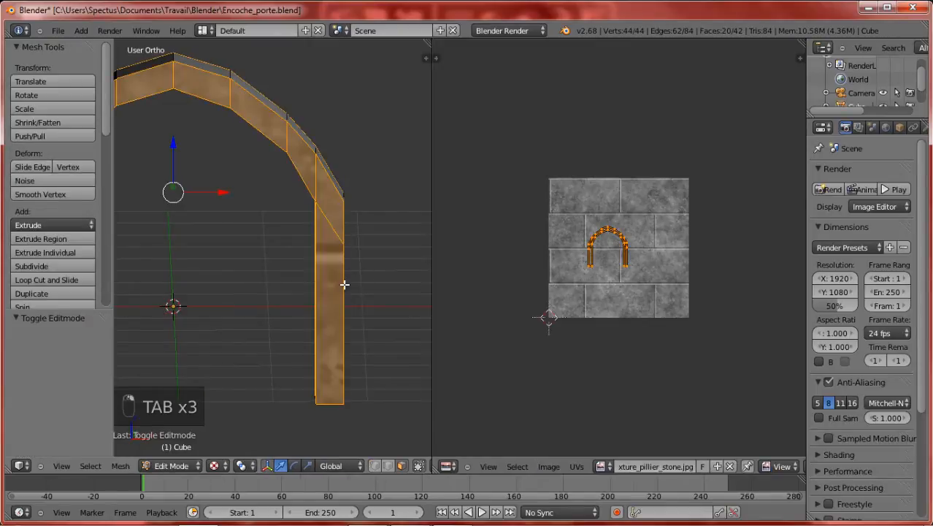
{"action": "scroll", "coordinate": [343, 292], "scroll_direction": "up", "scroll_amount": 2}
{"action": "scroll", "coordinate": [342, 302], "scroll_direction": "down", "scroll_amount": 1}
{"action": "key", "text": "s"}
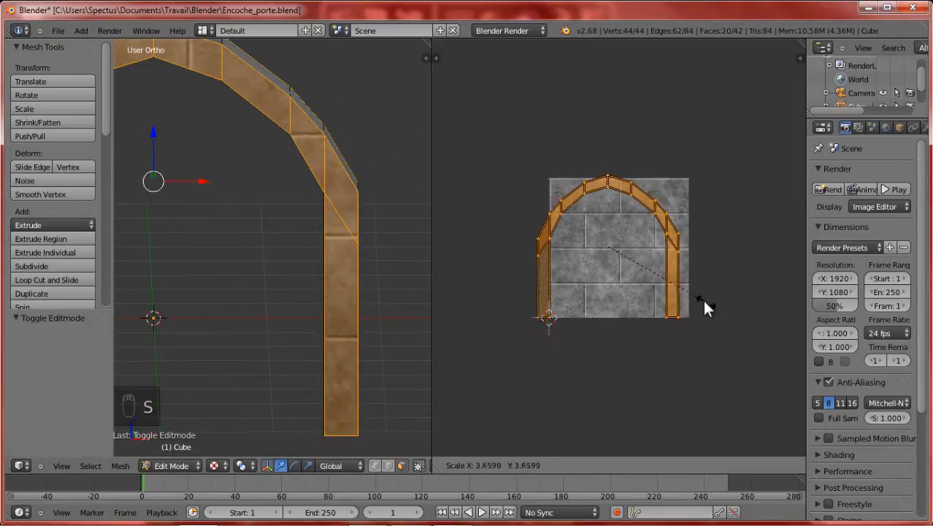
{"action": "left_click", "coordinate": [699, 295]}
{"action": "key", "text": "g"}
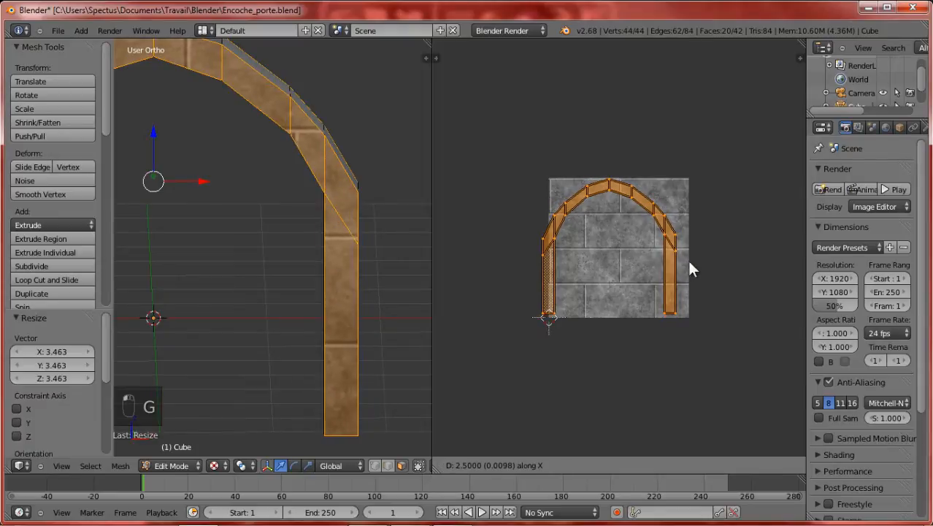
{"action": "left_click", "coordinate": [675, 271]}
Step: Scale the arch's UVs by about 2.2 for smaller bricks and return to object mode
{"action": "scroll", "coordinate": [308, 228], "scroll_direction": "down", "scroll_amount": 3}
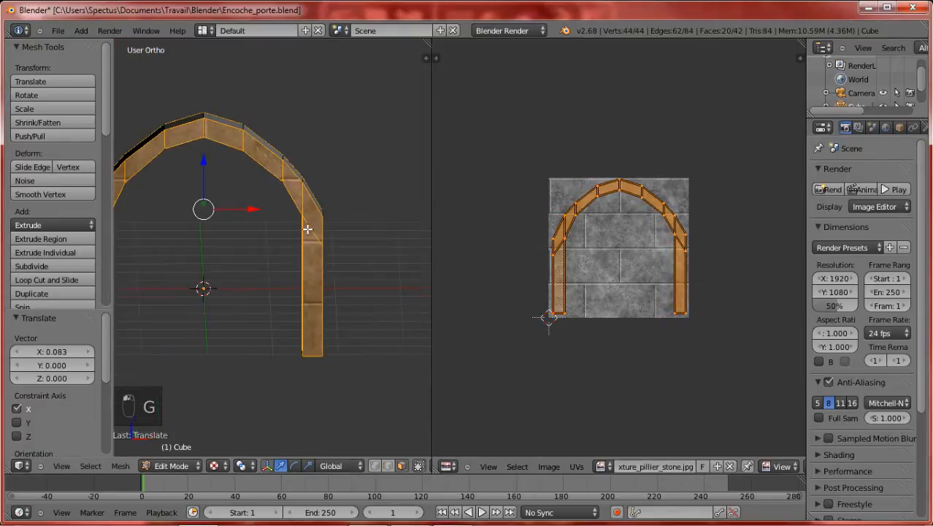
{"action": "scroll", "coordinate": [307, 229], "scroll_direction": "up", "scroll_amount": 2}
{"action": "key", "text": "s"}
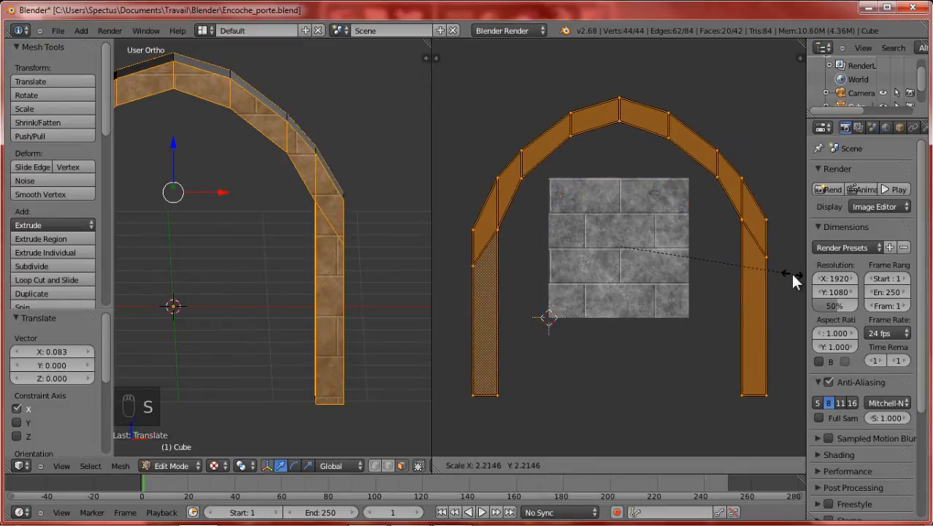
{"action": "left_click", "coordinate": [790, 271]}
{"action": "scroll", "coordinate": [716, 255], "scroll_direction": "down", "scroll_amount": 3}
{"action": "key", "text": "Tab"}
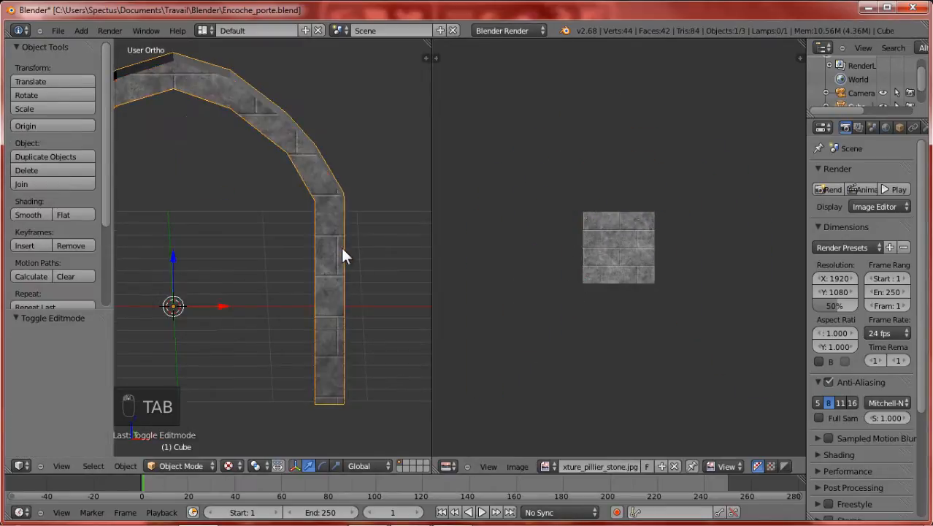
Step: Save the scene over the existing Encoche_porte.blend file
{"action": "middle_click_drag", "start_coordinate": [342, 249], "coordinate": [298, 264]}
{"action": "scroll", "coordinate": [305, 281], "scroll_direction": "up", "scroll_amount": 5}
{"action": "key", "text": "ctrl+s"}
{"action": "left_click", "coordinate": [305, 280]}
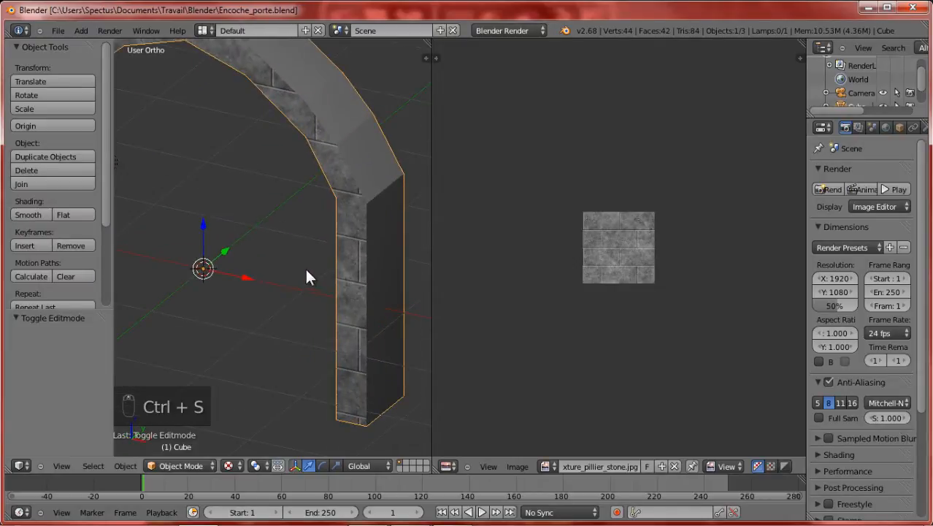
{"action": "scroll", "coordinate": [306, 268], "scroll_direction": "down", "scroll_amount": 4}
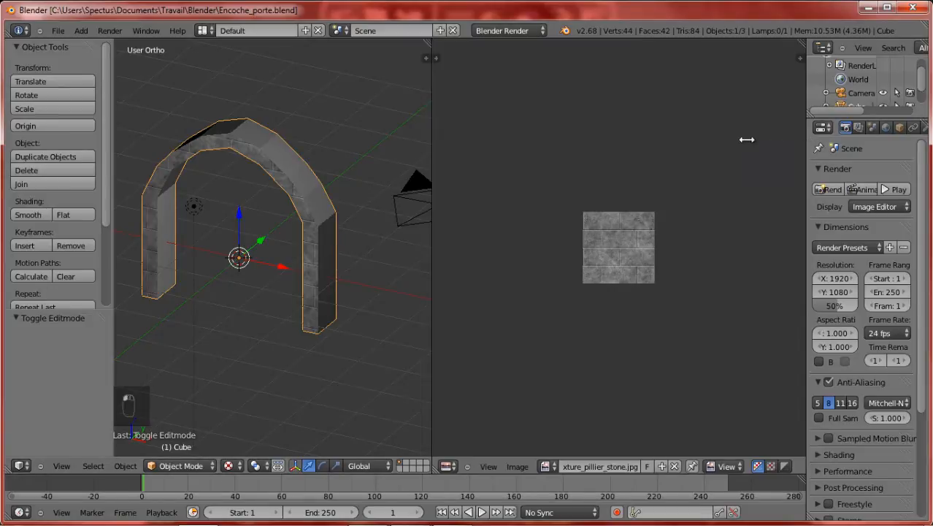
Step: Widen the properties editor, create a new material for the arch and name it Encoche_porte
{"action": "left_click_drag", "start_coordinate": [746, 140], "coordinate": [738, 139]}
{"action": "left_click", "coordinate": [885, 128]}
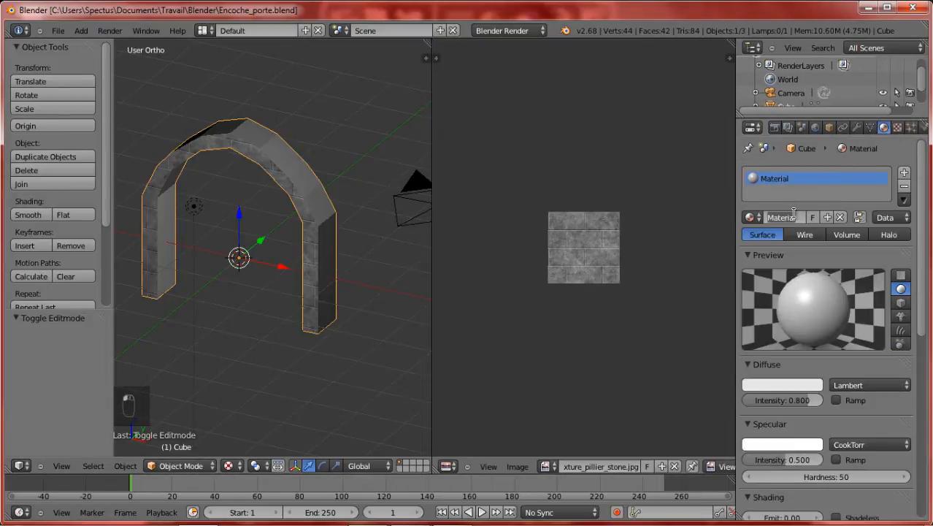
{"action": "left_click", "coordinate": [827, 218]}
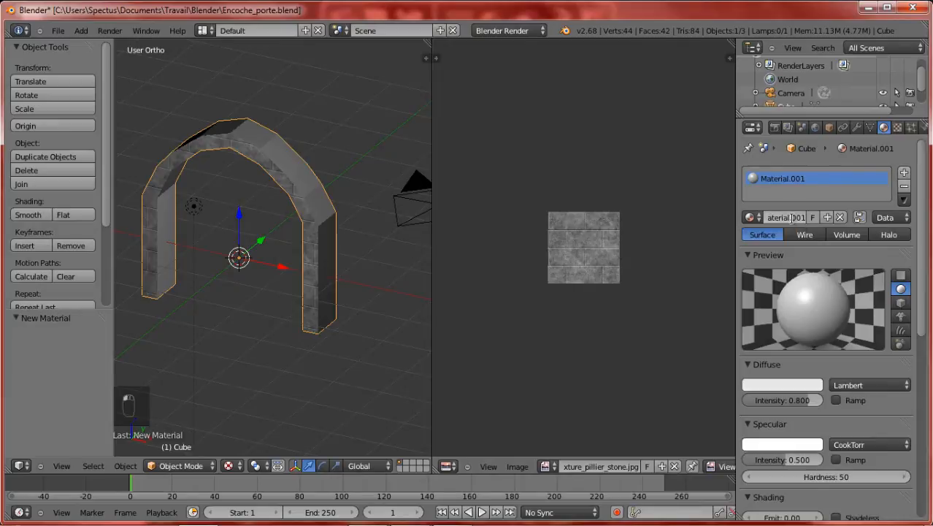
{"action": "type", "text": "Pill"}
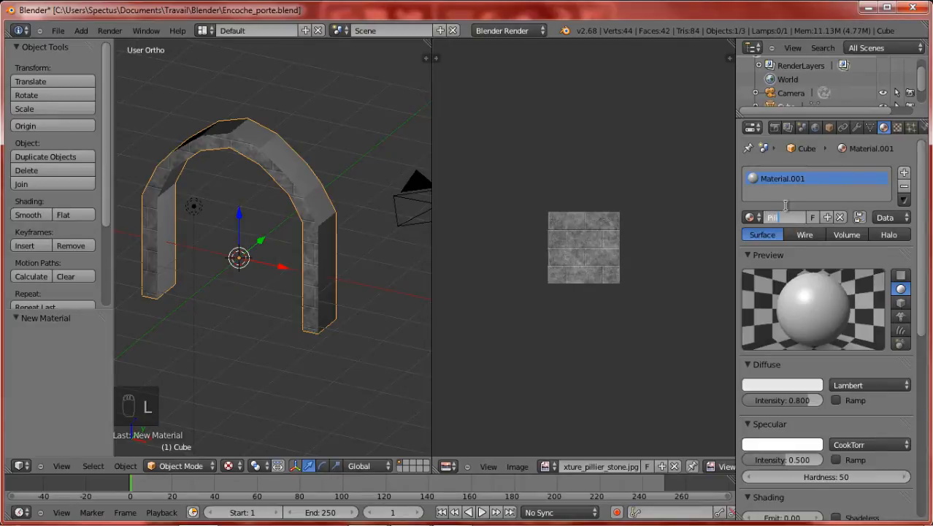
{"action": "key", "text": "BackSpace"}
{"action": "key", "text": "BackSpace"}
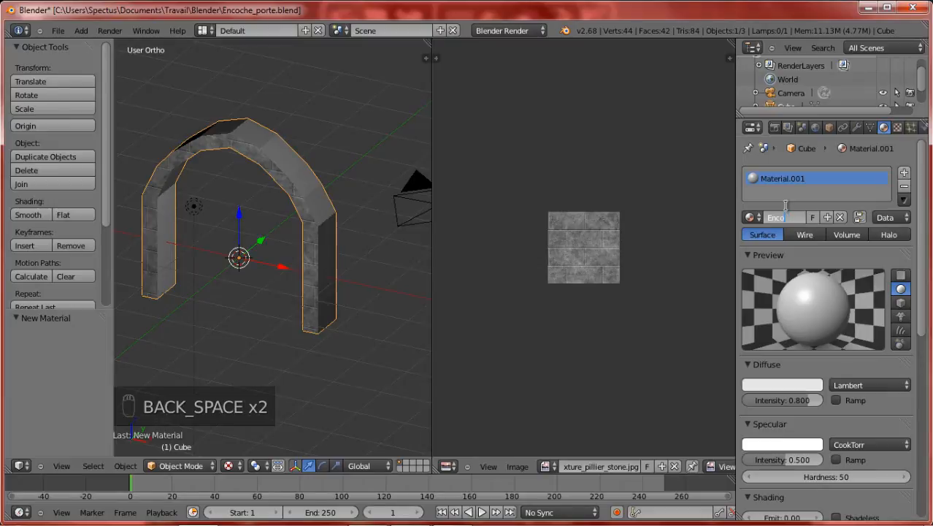
{"action": "type", "text": "che_porte"}
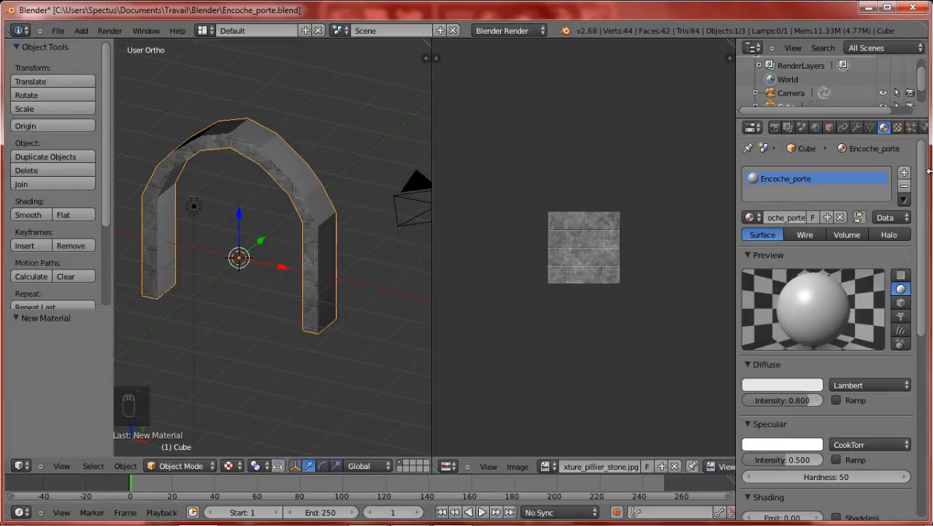
Step: Add an Image or Movie texture to the Encoche_porte material and load texture_pillier_stone.jpg from the Desktop
{"action": "left_click", "coordinate": [898, 128]}
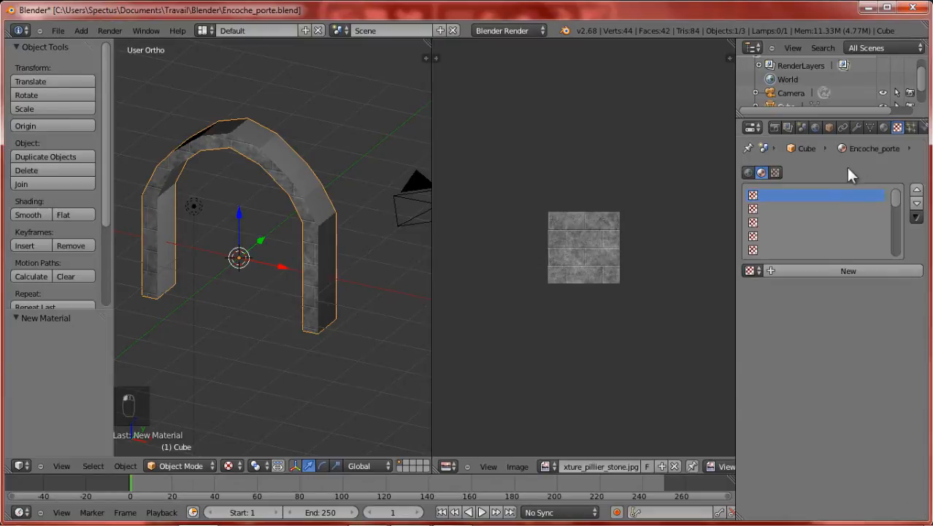
{"action": "left_click", "coordinate": [810, 272]}
{"action": "left_click", "coordinate": [838, 288]}
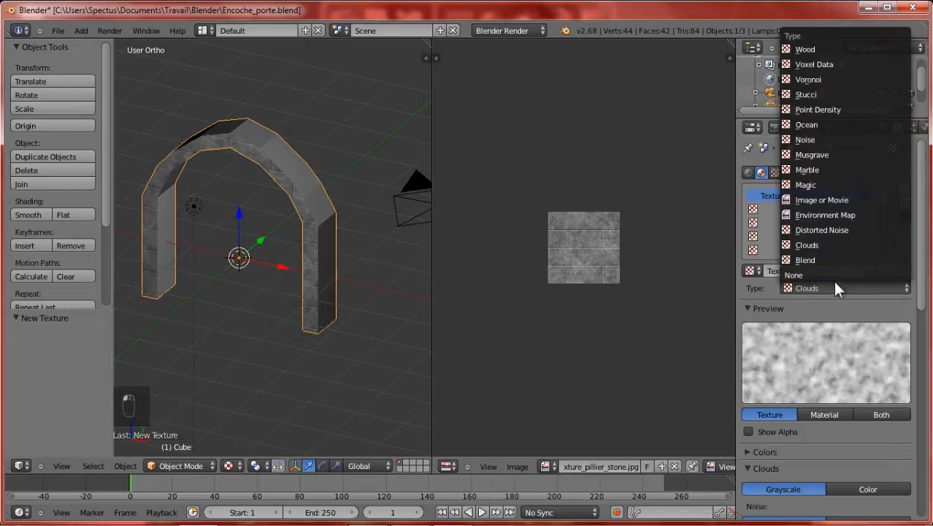
{"action": "left_click", "coordinate": [859, 196]}
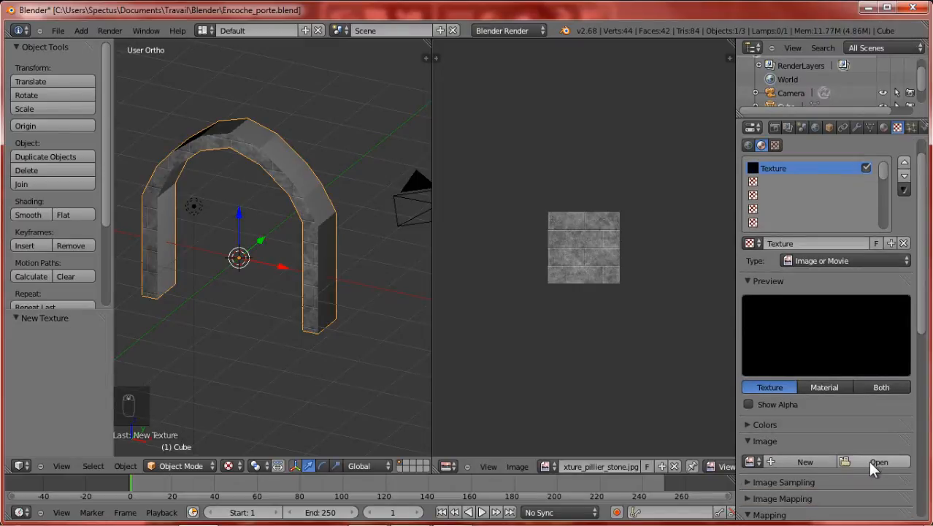
{"action": "left_click", "coordinate": [868, 461]}
{"action": "left_click", "coordinate": [45, 277]}
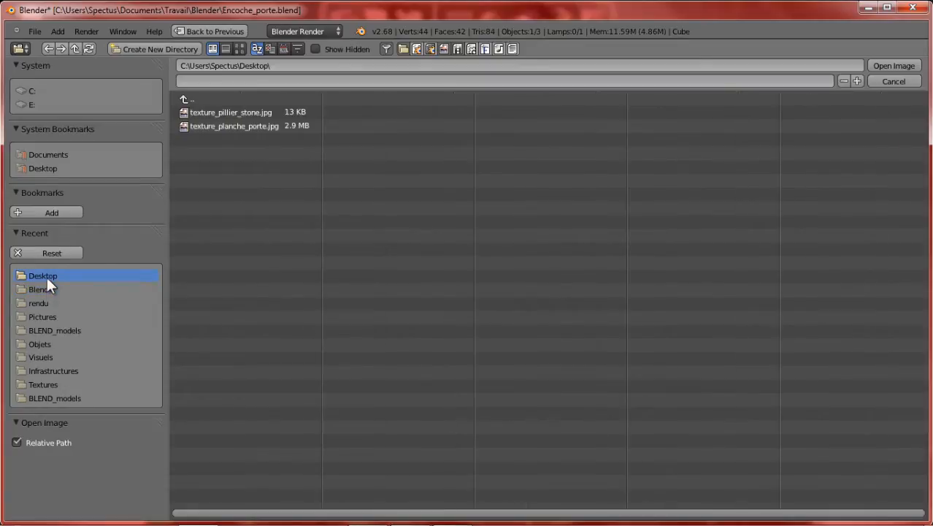
{"action": "double_click", "coordinate": [263, 111]}
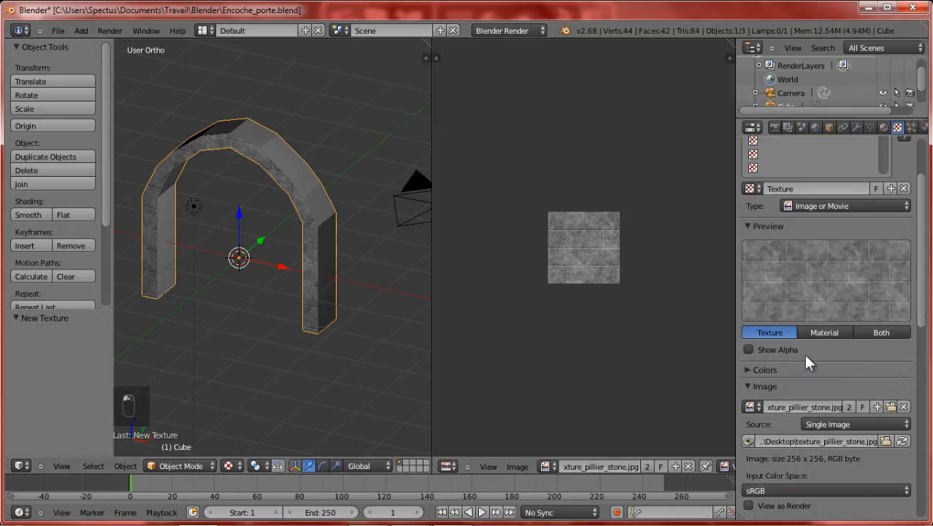
Step: Set the texture's mapping coordinates to UV using the UVMap layer, and save the file over the existing one
{"action": "scroll", "coordinate": [806, 352], "scroll_direction": "down", "scroll_amount": 7}
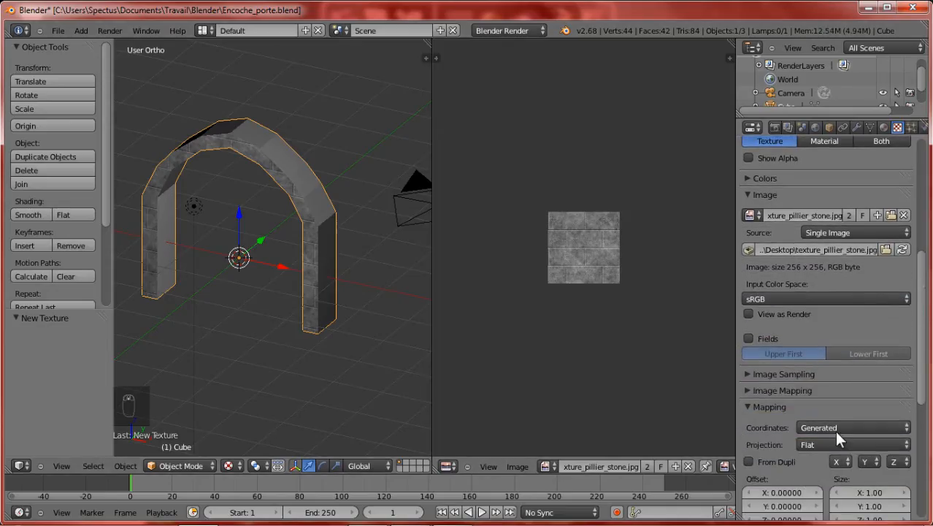
{"action": "left_click", "coordinate": [836, 430]}
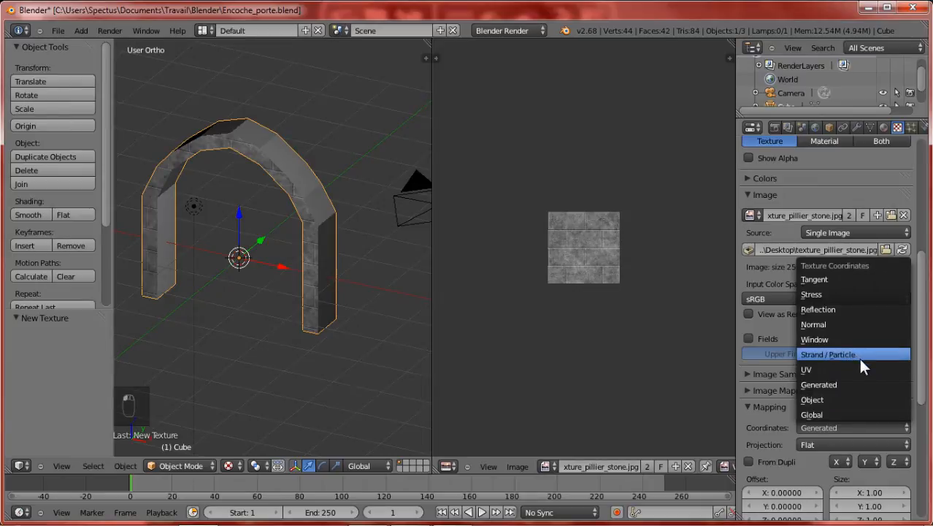
{"action": "left_click", "coordinate": [860, 367]}
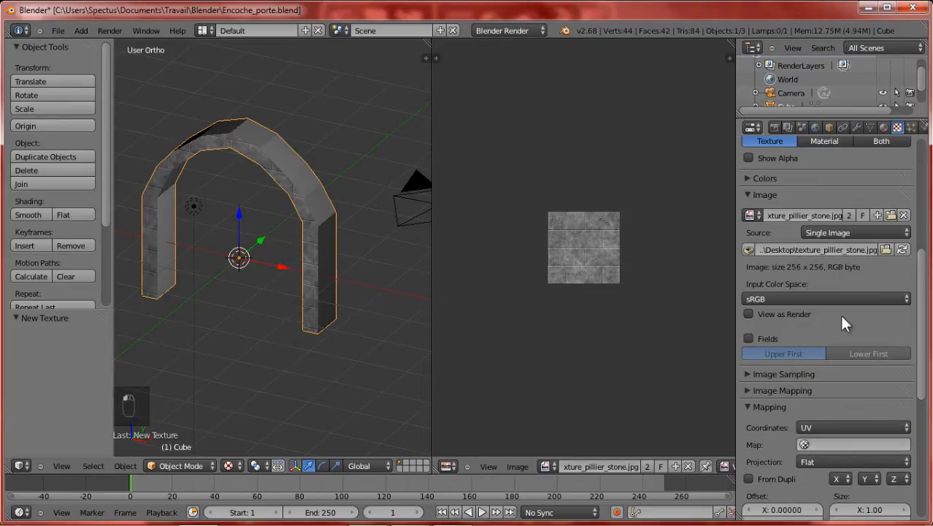
{"action": "left_click", "coordinate": [825, 444]}
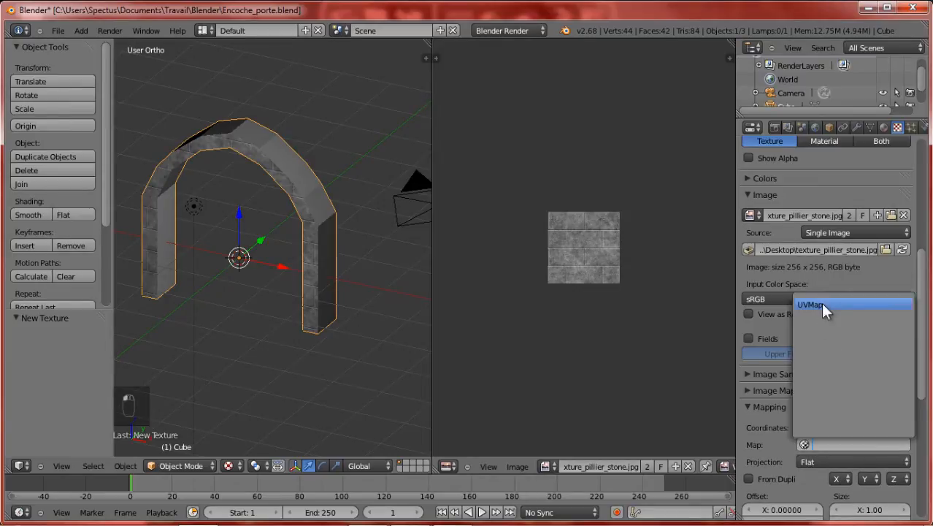
{"action": "left_click", "coordinate": [821, 304]}
{"action": "scroll", "coordinate": [300, 214], "scroll_direction": "down", "scroll_amount": 2}
{"action": "key", "text": "ctrl+s"}
{"action": "left_click", "coordinate": [309, 214]}
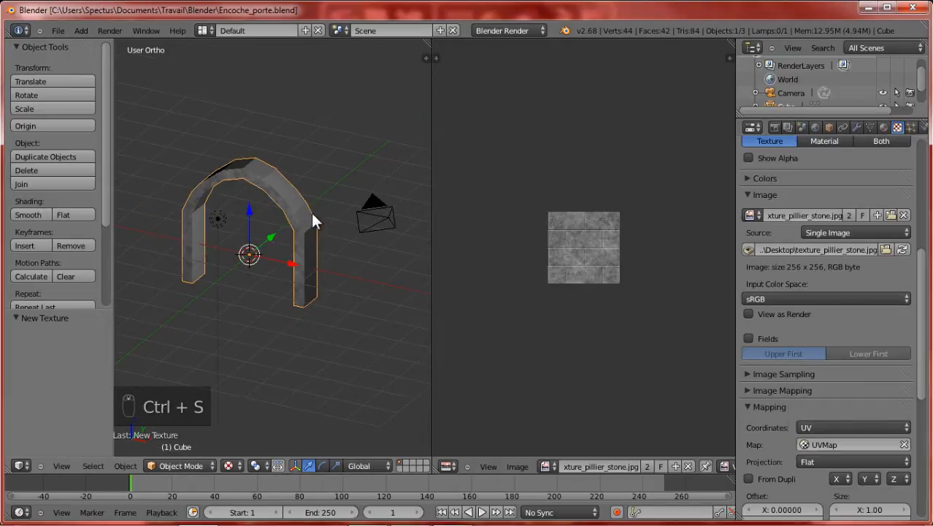
Step: Render a test image of the arch, return to the 3D view and save the file
{"action": "key", "text": "F12"}
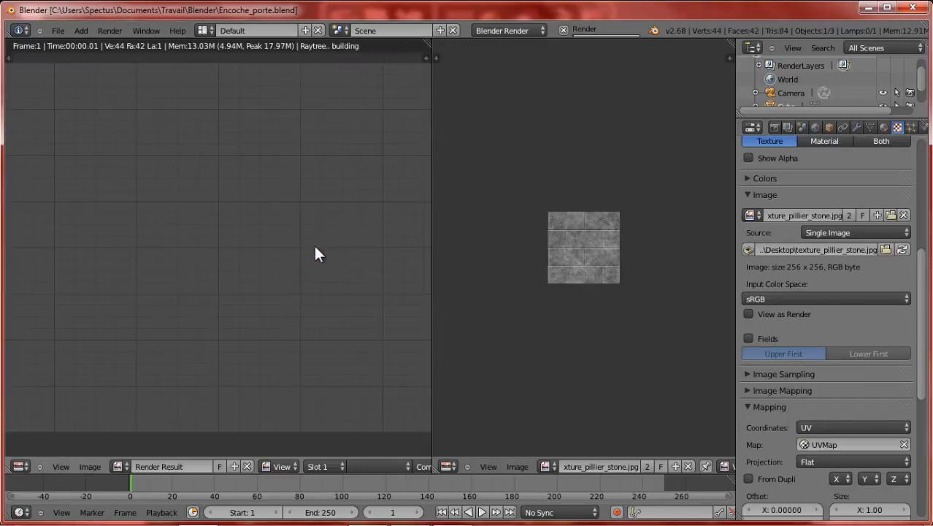
{"action": "key", "text": "Escape"}
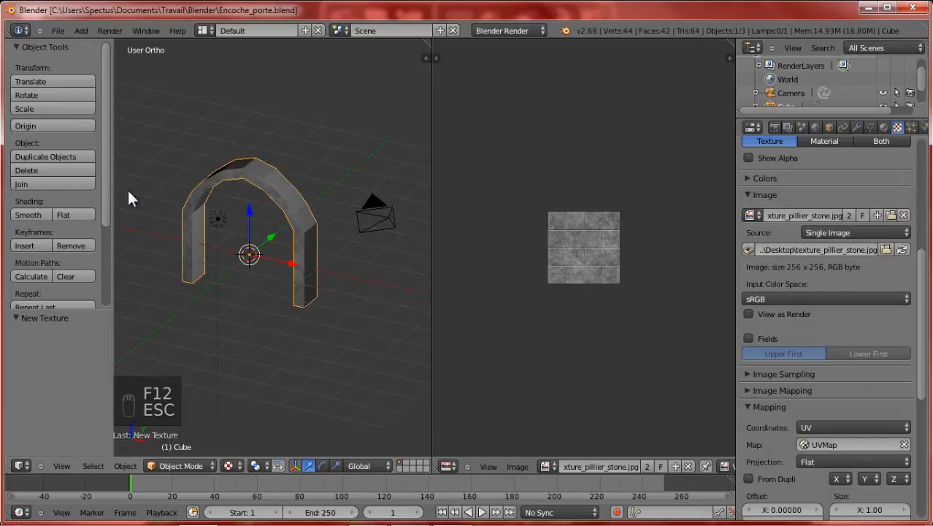
{"action": "scroll", "coordinate": [202, 183], "scroll_direction": "up", "scroll_amount": 2}
{"action": "key", "text": "ctrl+s"}
{"action": "scroll", "coordinate": [204, 184], "scroll_direction": "down", "scroll_amount": 3}
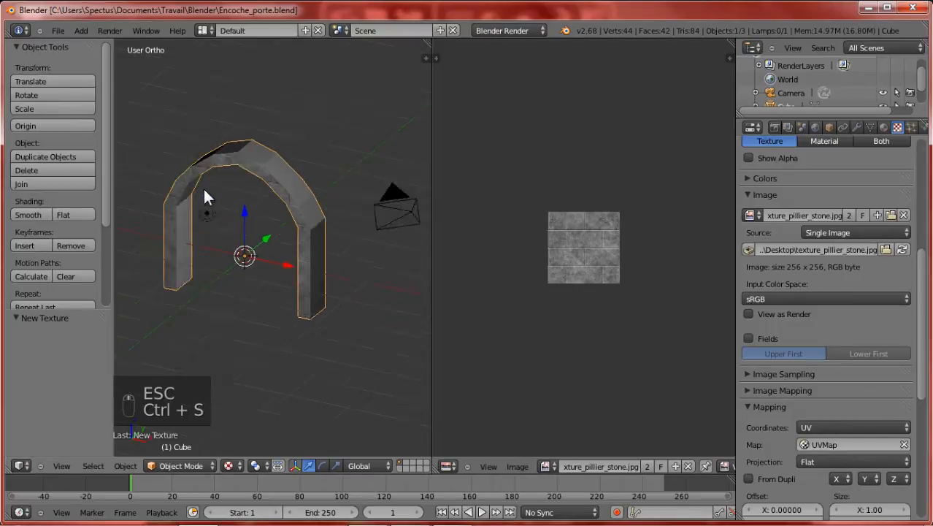
{"action": "middle_click_drag", "start_coordinate": [203, 187], "coordinate": [299, 311]}
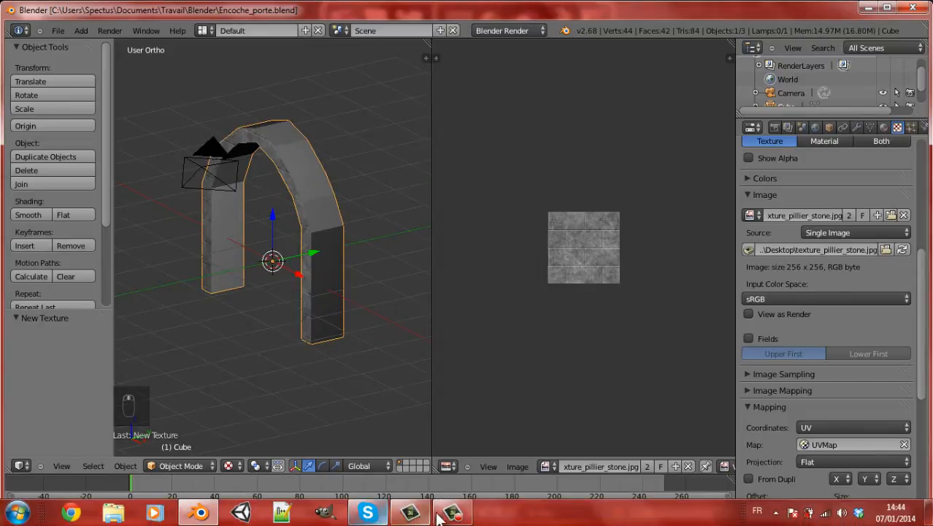
{"action": "left_click", "coordinate": [450, 514]}
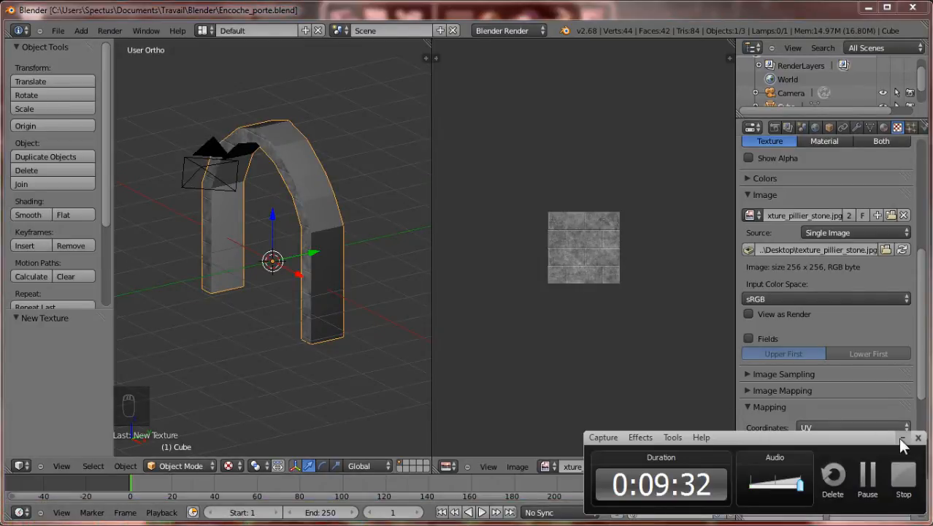
{"action": "left_click", "coordinate": [917, 436]}
Step: In edit mode, select the two outer side faces of one pillar and the inner face of the opposite pillar
{"action": "middle_click_drag", "start_coordinate": [329, 227], "coordinate": [355, 232]}
{"action": "scroll", "coordinate": [353, 227], "scroll_direction": "up", "scroll_amount": 5}
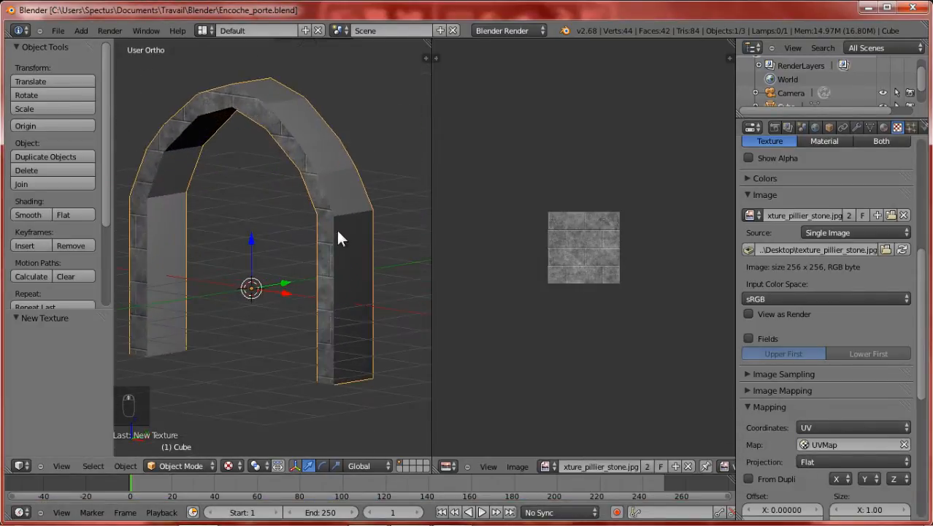
{"action": "key", "text": "Tab"}
{"action": "right_click", "coordinate": [351, 275]}
{"action": "right_click", "coordinate": [354, 230], "text": "shift"}
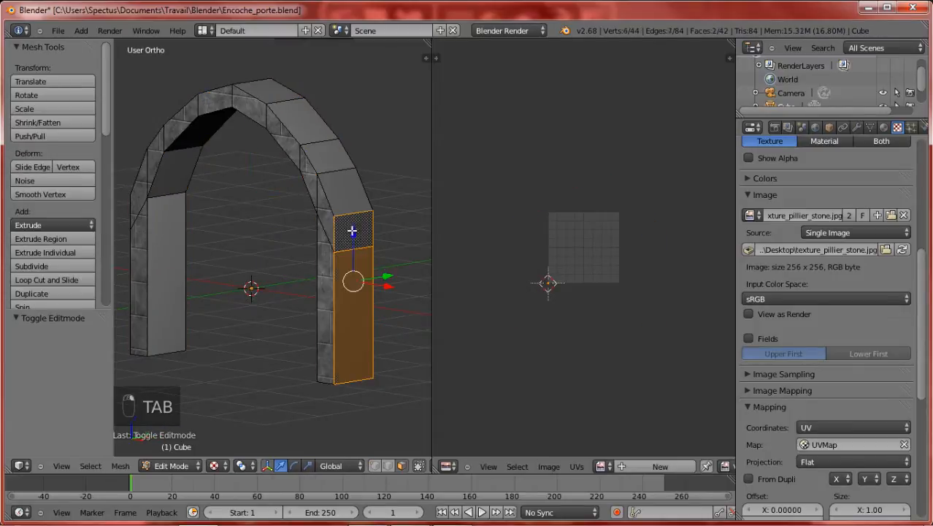
{"action": "right_click", "coordinate": [171, 258], "text": "shift"}
Step: Switch to solid shading and add the opposite pillar's two outer side faces to the selection
{"action": "middle_click_drag", "start_coordinate": [175, 248], "coordinate": [283, 300]}
{"action": "key", "text": "z"}
{"action": "key", "text": "z"}
{"action": "key", "text": "z"}
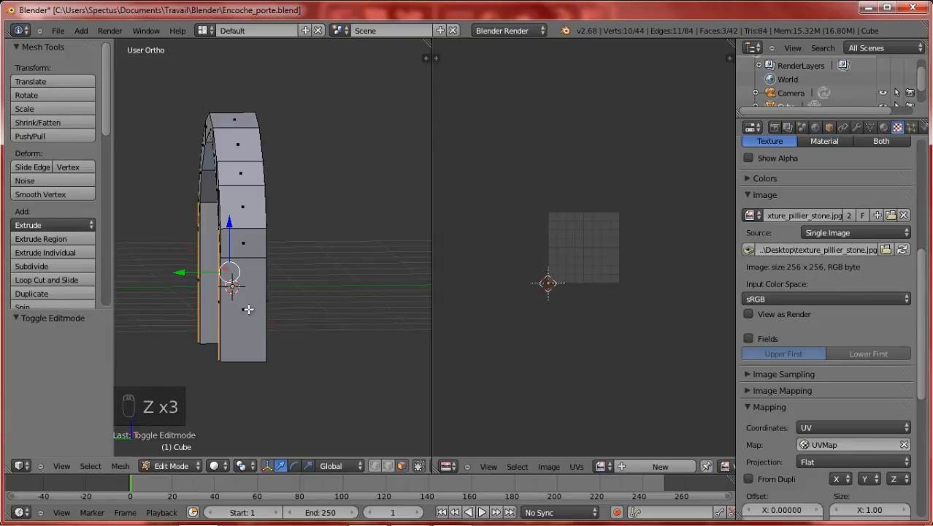
{"action": "right_click", "coordinate": [249, 307], "text": "shift"}
{"action": "right_click", "coordinate": [251, 247], "text": "shift"}
{"action": "middle_click_drag", "start_coordinate": [352, 281], "coordinate": [381, 315]}
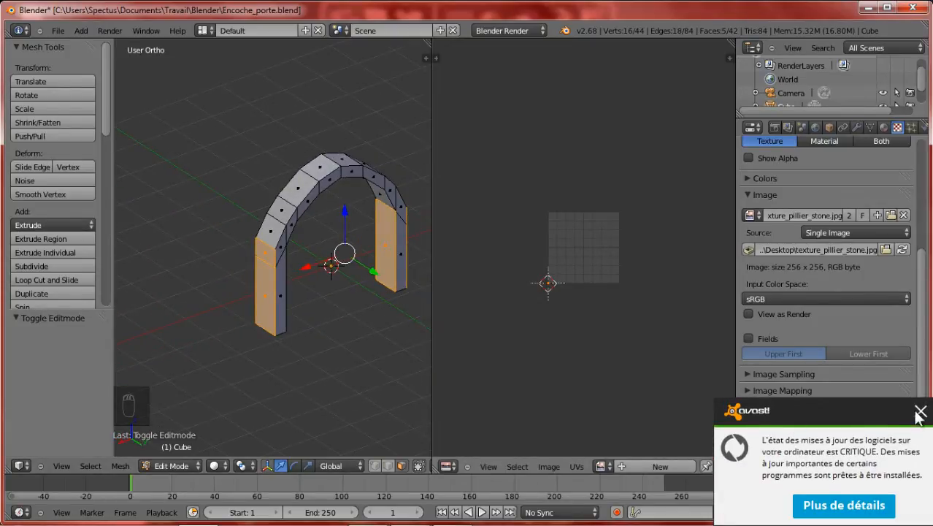
Step: Extend the selection to the entire face loop running around the arch's outer and inner sides
{"action": "middle_click_drag", "start_coordinate": [280, 257], "coordinate": [373, 247]}
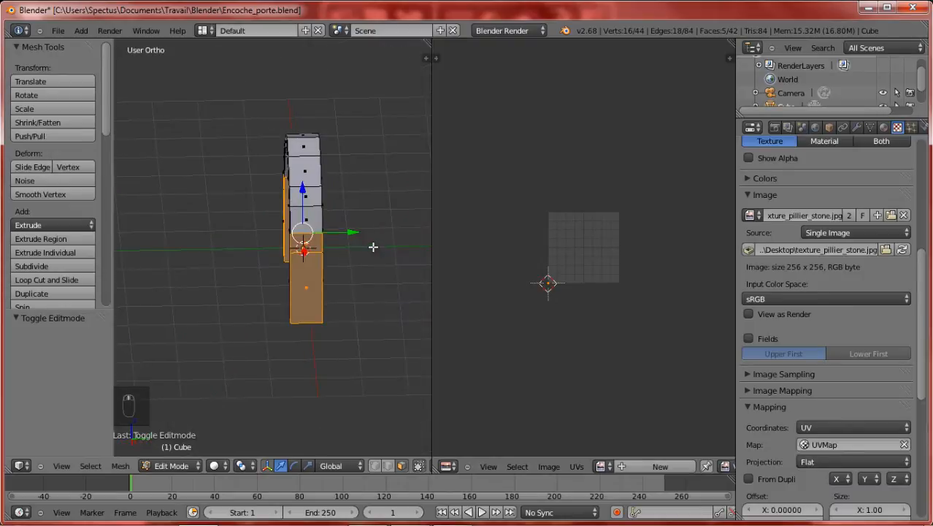
{"action": "right_click", "coordinate": [308, 216], "text": "shift"}
{"action": "right_click", "coordinate": [306, 191], "text": "shift"}
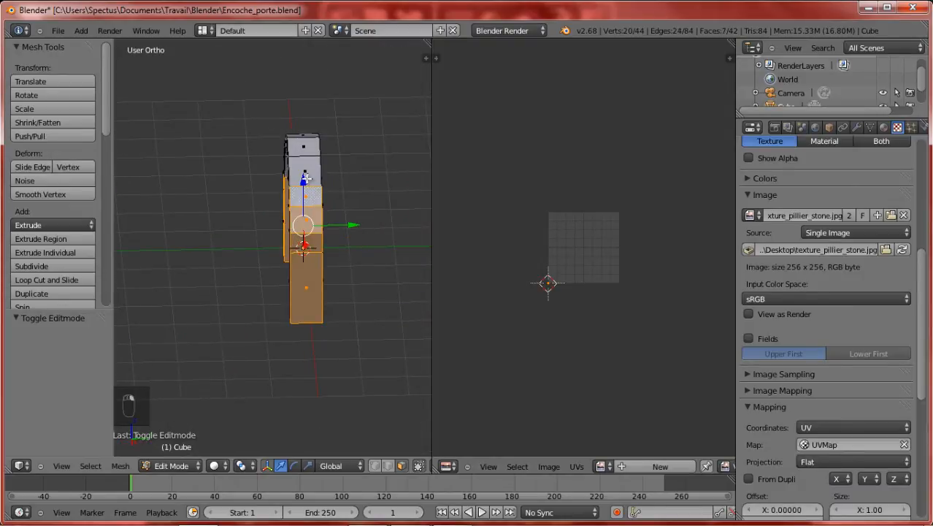
{"action": "right_click", "coordinate": [309, 192], "text": "alt+shift"}
Step: Unwrap the selected side faces with Project From View in the right orthographic view
{"action": "middle_click_drag", "start_coordinate": [347, 210], "coordinate": [166, 214]}
{"action": "key", "text": "KP_3"}
{"action": "key", "text": "KP_3"}
{"action": "key", "text": "u"}
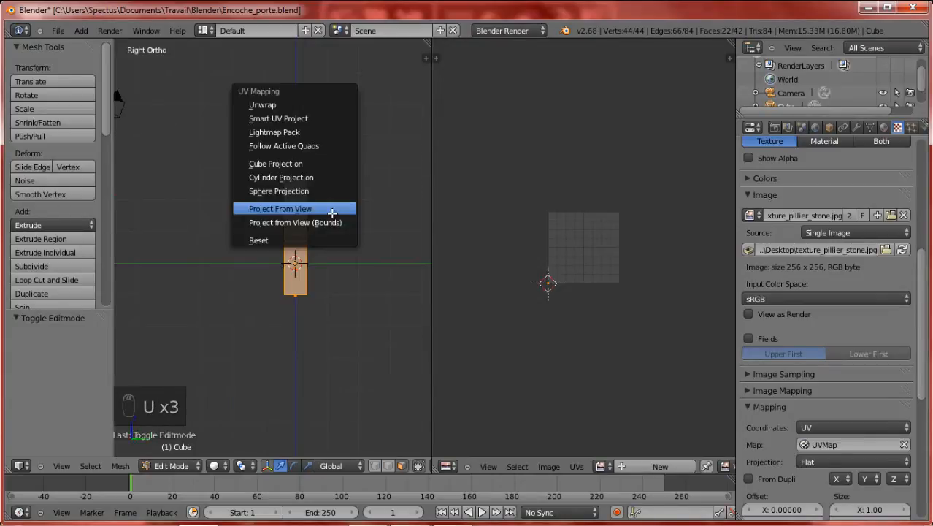
{"action": "left_click", "coordinate": [341, 210]}
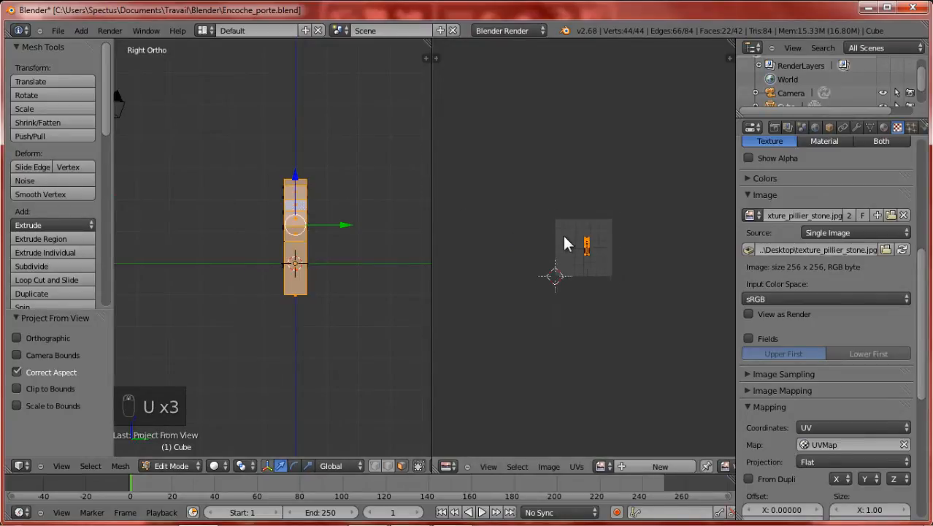
Step: Assign texture_pillier_stone.jpg to the selected side faces and check them on the arch with textured shading
{"action": "scroll", "coordinate": [536, 270], "scroll_direction": "up", "scroll_amount": 3}
{"action": "left_click", "coordinate": [599, 466]}
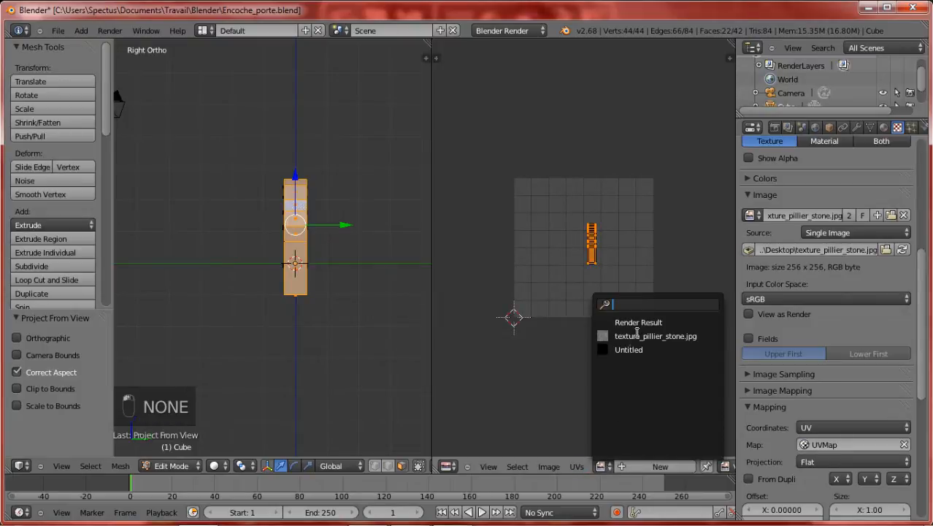
{"action": "left_click", "coordinate": [658, 336]}
{"action": "middle_click_drag", "start_coordinate": [326, 280], "coordinate": [406, 285]}
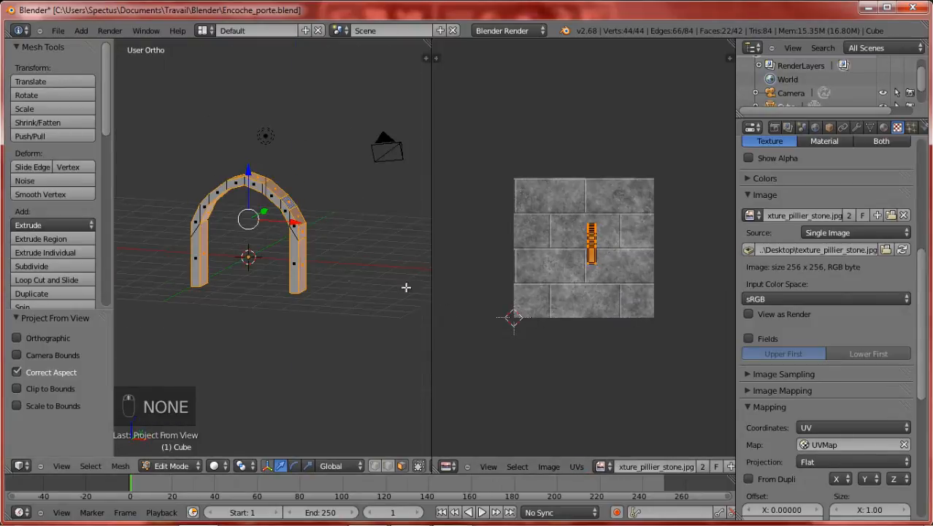
{"action": "key", "text": "alt+z"}
{"action": "scroll", "coordinate": [286, 294], "scroll_direction": "up", "scroll_amount": 5}
{"action": "middle_click_drag", "start_coordinate": [291, 280], "coordinate": [259, 315]}
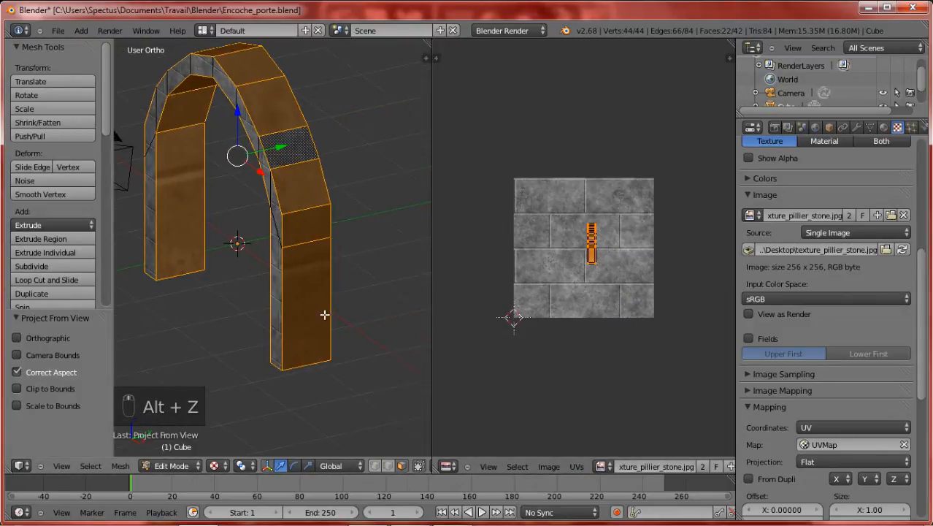
{"action": "scroll", "coordinate": [322, 315], "scroll_direction": "down", "scroll_amount": 3}
{"action": "scroll", "coordinate": [323, 319], "scroll_direction": "up", "scroll_amount": 3}
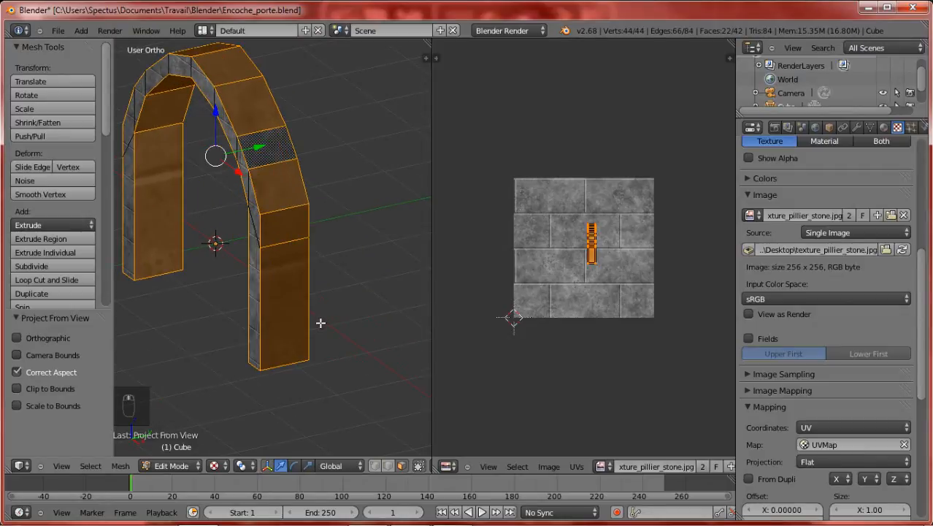
{"action": "scroll", "coordinate": [318, 320], "scroll_direction": "up", "scroll_amount": 6}
{"action": "scroll", "coordinate": [624, 251], "scroll_direction": "down", "scroll_amount": 2}
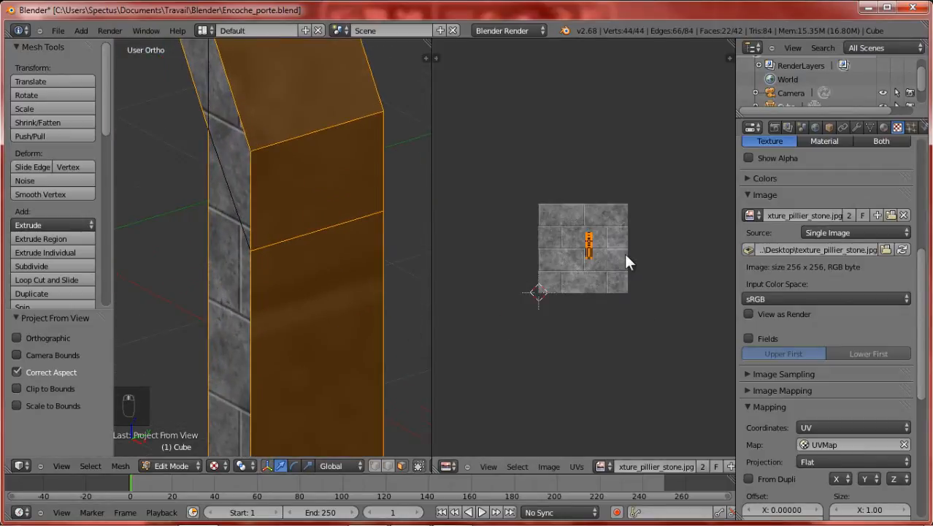
Step: Enlarge the side faces' UV island to about the texture's height, moving it -0.069 along X and -0.031 along Y
{"action": "key", "text": "g"}
{"action": "left_click", "coordinate": [619, 253]}
{"action": "key", "text": "s"}
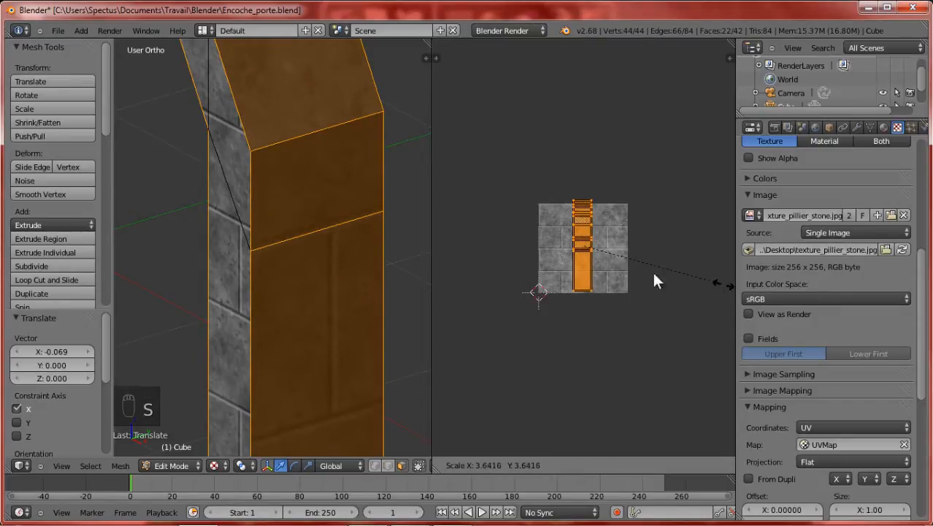
{"action": "left_click", "coordinate": [652, 270]}
{"action": "key", "text": "g"}
{"action": "key", "text": "y"}
{"action": "left_click", "coordinate": [635, 267]}
{"action": "scroll", "coordinate": [334, 272], "scroll_direction": "down", "scroll_amount": 2}
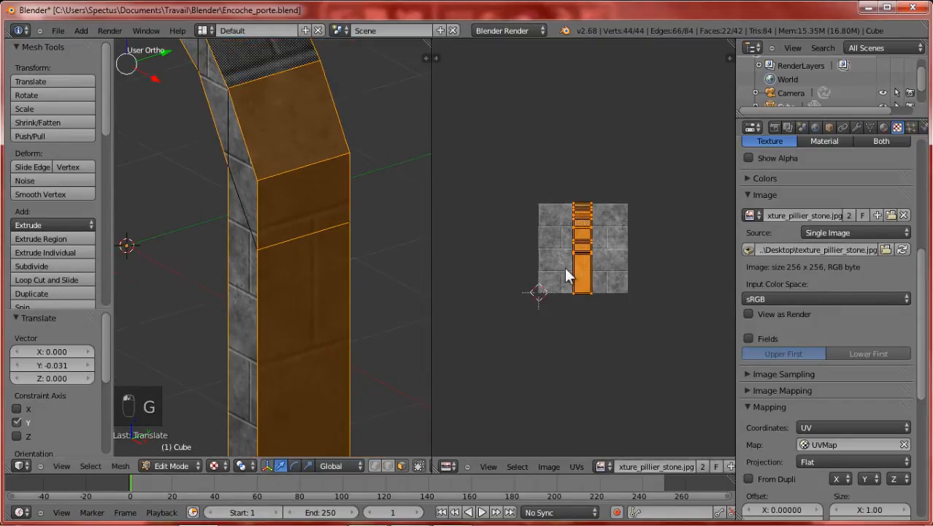
Step: Scale the side faces' UVs by -2.317 and move them -0.046 along Y to align the brick courses
{"action": "key", "text": "s"}
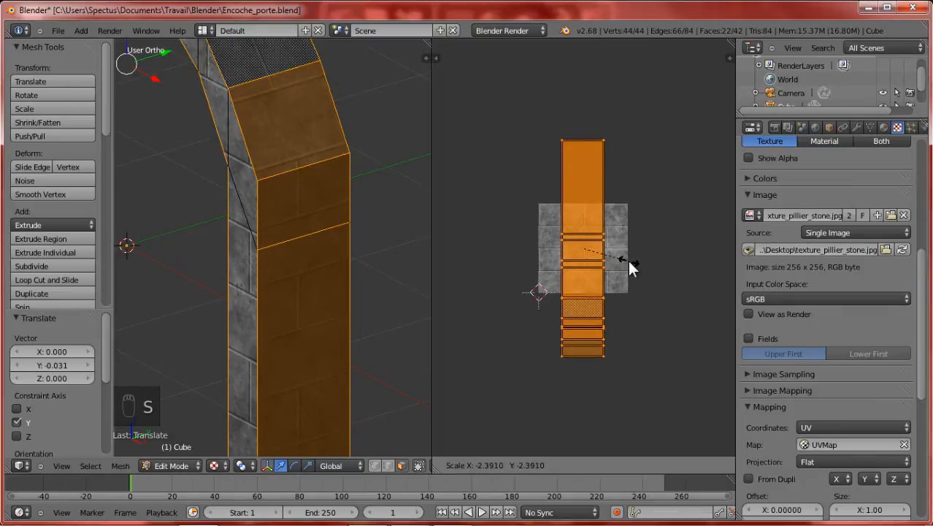
{"action": "left_click", "coordinate": [629, 268]}
{"action": "scroll", "coordinate": [282, 256], "scroll_direction": "up", "scroll_amount": 3}
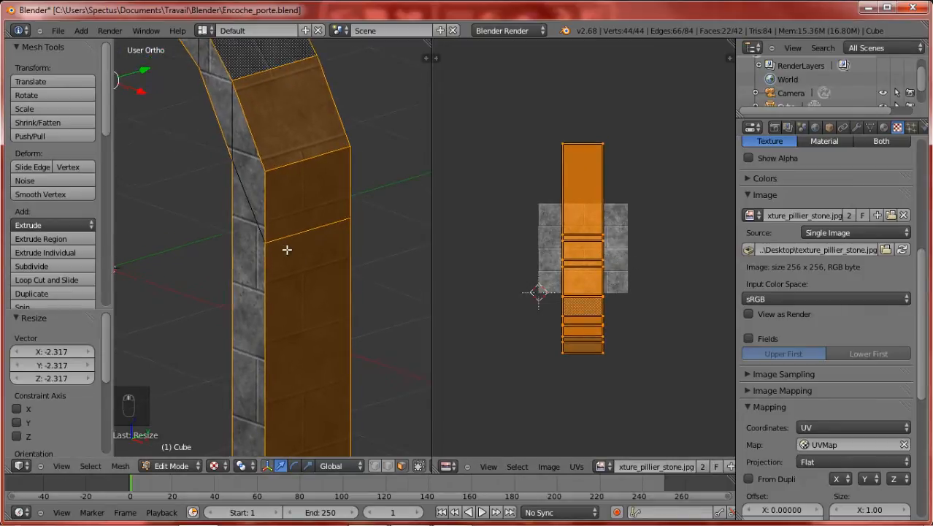
{"action": "key", "text": "g"}
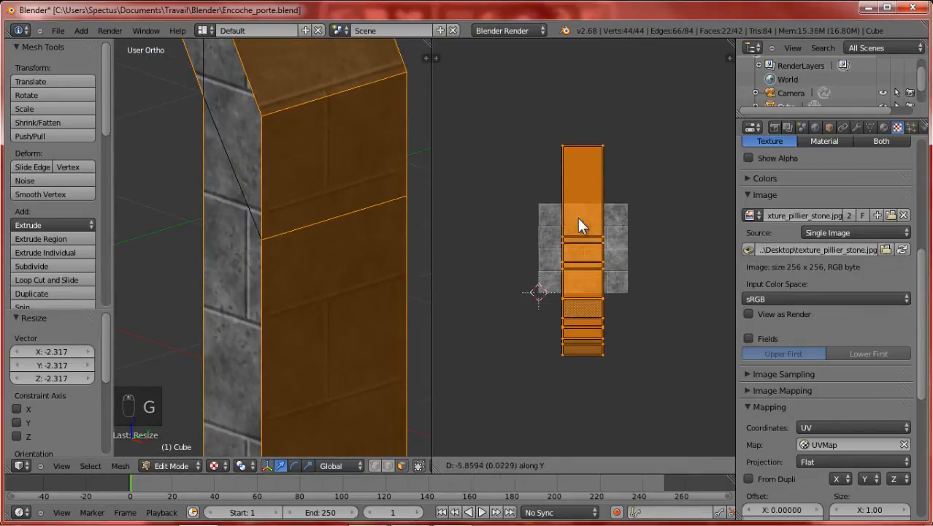
{"action": "left_click", "coordinate": [576, 216]}
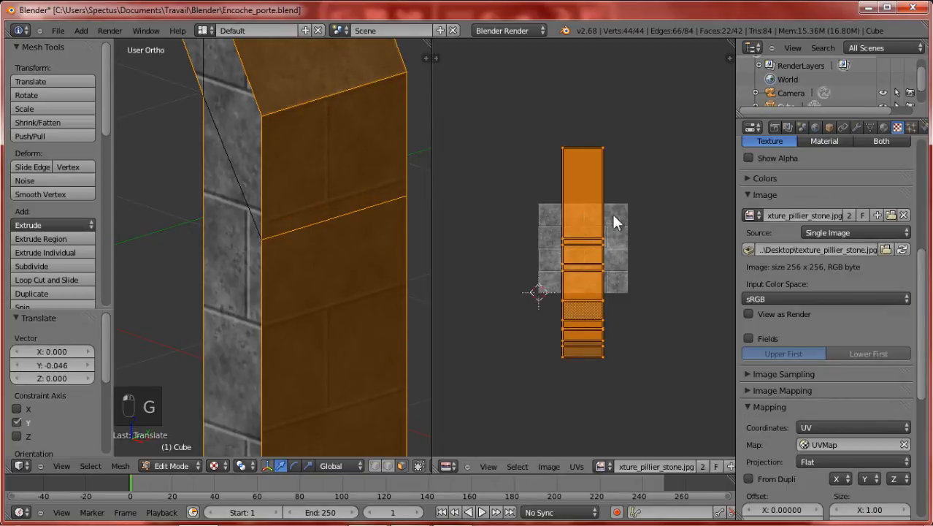
Step: Scale the side faces' UVs by 0.916 along Y and move them 0.029 along Y to match the front bricks
{"action": "key", "text": "s"}
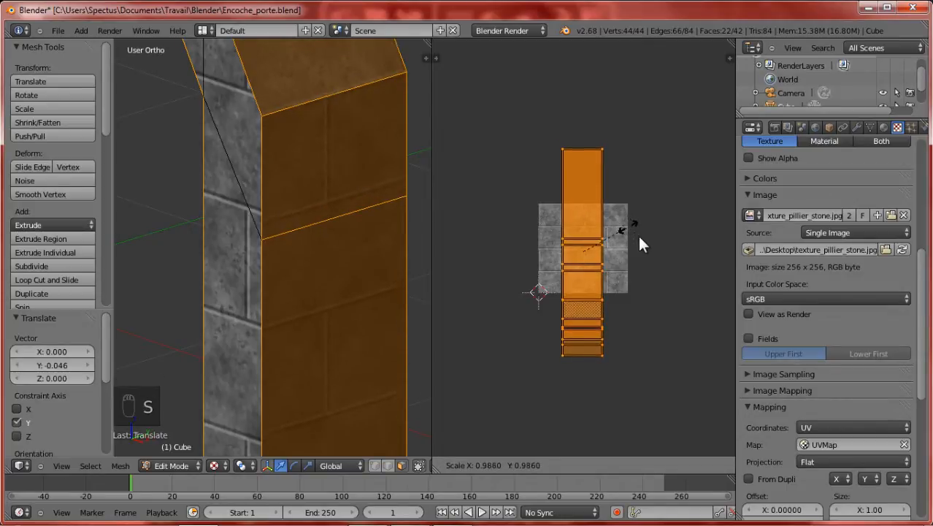
{"action": "key", "text": "y"}
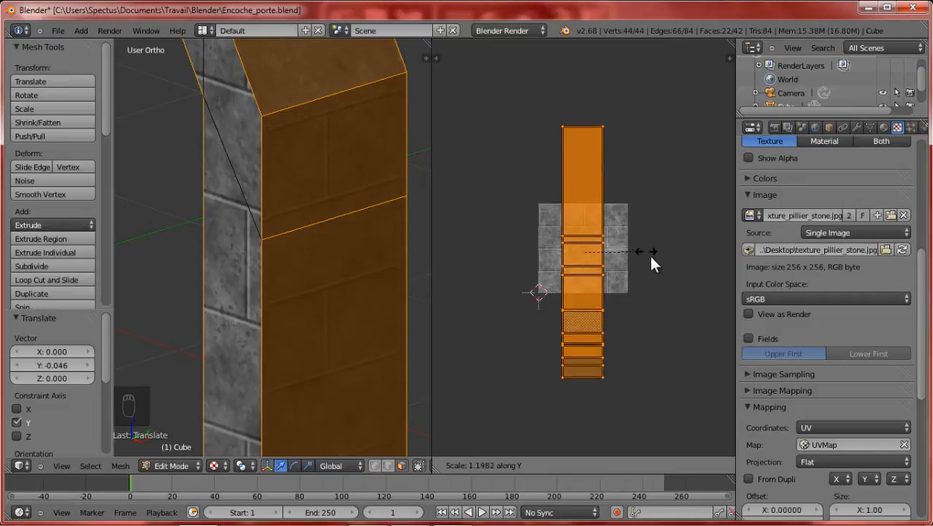
{"action": "left_click", "coordinate": [623, 240]}
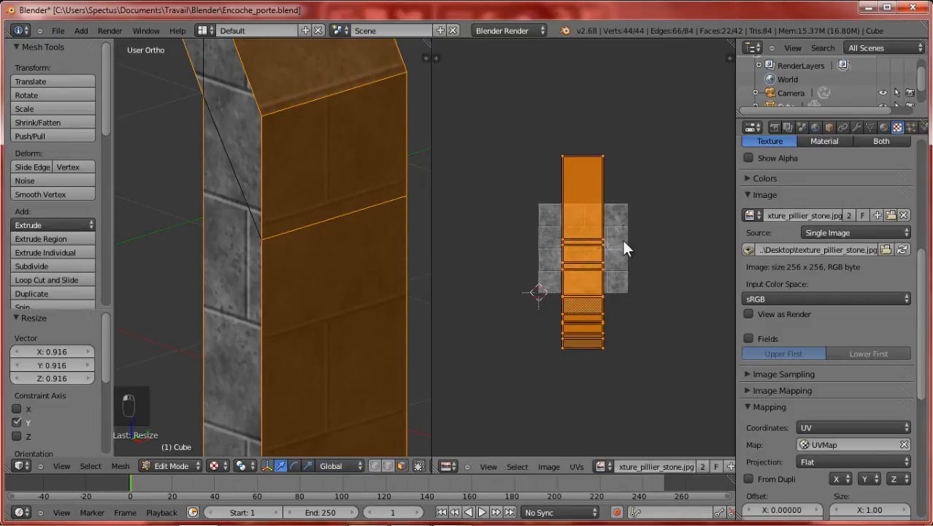
{"action": "key", "text": "g"}
{"action": "key", "text": "y"}
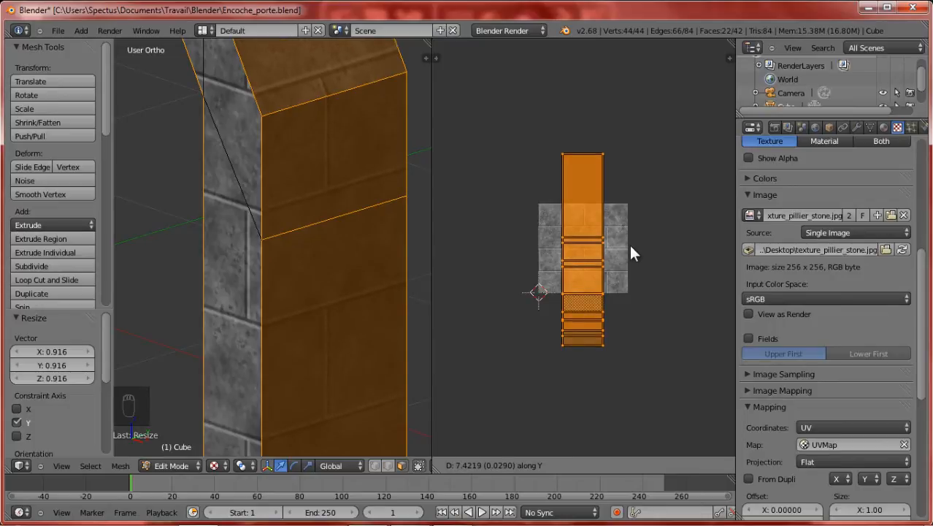
{"action": "left_click", "coordinate": [628, 242]}
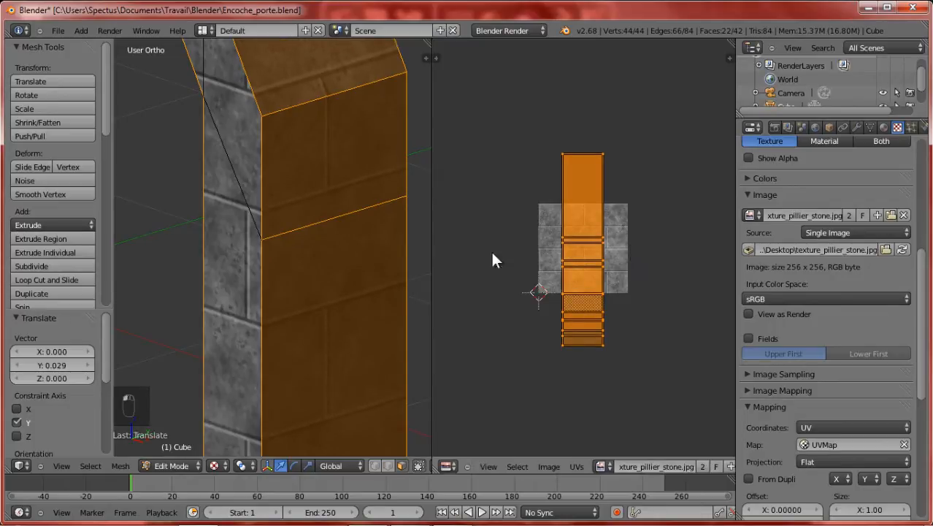
Step: Return to Object Mode and check the textured arch from several angles
{"action": "scroll", "coordinate": [344, 229], "scroll_direction": "down", "scroll_amount": 6}
{"action": "key", "text": "Tab"}
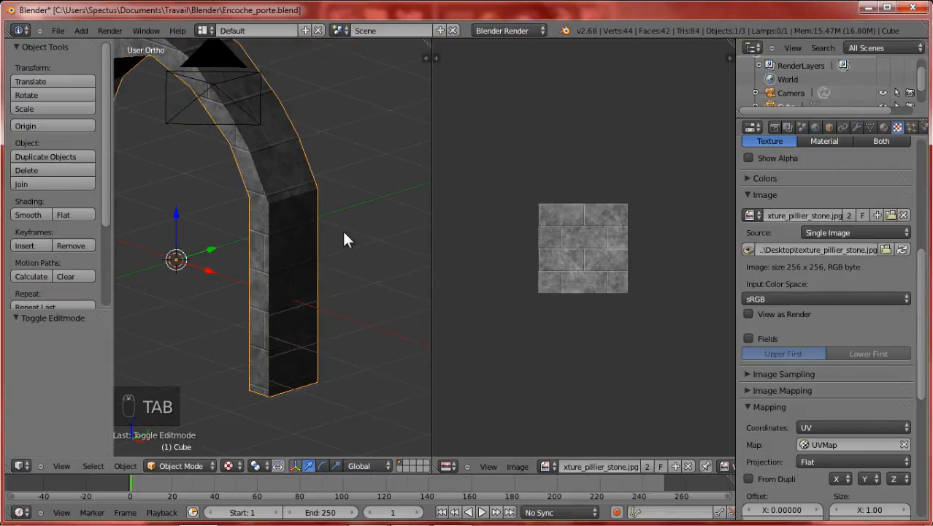
{"action": "middle_click_drag", "start_coordinate": [343, 230], "coordinate": [265, 224]}
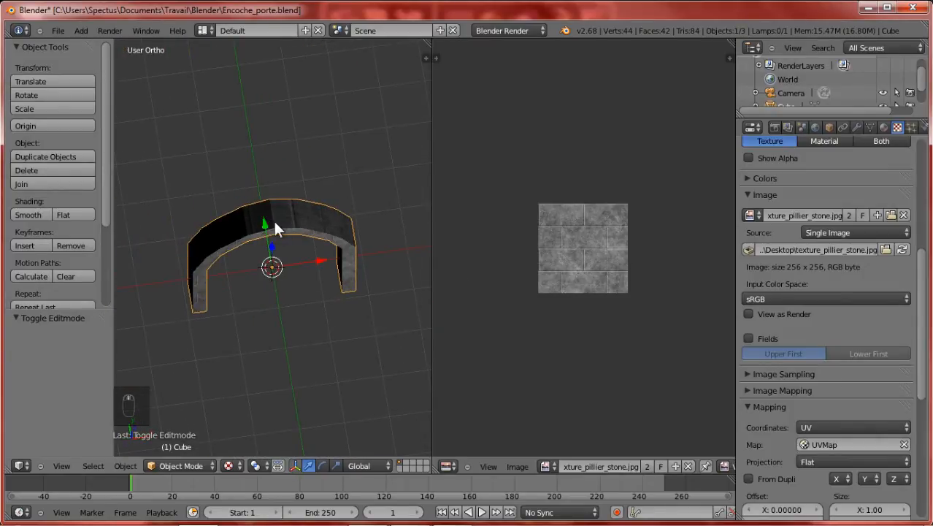
Step: Select the lamp and move it toward the arch along Y and by -4.942 along X
{"action": "scroll", "coordinate": [321, 241], "scroll_direction": "down", "scroll_amount": 6}
{"action": "right_click", "coordinate": [348, 303]}
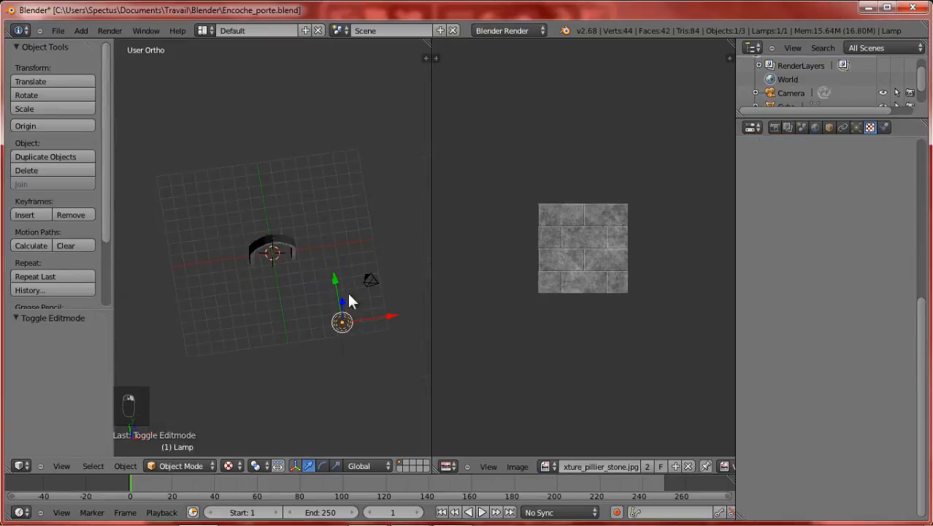
{"action": "left_click_drag", "start_coordinate": [336, 275], "coordinate": [309, 180]}
{"action": "left_click_drag", "start_coordinate": [373, 224], "coordinate": [309, 248]}
{"action": "scroll", "coordinate": [298, 269], "scroll_direction": "up", "scroll_amount": 3}
{"action": "scroll", "coordinate": [292, 281], "scroll_direction": "up", "scroll_amount": 5}
{"action": "middle_click_drag", "start_coordinate": [271, 304], "coordinate": [280, 225]}
{"action": "scroll", "coordinate": [280, 225], "scroll_direction": "down", "scroll_amount": 5}
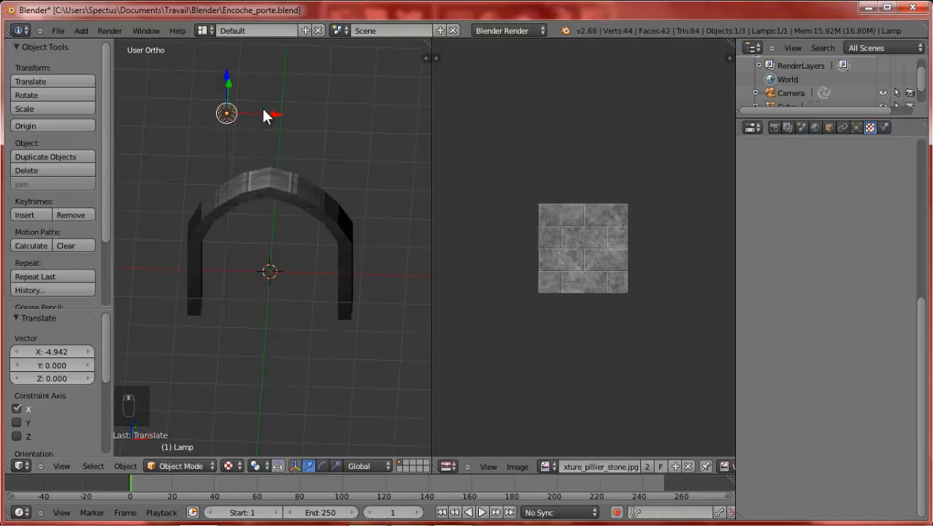
Step: Move the lamp -2.224 along Y and check the lighting on the arch
{"action": "middle_click_drag", "start_coordinate": [226, 104], "coordinate": [346, 138]}
{"action": "left_click_drag", "start_coordinate": [266, 173], "coordinate": [312, 191]}
{"action": "middle_click_drag", "start_coordinate": [298, 215], "coordinate": [211, 190]}
{"action": "scroll", "coordinate": [293, 215], "scroll_direction": "up", "scroll_amount": 3}
{"action": "scroll", "coordinate": [332, 261], "scroll_direction": "up", "scroll_amount": 2}
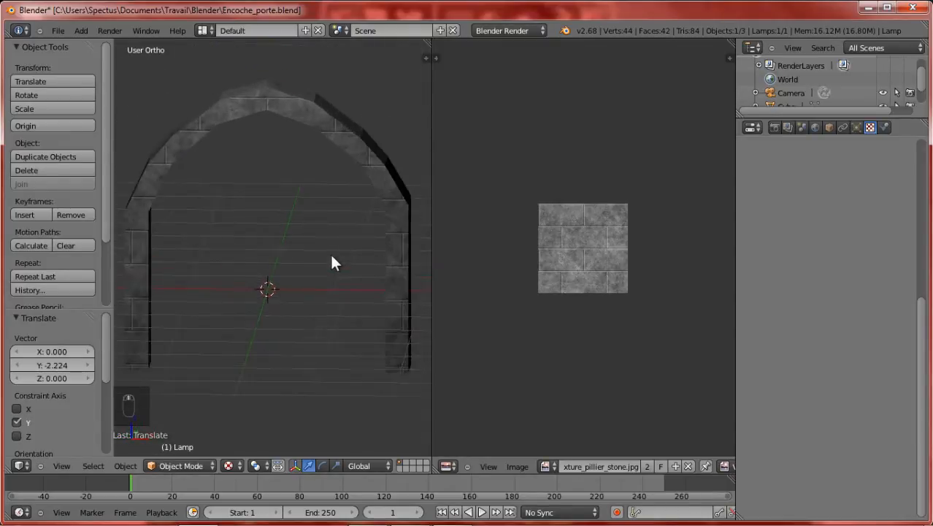
{"action": "middle_click_drag", "start_coordinate": [332, 261], "coordinate": [353, 255]}
{"action": "scroll", "coordinate": [241, 276], "scroll_direction": "down", "scroll_amount": 2}
{"action": "key", "text": "Tab"}
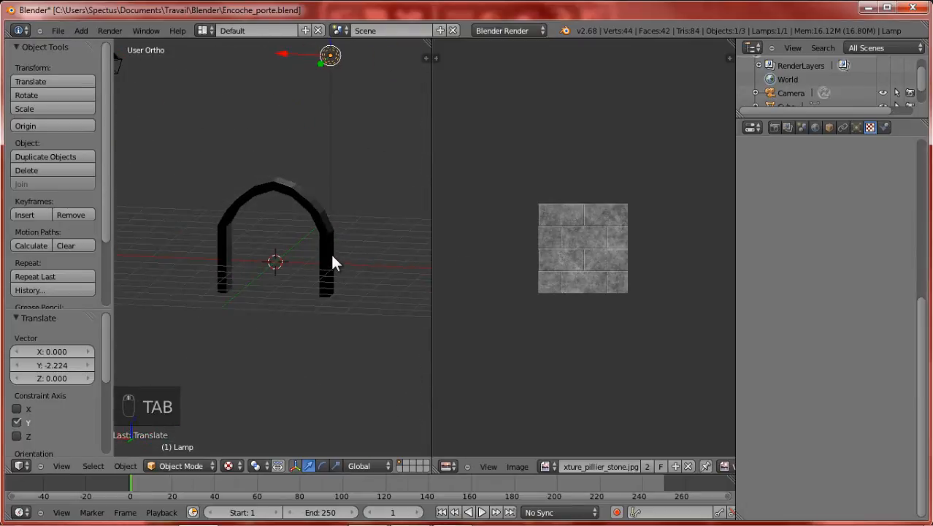
Step: Select the arch, inspect its stone texture all around, and save over Encoche_porte.blend
{"action": "right_click", "coordinate": [327, 239]}
{"action": "middle_click_drag", "start_coordinate": [357, 251], "coordinate": [257, 252]}
{"action": "scroll", "coordinate": [257, 252], "scroll_direction": "up", "scroll_amount": 5}
{"action": "scroll", "coordinate": [189, 264], "scroll_direction": "down", "scroll_amount": 4}
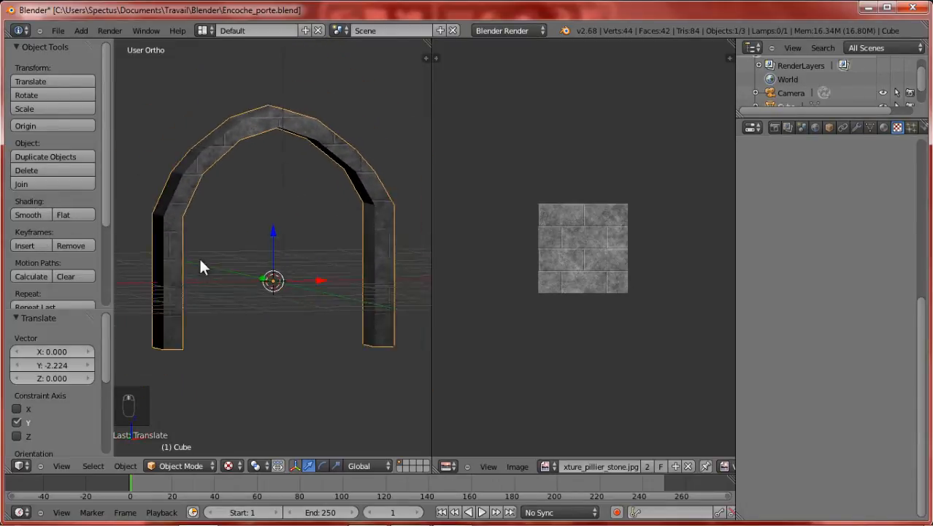
{"action": "mouse_move", "coordinate": [202, 265]}
{"action": "middle_mouse_down"}
{"action": "mouse_move", "coordinate": [221, 229]}
{"action": "mouse_move", "coordinate": [271, 214]}
{"action": "mouse_move", "coordinate": [289, 154]}
{"action": "mouse_move", "coordinate": [231, 244]}
{"action": "mouse_move", "coordinate": [200, 258]}
{"action": "middle_mouse_up"}
{"action": "scroll", "coordinate": [250, 254], "scroll_direction": "down", "scroll_amount": 3}
{"action": "key", "text": "ctrl+s"}
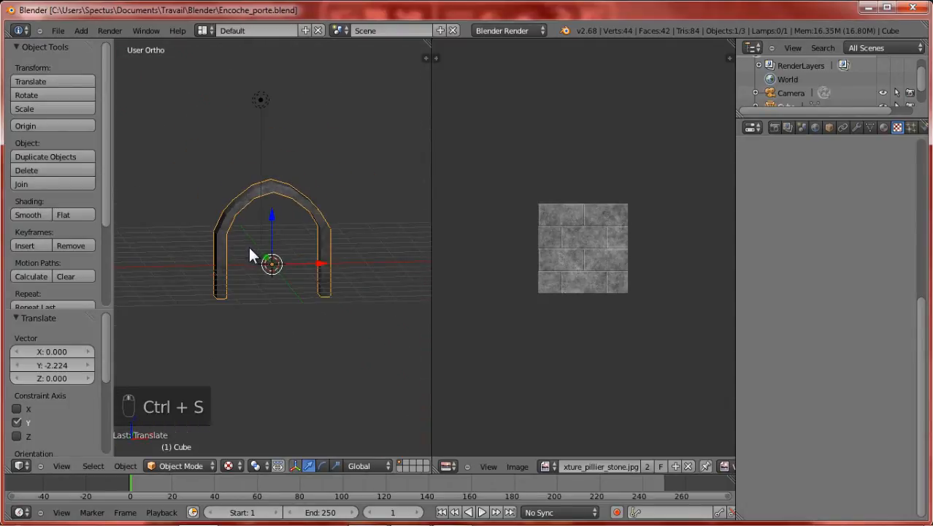
Step: Render the arch from the camera, close the render result, and save over Encoche_porte.blend
{"action": "key", "text": "F12"}
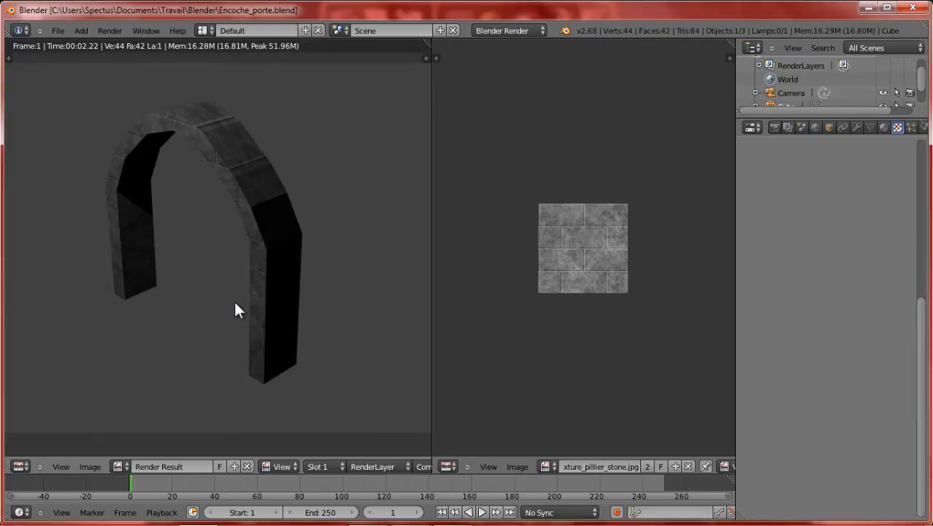
{"action": "key", "text": "Escape"}
{"action": "middle_click_drag", "start_coordinate": [234, 298], "coordinate": [290, 233]}
{"action": "scroll", "coordinate": [290, 234], "scroll_direction": "up", "scroll_amount": 1}
{"action": "key", "text": "ctrl+s"}
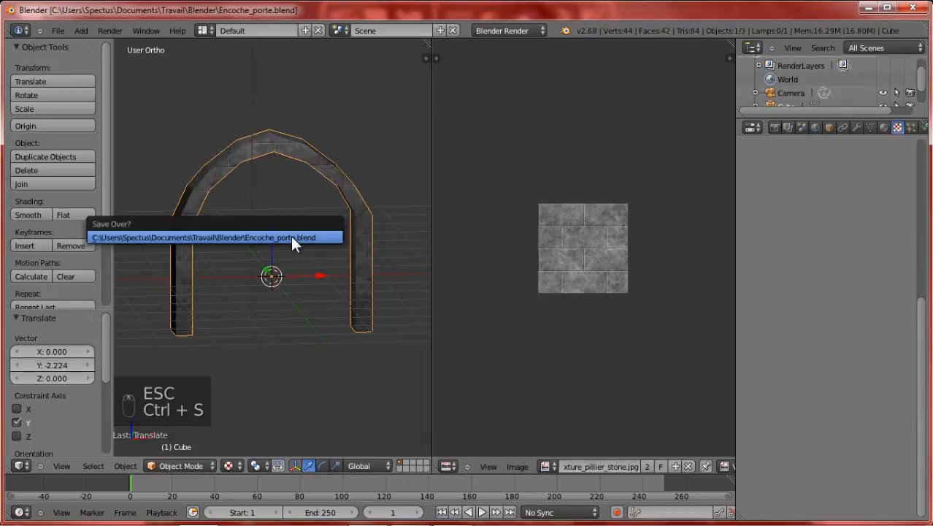
{"action": "left_click", "coordinate": [291, 235]}
Step: Merge the UV/Image Editor area into the 3D view and save over Encoche_porte.blend again
{"action": "left_click_drag", "start_coordinate": [427, 56], "coordinate": [562, 76]}
{"action": "scroll", "coordinate": [421, 153], "scroll_direction": "down", "scroll_amount": 1}
{"action": "key", "text": "ctrl+s"}
{"action": "scroll", "coordinate": [398, 172], "scroll_direction": "down", "scroll_amount": 3}
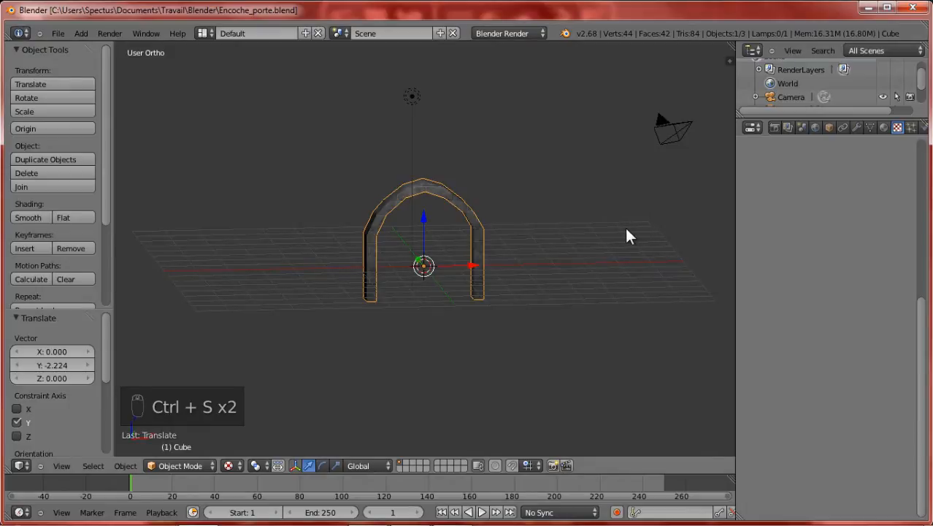
{"action": "scroll", "coordinate": [622, 244], "scroll_direction": "up", "scroll_amount": 2}
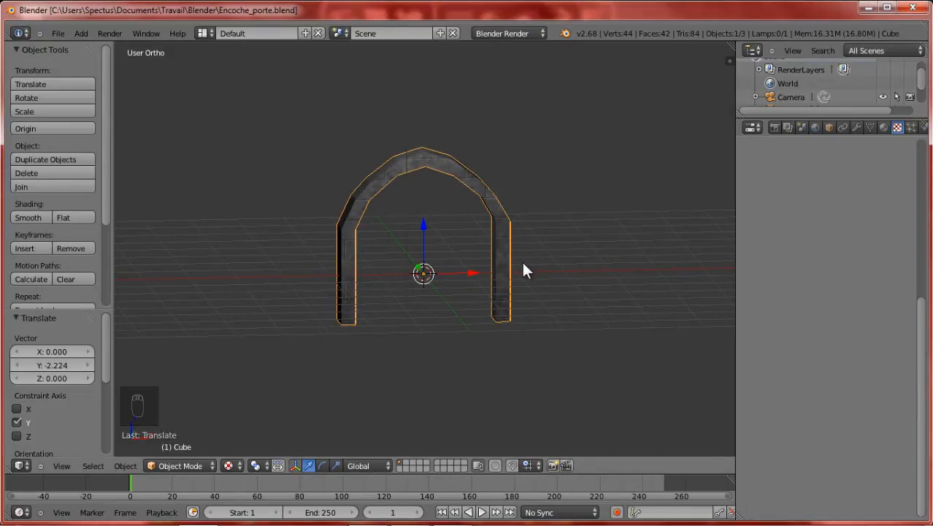
{"action": "scroll", "coordinate": [509, 261], "scroll_direction": "down", "scroll_amount": 3}
{"action": "scroll", "coordinate": [503, 263], "scroll_direction": "up", "scroll_amount": 4}
{"action": "key", "text": "ctrl+s"}
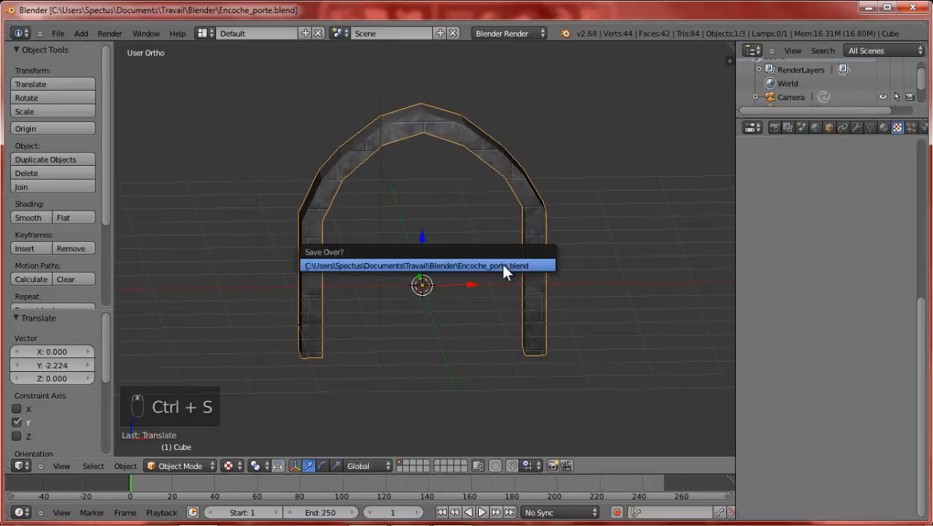
{"action": "left_click", "coordinate": [502, 266]}
Step: Start a new scene by reloading the start-up file
{"action": "left_click", "coordinate": [54, 33]}
{"action": "left_click", "coordinate": [74, 45]}
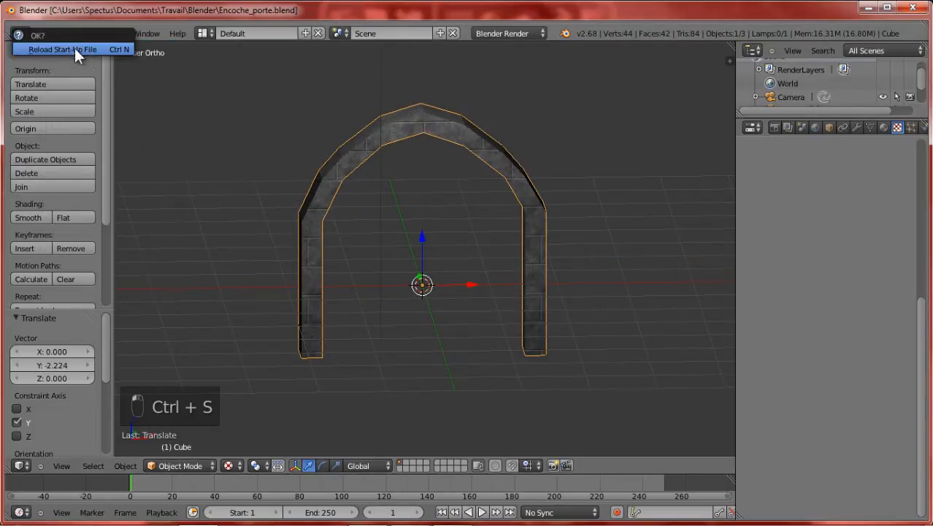
{"action": "left_click", "coordinate": [78, 48]}
{"action": "scroll", "coordinate": [411, 196], "scroll_direction": "down", "scroll_amount": 3}
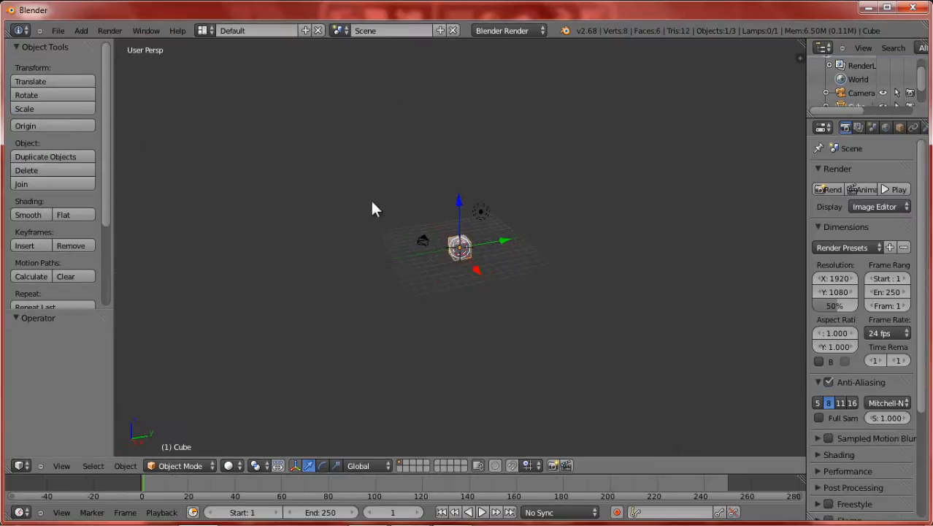
{"action": "scroll", "coordinate": [370, 199], "scroll_direction": "up", "scroll_amount": 5}
Step: Save the new scene as porte.blend in the Blender folder
{"action": "key", "text": "ctrl+s"}
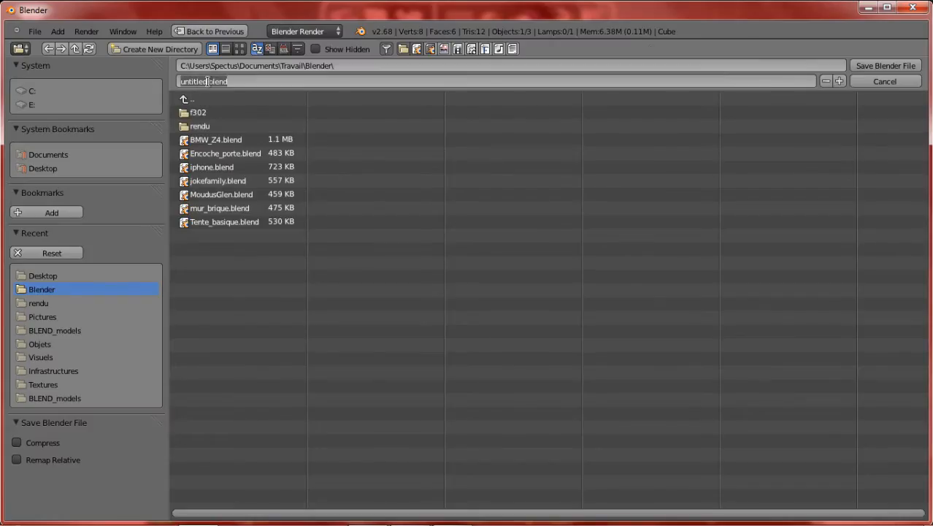
{"action": "left_click_drag", "start_coordinate": [207, 81], "coordinate": [162, 84]}
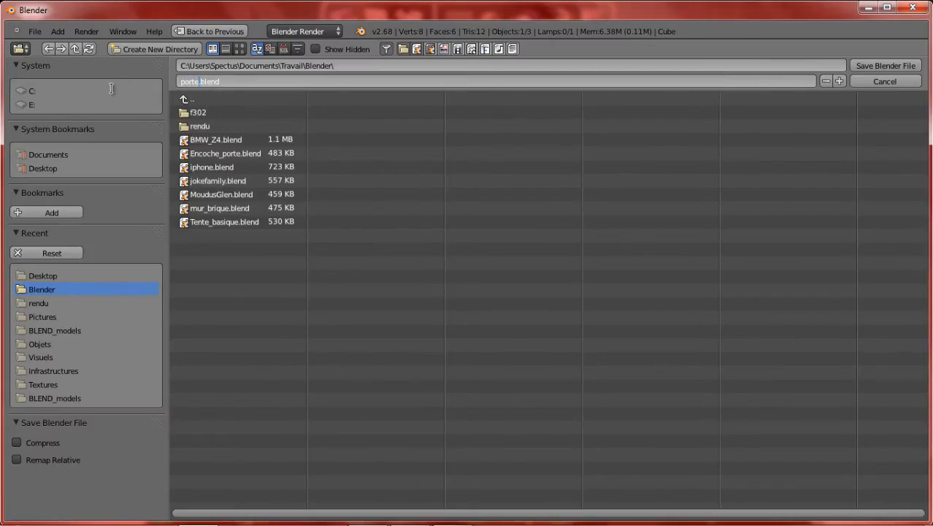
{"action": "left_click", "coordinate": [891, 64]}
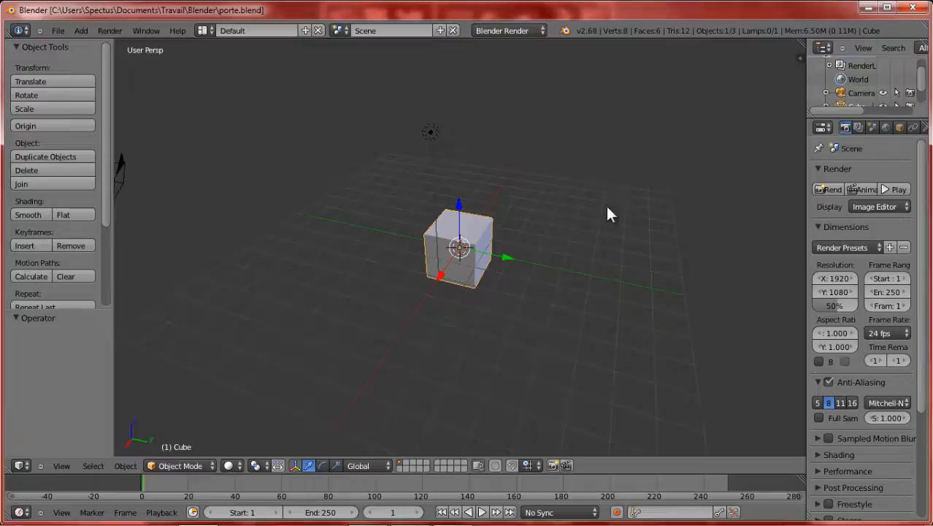
Step: Delete the default cube and switch the empty scene to an orthographic view
{"action": "key", "text": "x"}
{"action": "left_click", "coordinate": [535, 241]}
{"action": "middle_click_drag", "start_coordinate": [517, 244], "coordinate": [511, 230]}
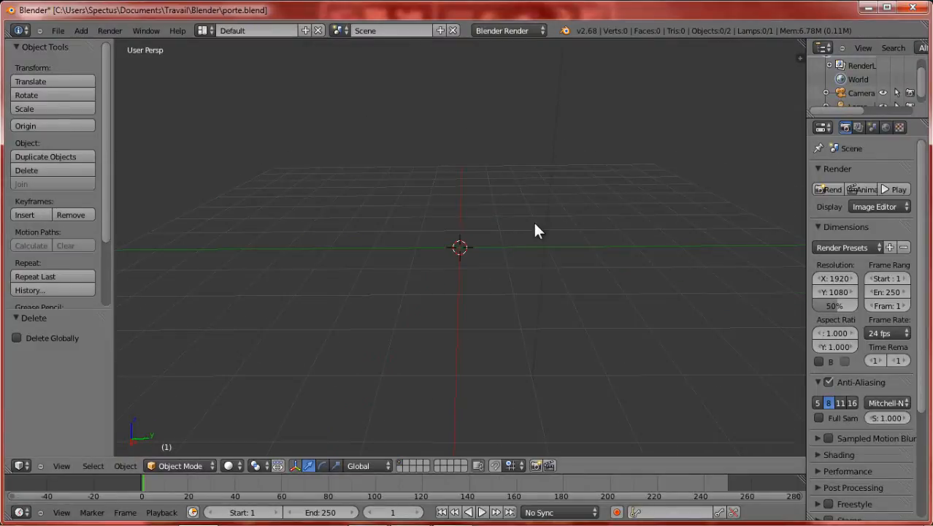
{"action": "key", "text": "KP_5"}
{"action": "middle_click_drag", "start_coordinate": [569, 300], "coordinate": [446, 221]}
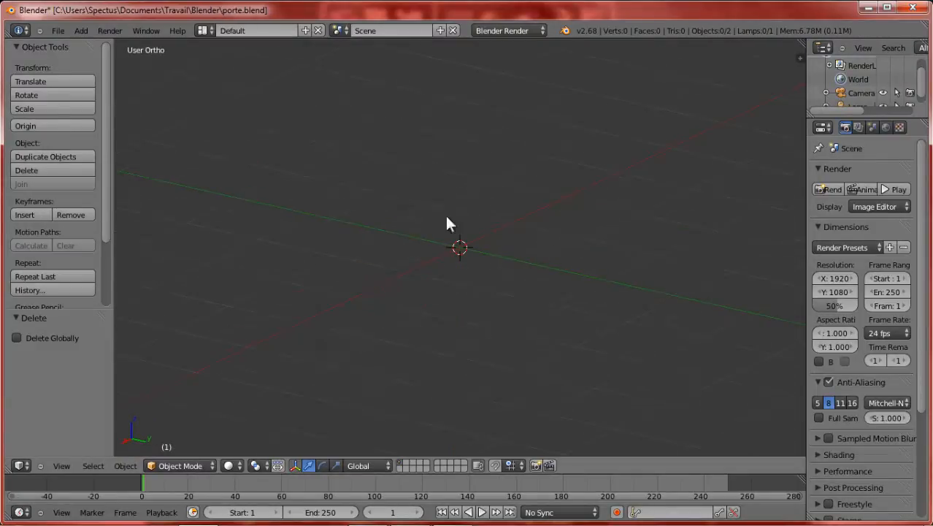
Step: Append the Cube object, the archway, from Encoche_porte.blend into the scene
{"action": "left_click", "coordinate": [79, 30]}
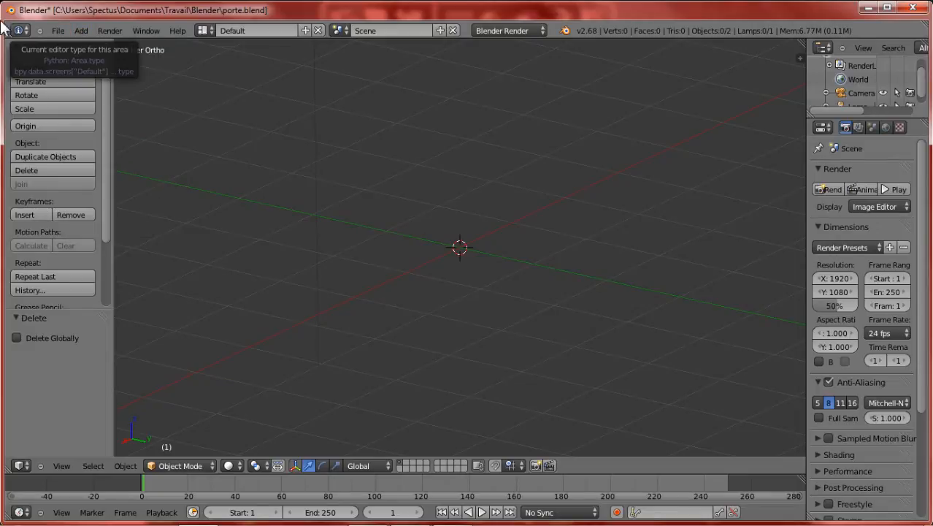
{"action": "left_click", "coordinate": [71, 31]}
{"action": "left_click", "coordinate": [53, 27]}
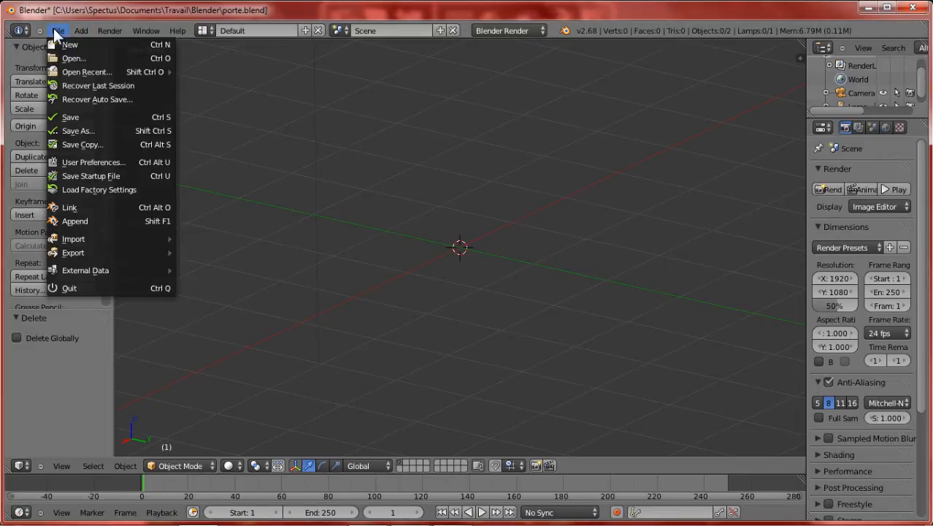
{"action": "left_click", "coordinate": [119, 219]}
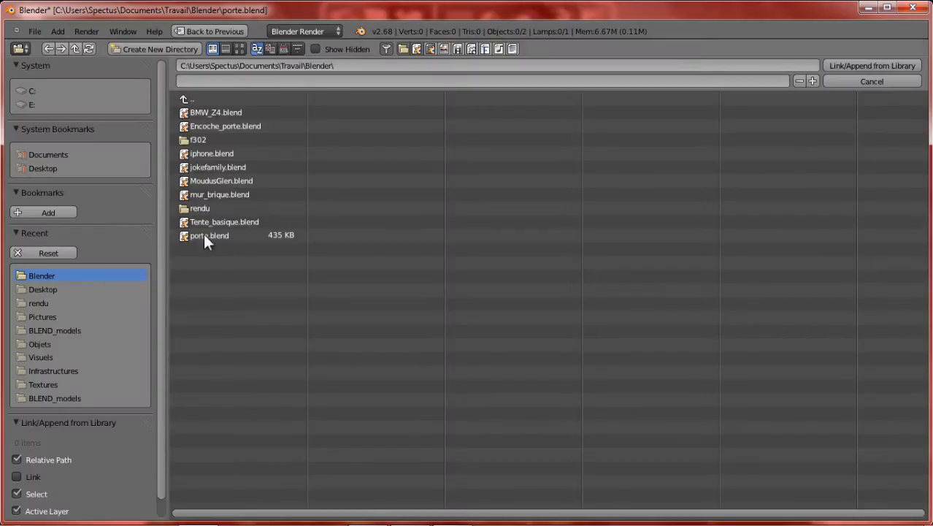
{"action": "double_click", "coordinate": [255, 124]}
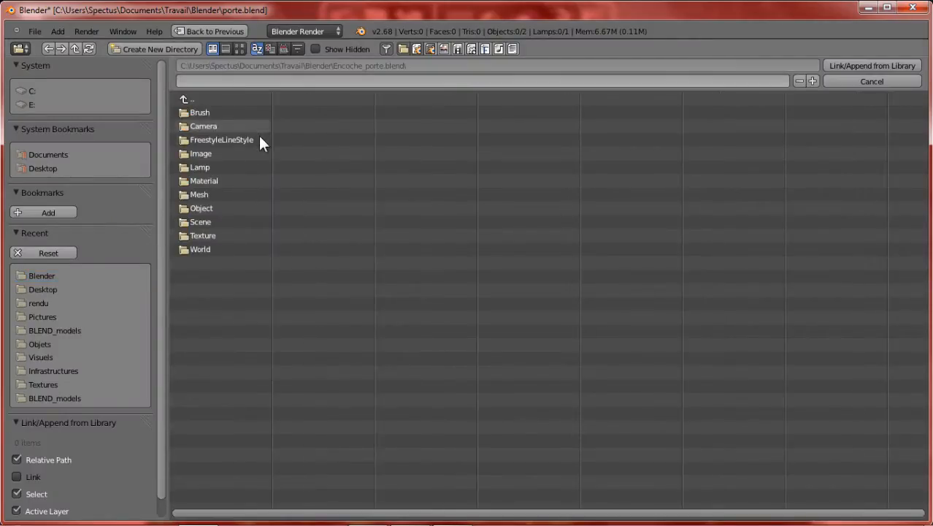
{"action": "double_click", "coordinate": [214, 209]}
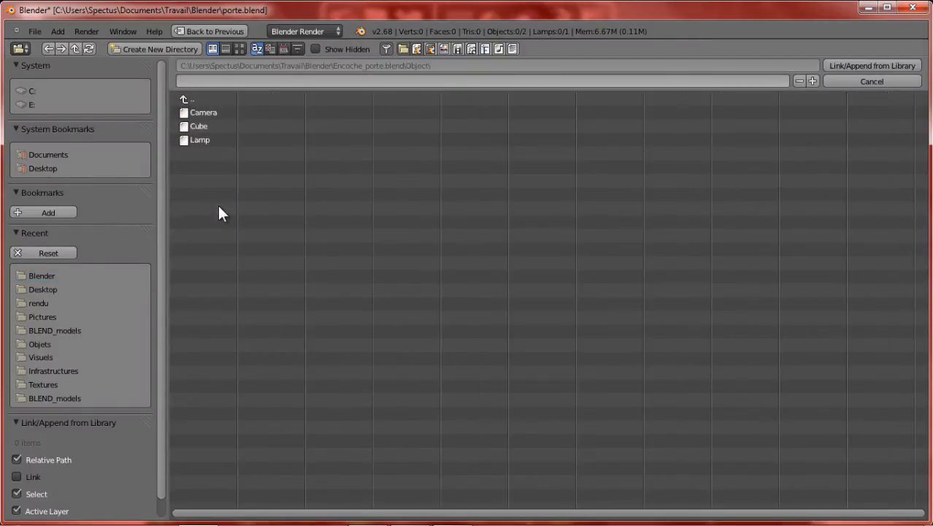
{"action": "double_click", "coordinate": [218, 127]}
{"action": "middle_click_drag", "start_coordinate": [501, 207], "coordinate": [489, 194]}
{"action": "scroll", "coordinate": [538, 185], "scroll_direction": "up", "scroll_amount": 4}
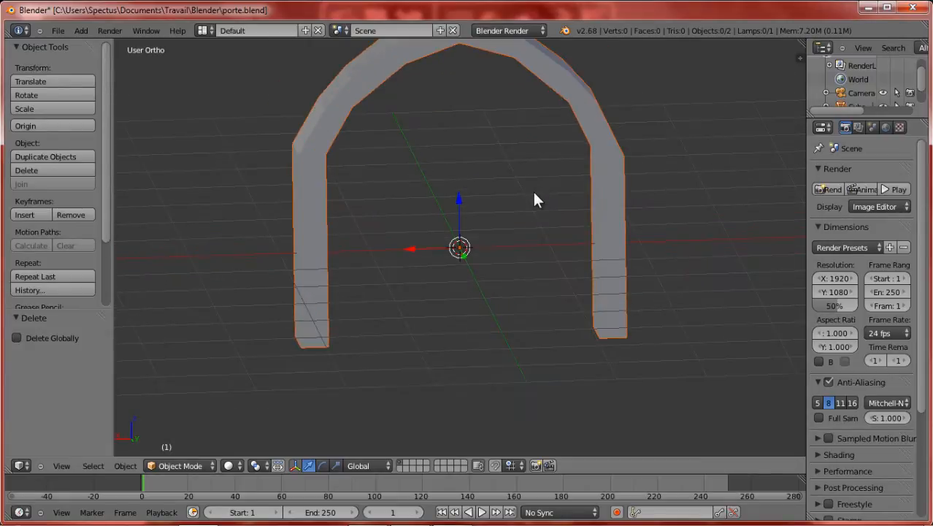
{"action": "scroll", "coordinate": [561, 205], "scroll_direction": "down", "scroll_amount": 3}
{"action": "middle_click_drag", "start_coordinate": [560, 205], "coordinate": [637, 223]}
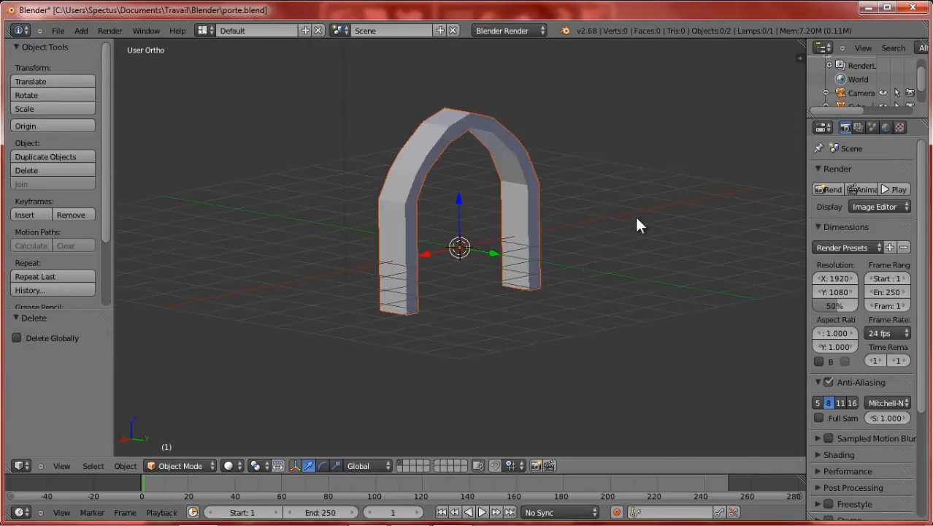
Step: Deselect everything and add a cube mesh at the scene origin, between the archway's legs, in front view
{"action": "key", "text": "KP_1"}
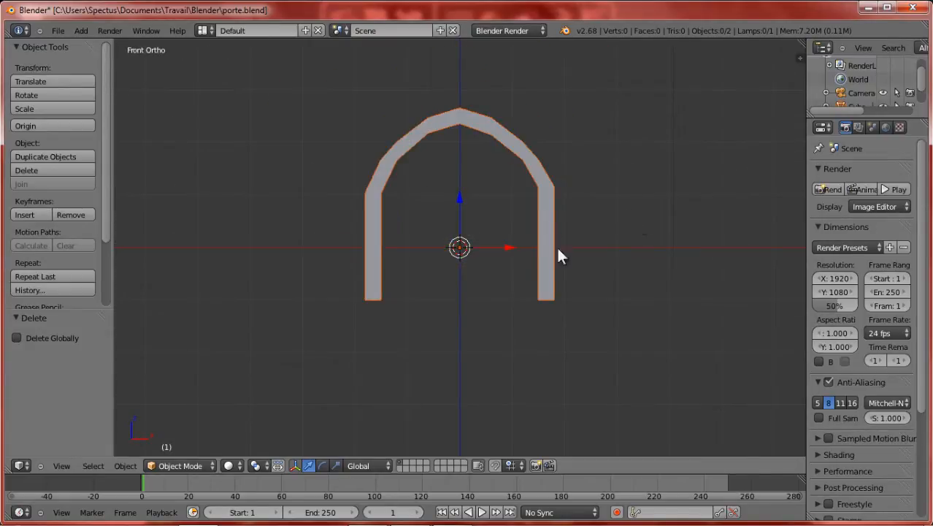
{"action": "scroll", "coordinate": [535, 238], "scroll_direction": "up", "scroll_amount": 3}
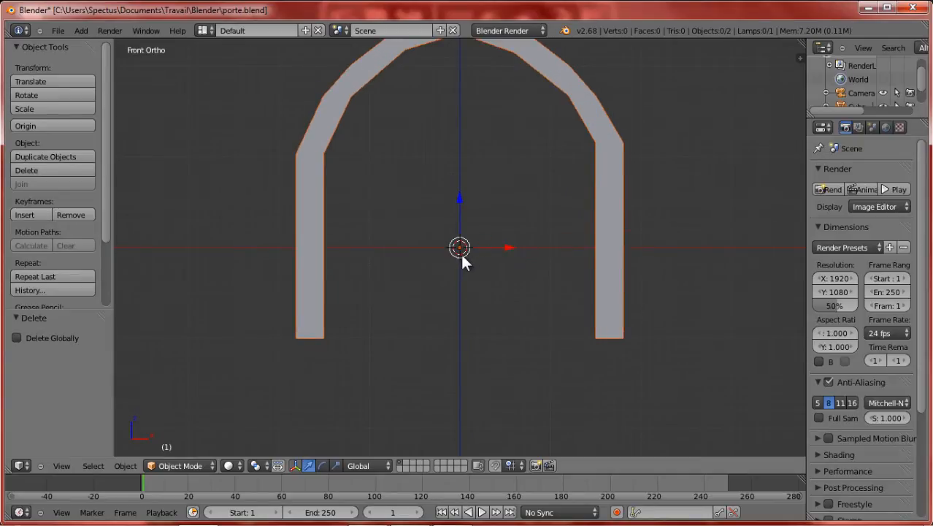
{"action": "key", "text": "ctrl+z"}
{"action": "key", "text": "a"}
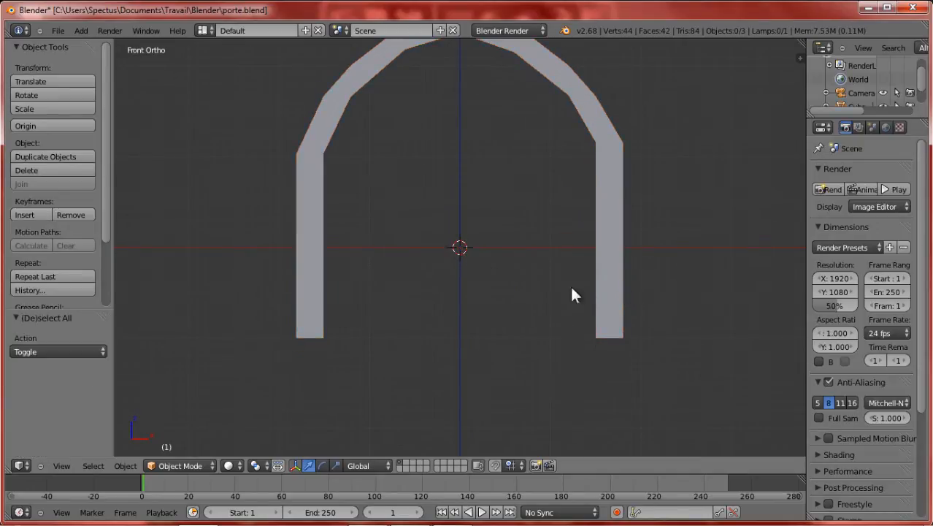
{"action": "key", "text": "shift+a"}
{"action": "mouse_move", "coordinate": [463, 241]}
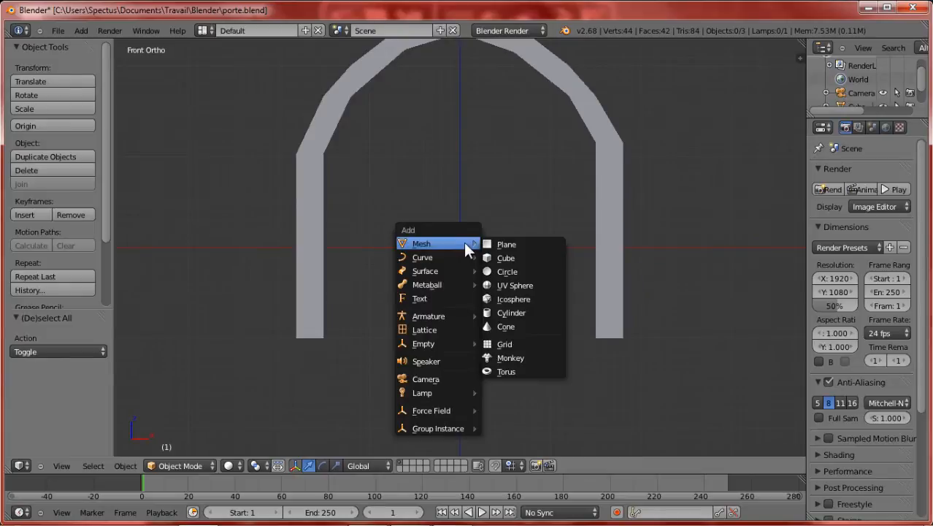
{"action": "left_click", "coordinate": [531, 259]}
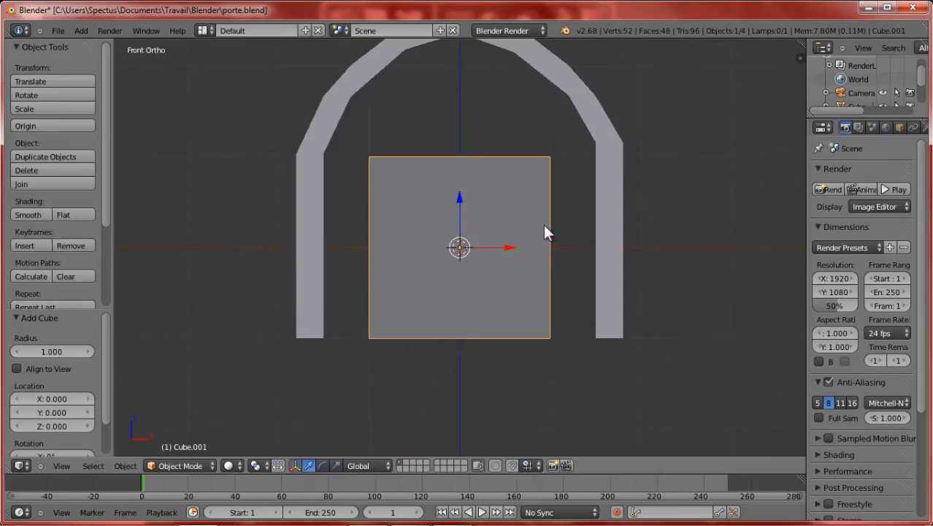
Step: Scale the new cube along Y to about 0.311, slightly thinner than the archway, in top view
{"action": "key", "text": "KP_7"}
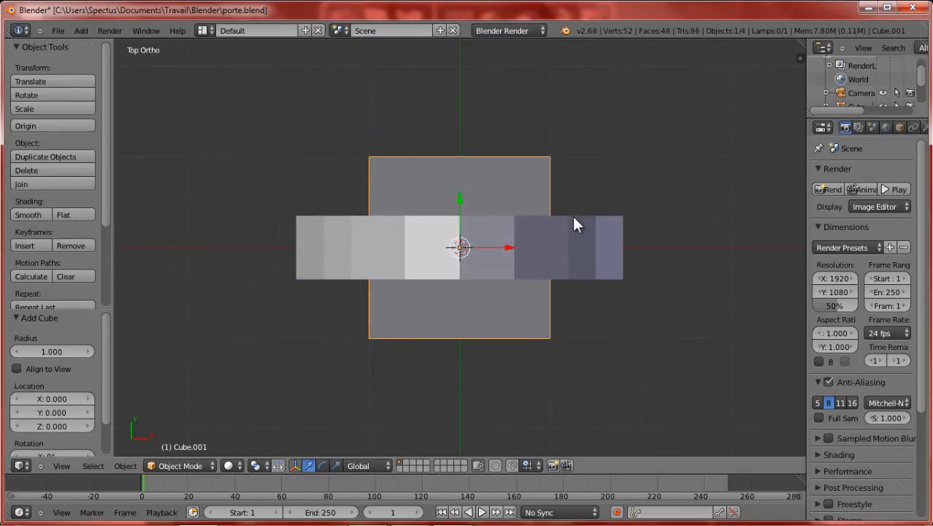
{"action": "key", "text": "s"}
{"action": "key", "text": "z"}
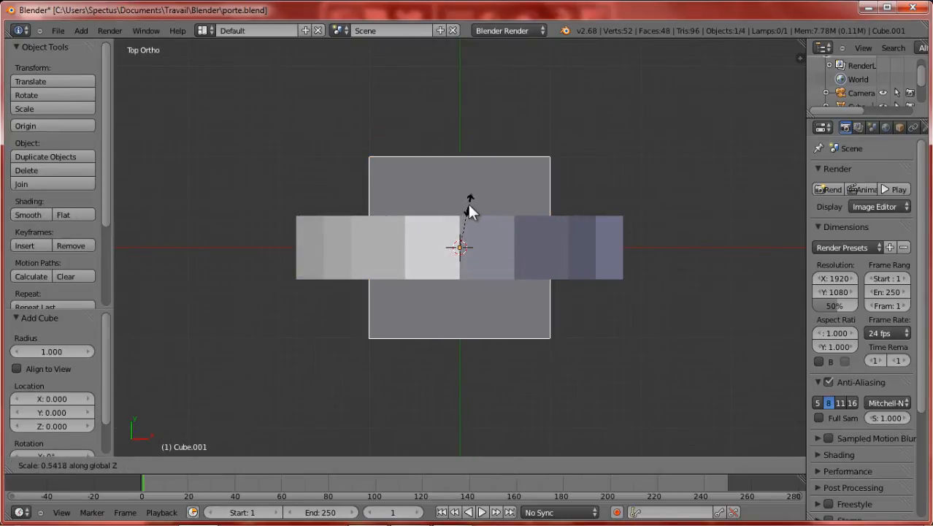
{"action": "key", "text": "y"}
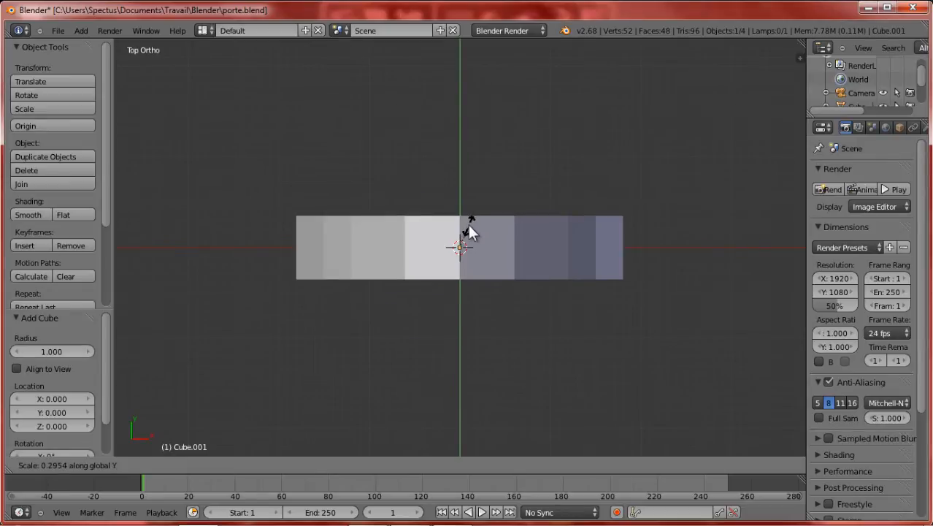
{"action": "left_click", "coordinate": [473, 226]}
Step: Thin the door block further by scaling it along Y by about 0.731 in wireframe display
{"action": "key", "text": "z"}
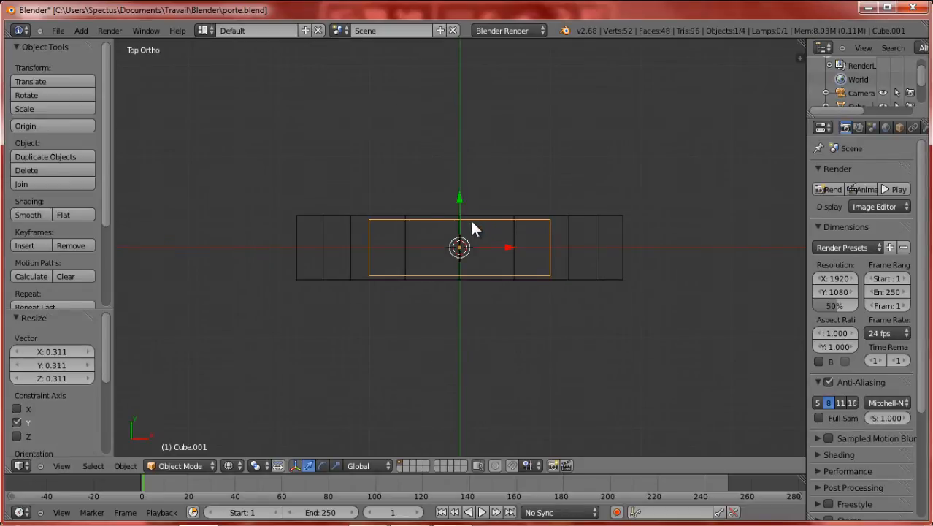
{"action": "scroll", "coordinate": [467, 222], "scroll_direction": "up", "scroll_amount": 3}
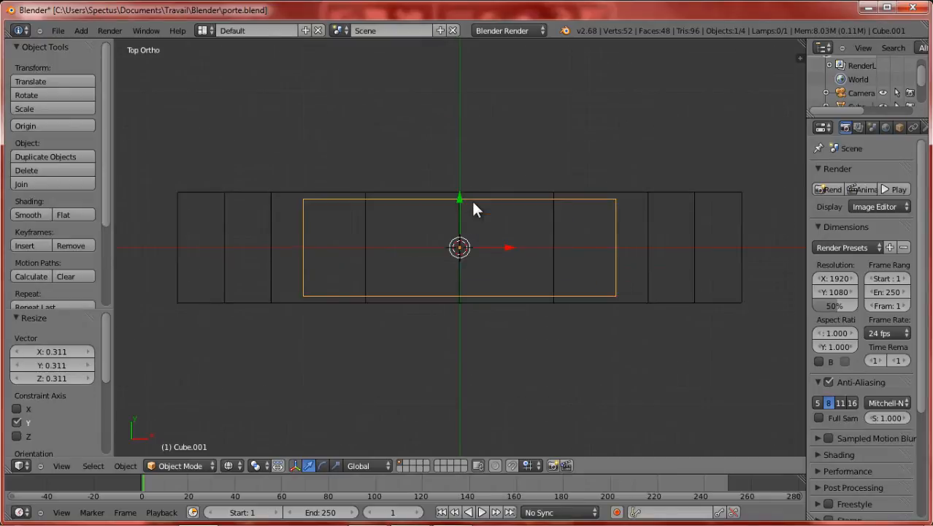
{"action": "scroll", "coordinate": [469, 208], "scroll_direction": "down", "scroll_amount": 5}
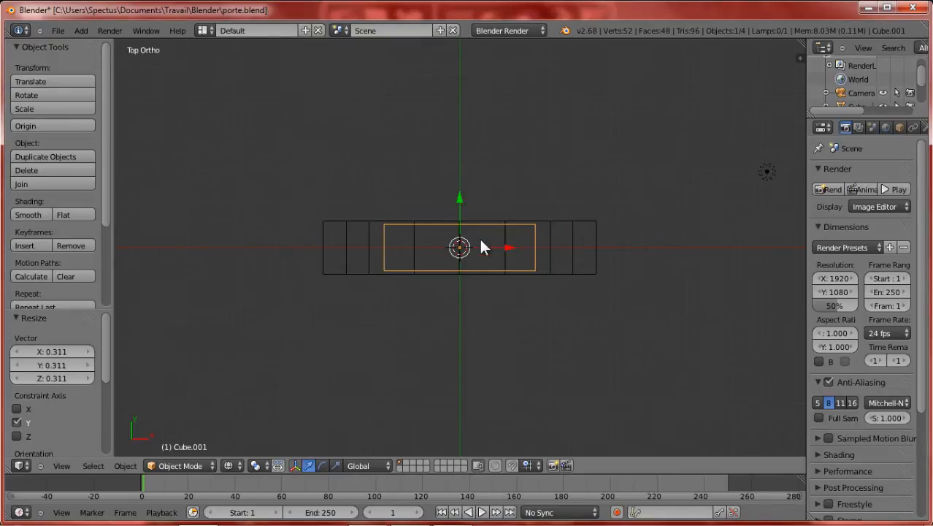
{"action": "middle_click_drag", "start_coordinate": [483, 246], "coordinate": [604, 261]}
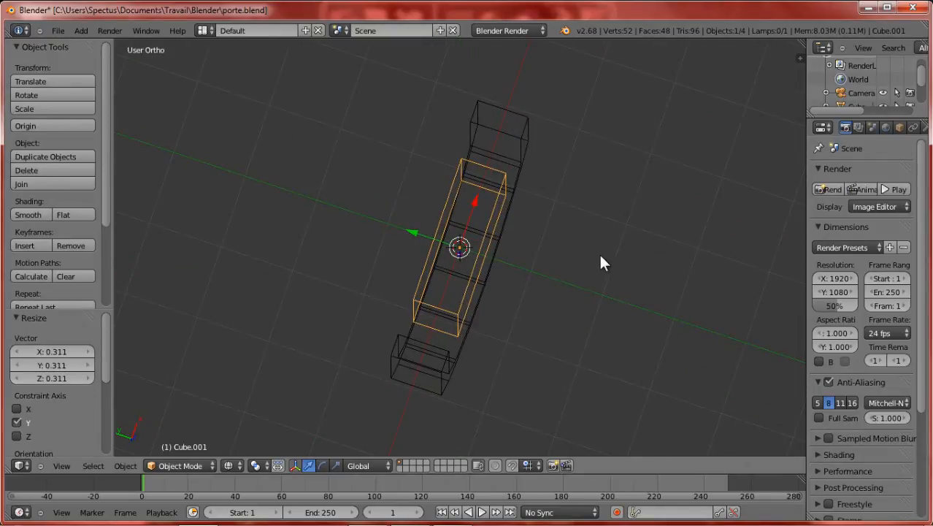
{"action": "key", "text": "s"}
{"action": "key", "text": "y"}
{"action": "left_click", "coordinate": [562, 248]}
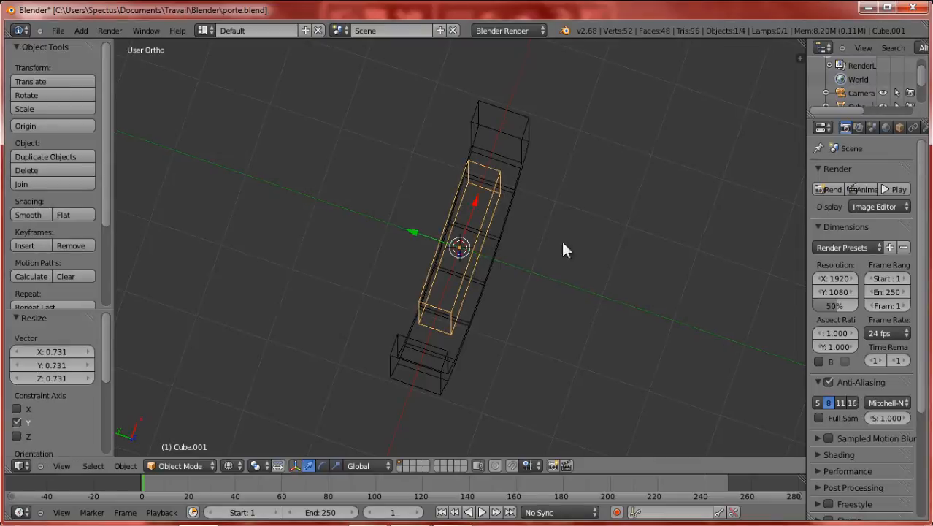
Step: Return to solid shading and save over porte.blend
{"action": "mouse_move", "coordinate": [561, 248]}
{"action": "middle_mouse_down"}
{"action": "mouse_move", "coordinate": [589, 259]}
{"action": "mouse_move", "coordinate": [529, 192]}
{"action": "mouse_move", "coordinate": [621, 208]}
{"action": "mouse_move", "coordinate": [496, 183]}
{"action": "mouse_move", "coordinate": [475, 219]}
{"action": "mouse_move", "coordinate": [496, 242]}
{"action": "mouse_move", "coordinate": [516, 243]}
{"action": "mouse_move", "coordinate": [530, 231]}
{"action": "mouse_move", "coordinate": [554, 236]}
{"action": "mouse_move", "coordinate": [606, 179]}
{"action": "mouse_move", "coordinate": [588, 243]}
{"action": "middle_mouse_up"}
{"action": "key", "text": "z"}
{"action": "key", "text": "ctrl+s"}
{"action": "left_click", "coordinate": [578, 236]}
Step: Widen the door block along X by about 1.473 to nearly fill the gap between the archway's legs
{"action": "key", "text": "KP_1"}
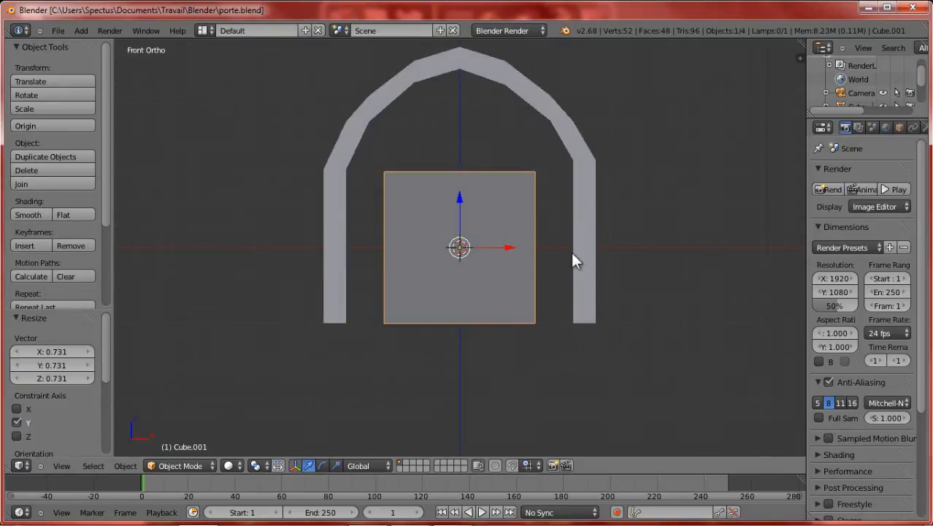
{"action": "scroll", "coordinate": [573, 265], "scroll_direction": "up", "scroll_amount": 3}
{"action": "key", "text": "s"}
{"action": "key", "text": "x"}
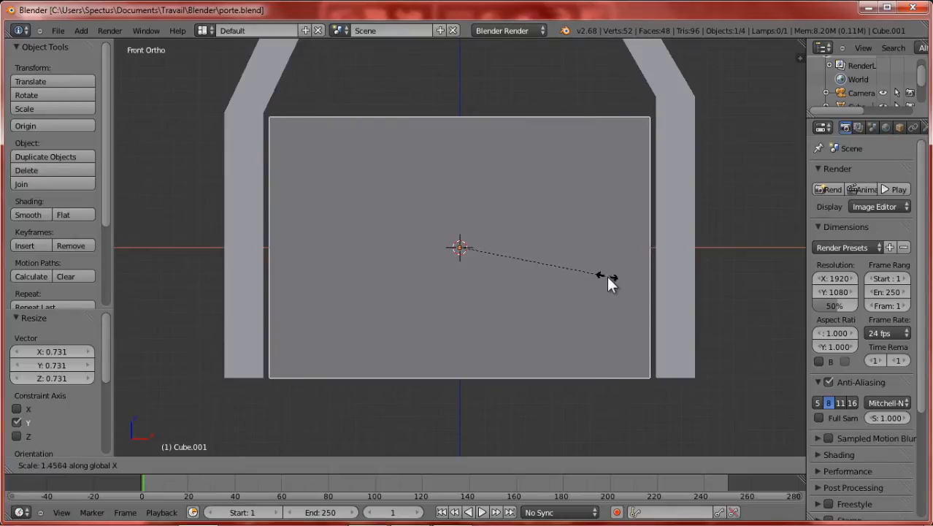
{"action": "left_click", "coordinate": [608, 276]}
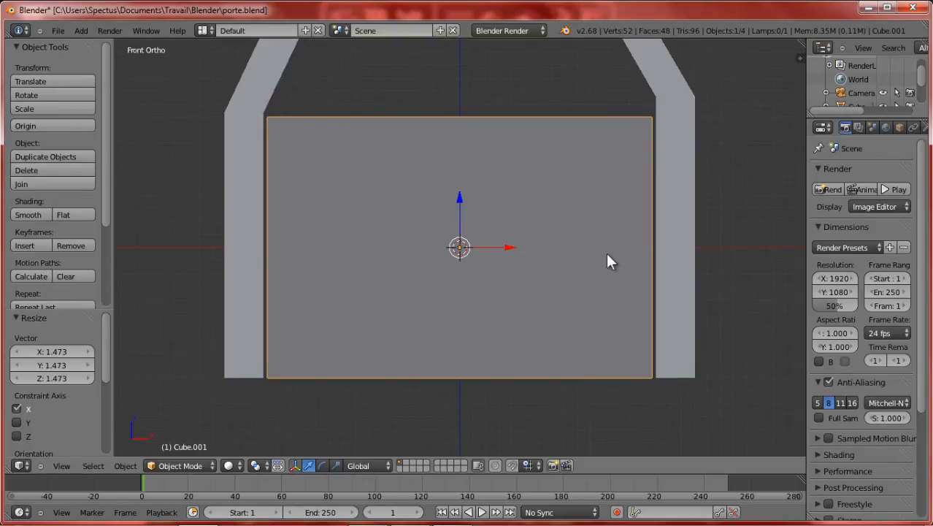
Step: Edit the door block's mesh and add two evenly spaced vertical loop cuts
{"action": "middle_click_drag", "start_coordinate": [606, 252], "coordinate": [505, 280]}
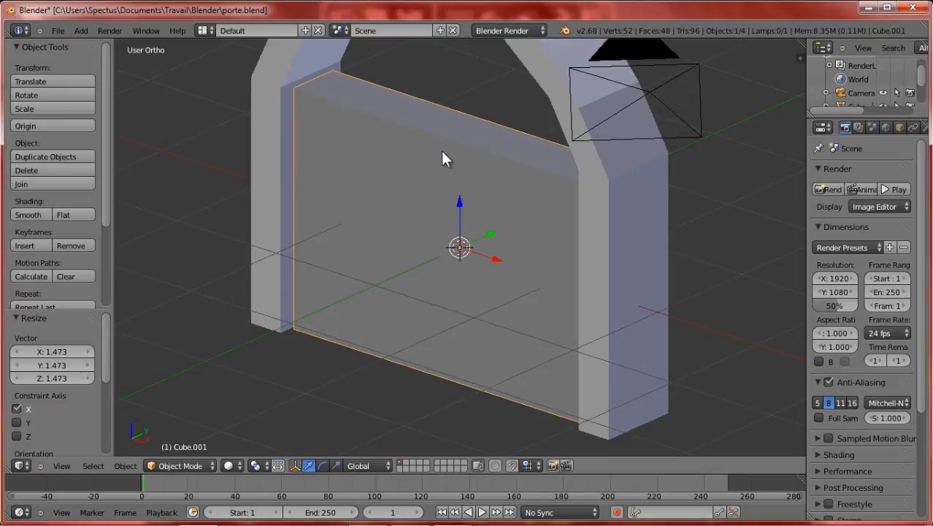
{"action": "middle_click_drag", "start_coordinate": [452, 187], "coordinate": [493, 180]}
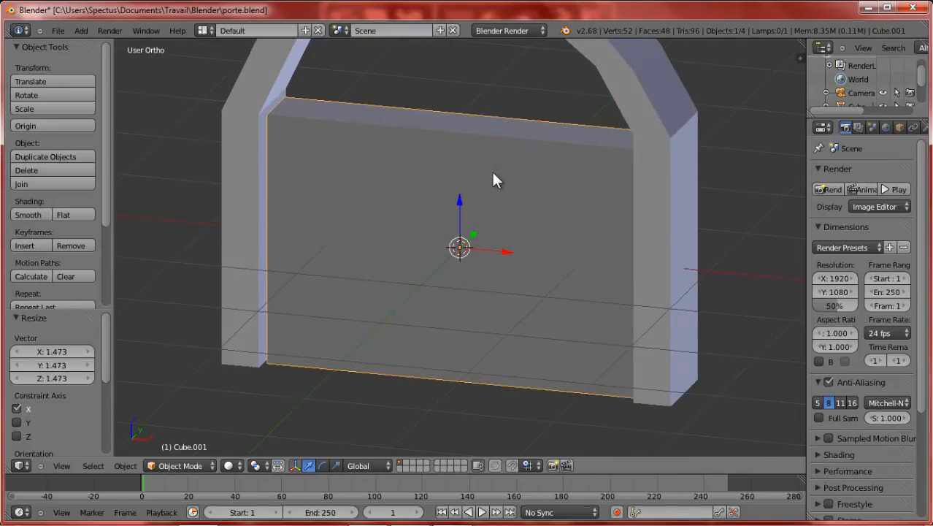
{"action": "middle_click_drag", "start_coordinate": [492, 175], "coordinate": [533, 168]}
{"action": "key", "text": "Up"}
{"action": "key", "text": "KP_1"}
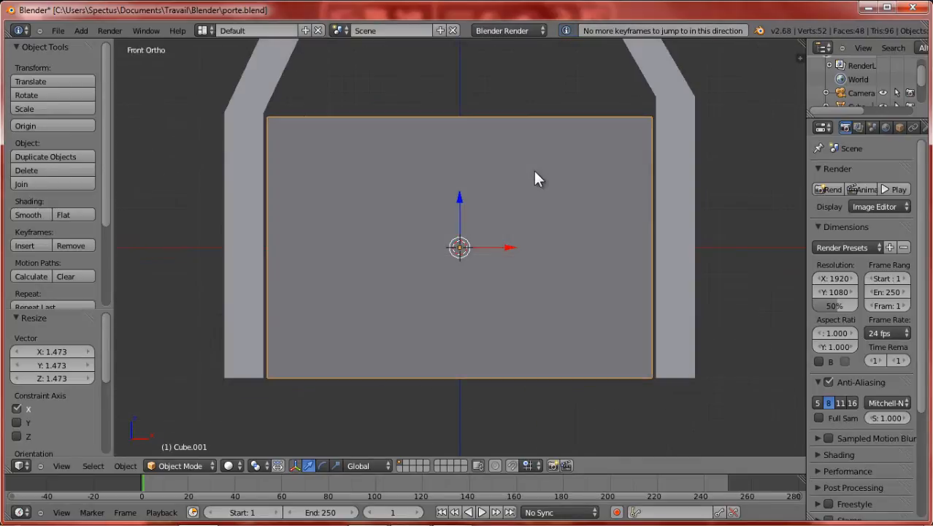
{"action": "key", "text": "Tab"}
{"action": "scroll", "coordinate": [466, 206], "scroll_direction": "down", "scroll_amount": 2}
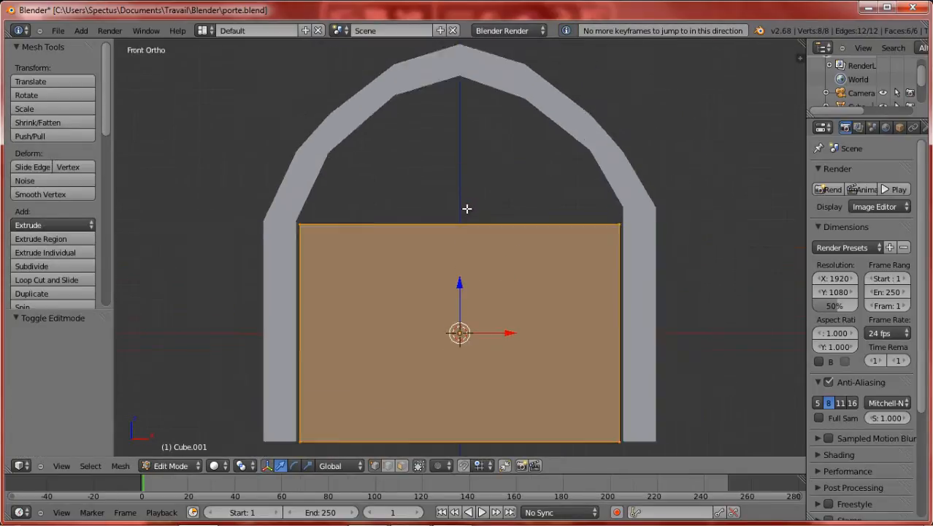
{"action": "scroll", "coordinate": [452, 231], "scroll_direction": "up", "scroll_amount": 1}
{"action": "key", "text": "ctrl+r"}
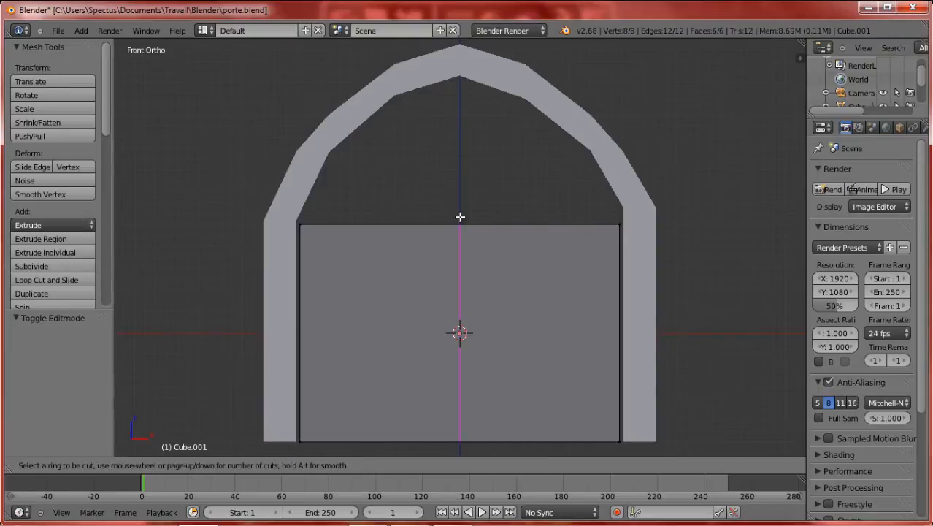
{"action": "scroll", "coordinate": [460, 217], "scroll_direction": "up", "scroll_amount": 1}
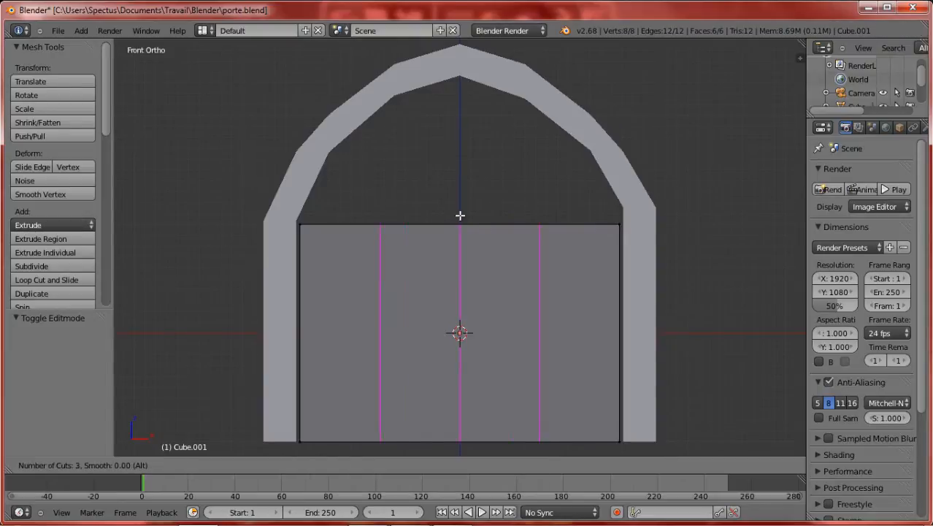
{"action": "left_click", "coordinate": [460, 216]}
{"action": "left_click", "coordinate": [460, 215]}
Step: In edge selection mode, raise the two top edges at the new cuts by about 1.14 along Z, close to the arch
{"action": "middle_click_drag", "start_coordinate": [460, 231], "coordinate": [459, 248]}
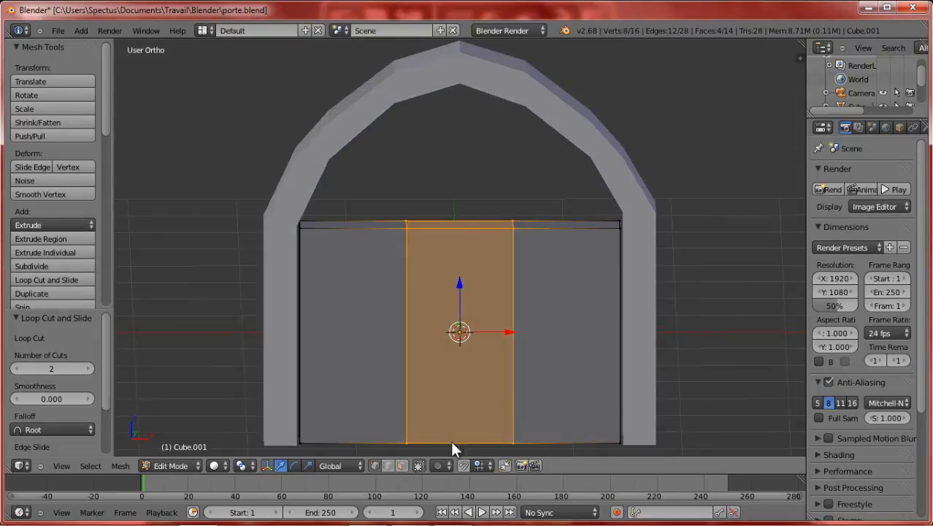
{"action": "left_click", "coordinate": [404, 467]}
{"action": "left_click", "coordinate": [388, 464]}
{"action": "middle_click_drag", "start_coordinate": [488, 325], "coordinate": [504, 358]}
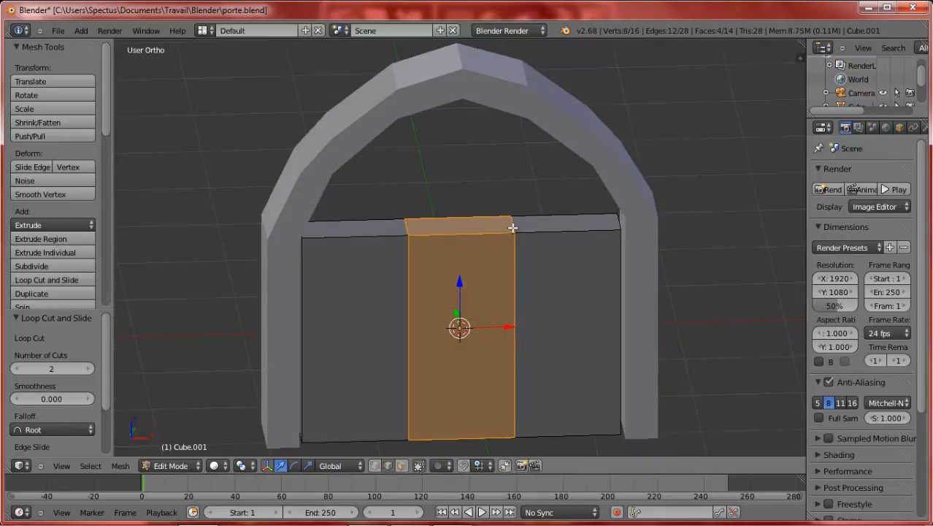
{"action": "right_click", "coordinate": [512, 227]}
{"action": "right_click", "coordinate": [414, 227], "text": "shift"}
{"action": "key", "text": "KP_1"}
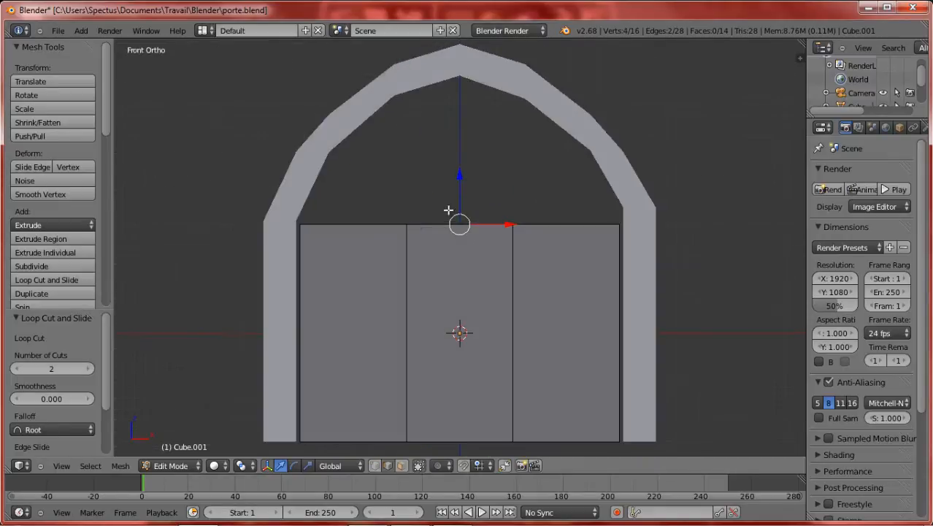
{"action": "left_click_drag", "start_coordinate": [460, 179], "coordinate": [495, 58]}
Step: Add a central vertical loop cut and raise its top edge about 0.164 along Z to meet the arch's peak
{"action": "key", "text": "ctrl+r"}
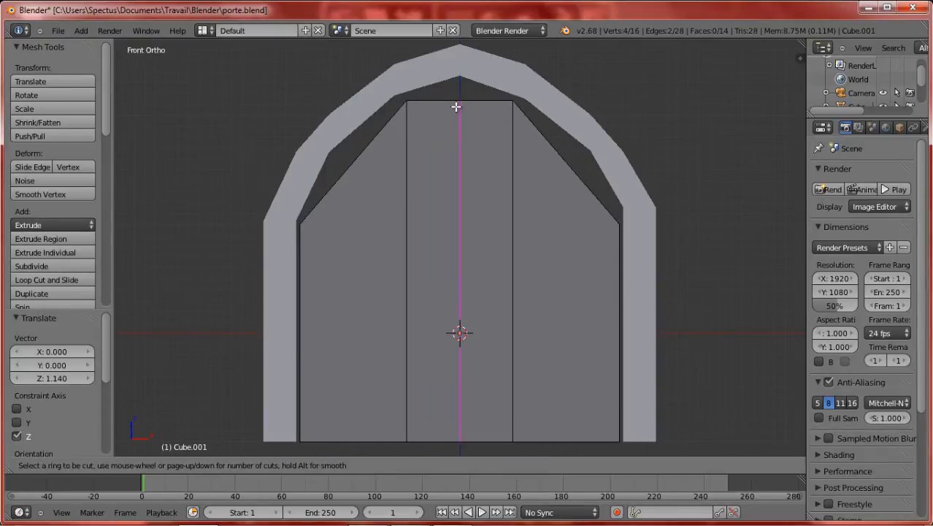
{"action": "double_click", "coordinate": [456, 105]}
{"action": "middle_click_drag", "start_coordinate": [456, 106], "coordinate": [456, 126]}
{"action": "right_click", "coordinate": [462, 103]}
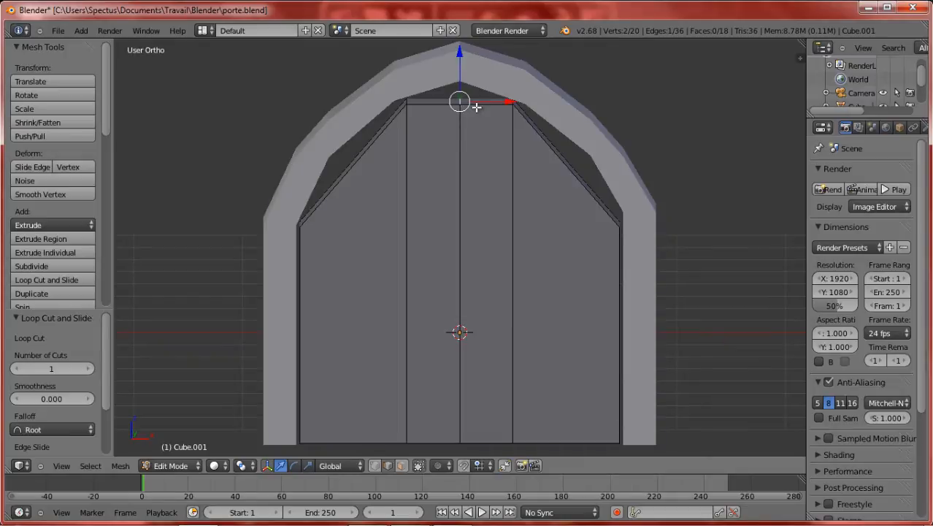
{"action": "key", "text": "KP_1"}
{"action": "left_click_drag", "start_coordinate": [460, 55], "coordinate": [466, 40]}
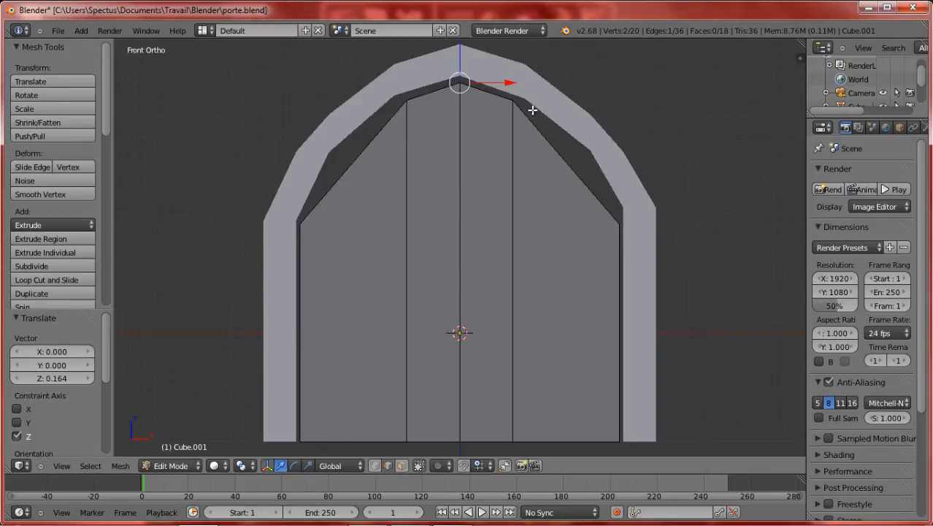
Step: Add one centred vertical loop cut to each of the door's two outer sections
{"action": "middle_click_drag", "start_coordinate": [533, 109], "coordinate": [554, 173]}
{"action": "key", "text": "ctrl+r"}
{"action": "left_click", "coordinate": [554, 173]}
{"action": "right_click", "coordinate": [554, 173]}
{"action": "key", "text": "ctrl+r"}
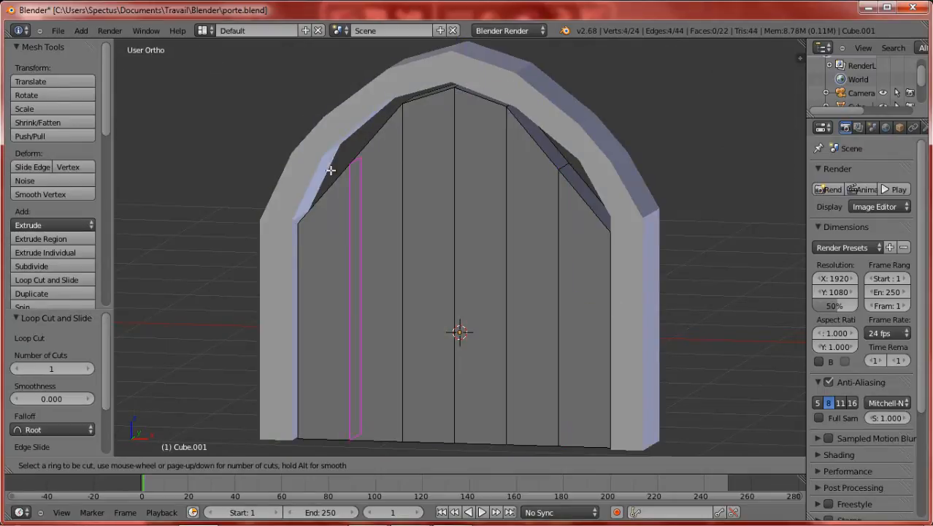
{"action": "left_click", "coordinate": [331, 170]}
{"action": "right_click", "coordinate": [335, 171]}
Step: Raise the top edges of the two outer cuts together by about 0.195 along Z to follow the arch
{"action": "right_click", "coordinate": [564, 166]}
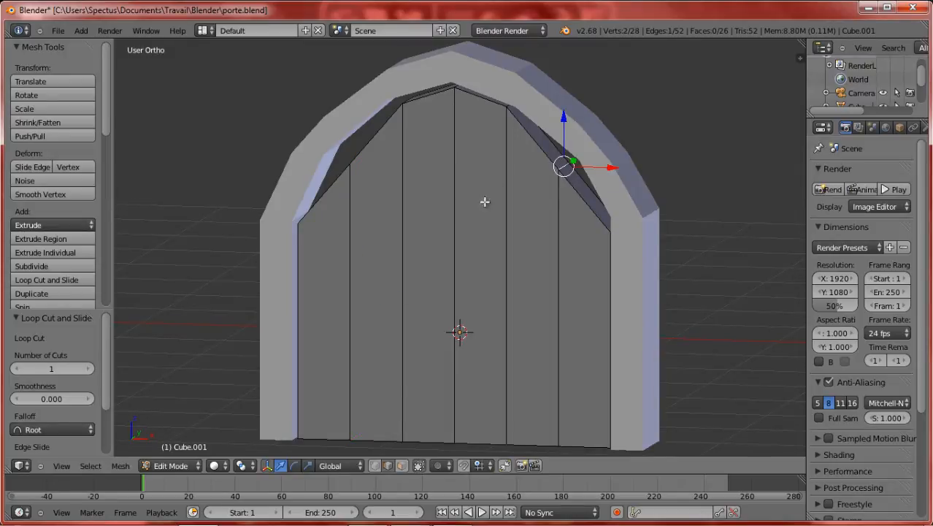
{"action": "middle_click_drag", "start_coordinate": [485, 202], "coordinate": [352, 173]}
{"action": "right_click", "coordinate": [360, 173], "text": "shift"}
{"action": "key", "text": "KP_1"}
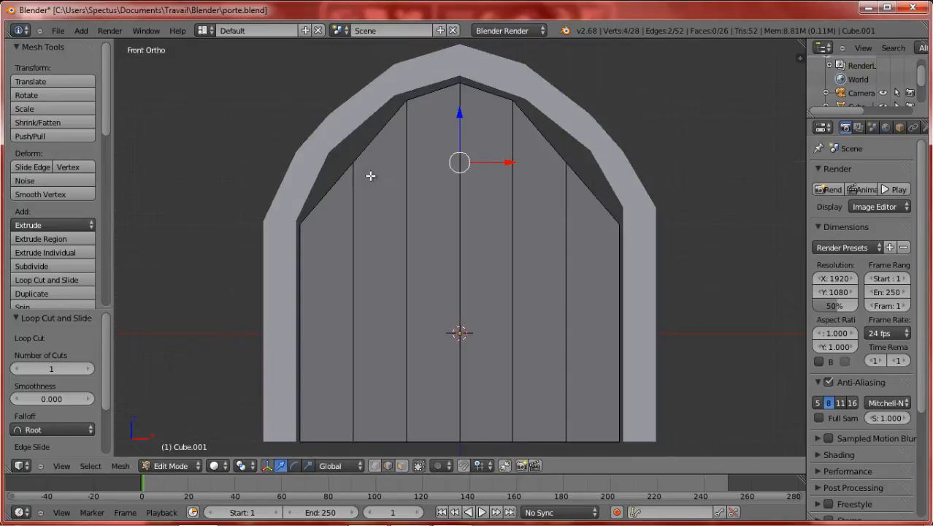
{"action": "left_click_drag", "start_coordinate": [460, 115], "coordinate": [475, 95]}
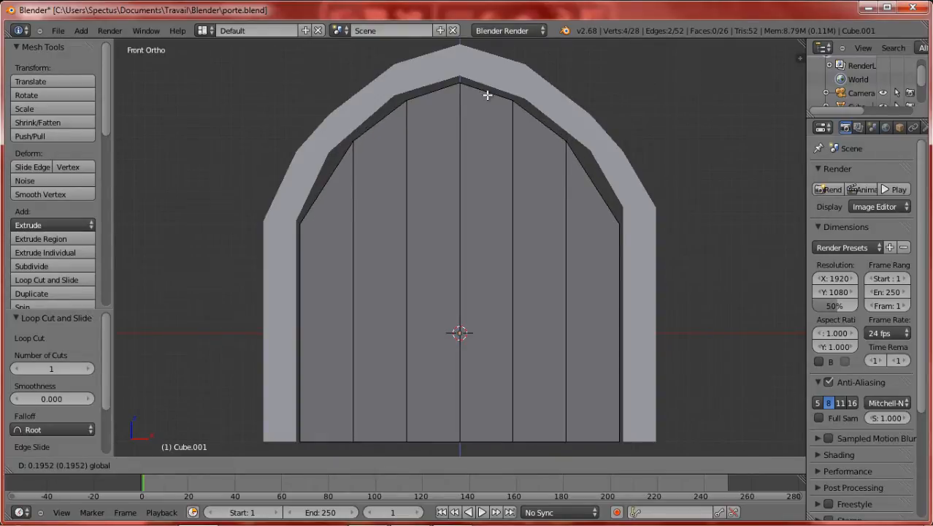
Step: Raise the selected top edges about 0.195 units, then add a centred vertical loop cut in each of the door's two outermost panels
{"action": "left_click_drag", "start_coordinate": [488, 95], "coordinate": [489, 95]}
{"action": "key", "text": "ctrl+r"}
{"action": "double_click", "coordinate": [599, 179]}
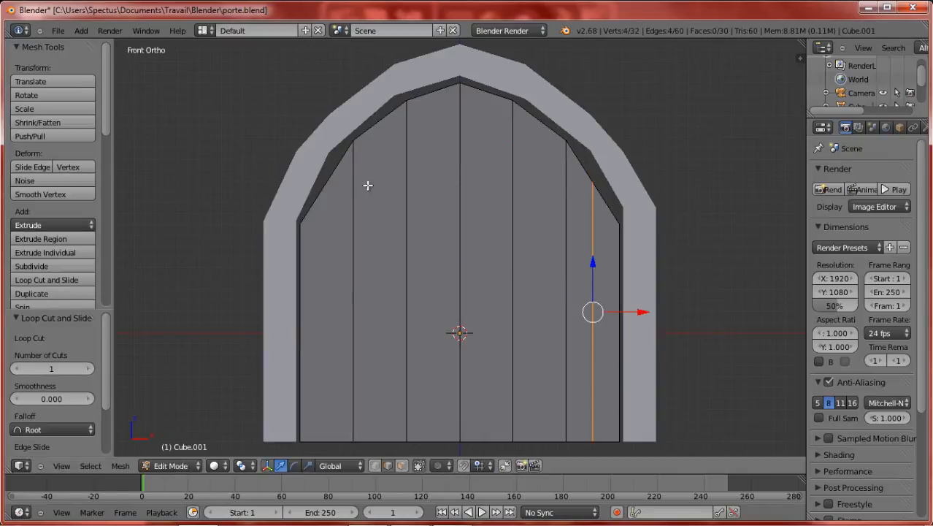
{"action": "key", "text": "ctrl+r"}
{"action": "double_click", "coordinate": [318, 198]}
Step: Raise the top edges of the two new loop cuts by about 0.101 along Z to follow the arch
{"action": "mouse_move", "coordinate": [319, 197]}
{"action": "middle_mouse_down"}
{"action": "mouse_move", "coordinate": [339, 225]}
{"action": "mouse_move", "coordinate": [322, 191]}
{"action": "middle_mouse_up"}
{"action": "right_click", "coordinate": [328, 184]}
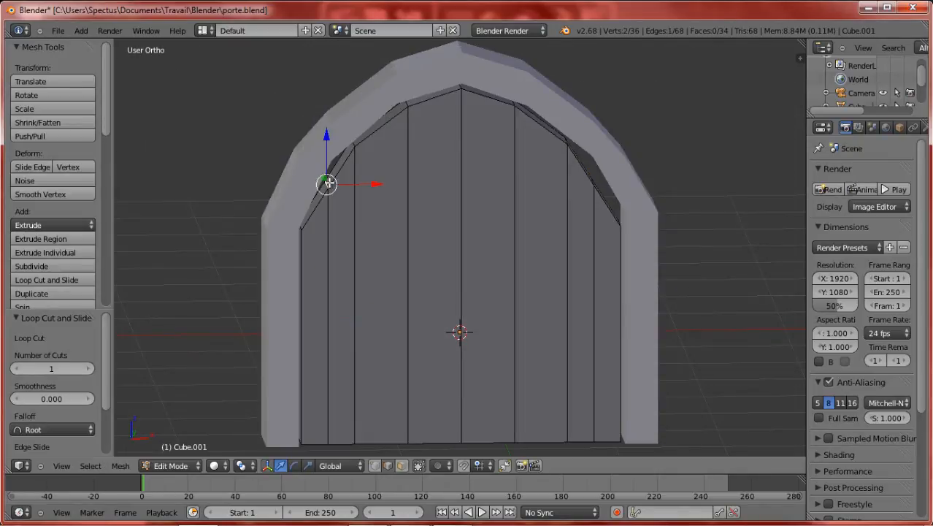
{"action": "middle_click_drag", "start_coordinate": [606, 189], "coordinate": [589, 196]}
{"action": "right_click", "coordinate": [592, 191], "text": "shift"}
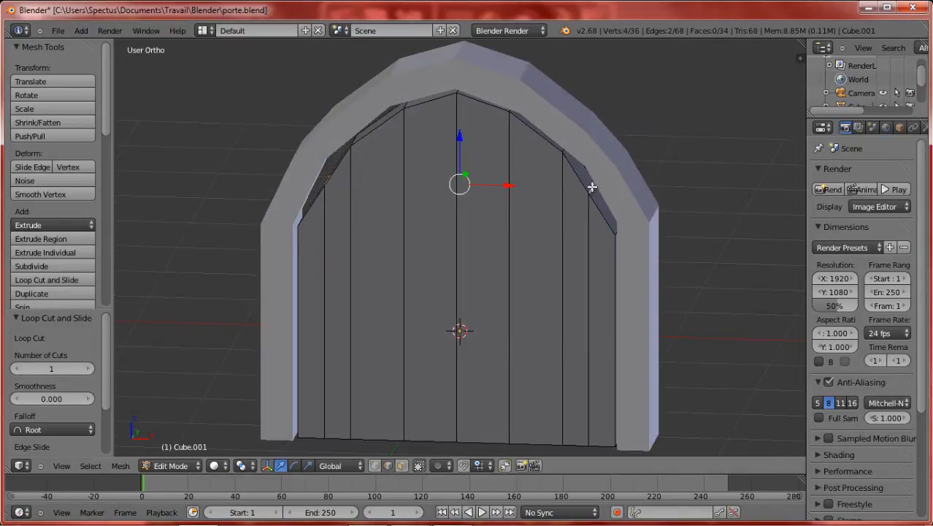
{"action": "key", "text": "KP_1"}
{"action": "left_click_drag", "start_coordinate": [461, 141], "coordinate": [469, 129]}
{"action": "scroll", "coordinate": [611, 189], "scroll_direction": "down", "scroll_amount": 3}
{"action": "middle_click_drag", "start_coordinate": [611, 190], "coordinate": [633, 222]}
{"action": "scroll", "coordinate": [633, 222], "scroll_direction": "up", "scroll_amount": 1}
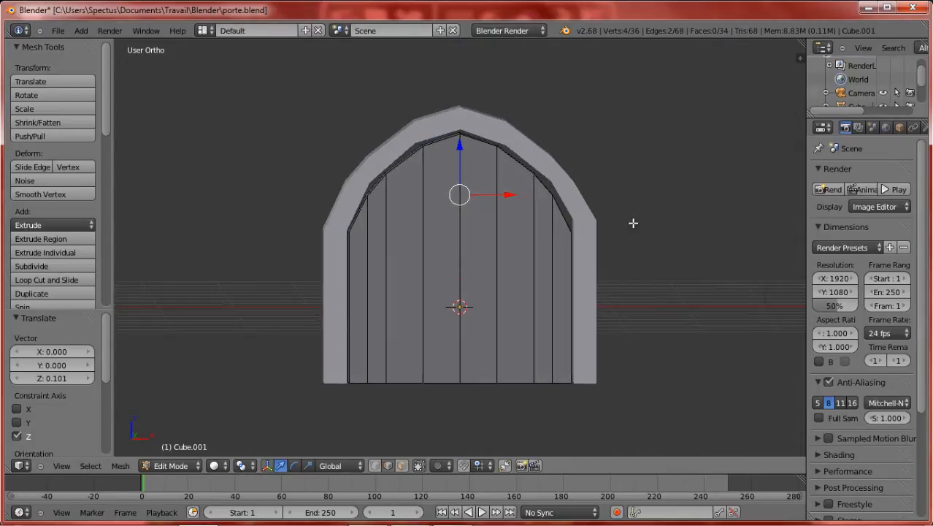
Step: Leave edit mode on the door and save the file
{"action": "key", "text": "Tab"}
{"action": "scroll", "coordinate": [550, 258], "scroll_direction": "down", "scroll_amount": 4}
{"action": "middle_click_drag", "start_coordinate": [550, 258], "coordinate": [494, 277]}
{"action": "scroll", "coordinate": [493, 283], "scroll_direction": "up", "scroll_amount": 2}
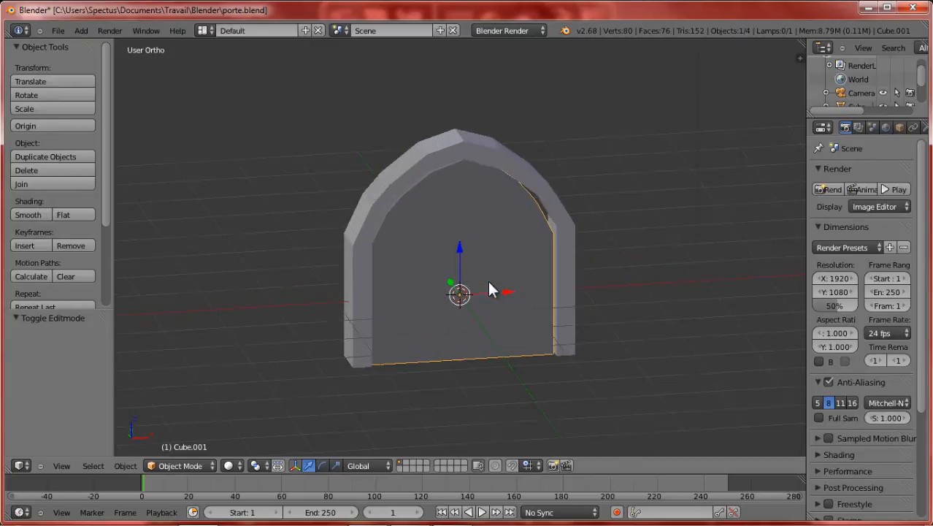
{"action": "key", "text": "ctrl+s"}
Step: Add an arched horizontal loop cut across the door mesh and slide it upward by 0.3
{"action": "key", "text": "KP_1"}
{"action": "key", "text": "Tab"}
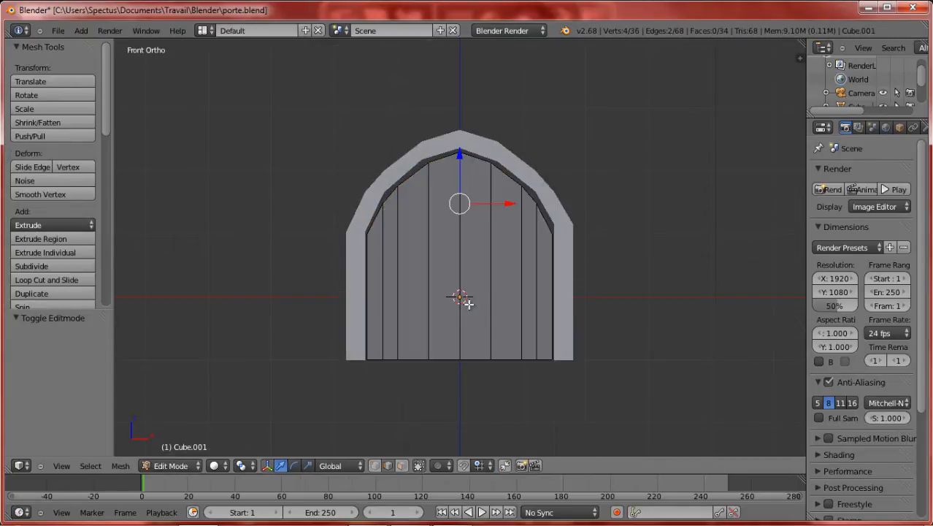
{"action": "scroll", "coordinate": [462, 306], "scroll_direction": "up", "scroll_amount": 1}
{"action": "scroll", "coordinate": [523, 251], "scroll_direction": "up", "scroll_amount": 1}
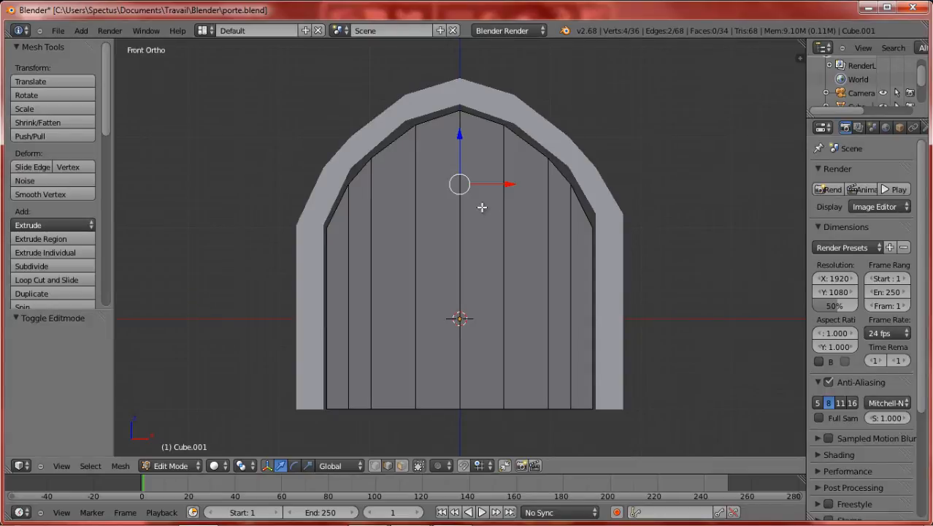
{"action": "key", "text": "ctrl+r"}
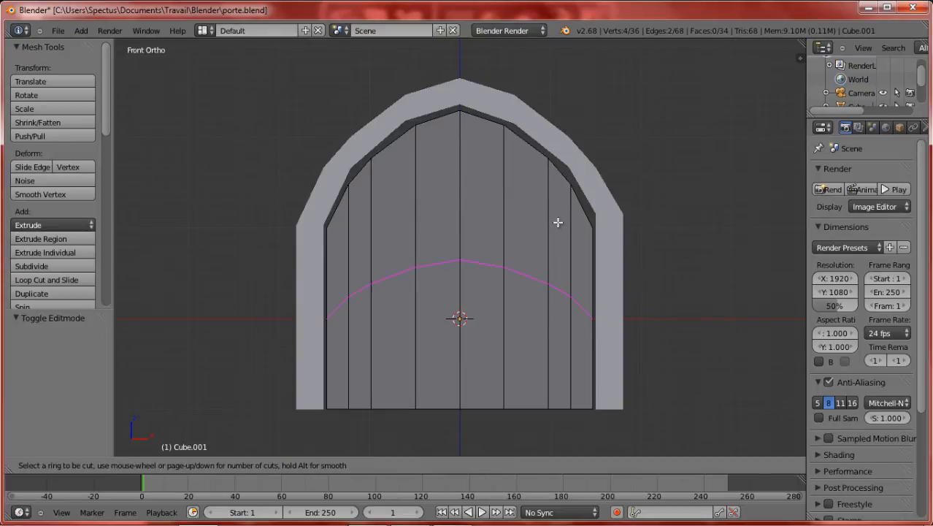
{"action": "scroll", "coordinate": [558, 222], "scroll_direction": "up", "scroll_amount": 1}
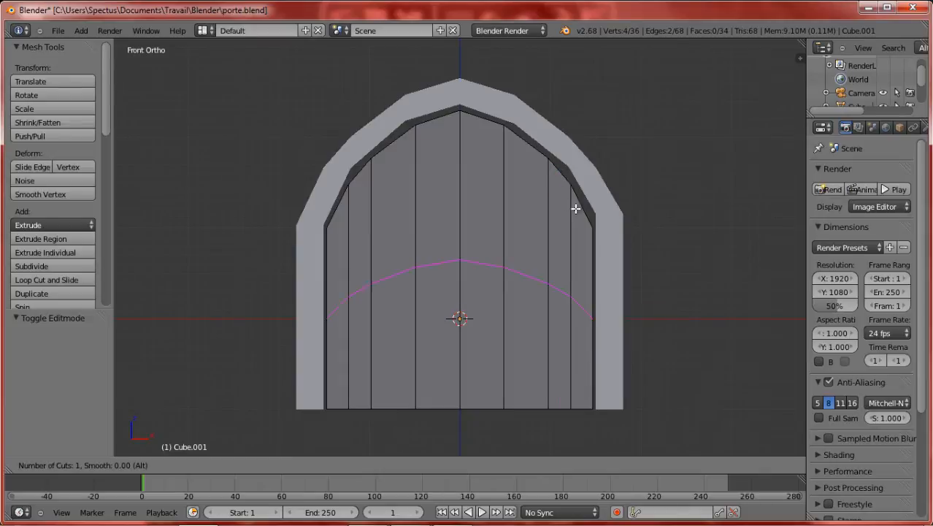
{"action": "left_click", "coordinate": [538, 206]}
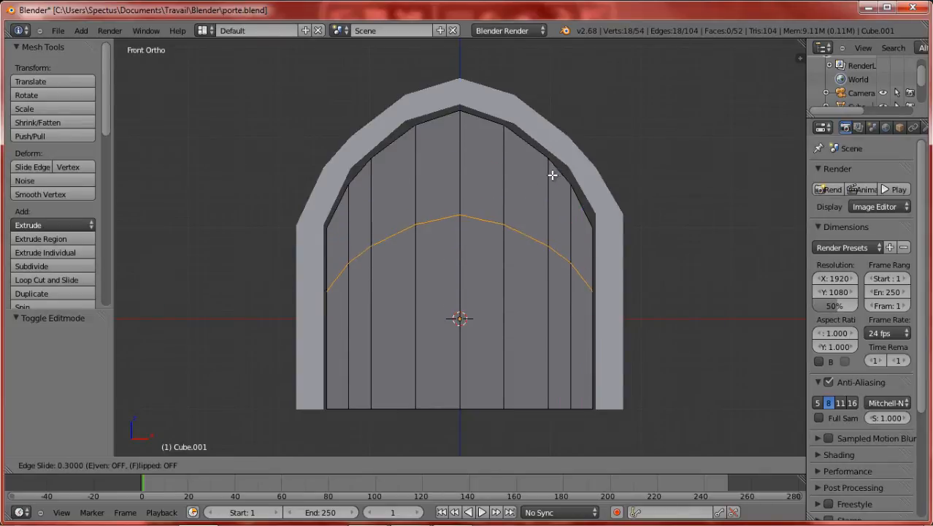
{"action": "left_click", "coordinate": [551, 176]}
Step: Add a second arched loop cut in the door's upper section and slide it upward by 0.4
{"action": "key", "text": "ctrl+r"}
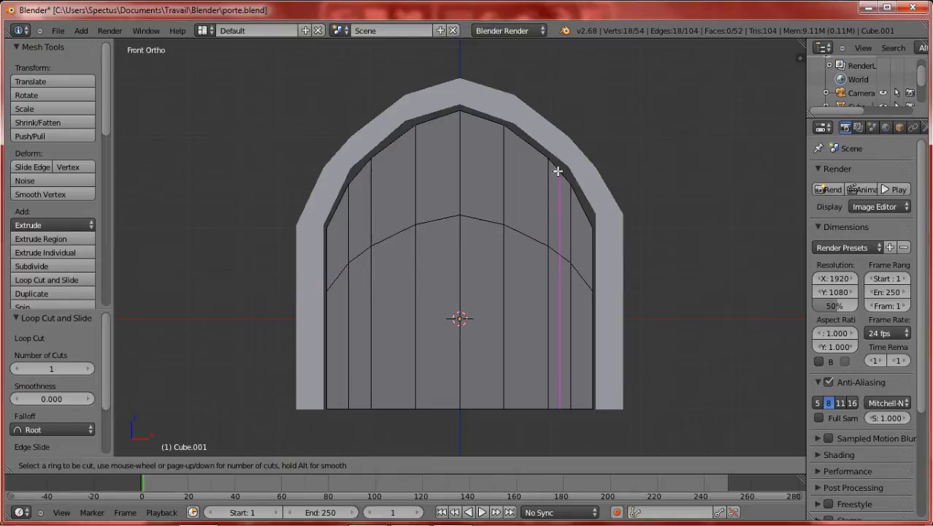
{"action": "left_click", "coordinate": [514, 161]}
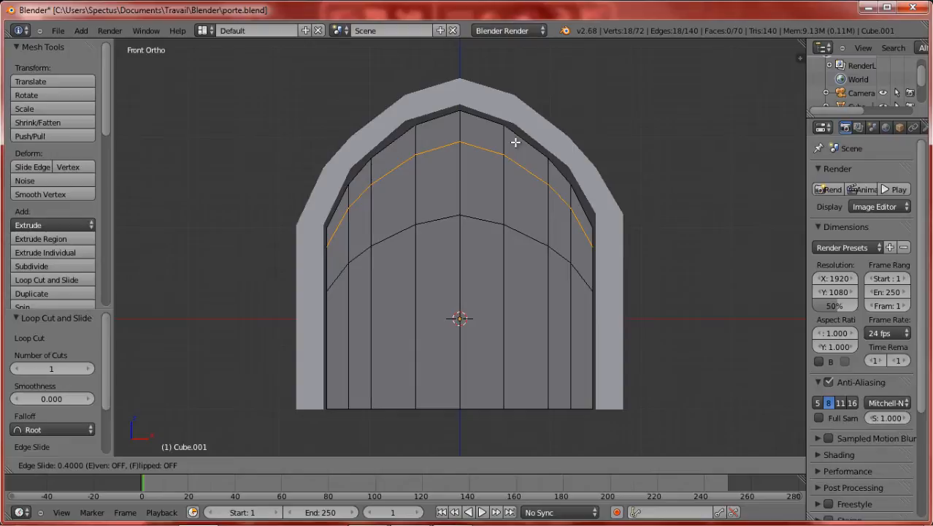
{"action": "left_click", "coordinate": [516, 143]}
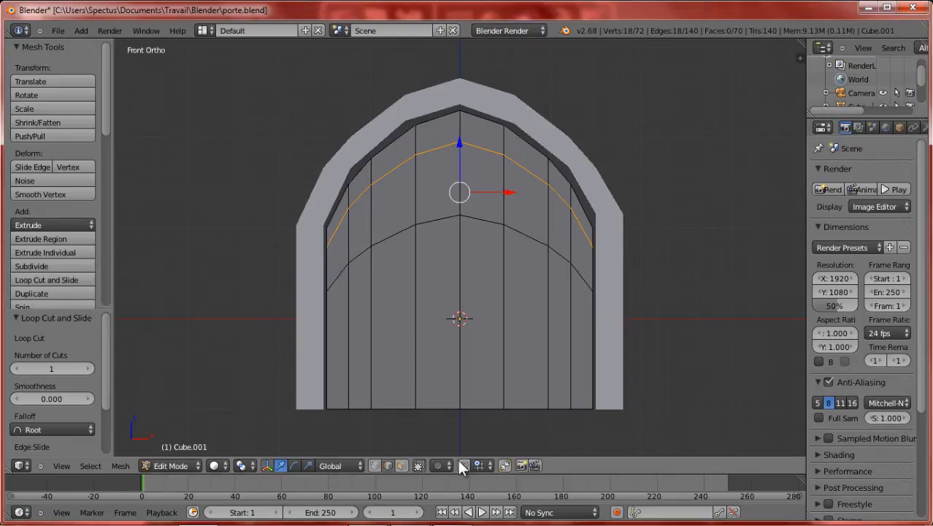
Step: Delete the front and back faces of the four central panels between the two arched loops to open a window
{"action": "left_click", "coordinate": [404, 465]}
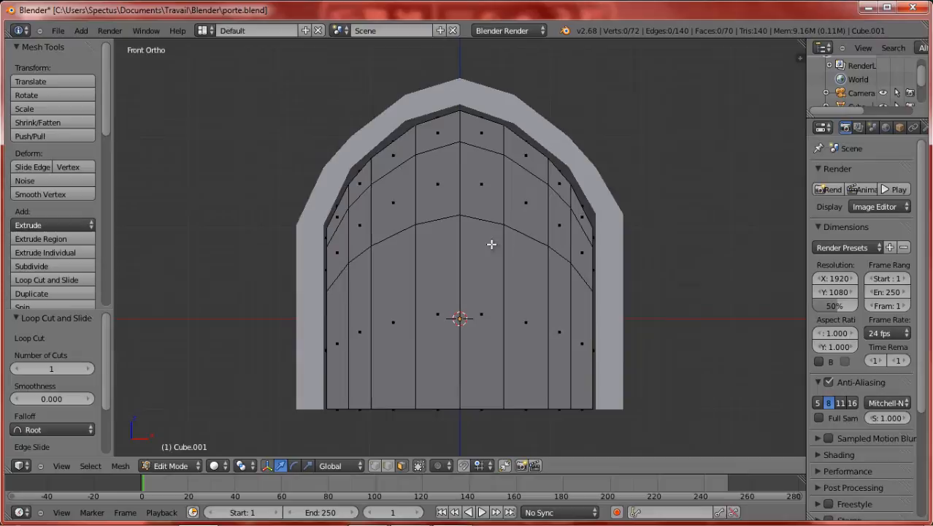
{"action": "right_click", "coordinate": [523, 209]}
{"action": "key", "text": "z"}
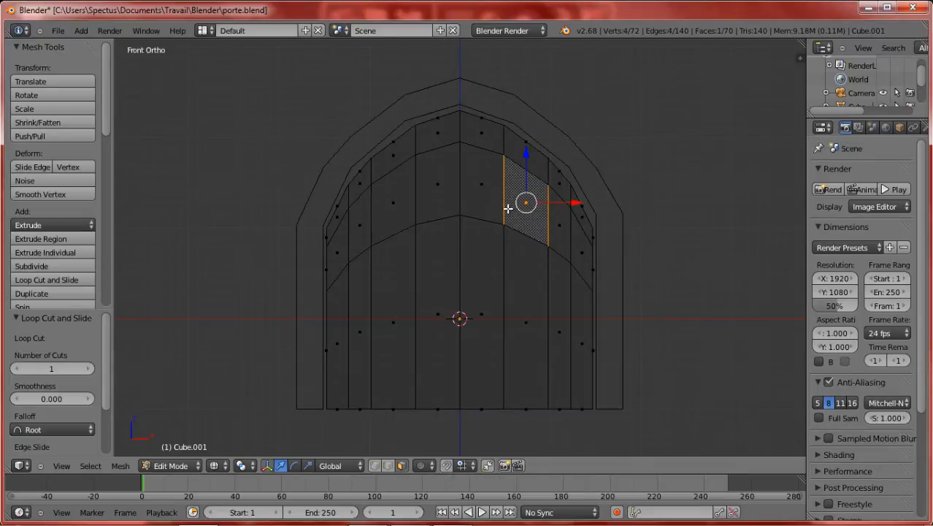
{"action": "key", "text": "c"}
{"action": "scroll", "coordinate": [523, 200], "scroll_direction": "up", "scroll_amount": 3}
{"action": "mouse_move", "coordinate": [523, 200]}
{"action": "left_mouse_down"}
{"action": "mouse_move", "coordinate": [480, 190]}
{"action": "mouse_move", "coordinate": [403, 202]}
{"action": "mouse_move", "coordinate": [459, 194]}
{"action": "left_mouse_up"}
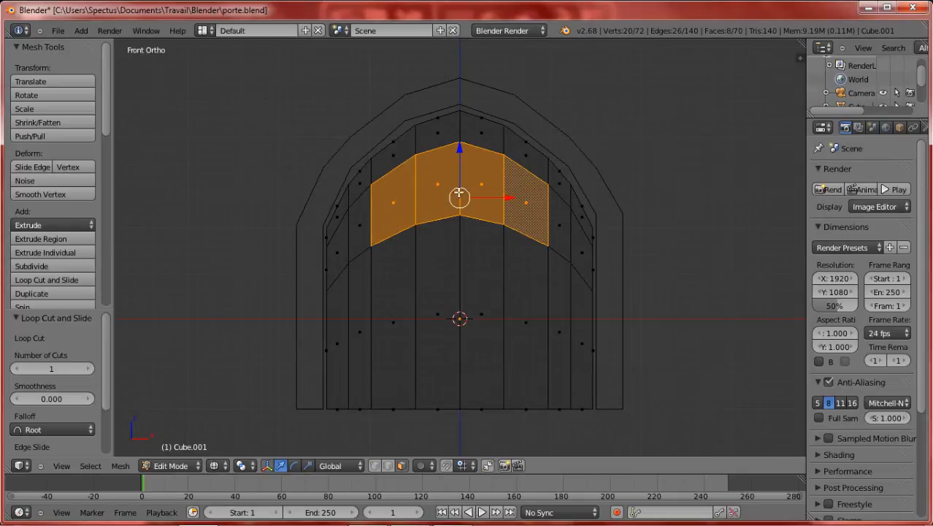
{"action": "key", "text": "Escape"}
{"action": "key", "text": "x"}
{"action": "left_click", "coordinate": [503, 200]}
{"action": "key", "text": "z"}
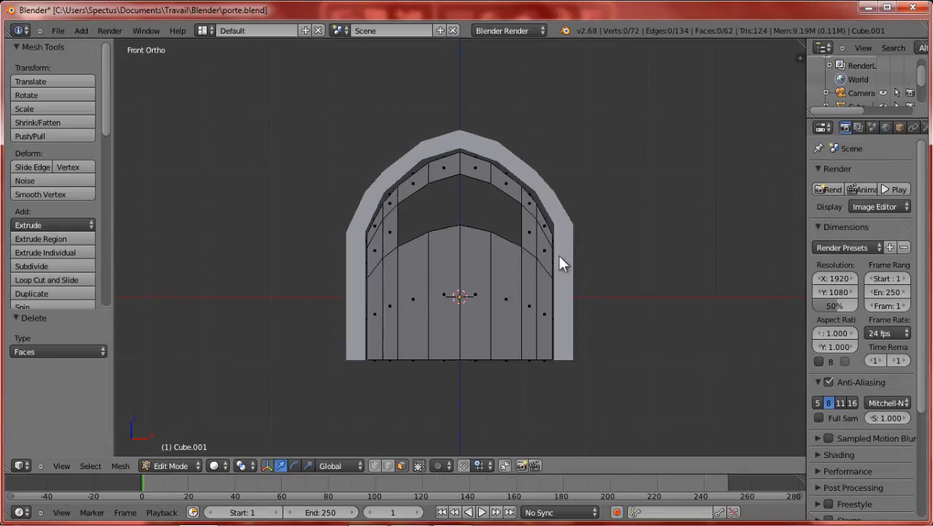
Step: Fill the two left segments of the window's lower rim with faces between the front and back edges
{"action": "key", "text": "Tab"}
{"action": "middle_click_drag", "start_coordinate": [596, 319], "coordinate": [578, 347]}
{"action": "scroll", "coordinate": [481, 255], "scroll_direction": "up", "scroll_amount": 5}
{"action": "key", "text": "Tab"}
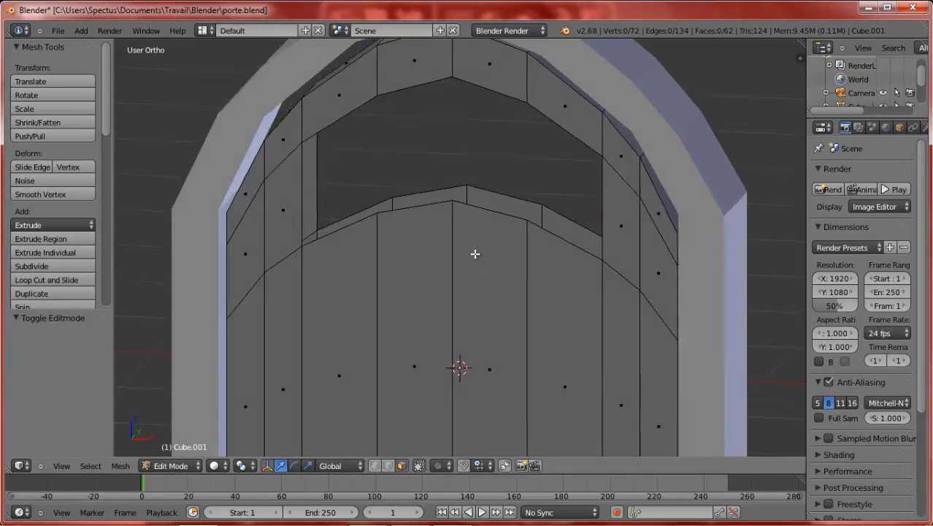
{"action": "middle_click_drag", "start_coordinate": [475, 254], "coordinate": [479, 306]}
{"action": "scroll", "coordinate": [479, 306], "scroll_direction": "up", "scroll_amount": 1}
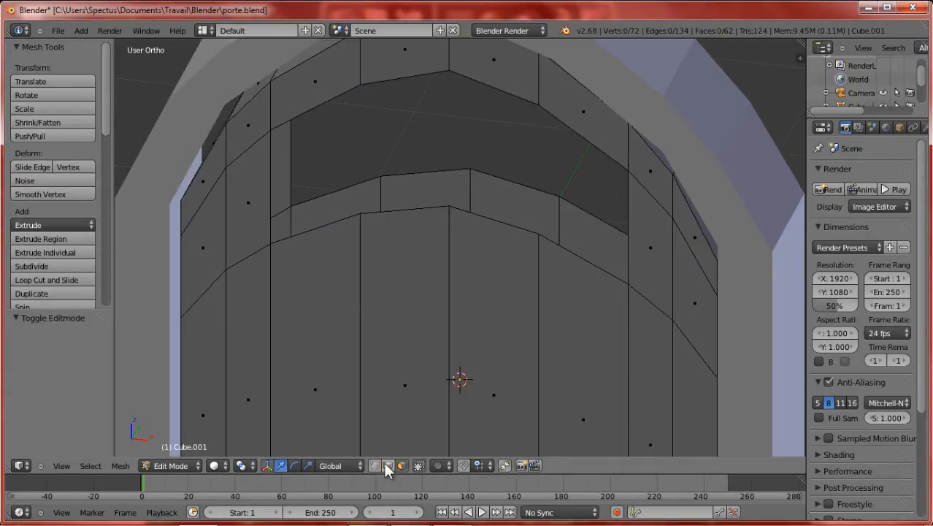
{"action": "right_click", "coordinate": [342, 196]}
{"action": "right_click", "coordinate": [354, 210], "text": "shift"}
{"action": "key", "text": "f"}
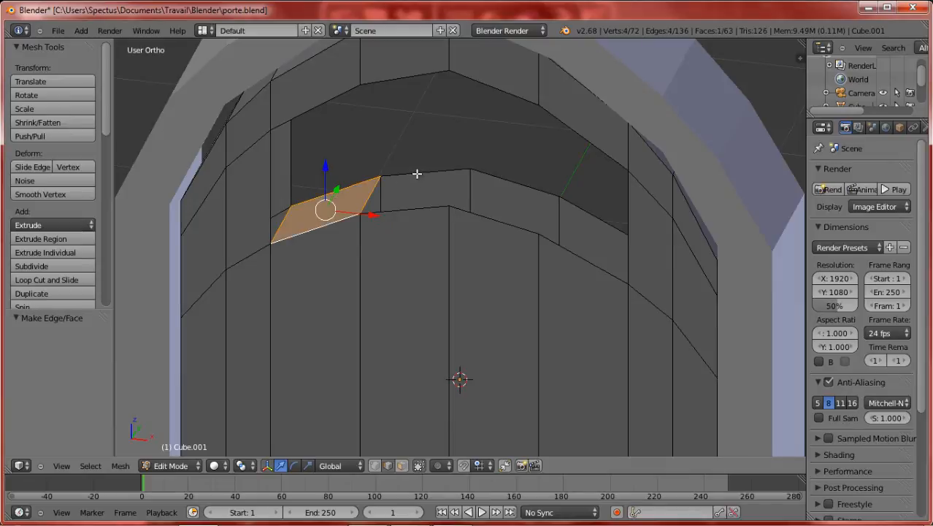
{"action": "right_click", "coordinate": [416, 174]}
{"action": "right_click", "coordinate": [391, 210], "text": "shift"}
{"action": "key", "text": "f"}
Step: Fill the two right segments of the window's lower rim with faces between the front and back edges
{"action": "right_click", "coordinate": [496, 177]}
{"action": "right_click", "coordinate": [475, 214], "text": "shift"}
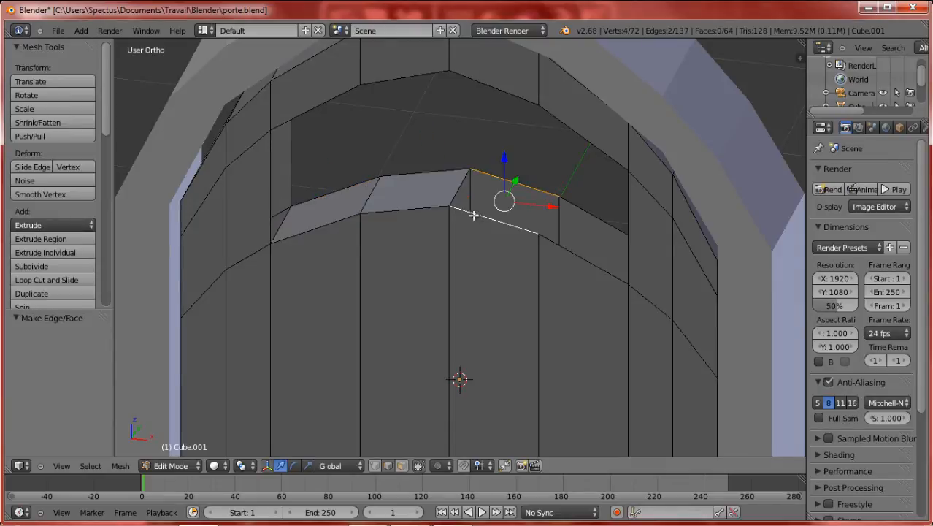
{"action": "right_click", "coordinate": [461, 194], "text": "shift"}
{"action": "key", "text": "f"}
{"action": "right_click", "coordinate": [602, 217]}
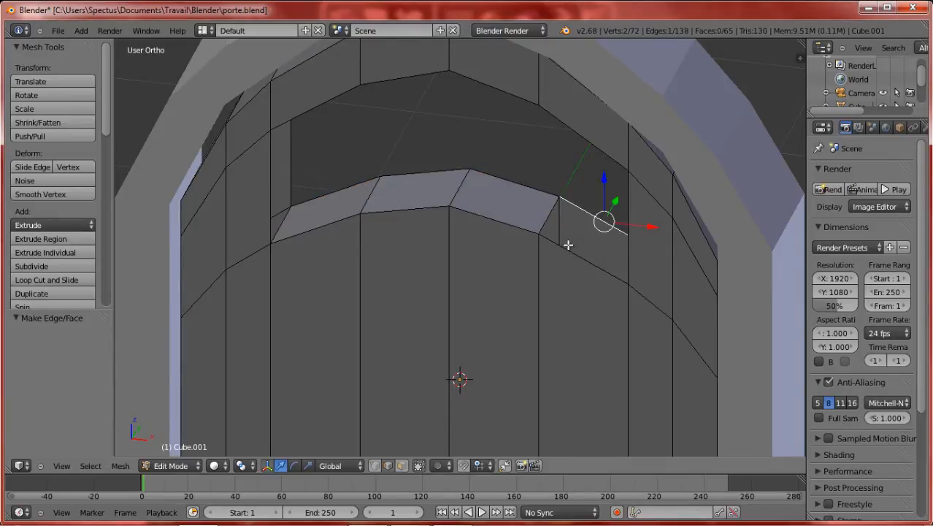
{"action": "right_click", "coordinate": [567, 247], "text": "shift"}
{"action": "key", "text": "f"}
Step: Close the window's right side and the outer right segment of its upper rim with faces
{"action": "middle_click_drag", "start_coordinate": [540, 212], "coordinate": [620, 154]}
{"action": "right_click", "coordinate": [630, 189]}
{"action": "right_click", "coordinate": [639, 175], "text": "shift"}
{"action": "key", "text": "f"}
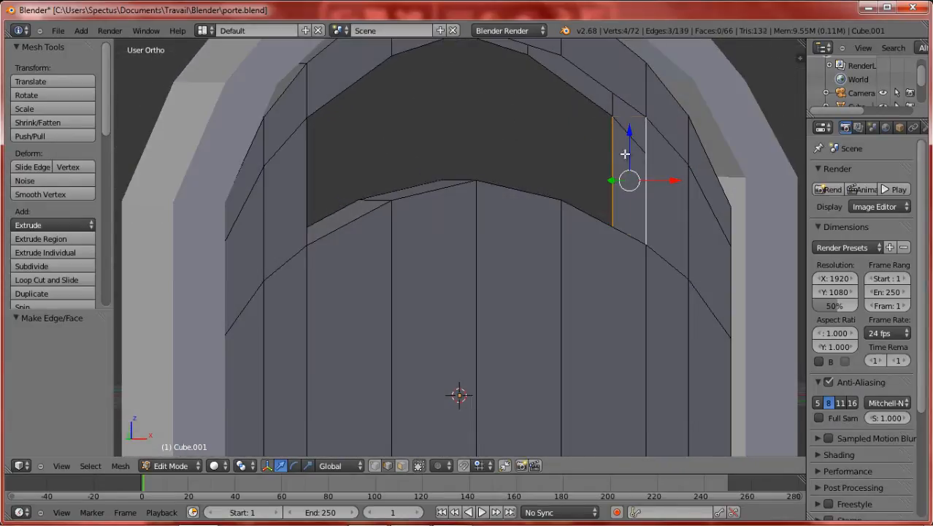
{"action": "right_click", "coordinate": [567, 85]}
{"action": "right_click", "coordinate": [630, 120], "text": "shift"}
{"action": "key", "text": "f"}
Step: Fill the two central segments of the window's upper rim with faces on either side of the peak
{"action": "middle_click_drag", "start_coordinate": [629, 121], "coordinate": [510, 131]}
{"action": "right_click", "coordinate": [496, 155]}
{"action": "right_click", "coordinate": [513, 129], "text": "shift"}
{"action": "right_click", "coordinate": [558, 152], "text": "shift"}
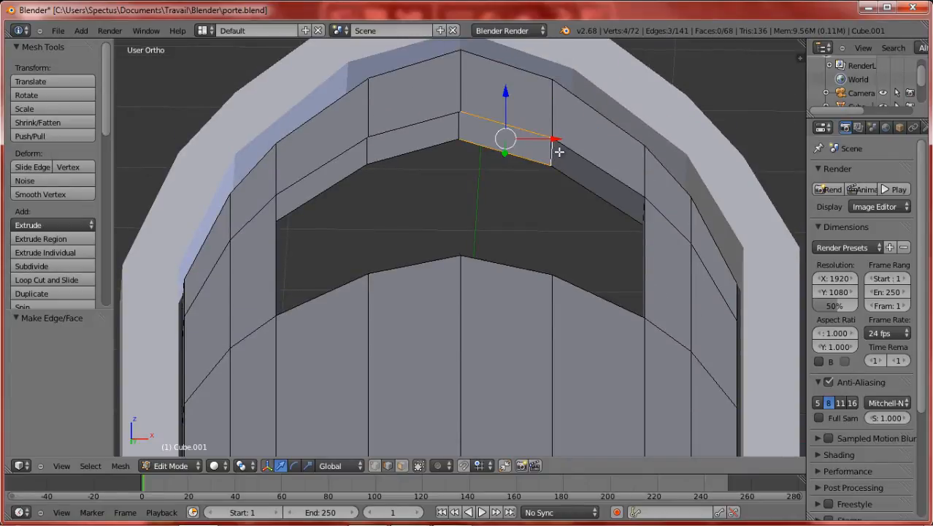
{"action": "key", "text": "f"}
{"action": "right_click", "coordinate": [446, 140]}
{"action": "right_click", "coordinate": [443, 116], "text": "shift"}
{"action": "right_click", "coordinate": [471, 129], "text": "shift"}
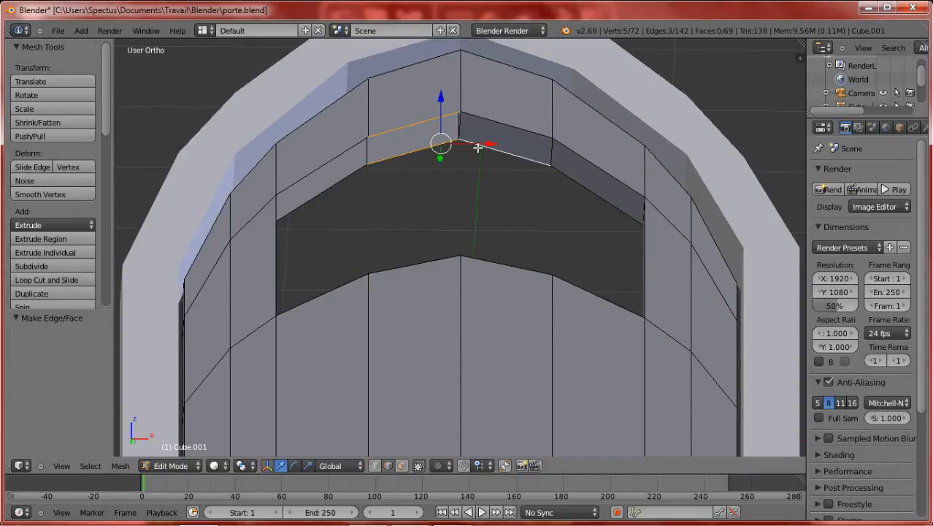
{"action": "right_click", "coordinate": [477, 148], "text": "shift"}
{"action": "middle_click_drag", "start_coordinate": [483, 142], "coordinate": [454, 129]}
{"action": "key", "text": "f"}
Step: Close the outer left segment of the window's upper rim and the window's left side with faces
{"action": "middle_click_drag", "start_coordinate": [517, 162], "coordinate": [408, 188]}
{"action": "right_click_drag", "start_coordinate": [399, 161], "coordinate": [413, 148]}
{"action": "right_click", "coordinate": [411, 151]}
{"action": "right_click", "coordinate": [401, 136], "text": "shift"}
{"action": "right_click", "coordinate": [370, 146], "text": "shift"}
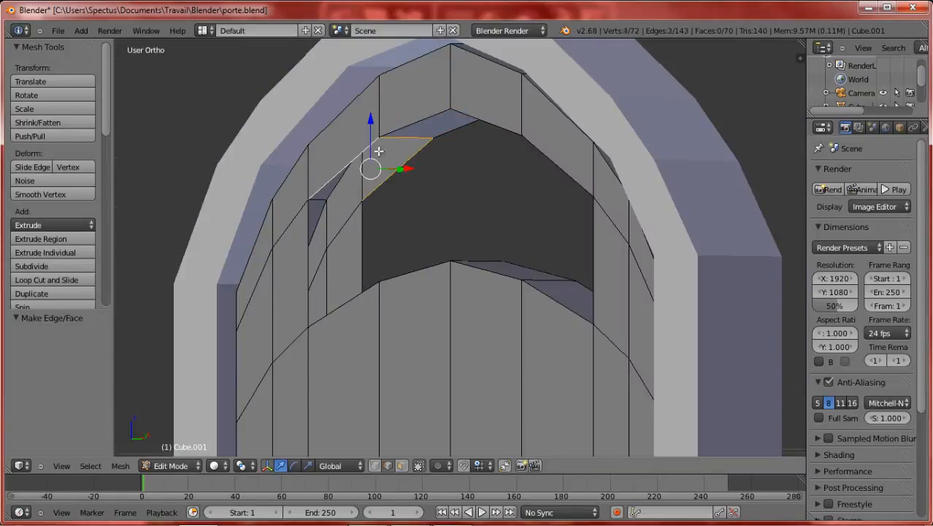
{"action": "key", "text": "f"}
{"action": "middle_click_drag", "start_coordinate": [431, 221], "coordinate": [489, 241]}
{"action": "right_click", "coordinate": [363, 228]}
{"action": "right_click", "coordinate": [336, 179], "text": "shift"}
{"action": "right_click", "coordinate": [307, 227], "text": "shift"}
{"action": "right_click", "coordinate": [321, 270], "text": "shift"}
{"action": "key", "text": "f"}
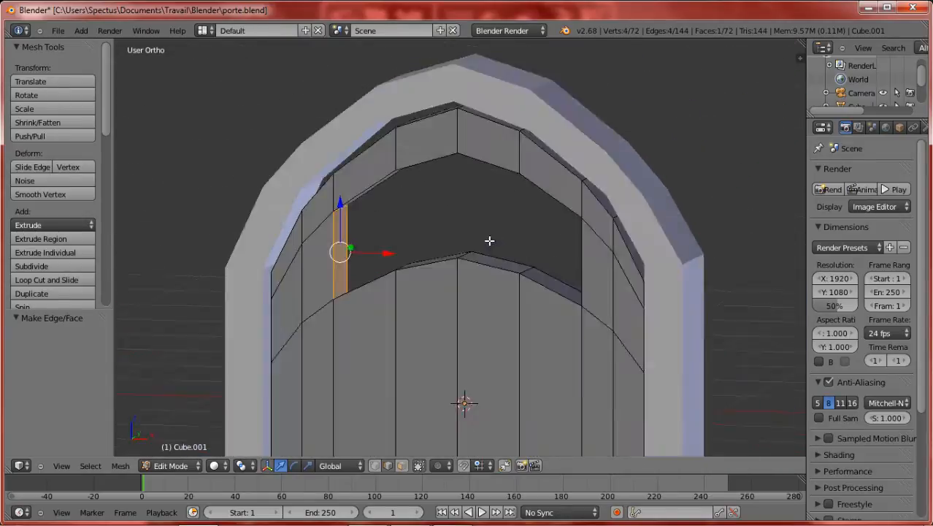
Step: Return the door to object mode and save over the existing file
{"action": "key", "text": "alt+z"}
{"action": "mouse_move", "coordinate": [467, 288]}
{"action": "middle_mouse_down"}
{"action": "mouse_move", "coordinate": [450, 397]}
{"action": "mouse_move", "coordinate": [498, 246]}
{"action": "mouse_move", "coordinate": [617, 300]}
{"action": "mouse_move", "coordinate": [506, 337]}
{"action": "mouse_move", "coordinate": [556, 325]}
{"action": "mouse_move", "coordinate": [533, 266]}
{"action": "middle_mouse_up"}
{"action": "key", "text": "alt+z"}
{"action": "scroll", "coordinate": [533, 267], "scroll_direction": "down", "scroll_amount": 9}
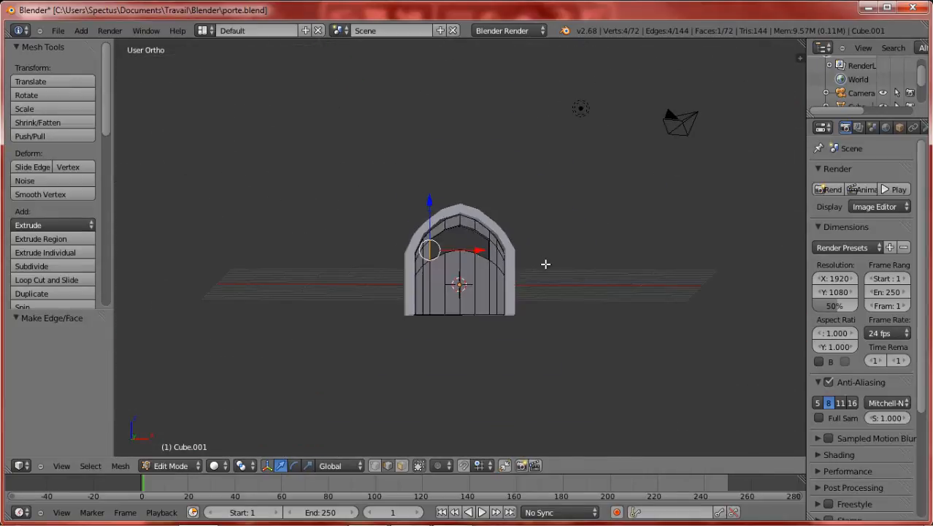
{"action": "key", "text": "Tab"}
{"action": "key", "text": "ctrl+s"}
{"action": "left_click", "coordinate": [566, 314]}
Step: Render the scene to inspect the door's lighting, then return to the 3D view
{"action": "middle_click_drag", "start_coordinate": [566, 314], "coordinate": [464, 281]}
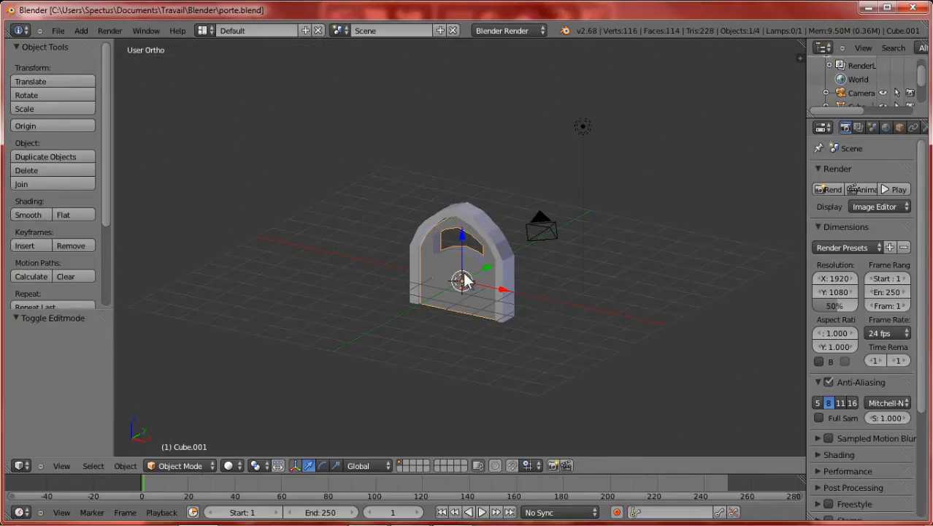
{"action": "key", "text": "F12"}
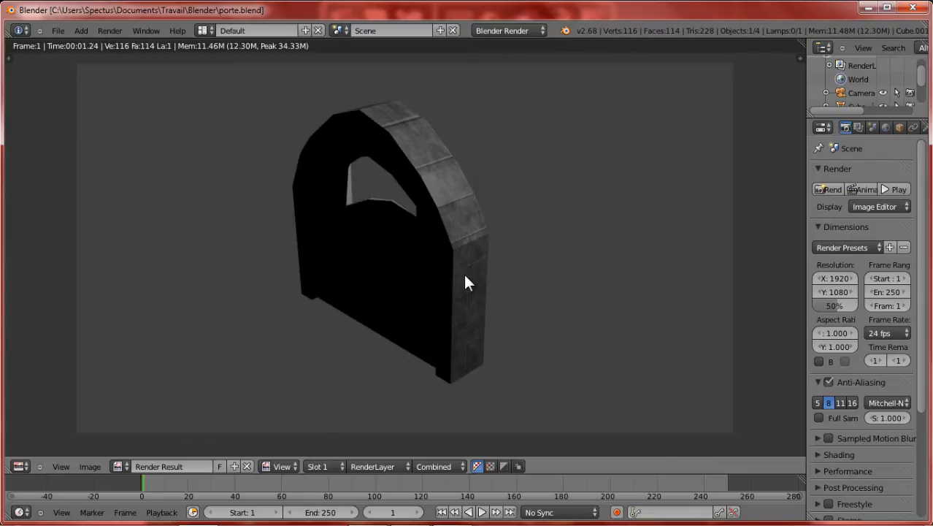
{"action": "key", "text": "Escape"}
Step: Move the lamp along Y to the front of the door and lower it about 1.471 units along Z
{"action": "right_click", "coordinate": [582, 126]}
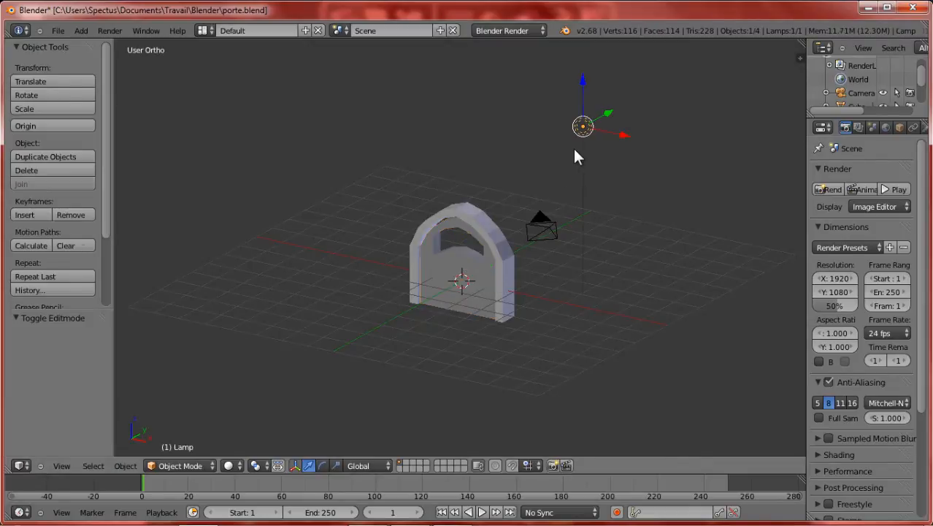
{"action": "middle_click_drag", "start_coordinate": [581, 125], "coordinate": [536, 192]}
{"action": "key", "text": "g"}
{"action": "key", "text": "y"}
{"action": "left_click", "coordinate": [459, 252]}
{"action": "middle_click_drag", "start_coordinate": [458, 251], "coordinate": [528, 109]}
{"action": "key", "text": "g"}
{"action": "key", "text": "z"}
{"action": "left_click", "coordinate": [508, 153]}
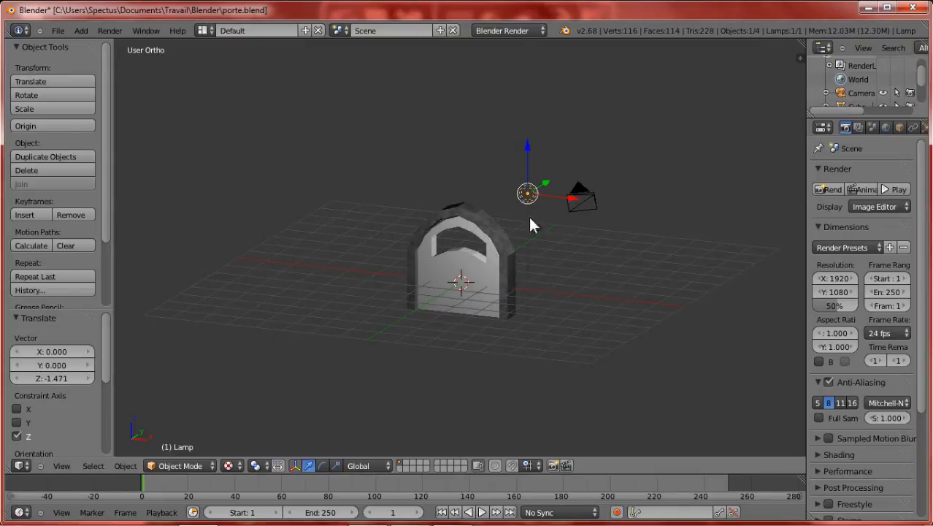
Step: Save over the existing file and render the scene with the repositioned lamp
{"action": "key", "text": "ctrl+s"}
{"action": "left_click", "coordinate": [523, 229]}
{"action": "key", "text": "F12"}
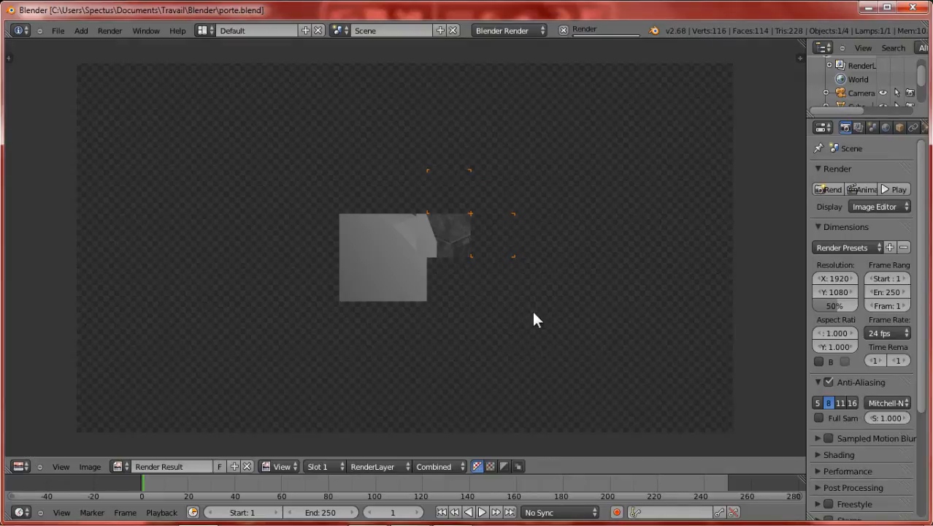
{"action": "key", "text": "Escape"}
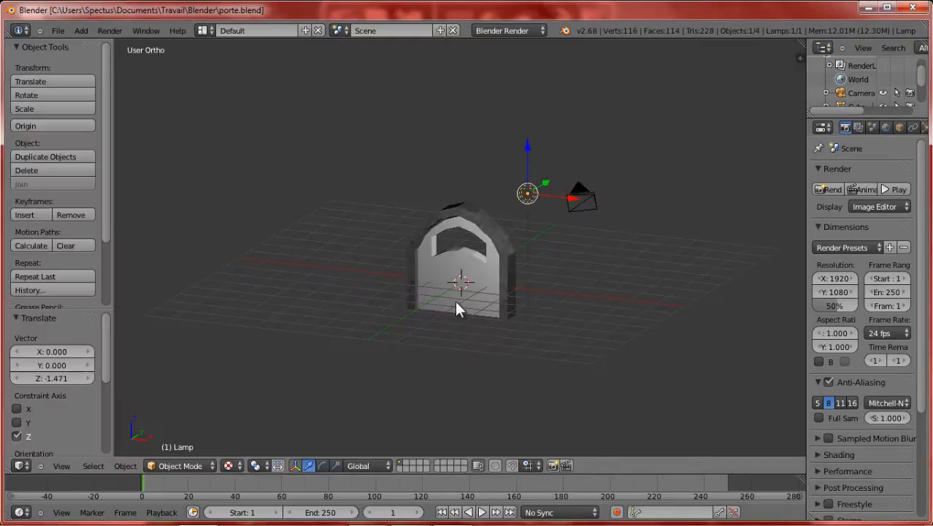
{"action": "scroll", "coordinate": [457, 306], "scroll_direction": "up", "scroll_amount": 7}
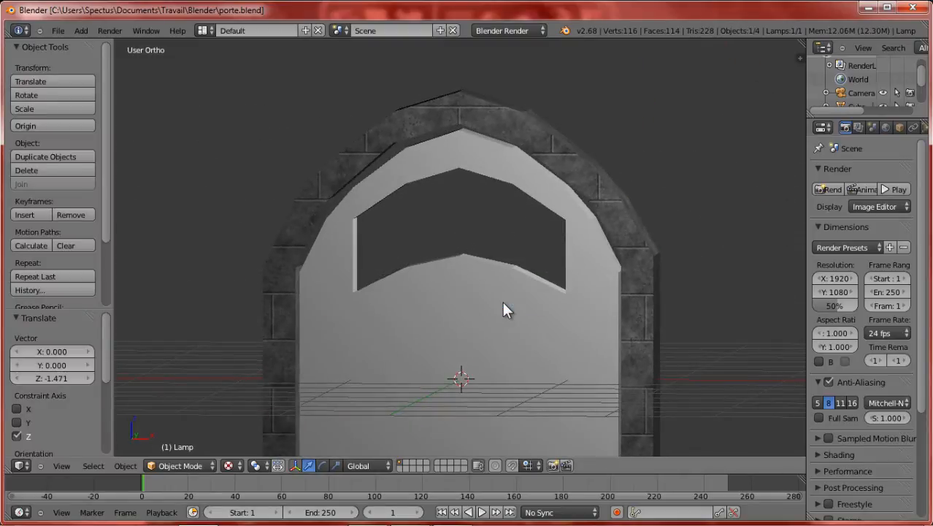
Step: Open the door mesh in edit mode and show it as a wireframe from the front
{"action": "key", "text": "KP_1"}
{"action": "right_click", "coordinate": [501, 278]}
{"action": "key", "text": "Tab"}
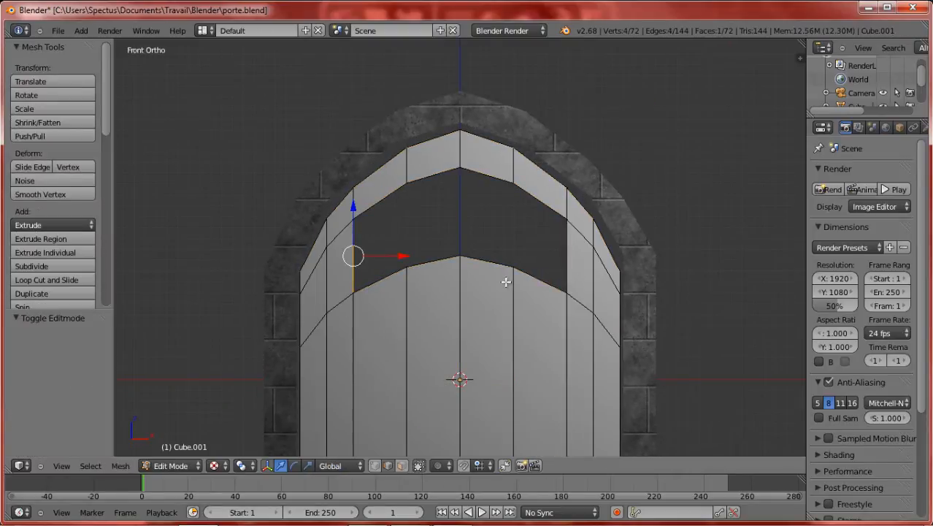
{"action": "middle_click_drag", "start_coordinate": [523, 294], "coordinate": [454, 434]}
{"action": "key", "text": "KP_1"}
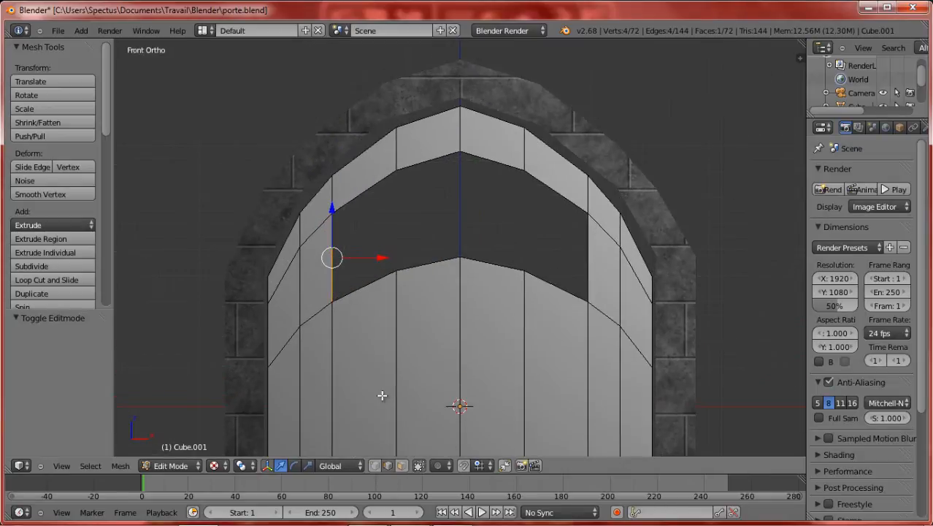
{"action": "key", "text": "z"}
{"action": "key", "text": "z"}
{"action": "key", "text": "z"}
{"action": "key", "text": "z"}
{"action": "key", "text": "z"}
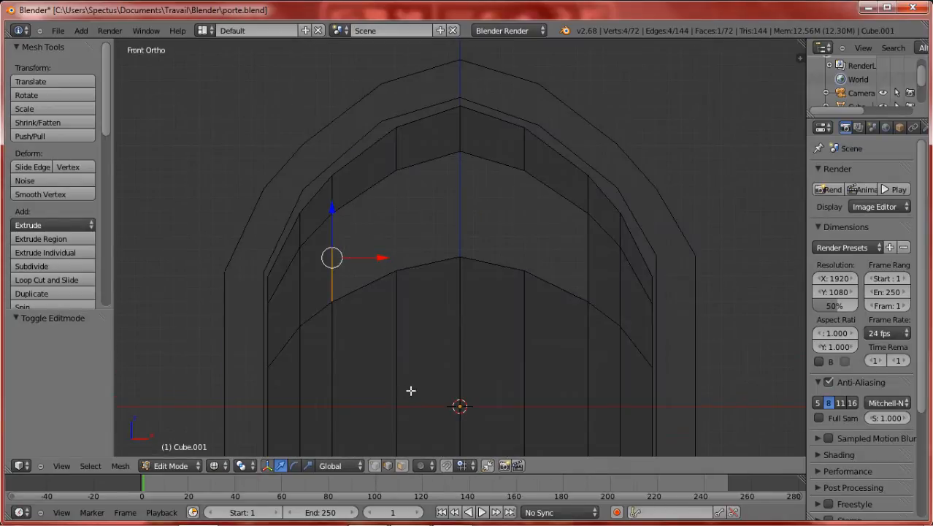
Step: Flatten the vertices along the window opening's curved lower edge by scaling them to 0 along Z, and return to object mode
{"action": "left_click", "coordinate": [405, 467]}
{"action": "key", "text": "Tab"}
{"action": "key", "text": "Tab"}
{"action": "left_click", "coordinate": [386, 465]}
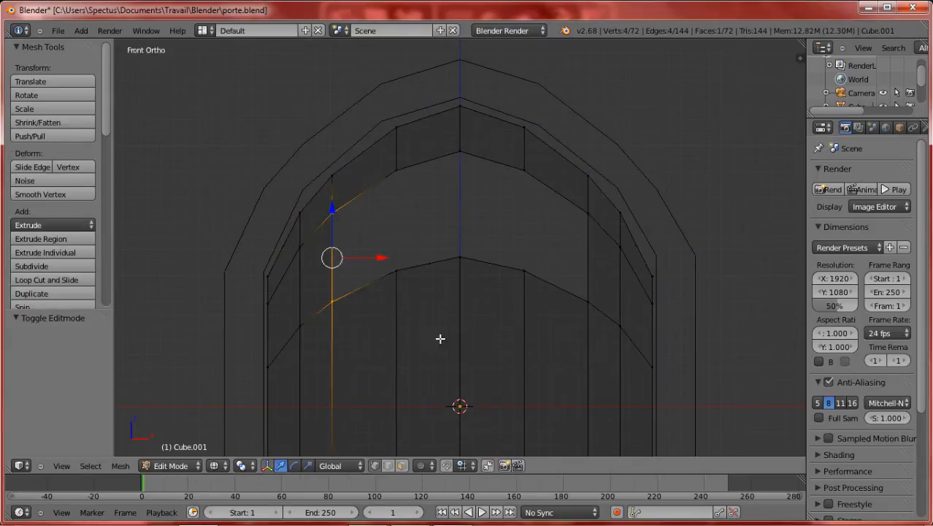
{"action": "right_click", "coordinate": [521, 270]}
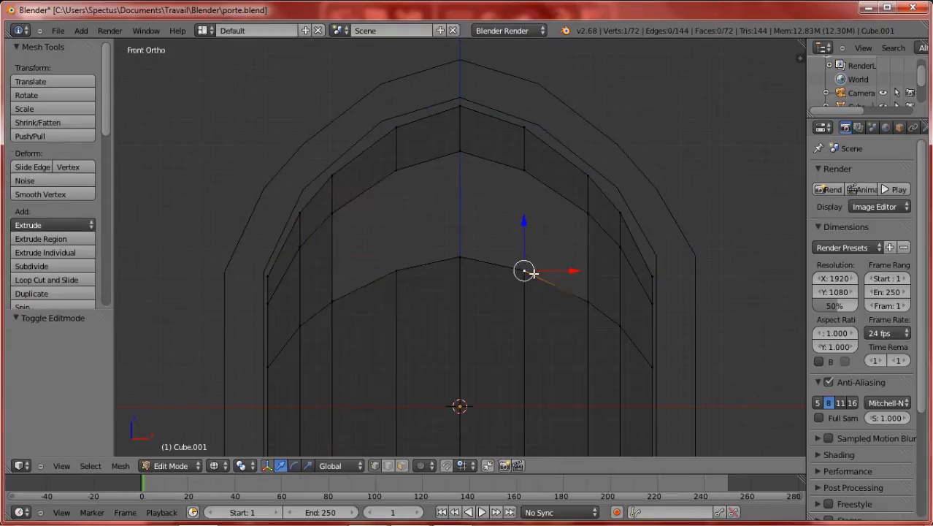
{"action": "right_click", "coordinate": [453, 272], "text": "shift"}
{"action": "right_click", "coordinate": [400, 276], "text": "shift"}
{"action": "right_click", "coordinate": [340, 303], "text": "shift"}
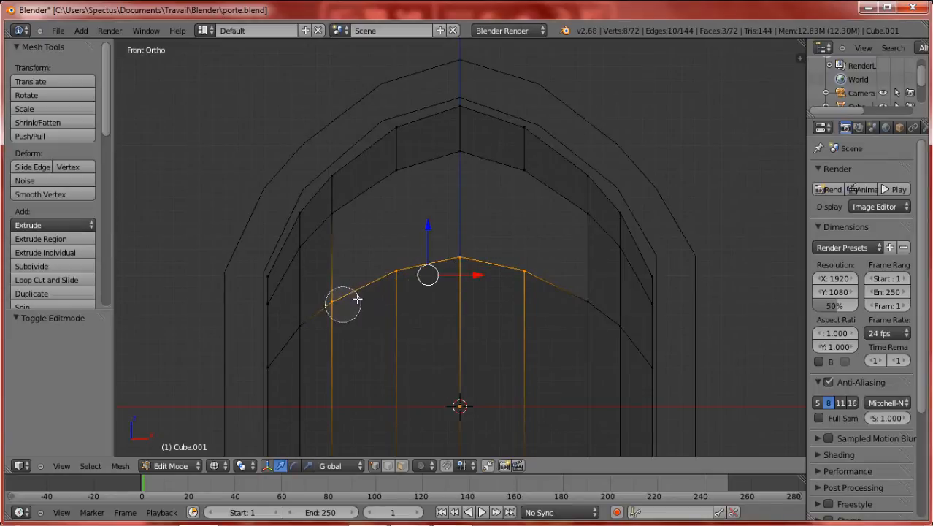
{"action": "right_click", "coordinate": [531, 271], "text": "shift"}
{"action": "right_click", "coordinate": [584, 304], "text": "shift"}
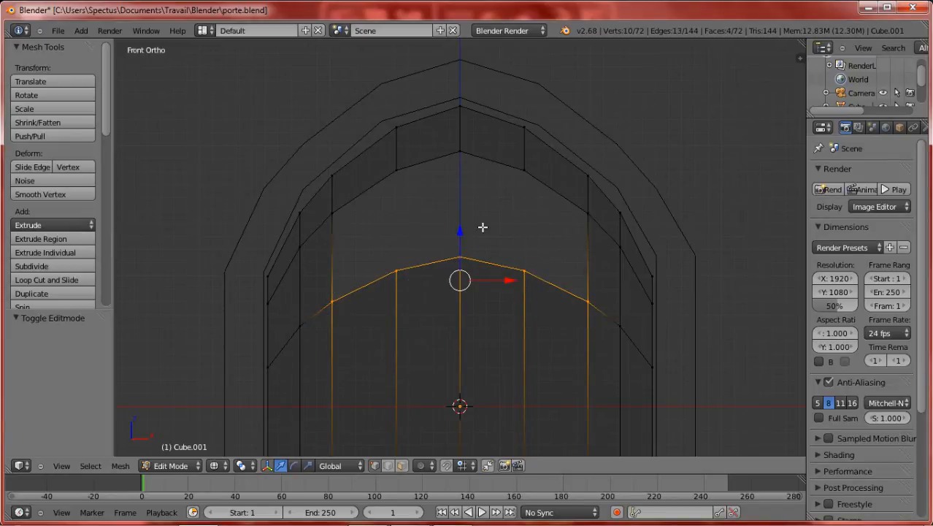
{"action": "key", "text": "s"}
{"action": "key", "text": "z"}
{"action": "key", "text": "0"}
{"action": "key", "text": "Return"}
{"action": "key", "text": "Tab"}
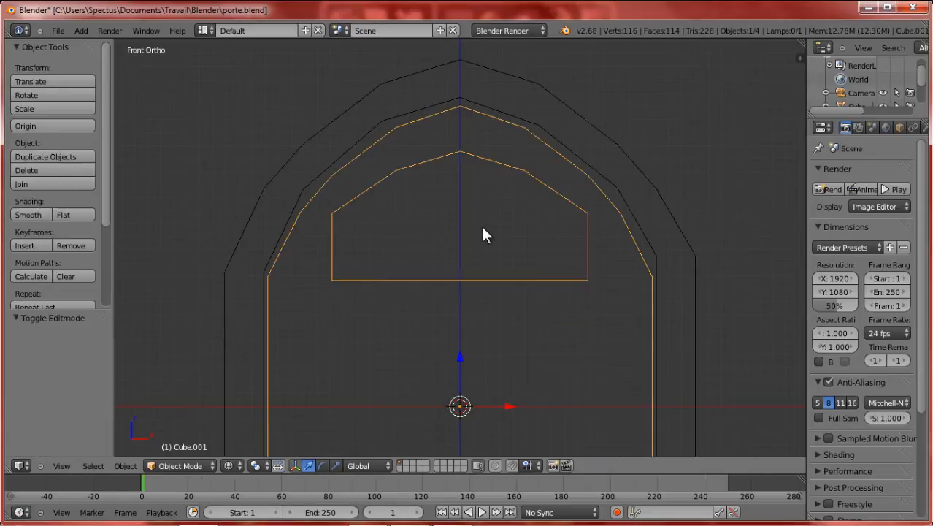
Step: Inspect the straightened window edge in solid shading and save the file
{"action": "middle_click_drag", "start_coordinate": [489, 238], "coordinate": [513, 247]}
{"action": "scroll", "coordinate": [514, 248], "scroll_direction": "up", "scroll_amount": 3}
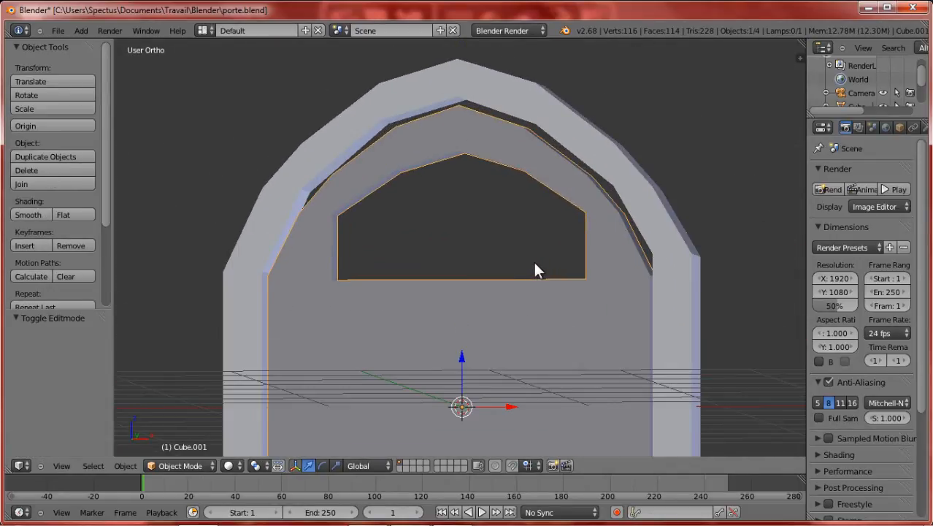
{"action": "key", "text": "ctrl+s"}
Step: Narrow the window opening by scaling its two vertical side faces to about 0.81 along X, and return to object mode
{"action": "middle_click_drag", "start_coordinate": [547, 291], "coordinate": [615, 306]}
{"action": "key", "text": "Tab"}
{"action": "left_click", "coordinate": [401, 465]}
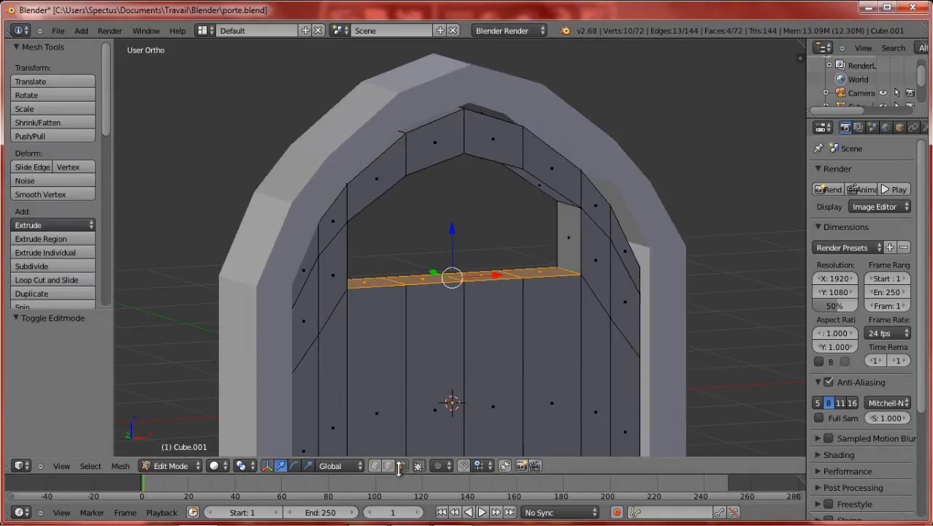
{"action": "right_click", "coordinate": [572, 215]}
{"action": "middle_click_drag", "start_coordinate": [540, 233], "coordinate": [449, 255]}
{"action": "right_click", "coordinate": [347, 235], "text": "shift"}
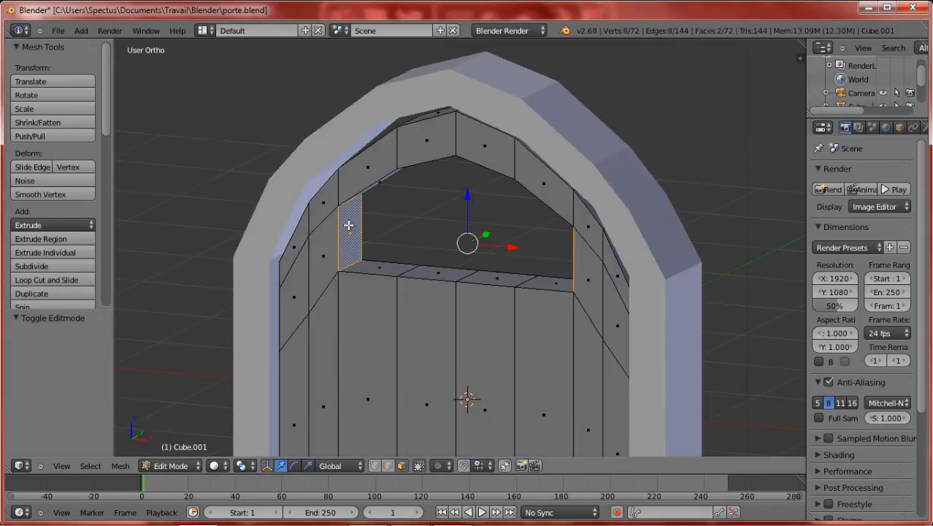
{"action": "key", "text": "KP_1"}
{"action": "key", "text": "s"}
{"action": "key", "text": "x"}
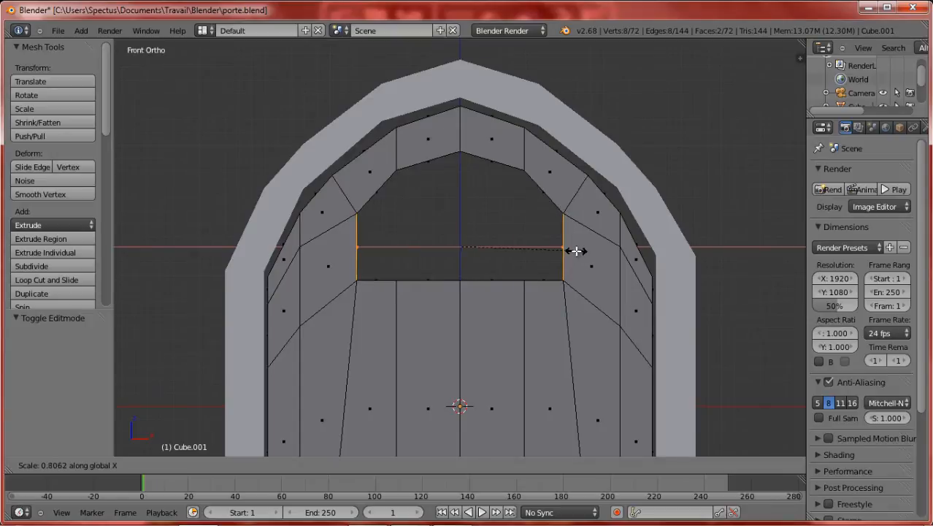
{"action": "left_click", "coordinate": [577, 252]}
{"action": "key", "text": "Tab"}
{"action": "scroll", "coordinate": [562, 274], "scroll_direction": "down", "scroll_amount": 4}
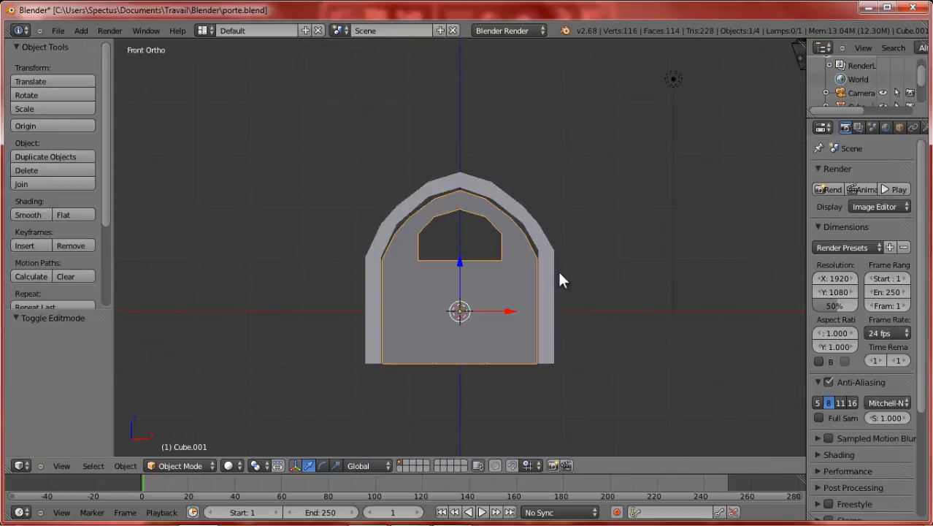
Step: Check the narrowed window opening and save over the existing porte.blend file
{"action": "middle_click_drag", "start_coordinate": [558, 278], "coordinate": [539, 331]}
{"action": "key", "text": "ctrl+s"}
{"action": "left_click", "coordinate": [595, 346]}
{"action": "scroll", "coordinate": [504, 274], "scroll_direction": "up", "scroll_amount": 5}
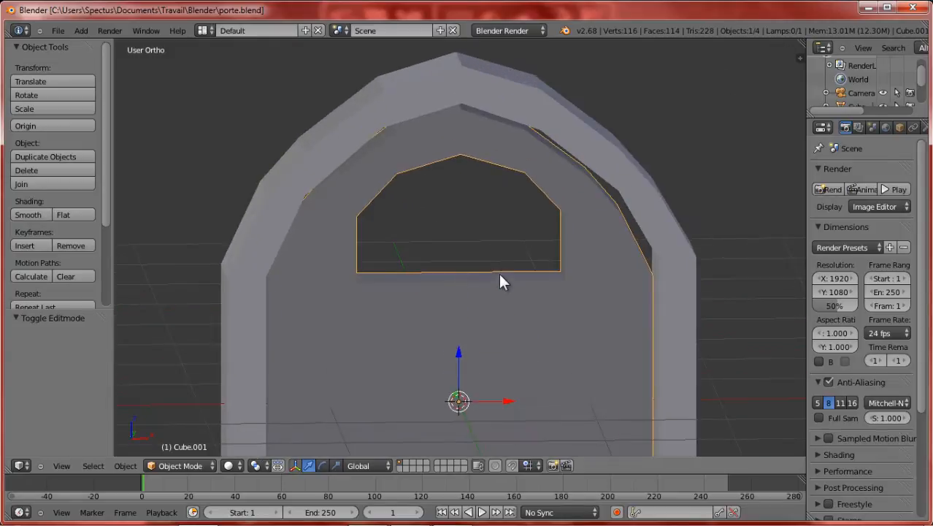
{"action": "key", "text": "ctrl+s"}
{"action": "left_click", "coordinate": [610, 64]}
{"action": "scroll", "coordinate": [552, 174], "scroll_direction": "down", "scroll_amount": 4}
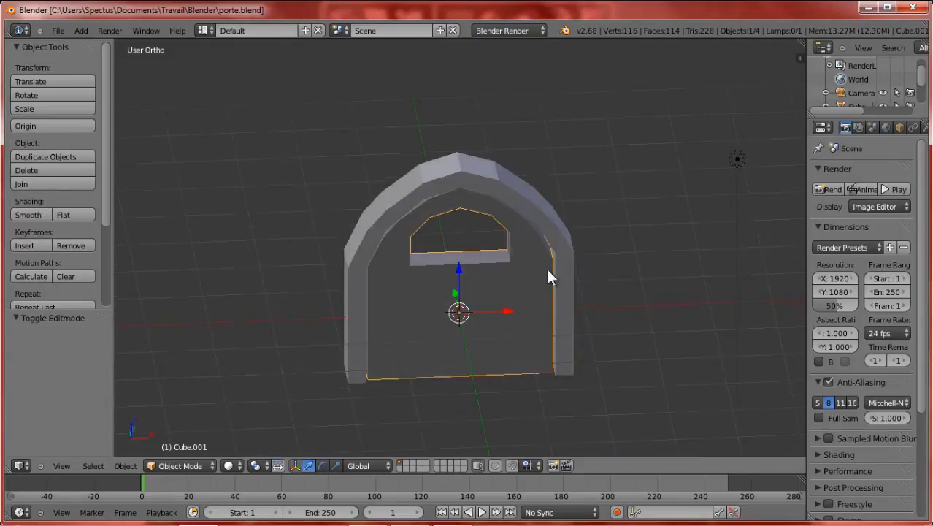
{"action": "middle_click_drag", "start_coordinate": [548, 270], "coordinate": [519, 210]}
{"action": "scroll", "coordinate": [519, 210], "scroll_direction": "up", "scroll_amount": 1}
{"action": "scroll", "coordinate": [519, 210], "scroll_direction": "down", "scroll_amount": 2, "text": "shift"}
{"action": "scroll", "coordinate": [518, 213], "scroll_direction": "up", "scroll_amount": 4, "text": "ctrl"}
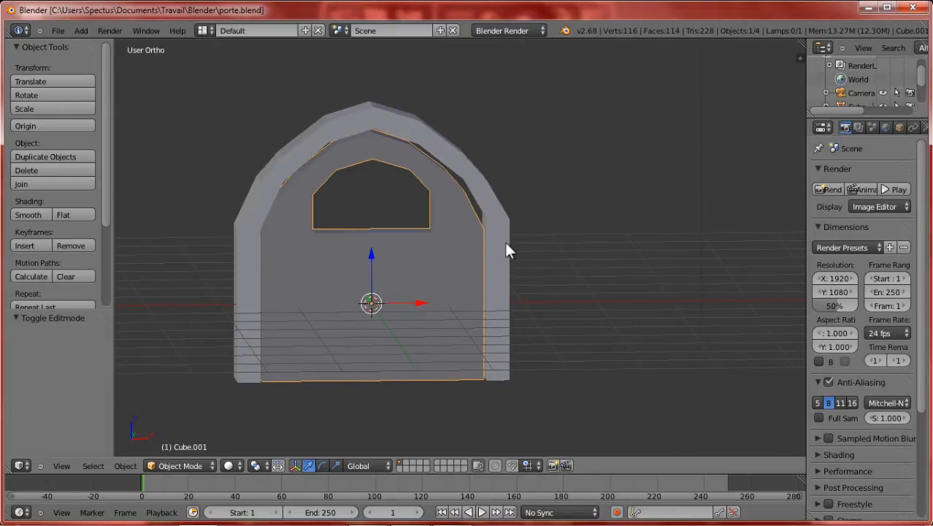
{"action": "scroll", "coordinate": [504, 246], "scroll_direction": "down", "scroll_amount": 1}
{"action": "scroll", "coordinate": [467, 243], "scroll_direction": "down", "scroll_amount": 1, "text": "shift"}
{"action": "scroll", "coordinate": [409, 227], "scroll_direction": "up", "scroll_amount": 2}
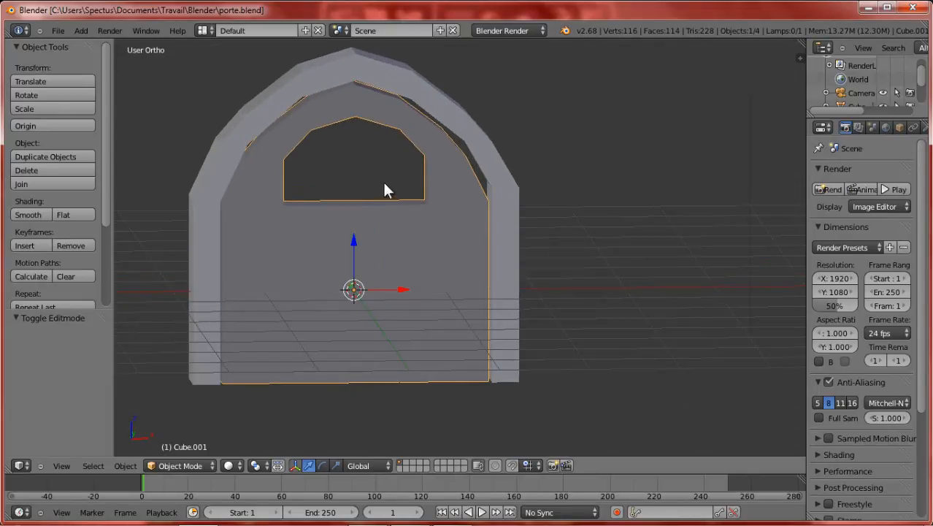
{"action": "key", "text": "Tab"}
{"action": "key", "text": "Tab"}
{"action": "middle_click_drag", "start_coordinate": [385, 183], "coordinate": [374, 207]}
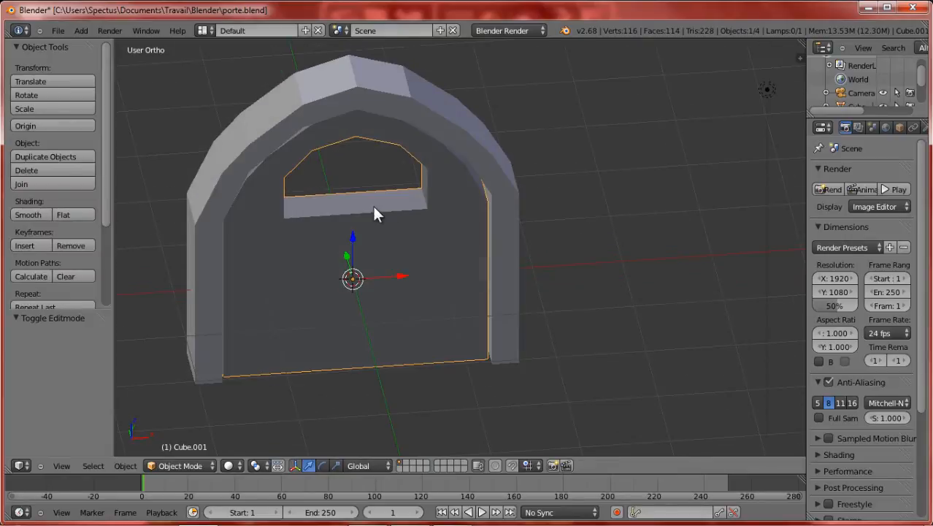
Step: Add a cylinder mesh and set its vertex count to 6
{"action": "key", "text": "shift+a"}
{"action": "mouse_move", "coordinate": [370, 206]}
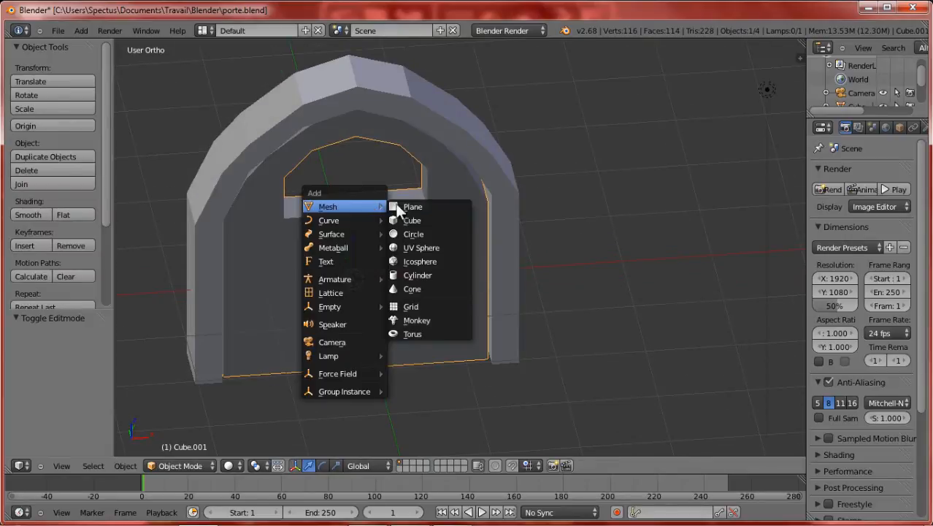
{"action": "left_click", "coordinate": [436, 271]}
{"action": "scroll", "coordinate": [447, 269], "scroll_direction": "down", "scroll_amount": 2}
{"action": "scroll", "coordinate": [408, 292], "scroll_direction": "up", "scroll_amount": 2}
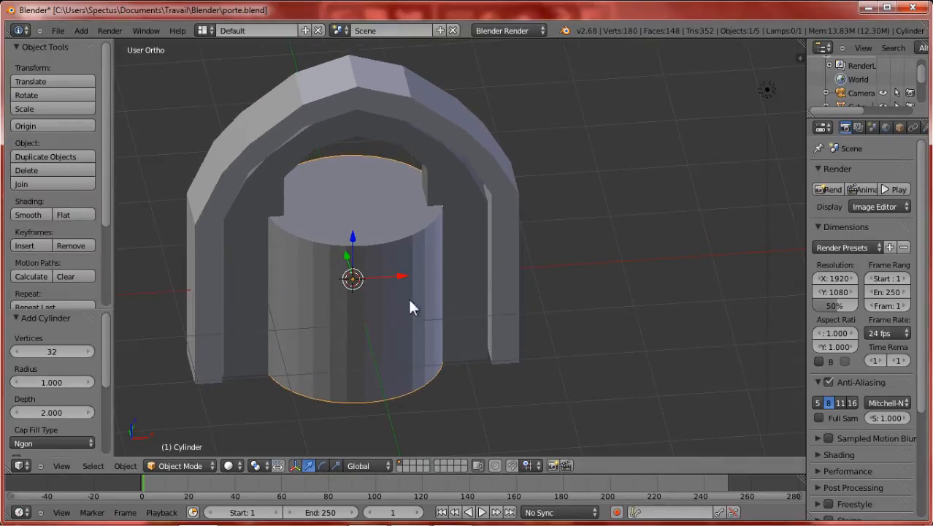
{"action": "left_click", "coordinate": [64, 351]}
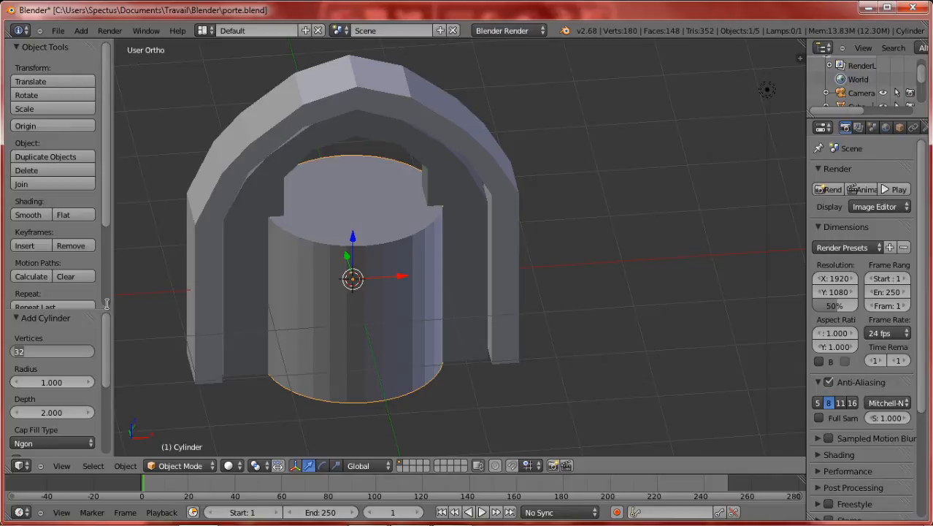
{"action": "type", "text": "4"}
{"action": "key", "text": "Return"}
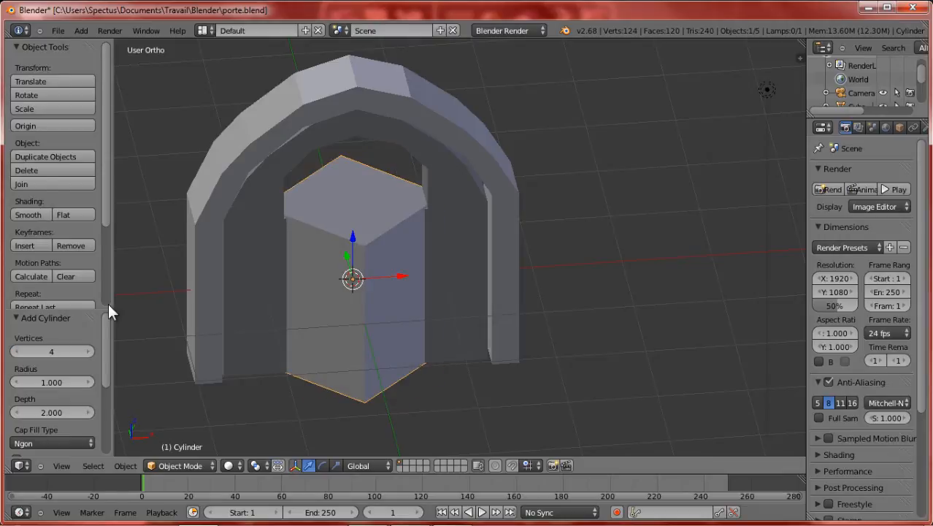
{"action": "left_click", "coordinate": [87, 351]}
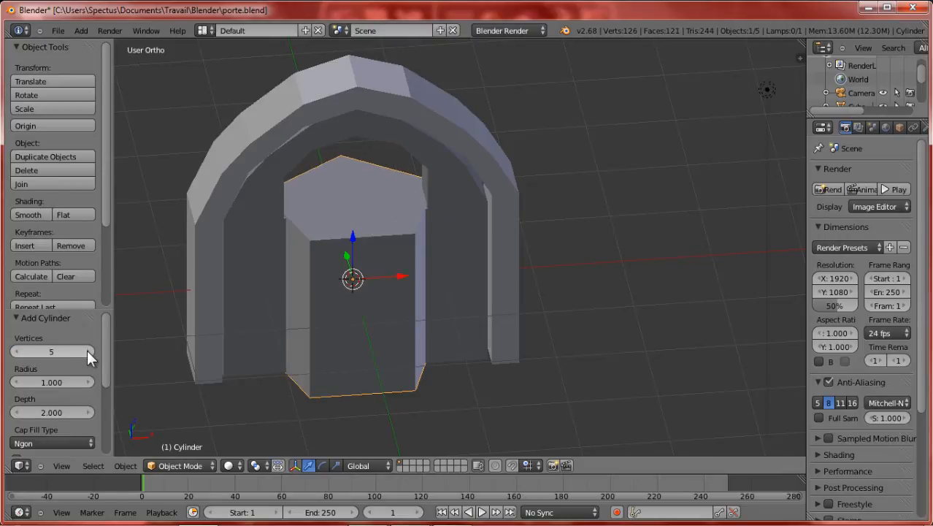
{"action": "left_click", "coordinate": [87, 351]}
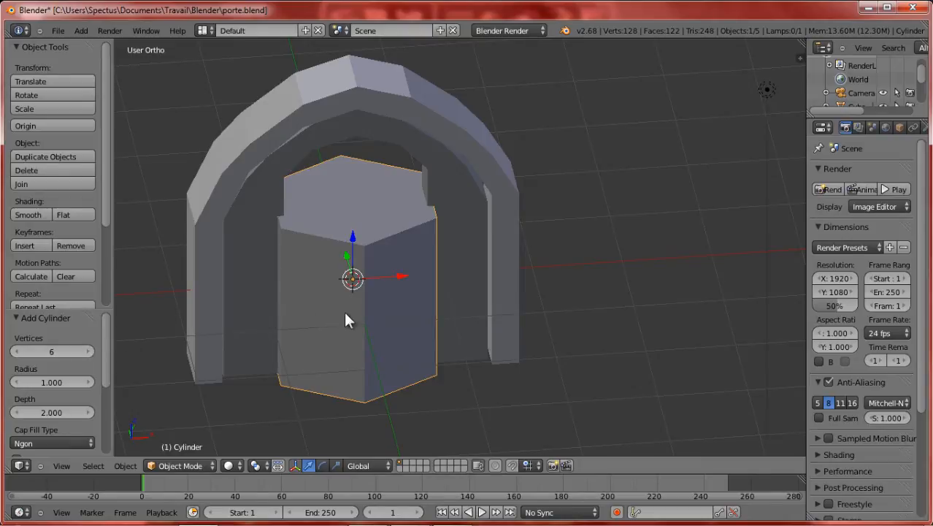
Step: Scale the cylinder to about 0.06 and move it about -0.567 along X and 1.035 along Z into the window opening
{"action": "key", "text": "KP_1"}
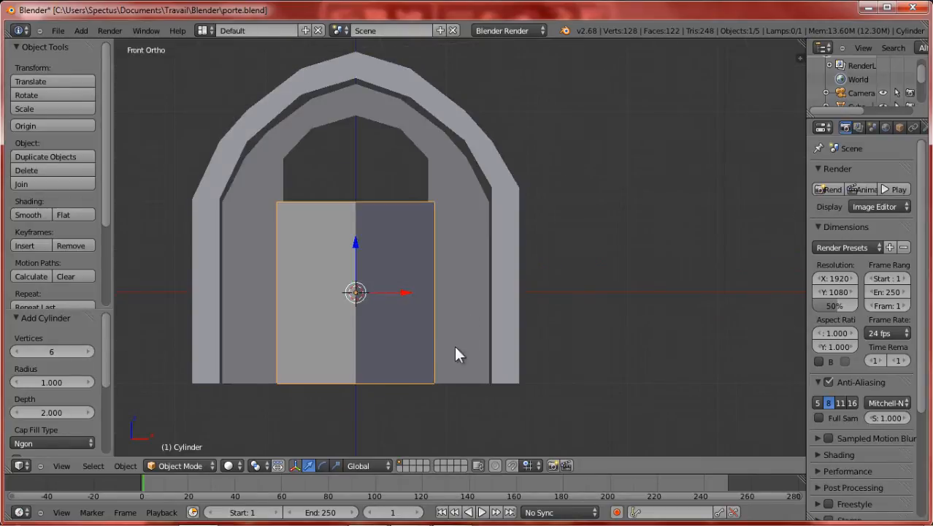
{"action": "key", "text": "s"}
{"action": "left_click", "coordinate": [360, 298]}
{"action": "key", "text": "z"}
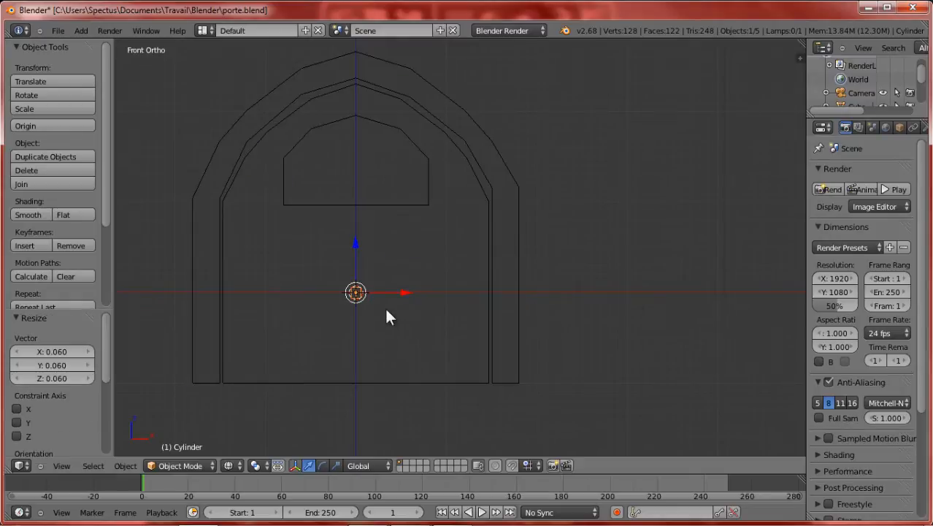
{"action": "key", "text": "g"}
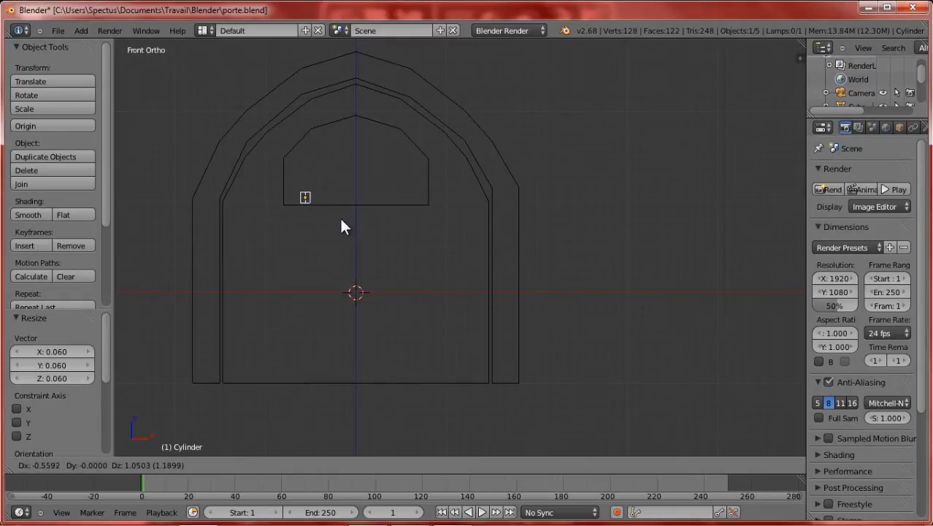
{"action": "left_click", "coordinate": [340, 222]}
Step: Lower the small cylinder slightly along Z so its base rests on the window opening's lower edge
{"action": "key", "text": "z"}
{"action": "mouse_move", "coordinate": [396, 241]}
{"action": "middle_mouse_down"}
{"action": "mouse_move", "coordinate": [424, 349]}
{"action": "mouse_move", "coordinate": [396, 327]}
{"action": "mouse_move", "coordinate": [304, 319]}
{"action": "mouse_move", "coordinate": [332, 294]}
{"action": "mouse_move", "coordinate": [371, 293]}
{"action": "mouse_move", "coordinate": [433, 273]}
{"action": "middle_mouse_up"}
{"action": "scroll", "coordinate": [432, 266], "scroll_direction": "up", "scroll_amount": 1}
{"action": "key", "text": "KP_1"}
{"action": "scroll", "coordinate": [393, 268], "scroll_direction": "down", "scroll_amount": 5, "text": "ctrl"}
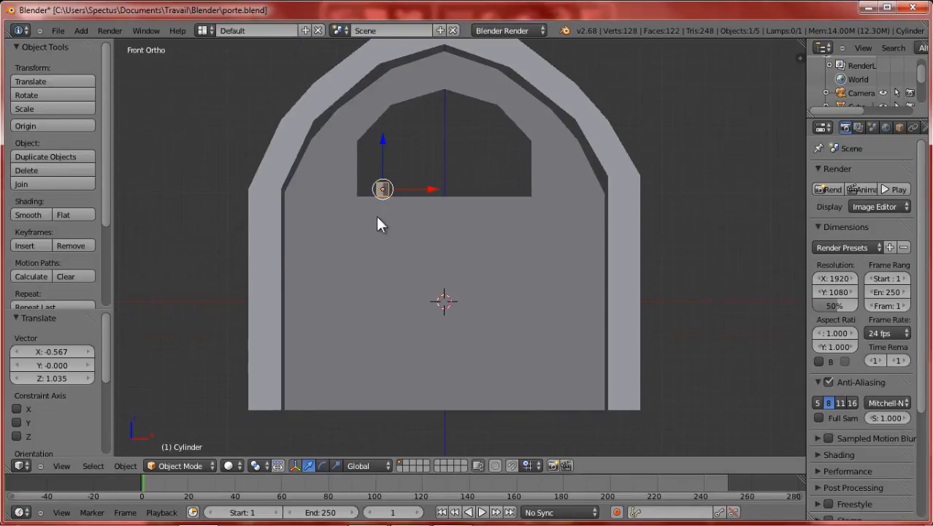
{"action": "scroll", "coordinate": [378, 219], "scroll_direction": "up", "scroll_amount": 4, "text": "shift"}
{"action": "scroll", "coordinate": [401, 273], "scroll_direction": "up", "scroll_amount": 5}
{"action": "key", "text": "g"}
{"action": "key", "text": "z"}
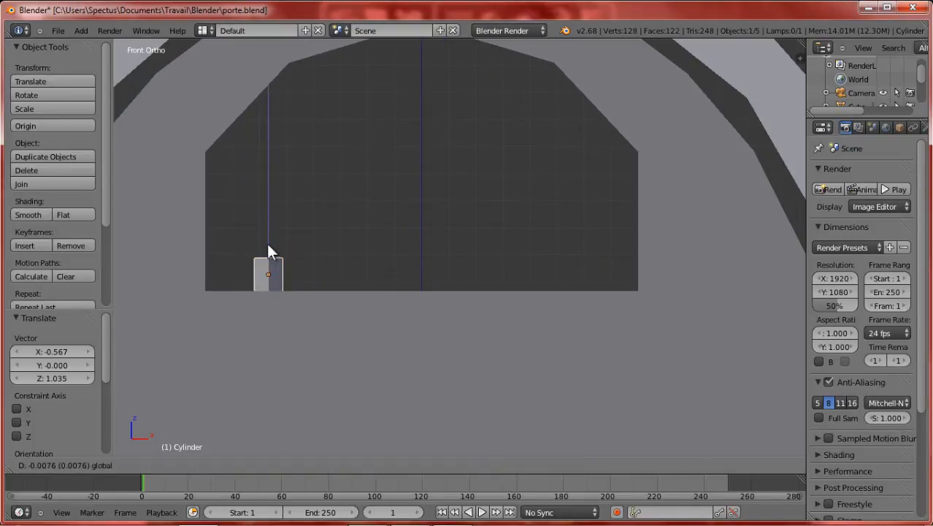
{"action": "left_click", "coordinate": [266, 242]}
{"action": "key", "text": "z"}
{"action": "key", "text": "z"}
Step: Raise the cylinder's top face along Z past the window's upper edge to form a vertical bar, and return to object mode
{"action": "key", "text": "Tab"}
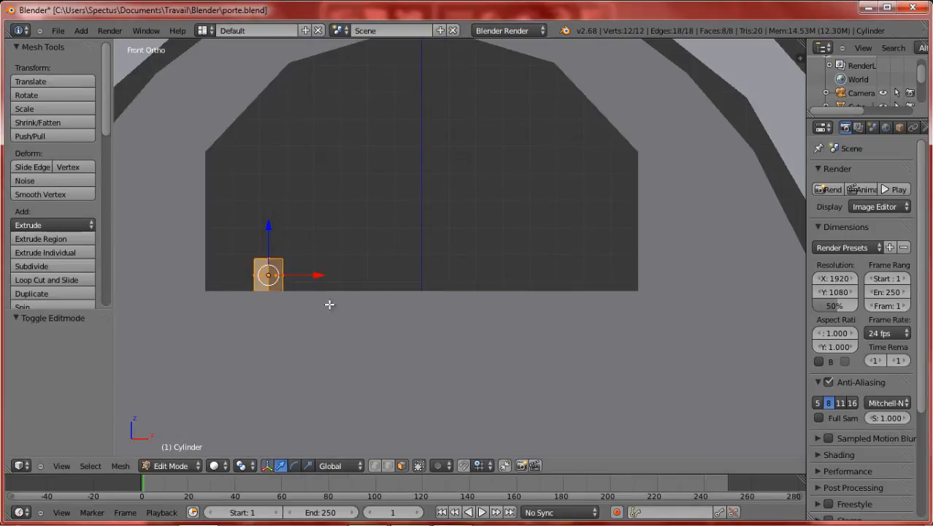
{"action": "key", "text": "z"}
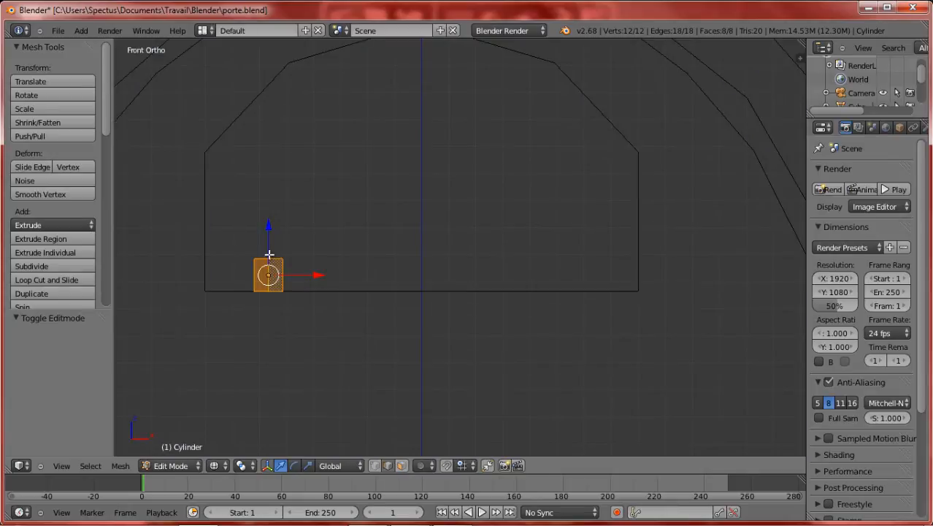
{"action": "key", "text": "a"}
{"action": "right_click", "coordinate": [281, 253]}
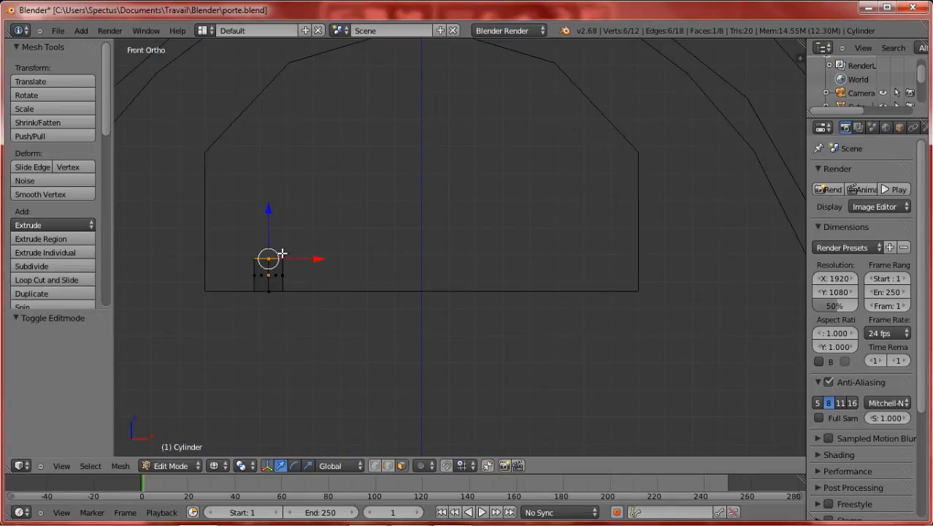
{"action": "mouse_move", "coordinate": [268, 216]}
{"action": "left_mouse_down"}
{"action": "mouse_move", "coordinate": [265, 58]}
{"action": "mouse_move", "coordinate": [282, 23]}
{"action": "left_mouse_up"}
{"action": "key", "text": "z"}
{"action": "key", "text": "Tab"}
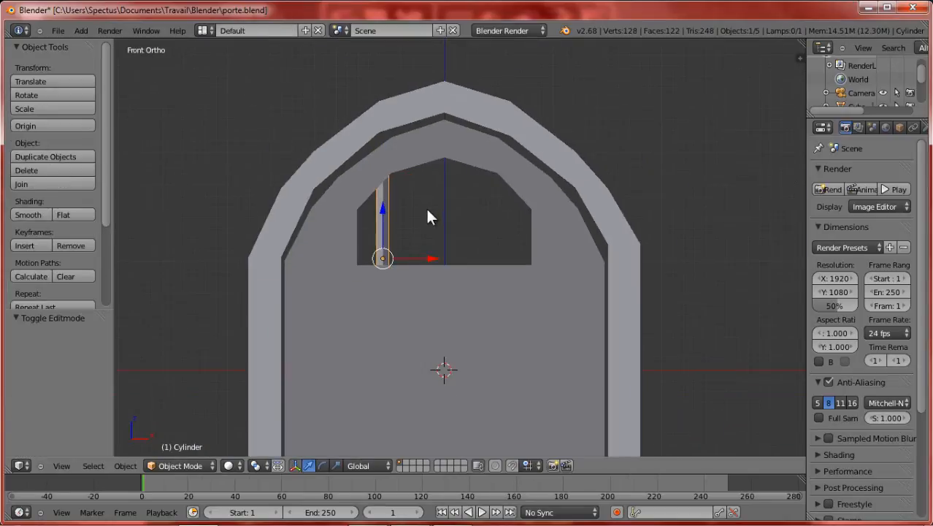
Step: Save over the existing porte.blend file with the window bar added
{"action": "scroll", "coordinate": [427, 214], "scroll_direction": "up", "scroll_amount": 3}
{"action": "key", "text": "ctrl+s"}
{"action": "left_click", "coordinate": [385, 248]}
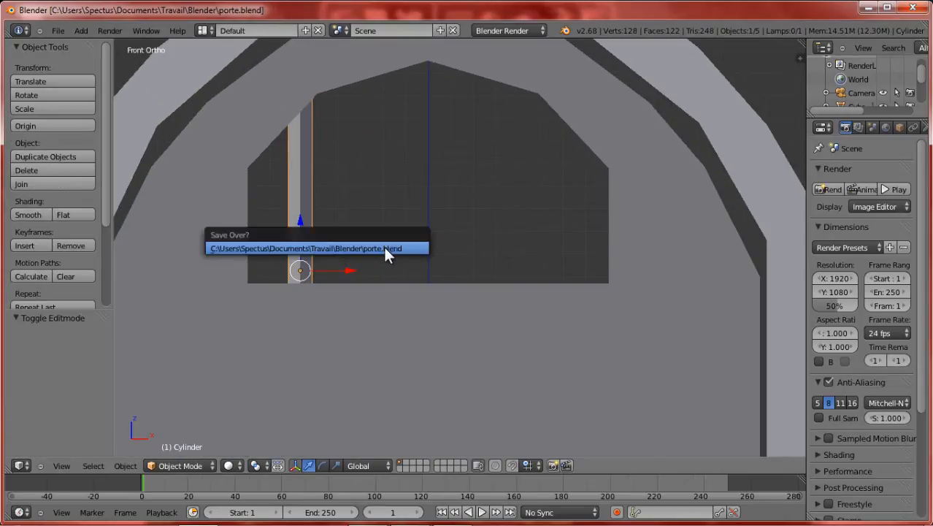
{"action": "scroll", "coordinate": [385, 238], "scroll_direction": "down", "scroll_amount": 4}
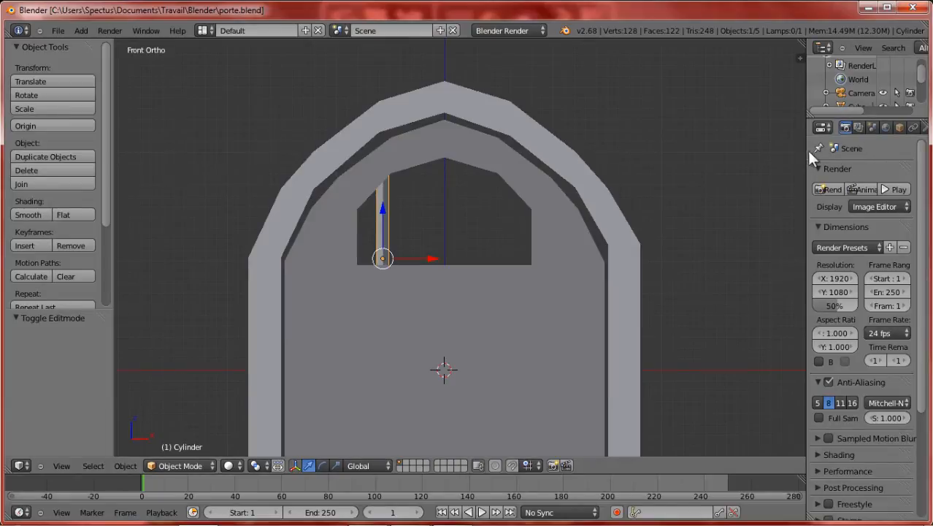
Step: Add a new material named "barreau" to the window bar cylinder
{"action": "left_click_drag", "start_coordinate": [808, 153], "coordinate": [739, 161]}
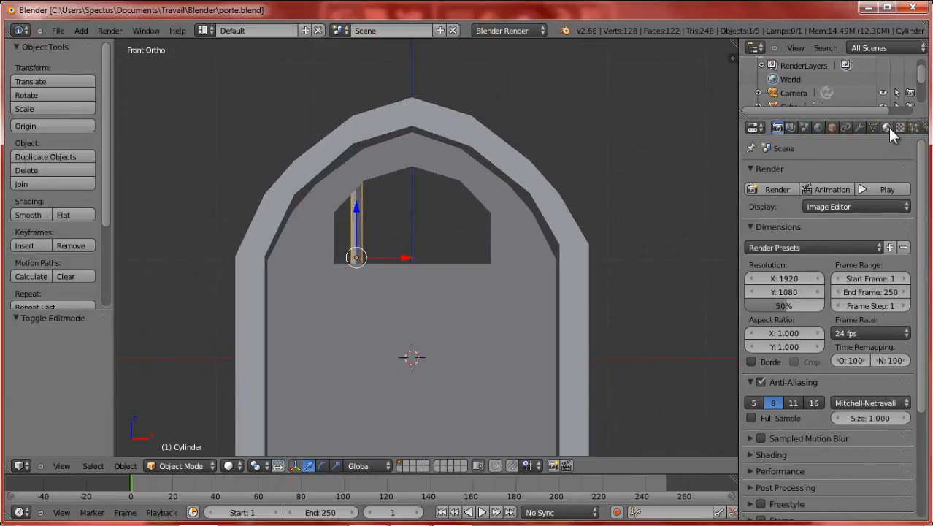
{"action": "left_click", "coordinate": [886, 128]}
{"action": "left_click", "coordinate": [797, 211]}
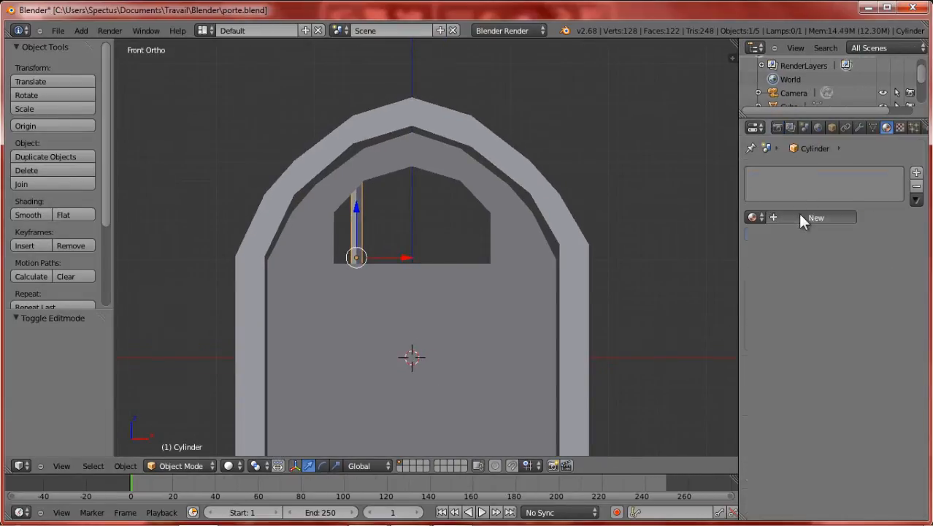
{"action": "type", "text": "barreau"}
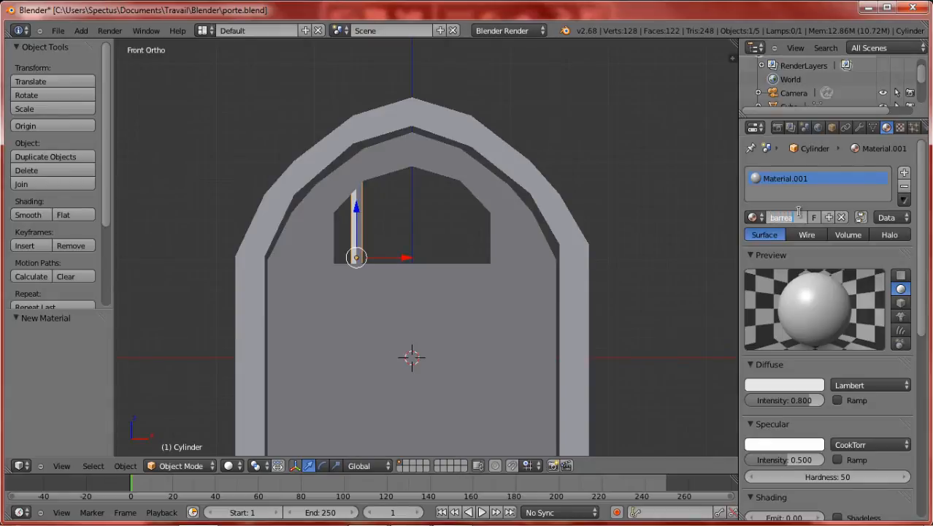
{"action": "key", "text": "Return"}
Step: Give the barreau material a grey diffuse colour of RGB 0.202, diffuse intensity 0.874 and specular intensity 0.611
{"action": "left_click", "coordinate": [811, 384]}
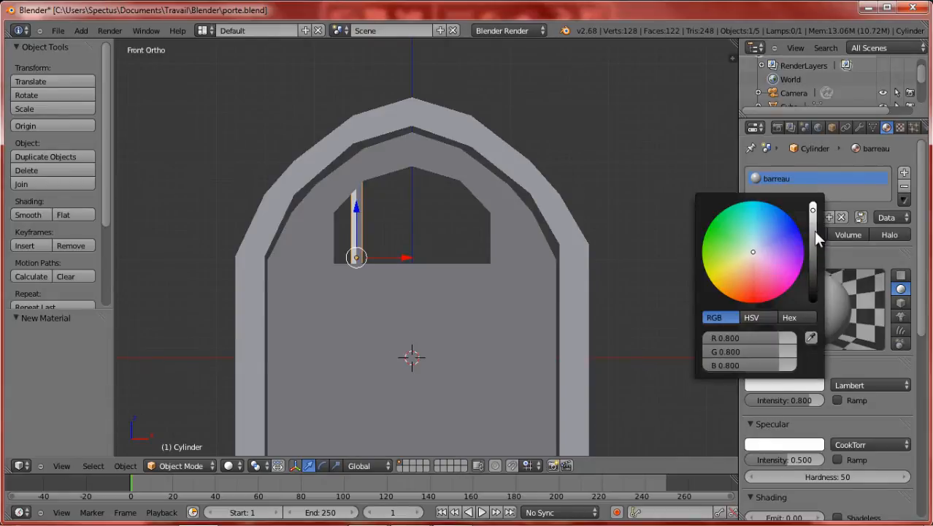
{"action": "left_click_drag", "start_coordinate": [815, 232], "coordinate": [811, 254]}
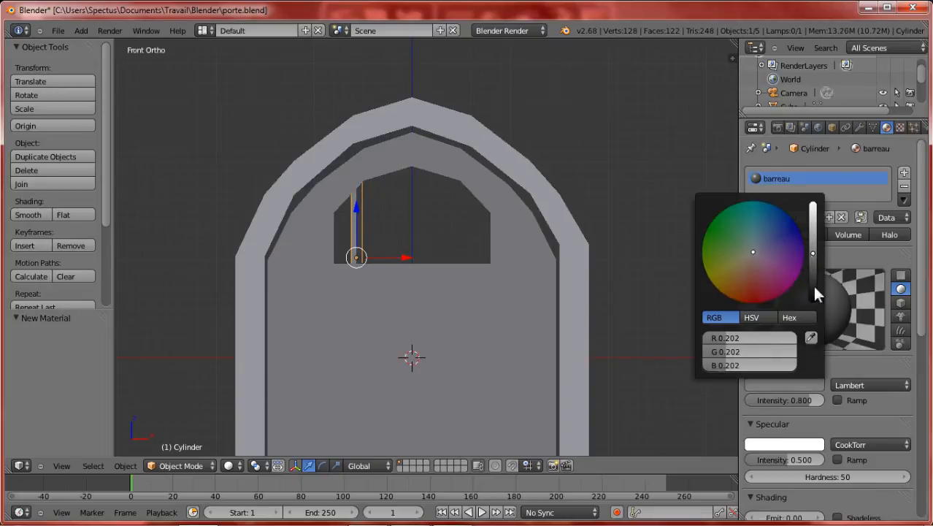
{"action": "left_click_drag", "start_coordinate": [796, 460], "coordinate": [819, 460]}
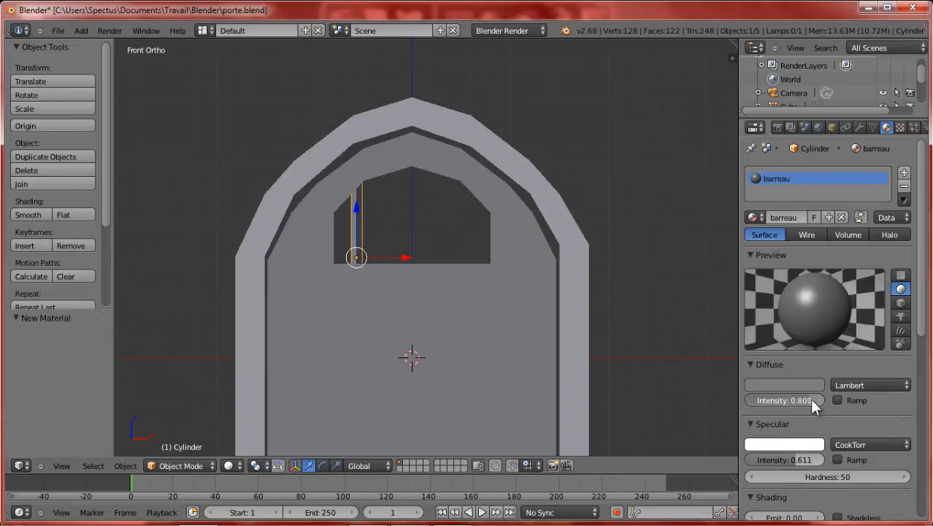
{"action": "left_click_drag", "start_coordinate": [810, 401], "coordinate": [814, 400]}
Step: Save over porte.blend with the new bar material and run a test render of the door
{"action": "scroll", "coordinate": [506, 260], "scroll_direction": "down", "scroll_amount": 2}
{"action": "scroll", "coordinate": [511, 260], "scroll_direction": "up", "scroll_amount": 3}
{"action": "key", "text": "ctrl+s"}
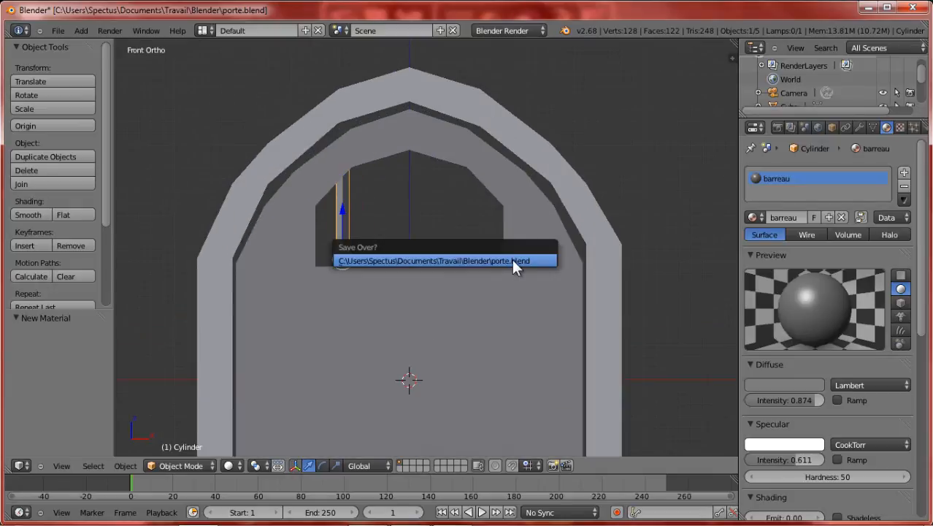
{"action": "left_click", "coordinate": [514, 262]}
{"action": "key", "text": "F12"}
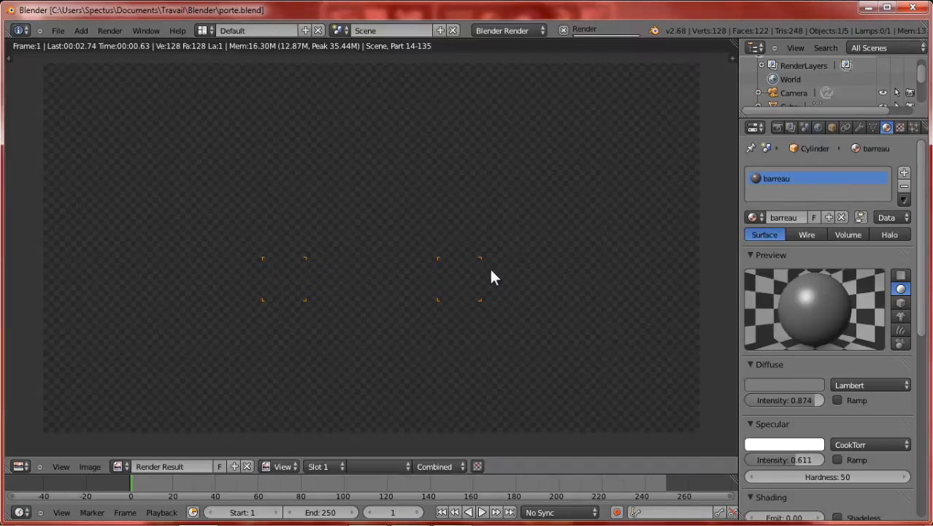
{"action": "key", "text": "Escape"}
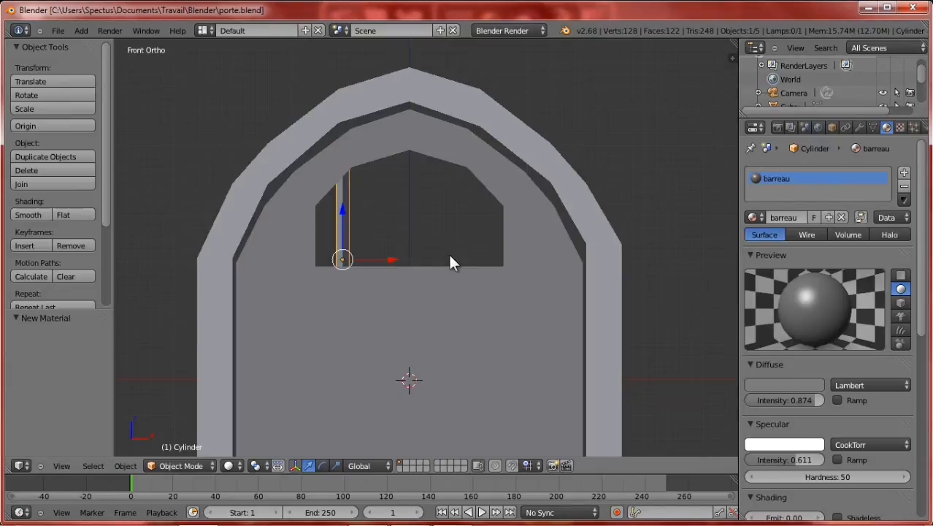
{"action": "scroll", "coordinate": [448, 252], "scroll_direction": "up", "scroll_amount": 3}
{"action": "key", "text": "ctrl+s"}
{"action": "left_click", "coordinate": [422, 257]}
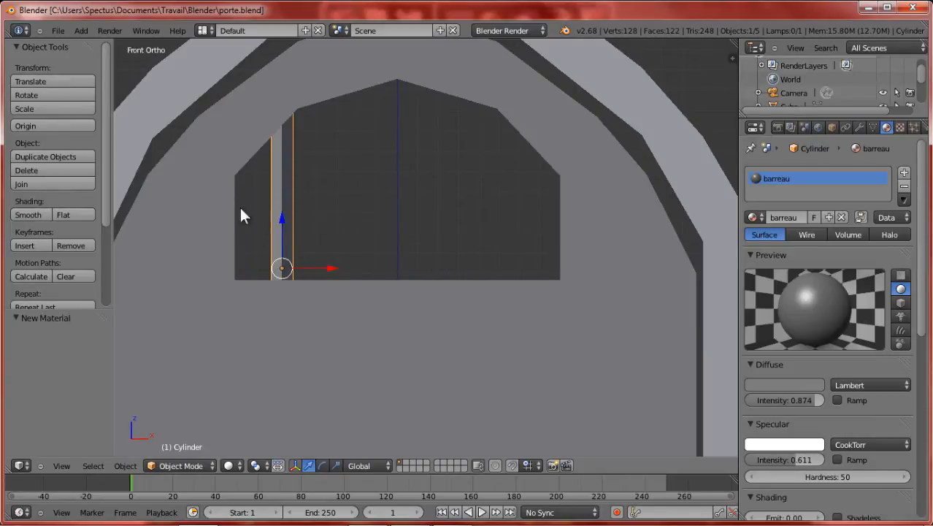
Step: Duplicate the window bar about 0.27 along X, and undo the duplicate's offset
{"action": "left_click_drag", "start_coordinate": [328, 264], "coordinate": [335, 264]}
{"action": "right_click", "coordinate": [335, 264]}
{"action": "key", "text": "shift+d"}
{"action": "key", "text": "x"}
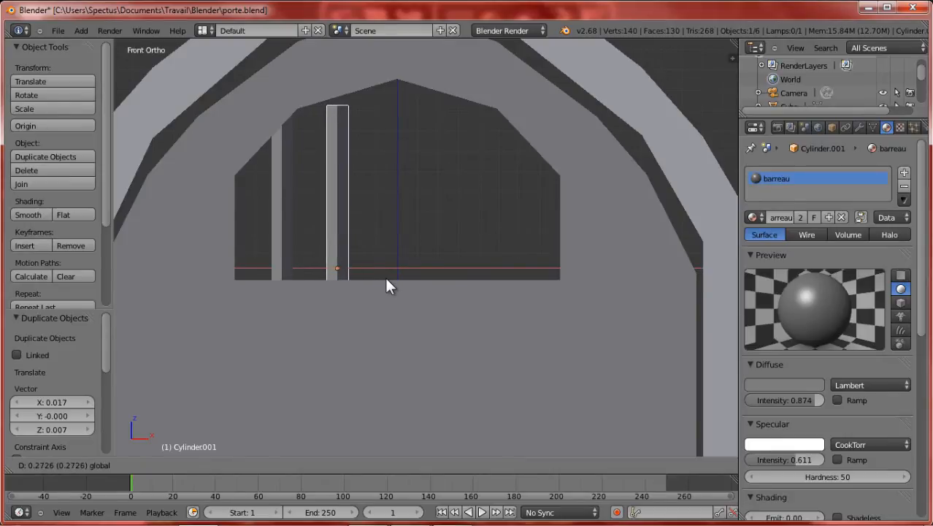
{"action": "left_click", "coordinate": [386, 278]}
{"action": "key", "text": "ctrl+z"}
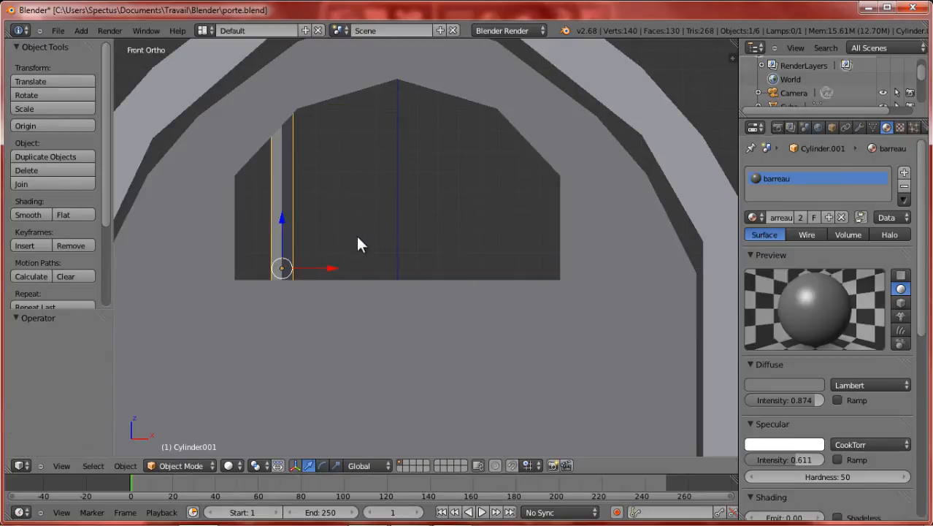
Step: Add an Array modifier to the duplicated bar with a relative X offset of 2.120
{"action": "left_click", "coordinate": [860, 126]}
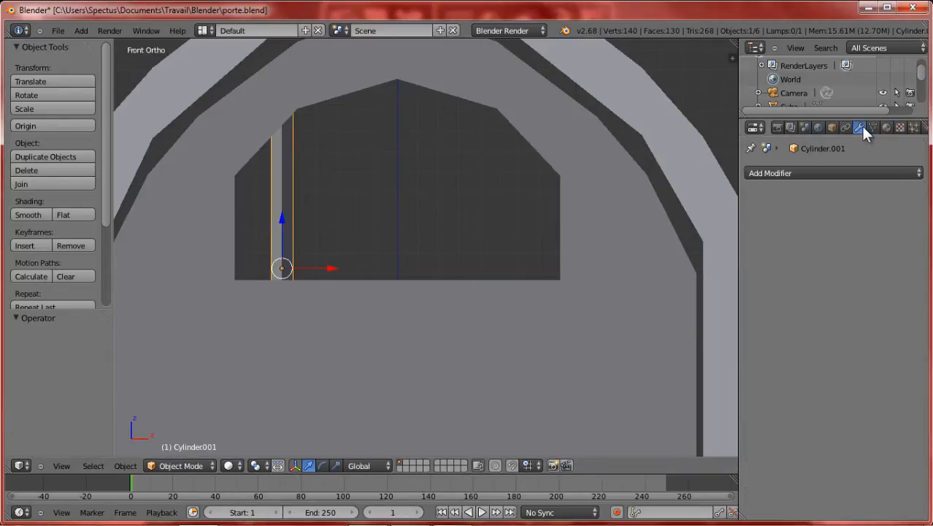
{"action": "left_click", "coordinate": [835, 175]}
{"action": "left_click", "coordinate": [841, 175]}
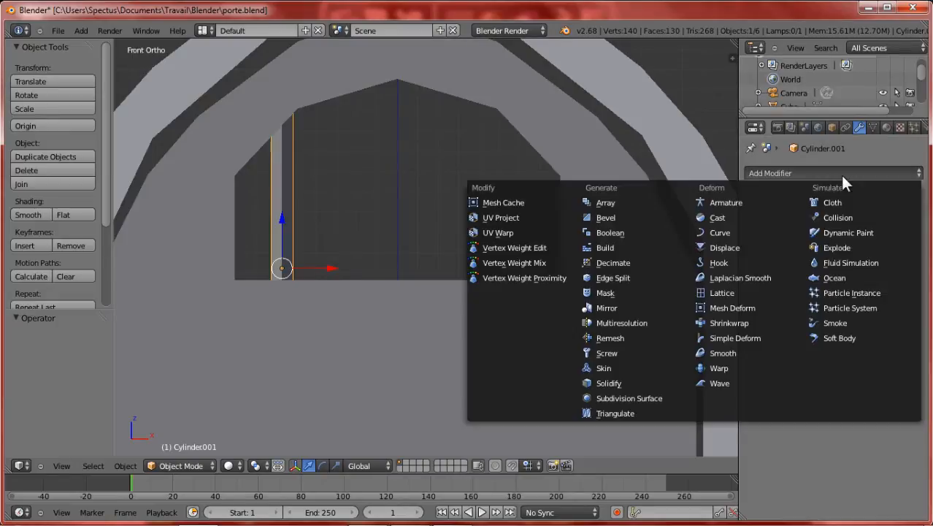
{"action": "left_click", "coordinate": [660, 203]}
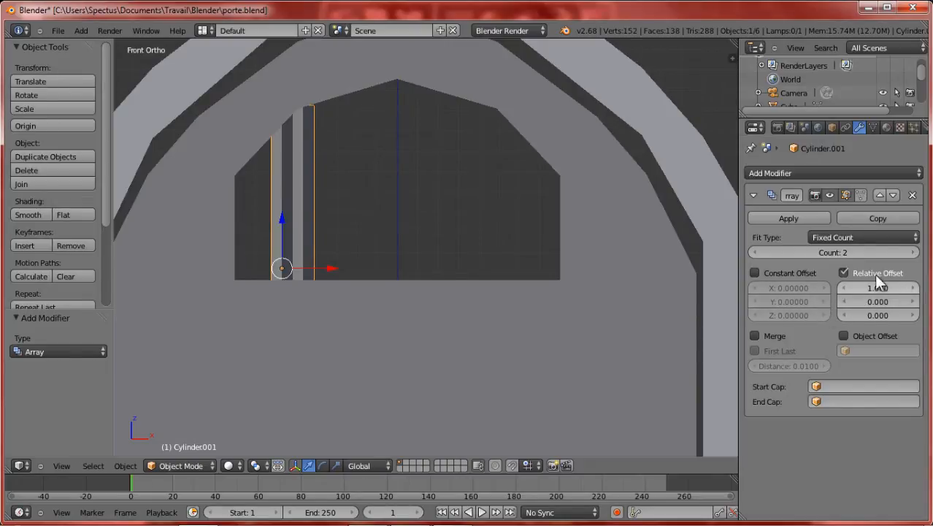
{"action": "mouse_move", "coordinate": [868, 288]}
{"action": "left_mouse_down"}
{"action": "mouse_move", "coordinate": [886, 289]}
{"action": "mouse_move", "coordinate": [865, 281]}
{"action": "left_mouse_up"}
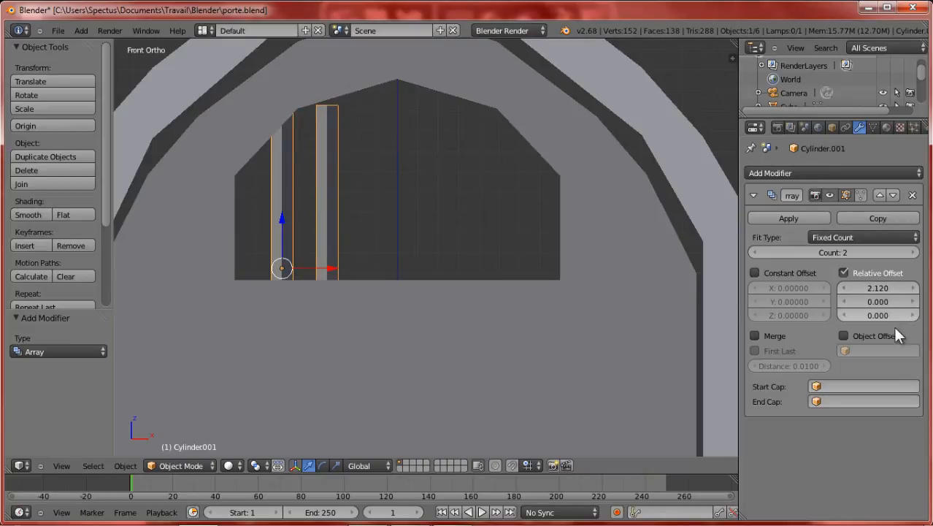
Step: Set the bar array's count to 6 and apply the modifier
{"action": "left_click", "coordinate": [913, 252]}
{"action": "left_click", "coordinate": [913, 251]}
{"action": "left_click", "coordinate": [912, 252]}
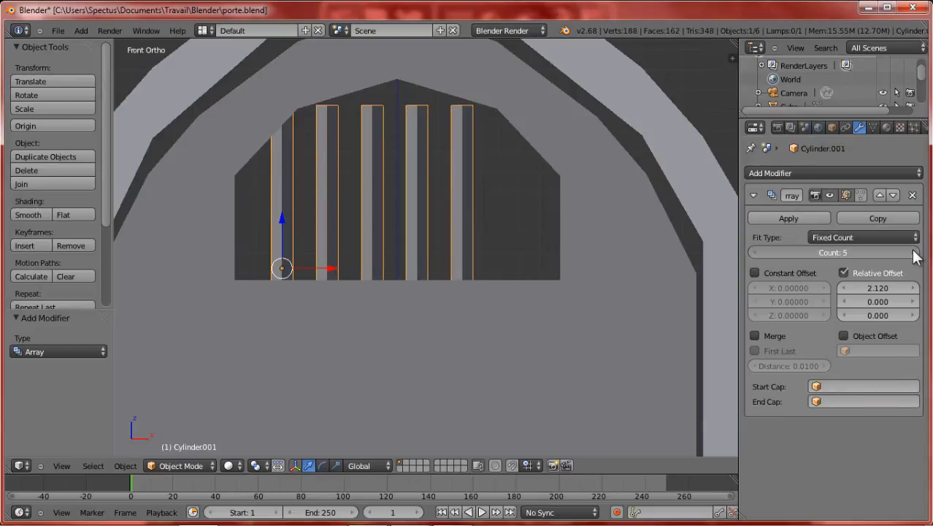
{"action": "left_click", "coordinate": [913, 252]}
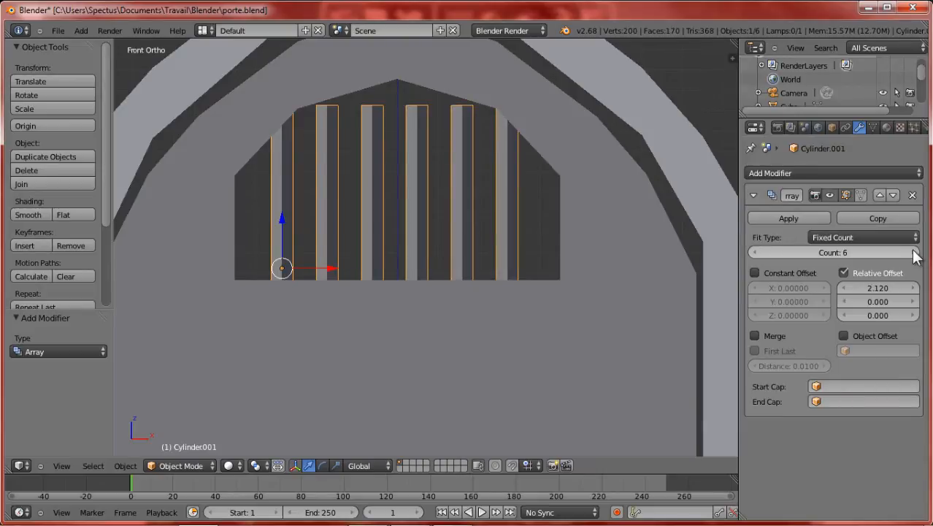
{"action": "left_click", "coordinate": [797, 218]}
Step: Raise the top faces of the four middle bars along Z past the window's arched upper edge, and return to object mode
{"action": "key", "text": "Tab"}
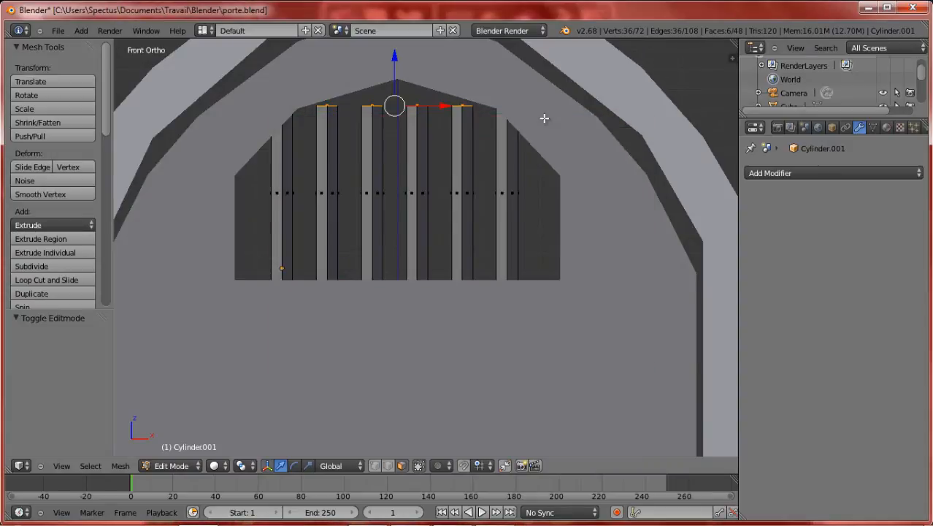
{"action": "right_click", "coordinate": [463, 110]}
{"action": "key", "text": "z"}
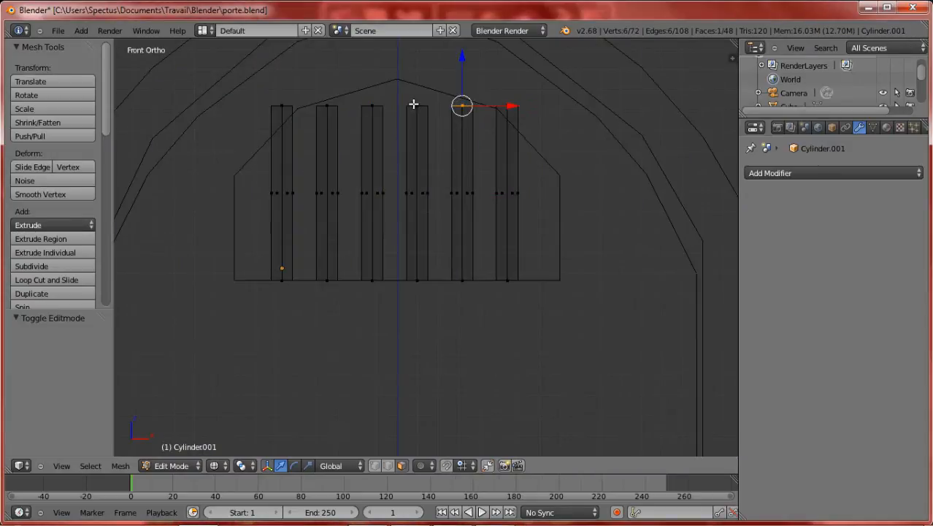
{"action": "right_click", "coordinate": [414, 105], "text": "shift"}
{"action": "right_click", "coordinate": [372, 104], "text": "shift"}
{"action": "right_click", "coordinate": [327, 104], "text": "shift"}
{"action": "key", "text": "z"}
{"action": "key", "text": "g"}
{"action": "key", "text": "z"}
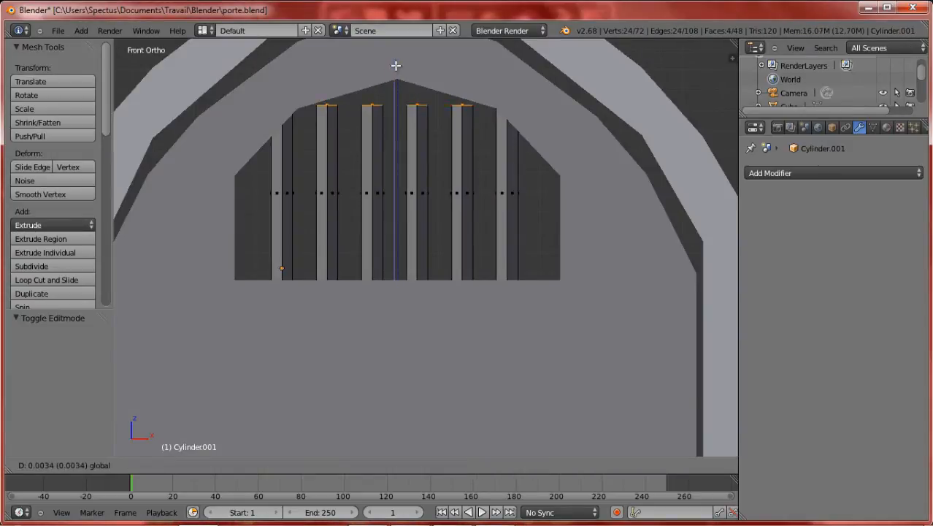
{"action": "left_click", "coordinate": [406, 42]}
{"action": "scroll", "coordinate": [549, 171], "scroll_direction": "down", "scroll_amount": 8}
{"action": "key", "text": "Tab"}
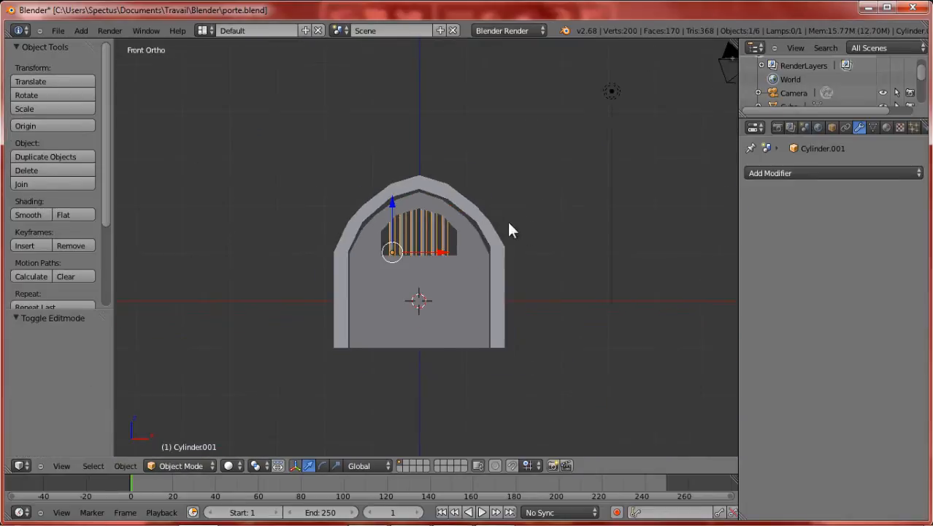
Step: Save the file with the row of bars and render the door to check the barred window
{"action": "middle_click_drag", "start_coordinate": [509, 230], "coordinate": [544, 247]}
{"action": "scroll", "coordinate": [522, 234], "scroll_direction": "up", "scroll_amount": 5}
{"action": "key", "text": "ctrl+s"}
{"action": "scroll", "coordinate": [548, 300], "scroll_direction": "down", "scroll_amount": 1}
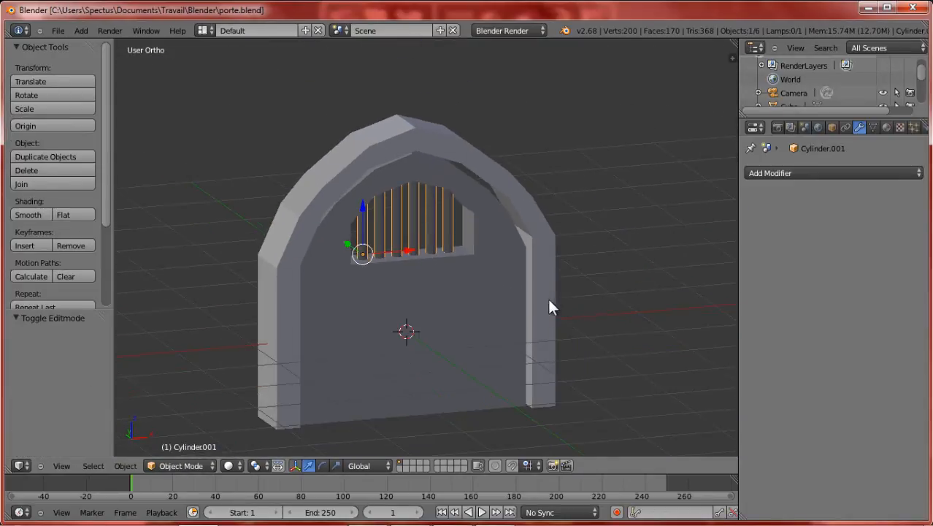
{"action": "middle_click_drag", "start_coordinate": [549, 307], "coordinate": [454, 298]}
{"action": "key", "text": "F12"}
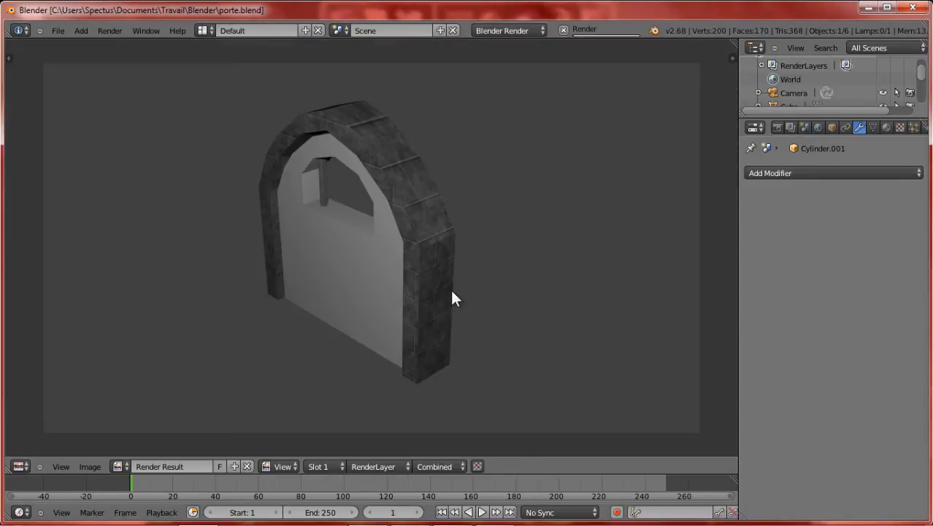
{"action": "key", "text": "Escape"}
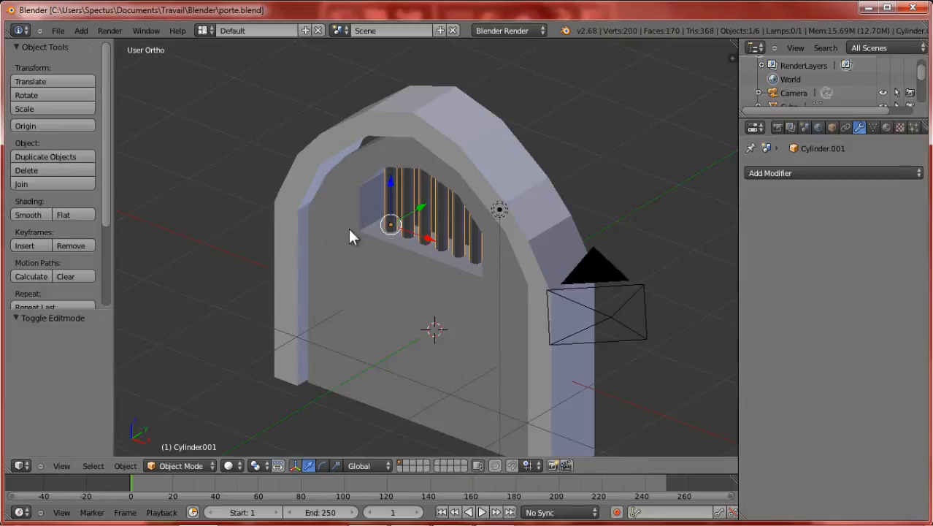
Step: Delete the original single bar that overlaps the first bar of the array
{"action": "scroll", "coordinate": [352, 138], "scroll_direction": "up", "scroll_amount": 3}
{"action": "right_click", "coordinate": [352, 130]}
{"action": "key", "text": "x"}
{"action": "left_click", "coordinate": [381, 159]}
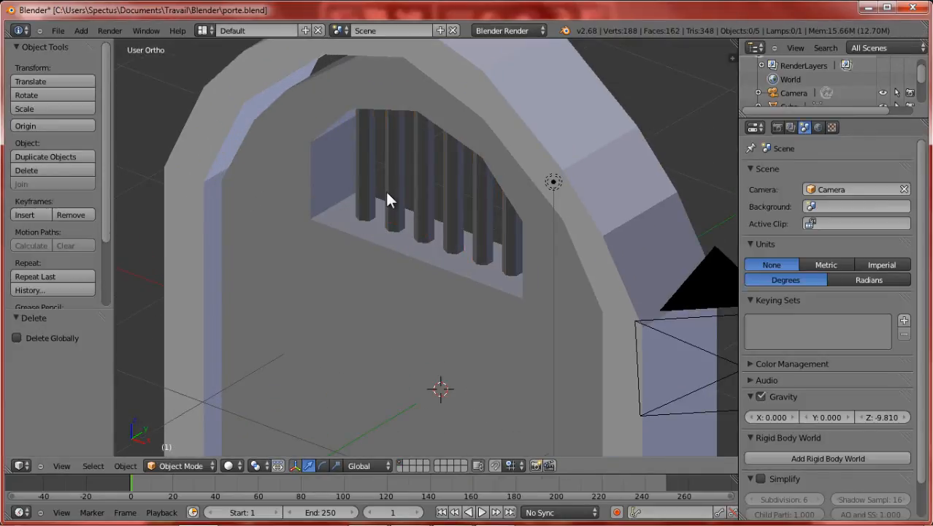
Step: Save over porte.blend without the overlapping bar and render the door again
{"action": "key", "text": "ctrl+s"}
{"action": "left_click", "coordinate": [384, 191]}
{"action": "key", "text": "F12"}
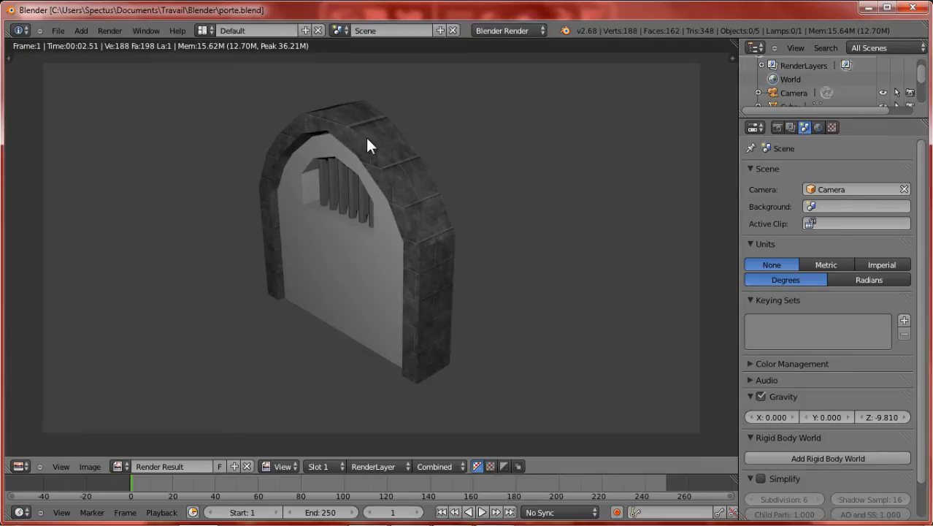
{"action": "key", "text": "Escape"}
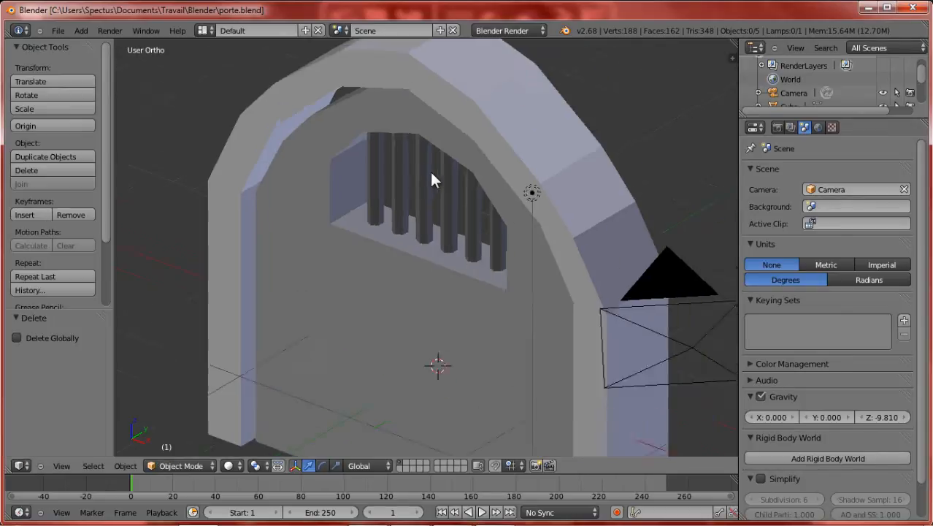
Step: Rename the window bars object Cylinder.001 as "barreau"
{"action": "scroll", "coordinate": [429, 169], "scroll_direction": "down", "scroll_amount": 3}
{"action": "middle_click_drag", "start_coordinate": [431, 169], "coordinate": [490, 197]}
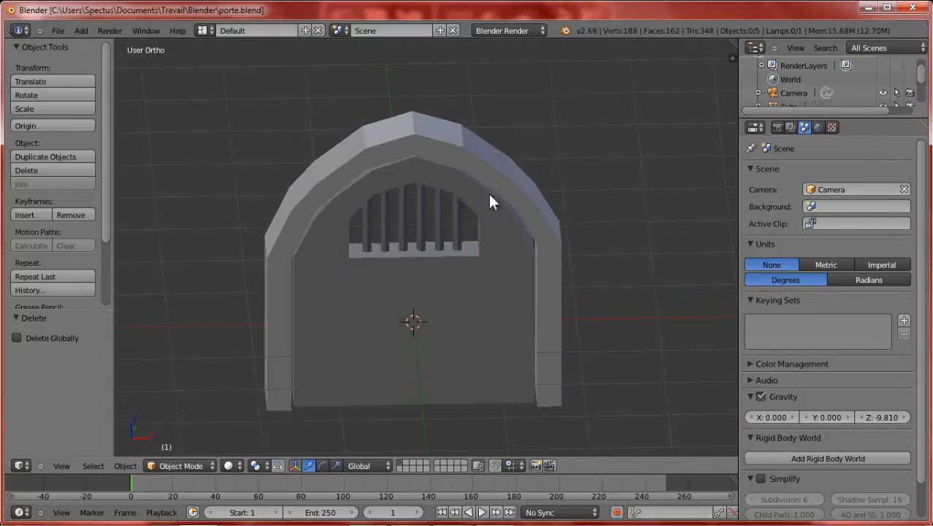
{"action": "scroll", "coordinate": [478, 219], "scroll_direction": "up", "scroll_amount": 2}
{"action": "right_click", "coordinate": [446, 209]}
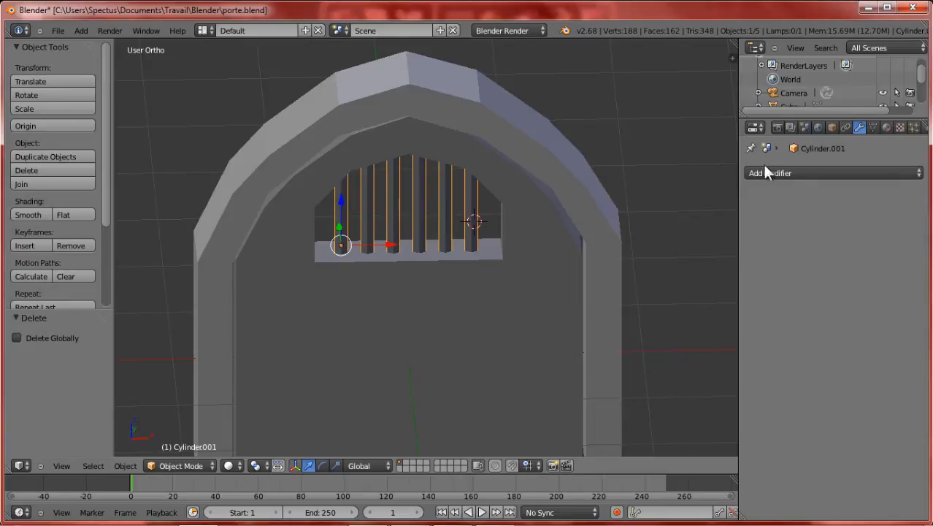
{"action": "scroll", "coordinate": [834, 82], "scroll_direction": "down", "scroll_amount": 3}
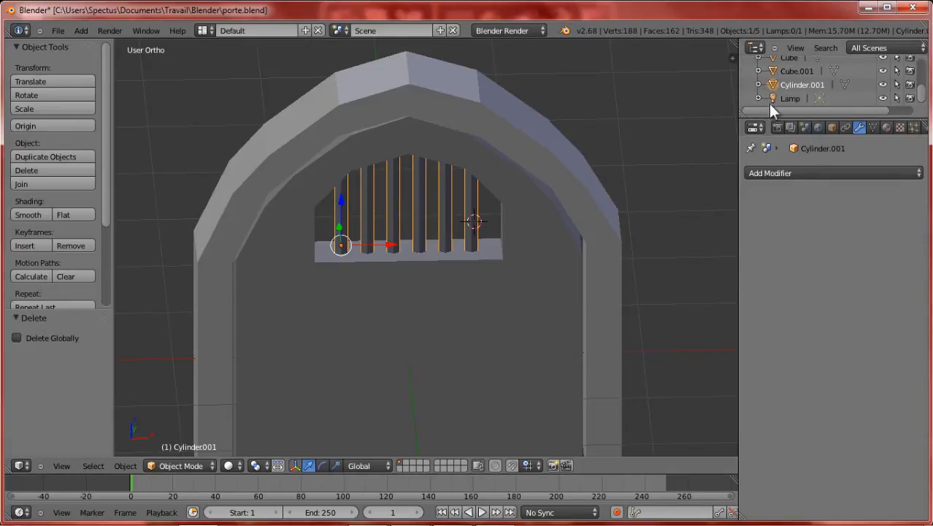
{"action": "right_click", "coordinate": [794, 81]}
{"action": "left_click", "coordinate": [764, 184]}
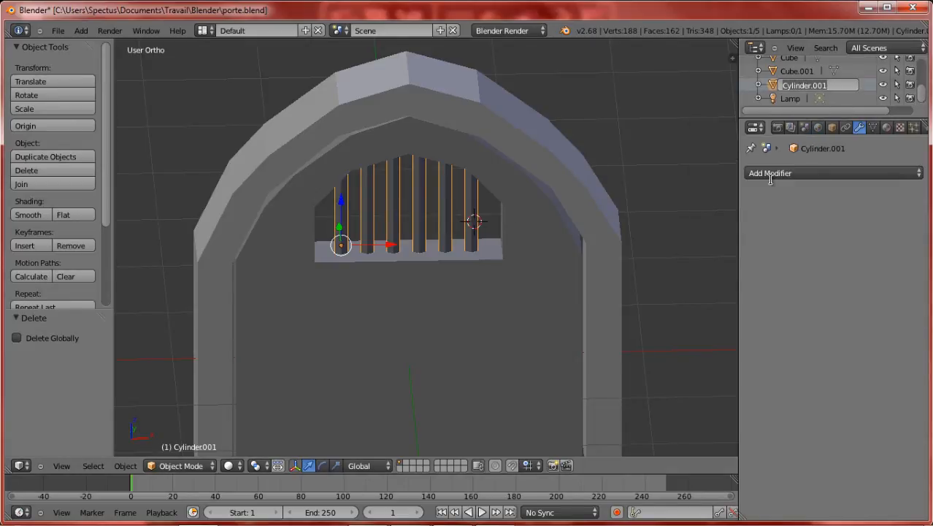
{"action": "type", "text": "barreau"}
{"action": "key", "text": "Return"}
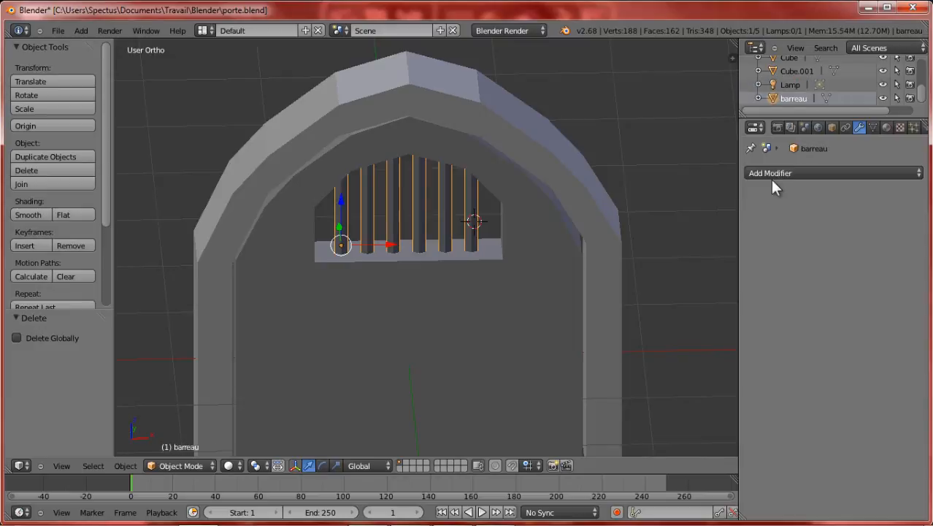
Step: Rename the door object Cube.001 as "porte" and save over the existing file porte.blend
{"action": "left_click", "coordinate": [784, 71]}
{"action": "right_click", "coordinate": [791, 69]}
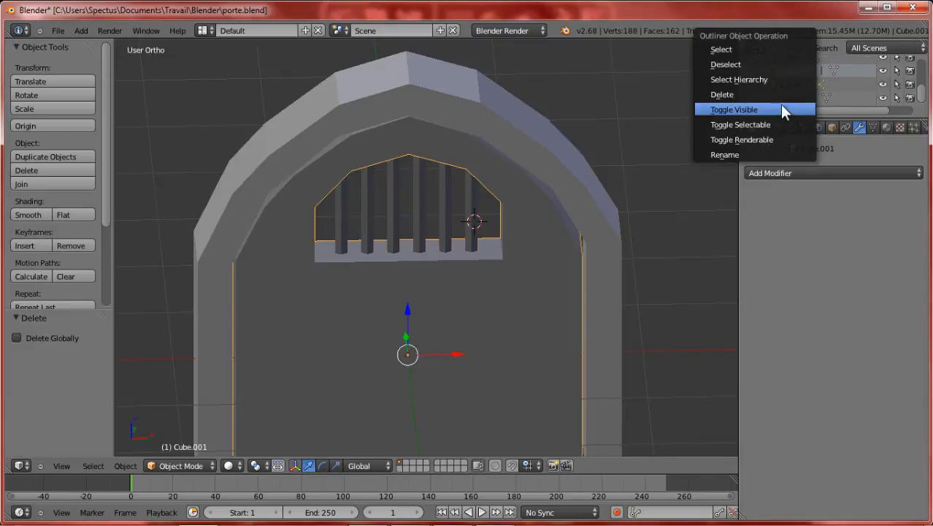
{"action": "left_click", "coordinate": [739, 154]}
{"action": "type", "text": "porte"}
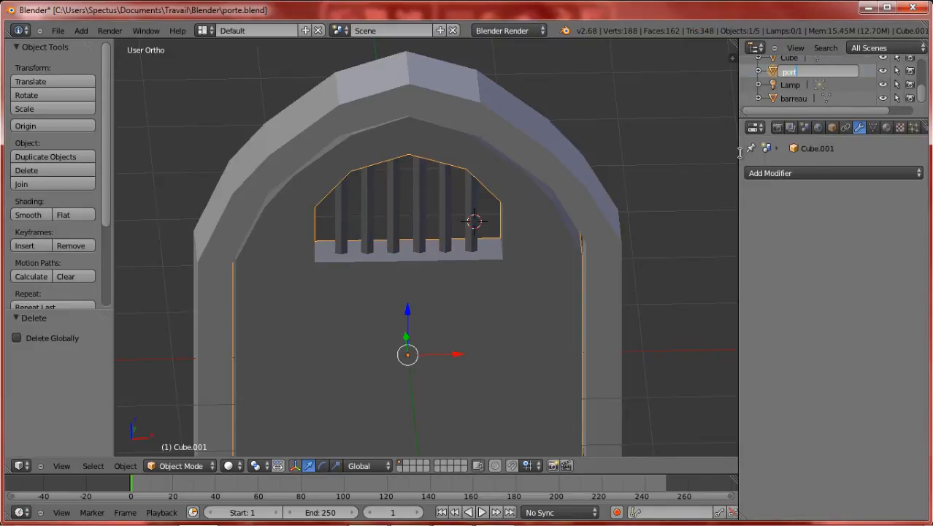
{"action": "key", "text": "Return"}
{"action": "scroll", "coordinate": [838, 77], "scroll_direction": "up", "scroll_amount": 3}
{"action": "scroll", "coordinate": [839, 83], "scroll_direction": "down", "scroll_amount": 3}
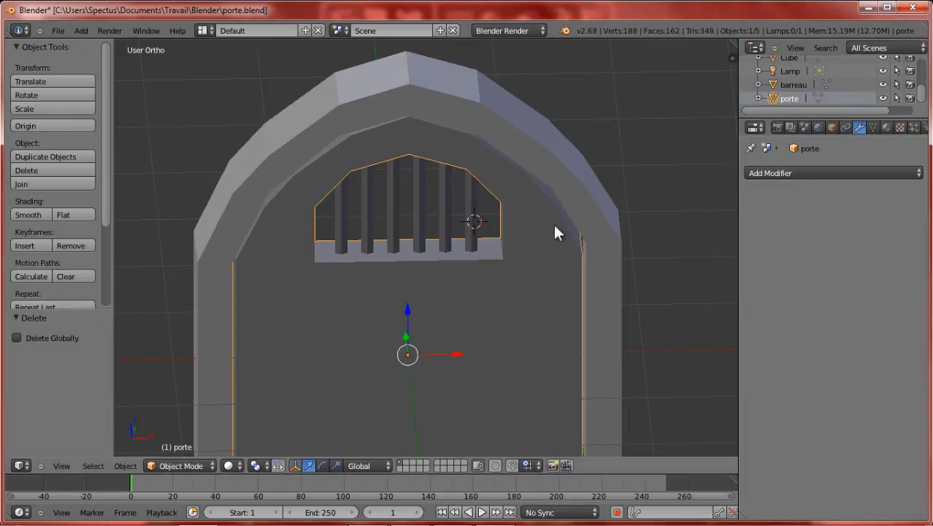
{"action": "scroll", "coordinate": [515, 277], "scroll_direction": "down", "scroll_amount": 2}
{"action": "scroll", "coordinate": [535, 299], "scroll_direction": "up", "scroll_amount": 3}
{"action": "key", "text": "ctrl+s"}
{"action": "left_click", "coordinate": [535, 284]}
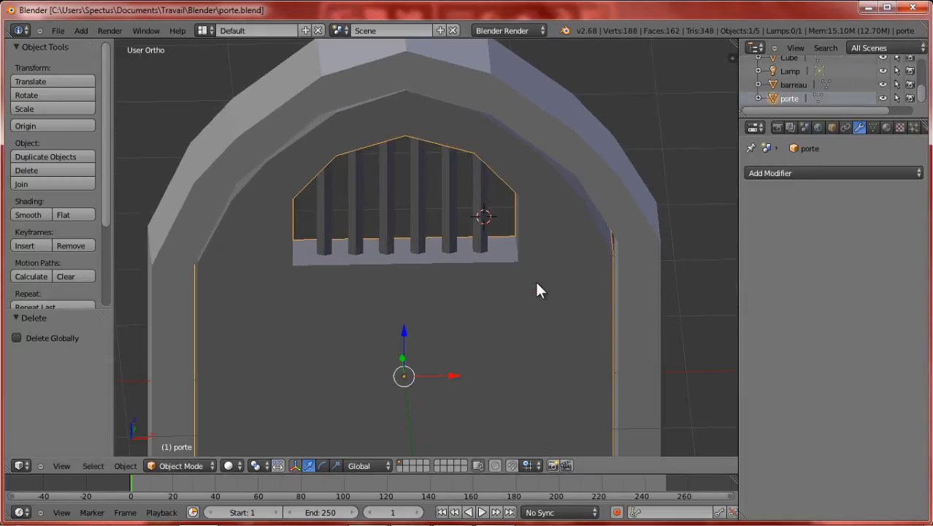
Step: Select the door's entire mesh in Edit Mode from the front view, including the faces hidden behind
{"action": "scroll", "coordinate": [536, 265], "scroll_direction": "down", "scroll_amount": 2}
{"action": "key", "text": "KP_1"}
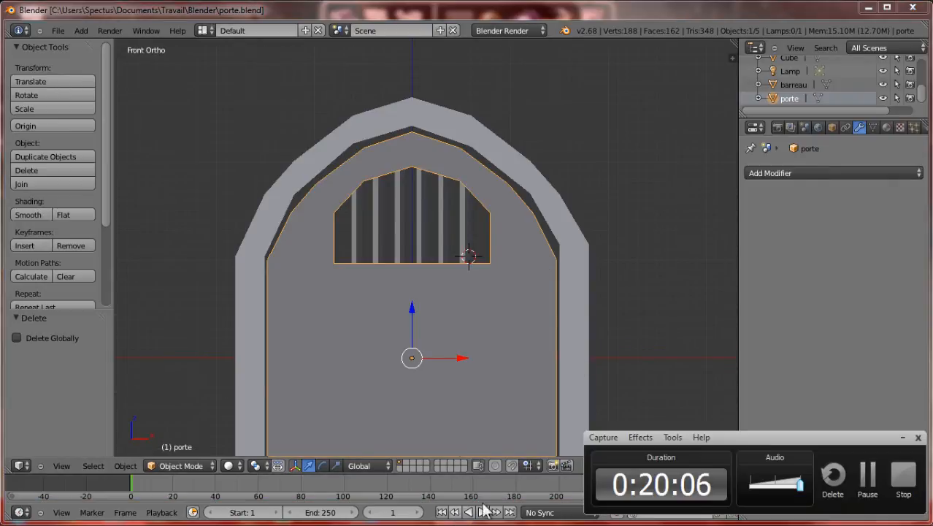
{"action": "left_click", "coordinate": [902, 437]}
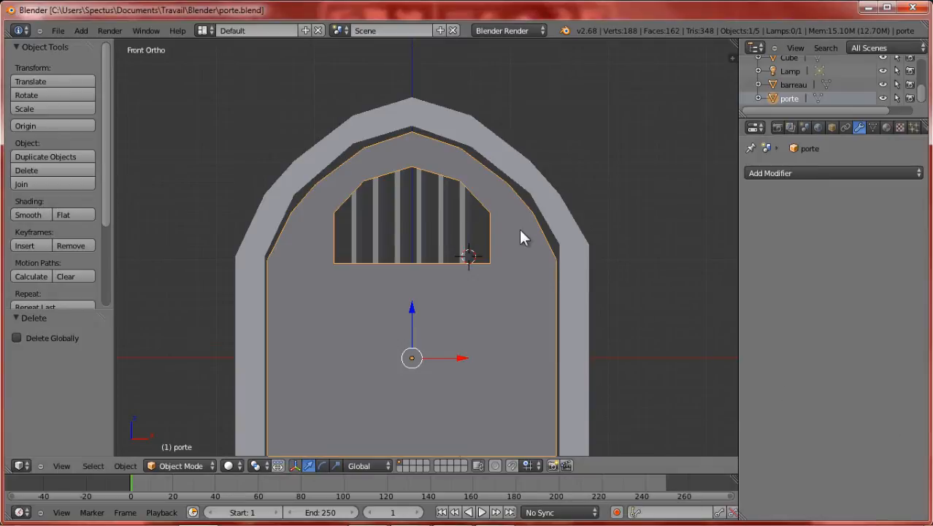
{"action": "mouse_move", "coordinate": [563, 194]}
{"action": "middle_mouse_down"}
{"action": "mouse_move", "coordinate": [616, 202]}
{"action": "mouse_move", "coordinate": [565, 210]}
{"action": "mouse_move", "coordinate": [582, 197]}
{"action": "mouse_move", "coordinate": [566, 199]}
{"action": "middle_mouse_up"}
{"action": "scroll", "coordinate": [570, 217], "scroll_direction": "down", "scroll_amount": 3}
{"action": "key", "text": "KP_1"}
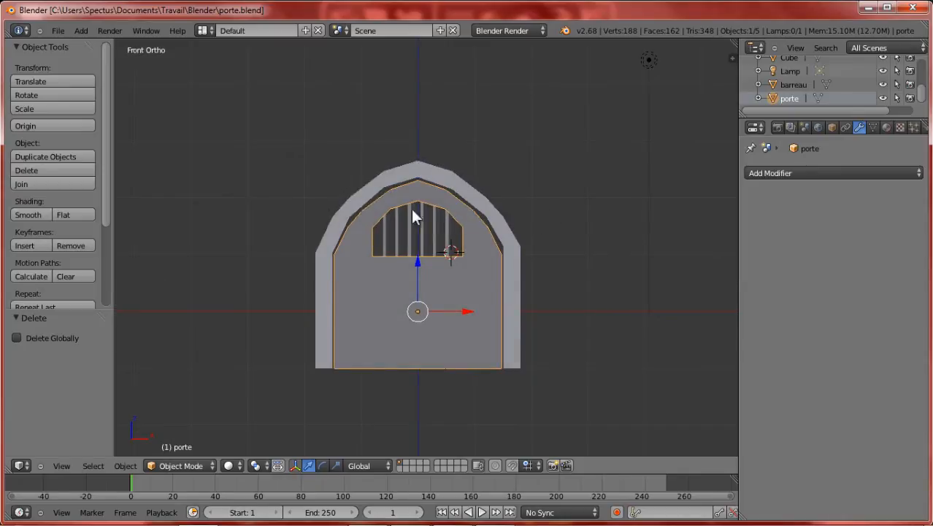
{"action": "scroll", "coordinate": [405, 193], "scroll_direction": "up", "scroll_amount": 3}
{"action": "key", "text": "Tab"}
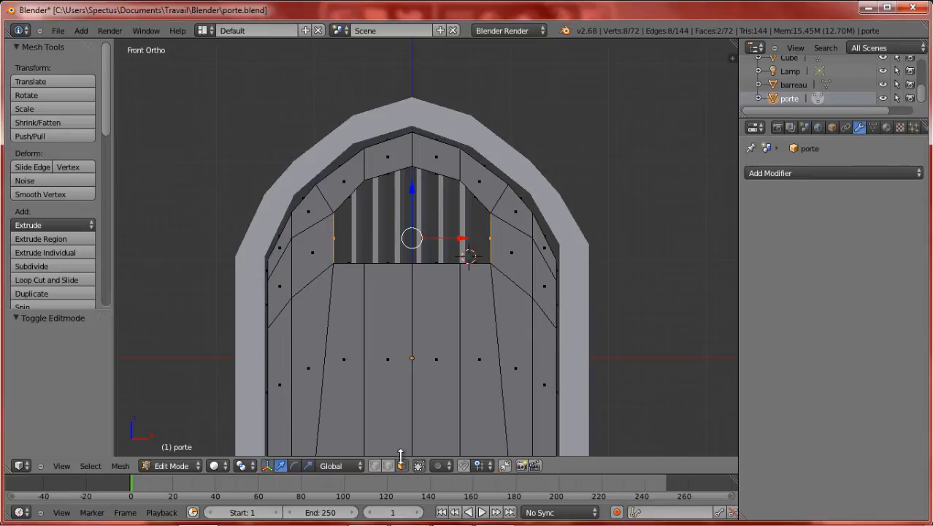
{"action": "key", "text": "a"}
{"action": "scroll", "coordinate": [469, 354], "scroll_direction": "down", "scroll_amount": 2}
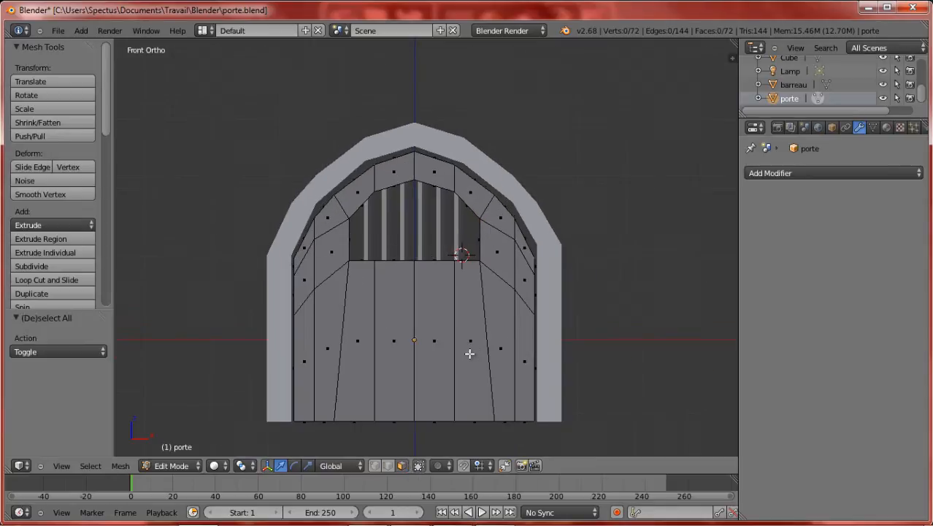
{"action": "key", "text": "z"}
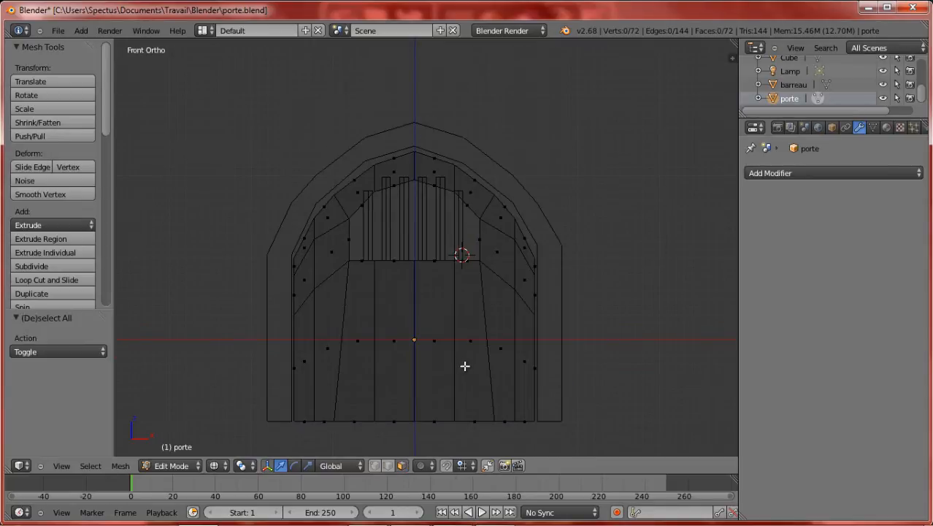
{"action": "key", "text": "z"}
{"action": "key", "text": "z"}
{"action": "key", "text": "b"}
{"action": "left_click_drag", "start_coordinate": [571, 438], "coordinate": [221, 73]}
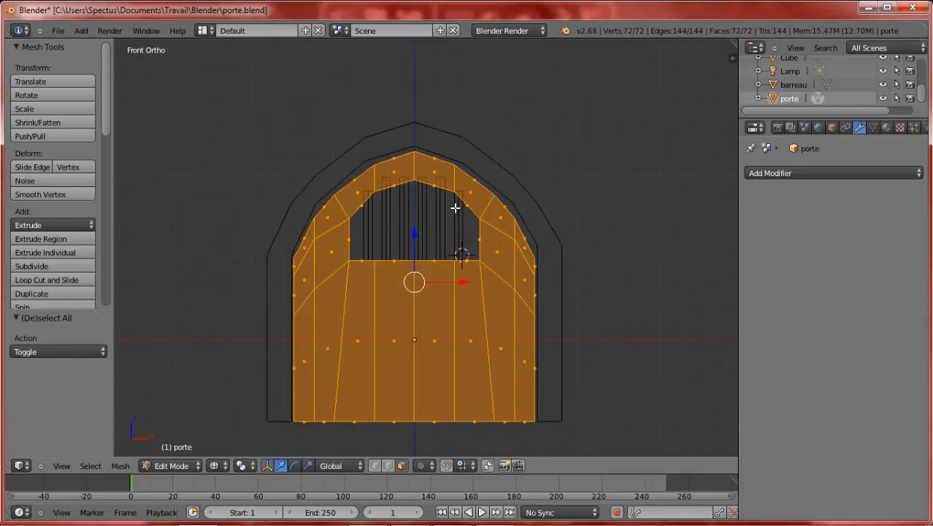
Step: Unwrap all the door's faces with Project From View, using solid shading in the front view
{"action": "key", "text": "z"}
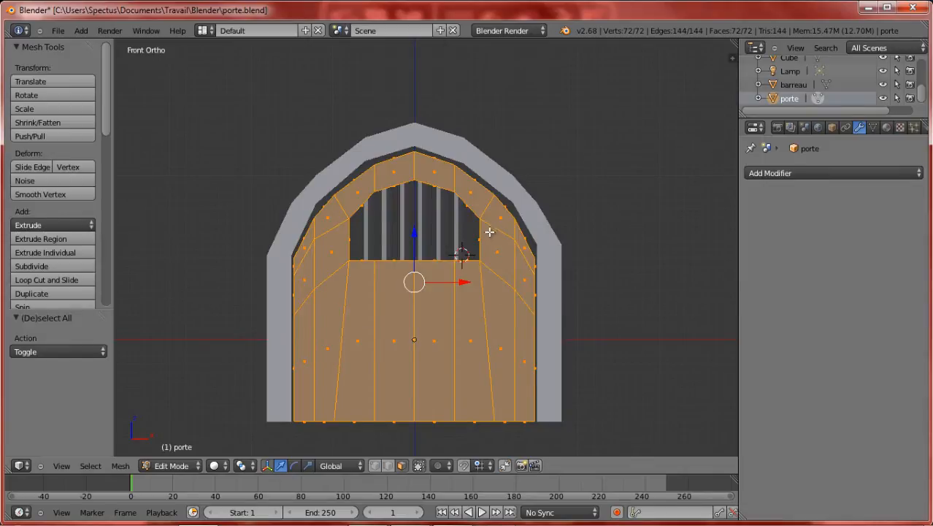
{"action": "key", "text": "u"}
{"action": "left_click", "coordinate": [482, 232]}
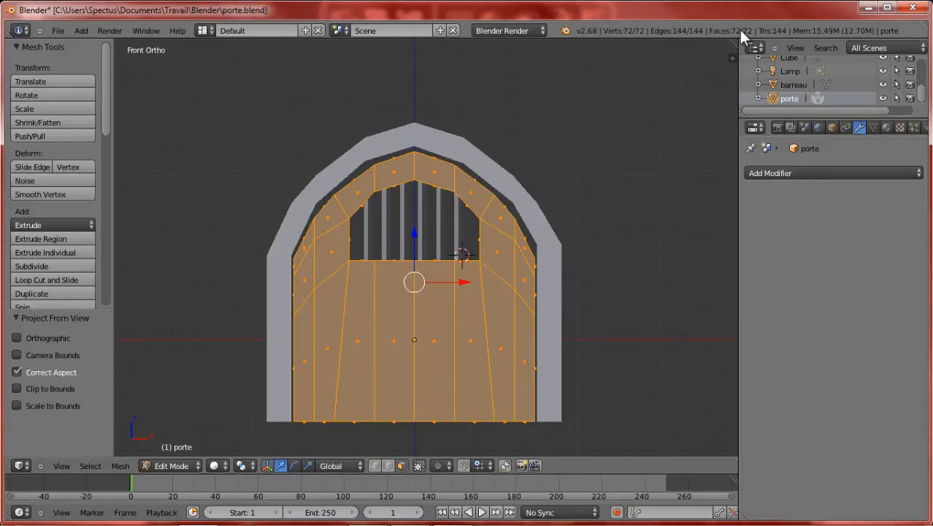
Step: Split the 3D view side by side and turn the new area into a UV/Image Editor with its properties shown
{"action": "left_click_drag", "start_coordinate": [733, 57], "coordinate": [394, 108]}
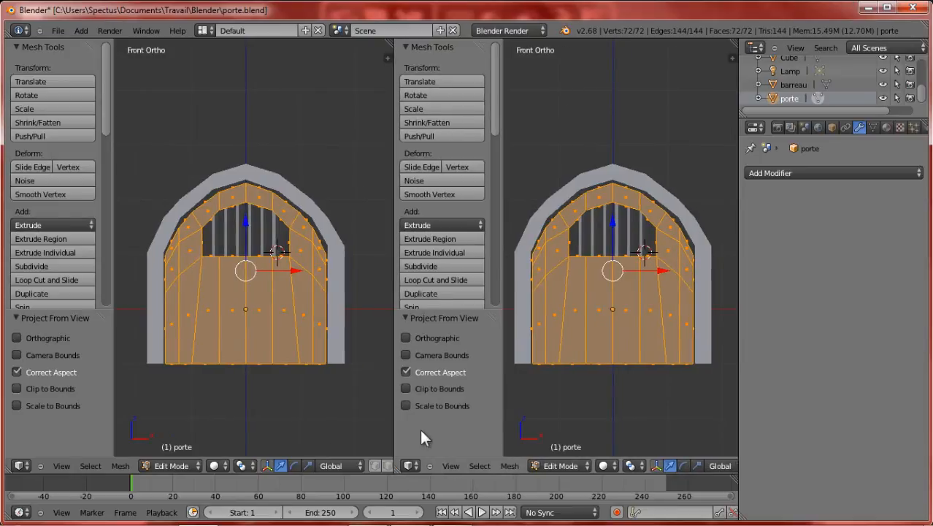
{"action": "left_click", "coordinate": [409, 466]}
{"action": "left_click", "coordinate": [453, 371]}
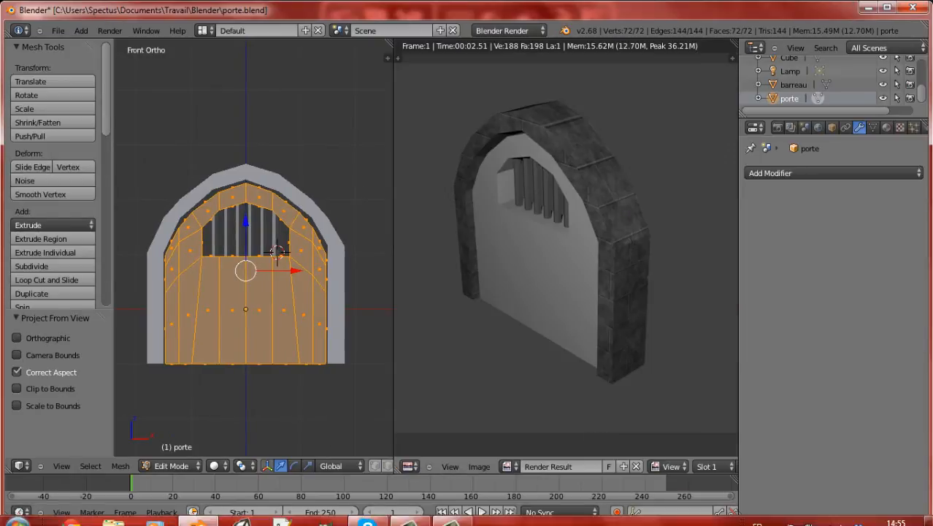
{"action": "scroll", "coordinate": [543, 231], "scroll_direction": "down", "scroll_amount": 2}
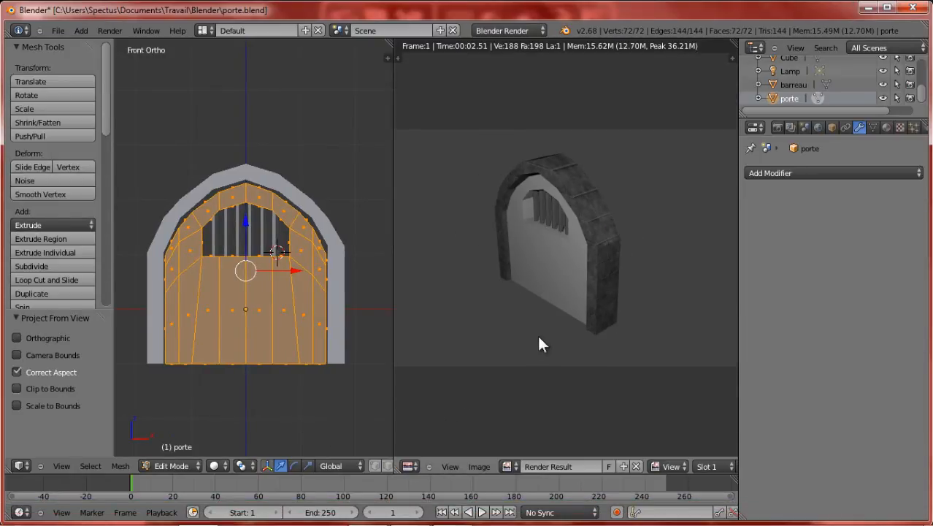
{"action": "key", "text": "n"}
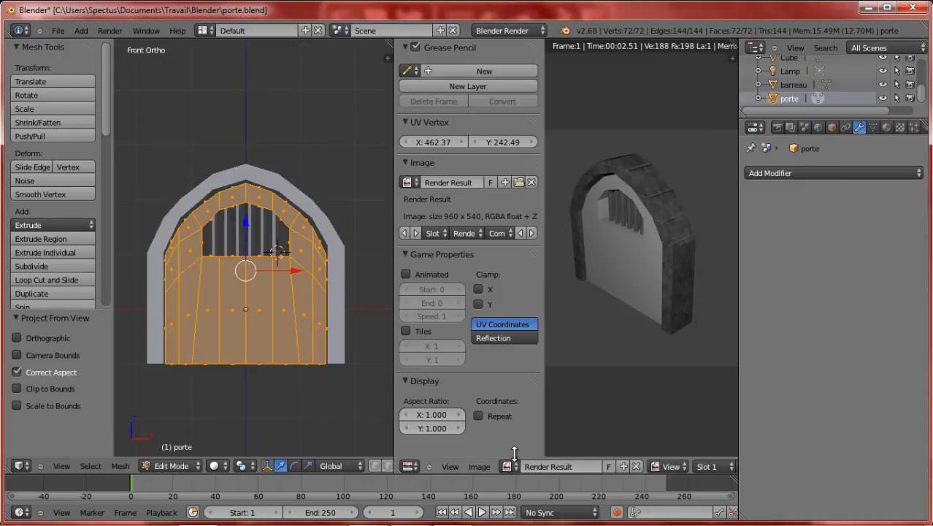
Step: Replace the render result in the image editor with texture_planche_porte.jpg from the Desktop folder as the door's texture
{"action": "left_click", "coordinate": [639, 466]}
{"action": "left_click", "coordinate": [619, 466]}
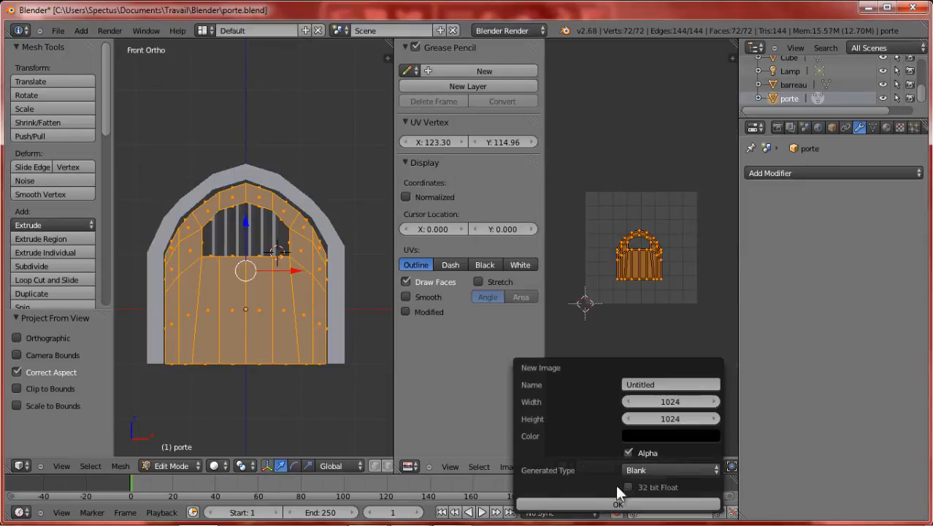
{"action": "left_click", "coordinate": [617, 504]}
{"action": "left_click", "coordinate": [511, 183]}
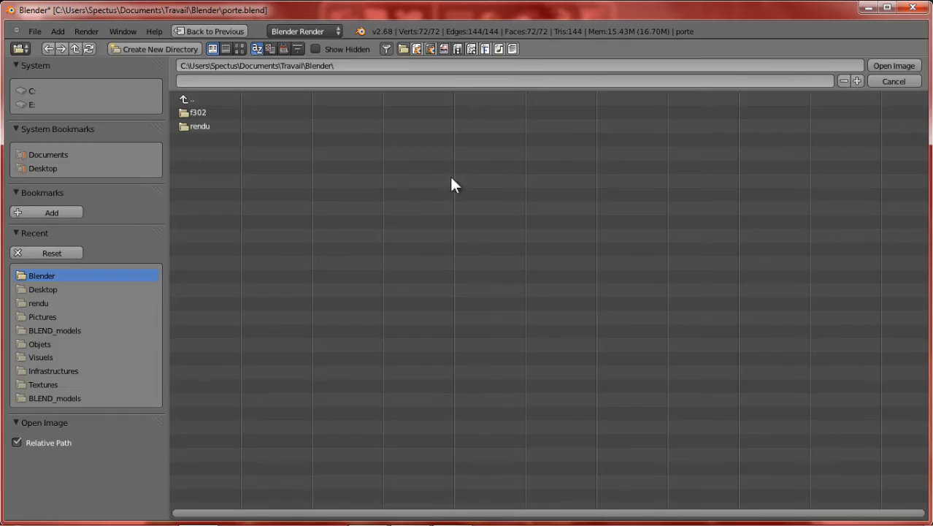
{"action": "left_click", "coordinate": [58, 286]}
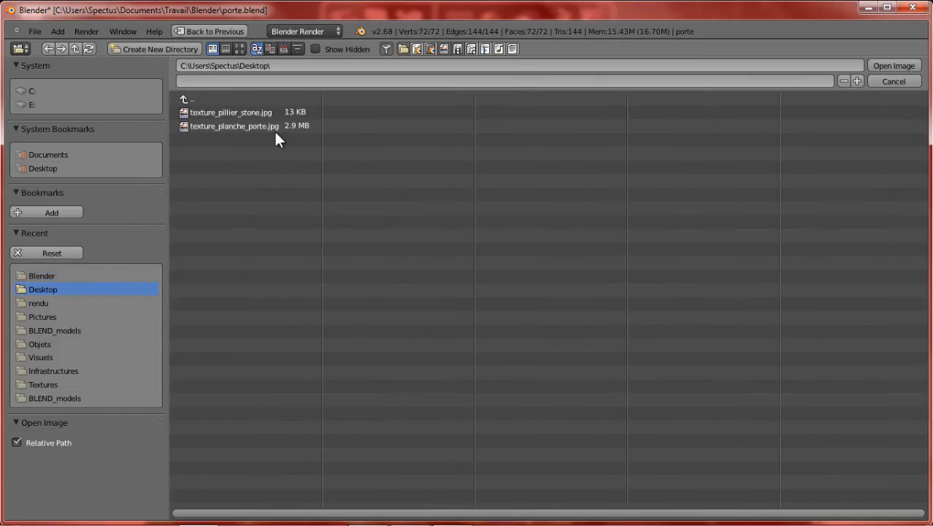
{"action": "left_click", "coordinate": [267, 127]}
{"action": "double_click", "coordinate": [267, 127]}
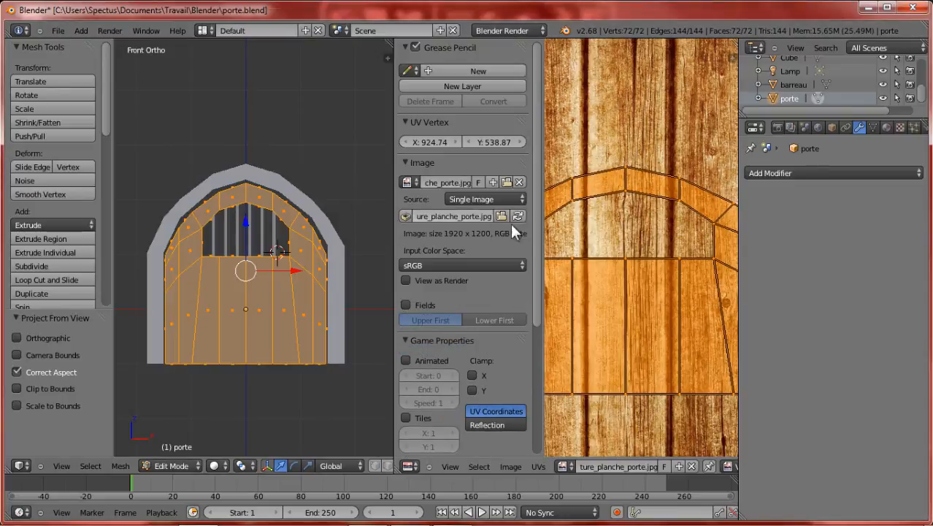
Step: Switch the 3D view to textured shading and examine how the planks map onto the door
{"action": "scroll", "coordinate": [594, 247], "scroll_direction": "down", "scroll_amount": 2}
{"action": "scroll", "coordinate": [698, 241], "scroll_direction": "down", "scroll_amount": 3}
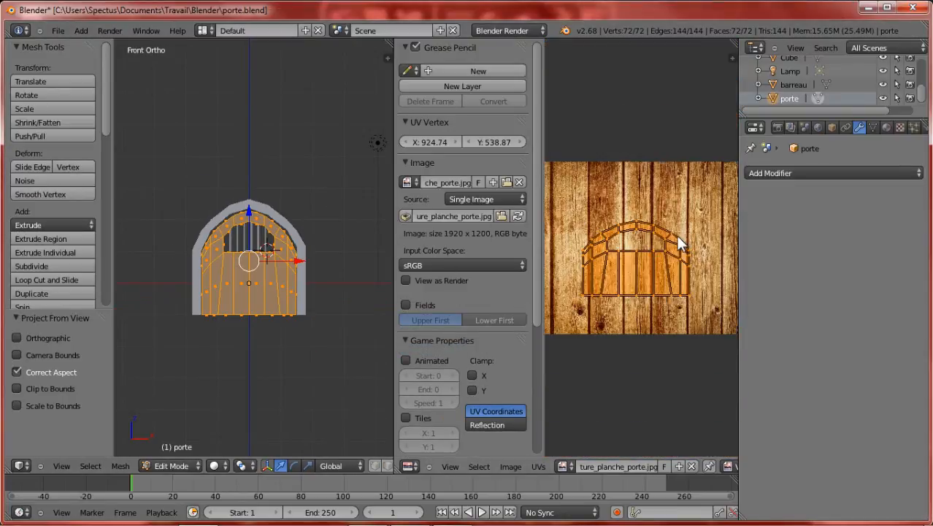
{"action": "scroll", "coordinate": [342, 268], "scroll_direction": "up", "scroll_amount": 1}
{"action": "key", "text": "alt+z"}
{"action": "middle_click_drag", "start_coordinate": [331, 271], "coordinate": [320, 280]}
{"action": "key", "text": "KP_1"}
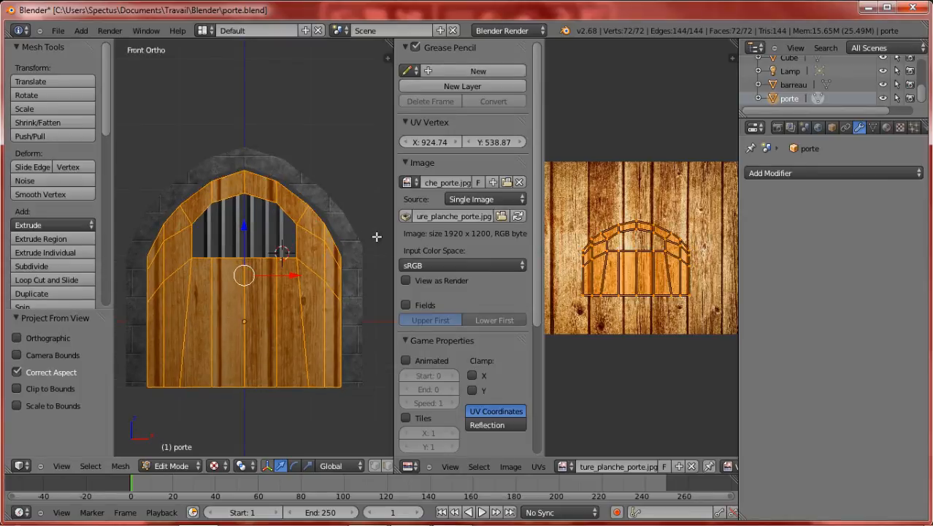
{"action": "middle_click_drag", "start_coordinate": [291, 285], "coordinate": [277, 321]}
{"action": "scroll", "coordinate": [653, 223], "scroll_direction": "down", "scroll_amount": 2}
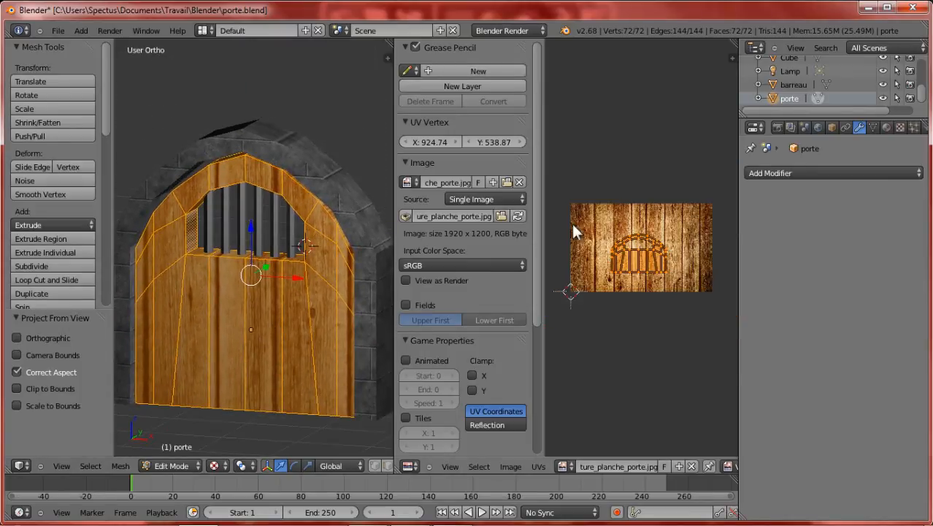
Step: Hide the image properties, stretch the door's UV layout along X by about 2.398 and shift it 0.015 along X
{"action": "key", "text": "n"}
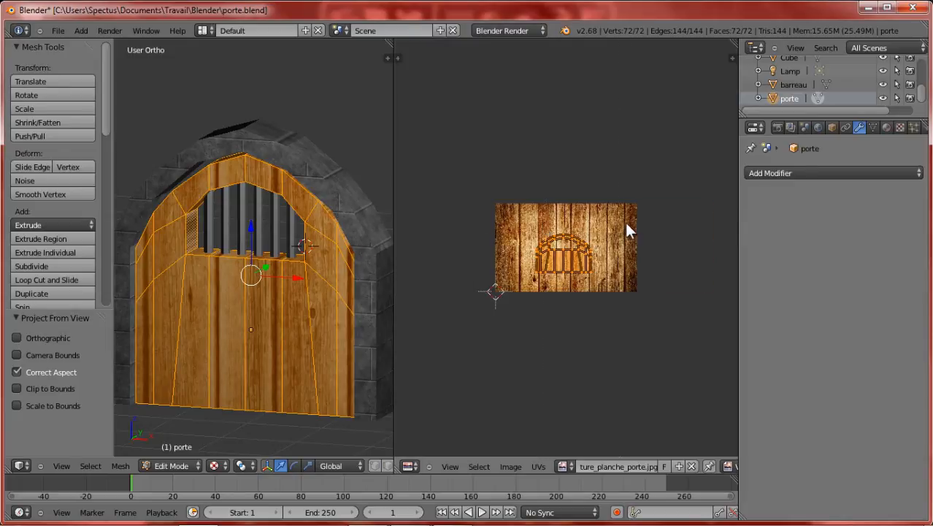
{"action": "scroll", "coordinate": [620, 237], "scroll_direction": "up", "scroll_amount": 5}
{"action": "scroll", "coordinate": [594, 256], "scroll_direction": "down", "scroll_amount": 1}
{"action": "scroll", "coordinate": [593, 248], "scroll_direction": "down", "scroll_amount": 1}
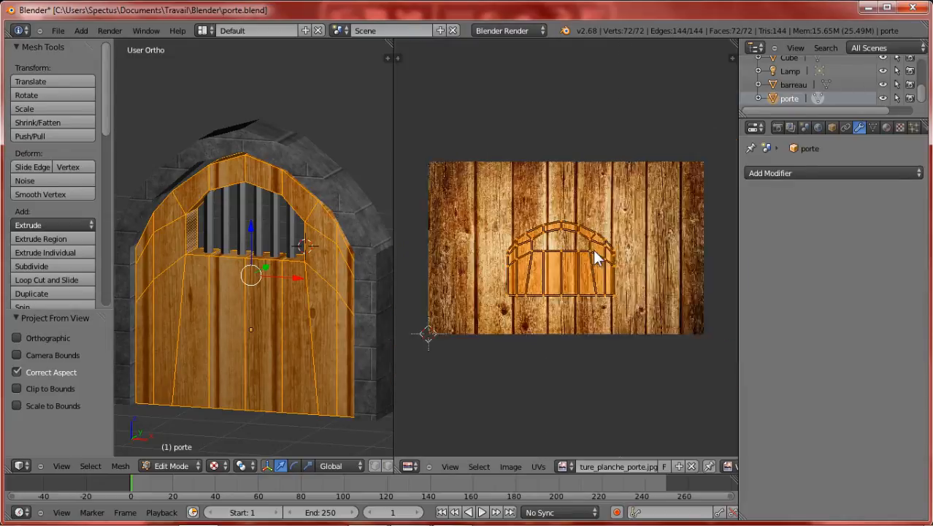
{"action": "scroll", "coordinate": [610, 255], "scroll_direction": "down", "scroll_amount": 1}
{"action": "key", "text": "s"}
{"action": "key", "text": "x"}
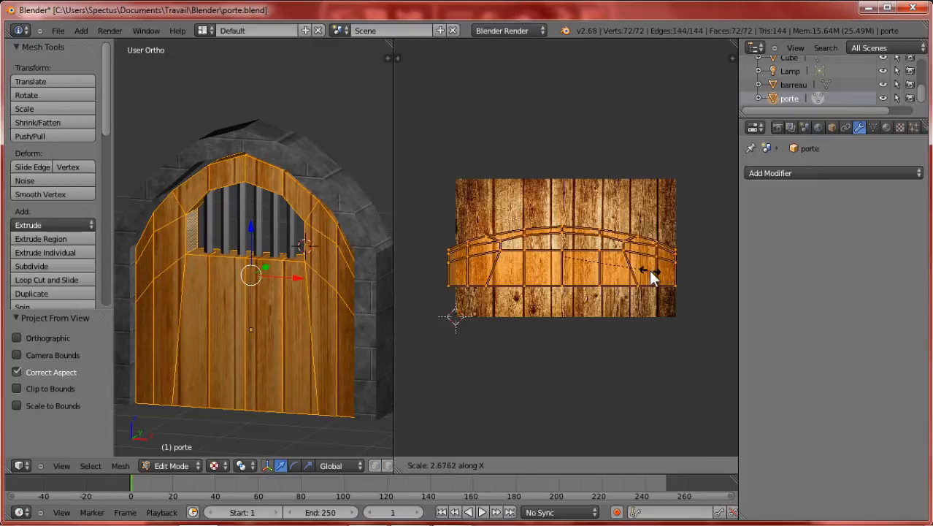
{"action": "left_click", "coordinate": [641, 279]}
{"action": "key", "text": "x"}
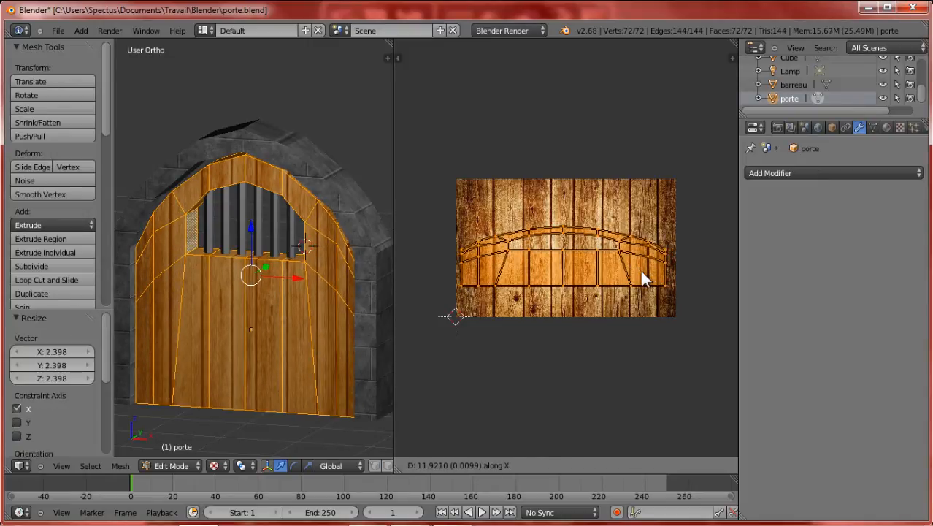
{"action": "left_click", "coordinate": [643, 273]}
Step: Stretch the door's UV layout along Y by about 2.487 and move it 0.094 along Y over the plank image
{"action": "key", "text": "s"}
{"action": "key", "text": "y"}
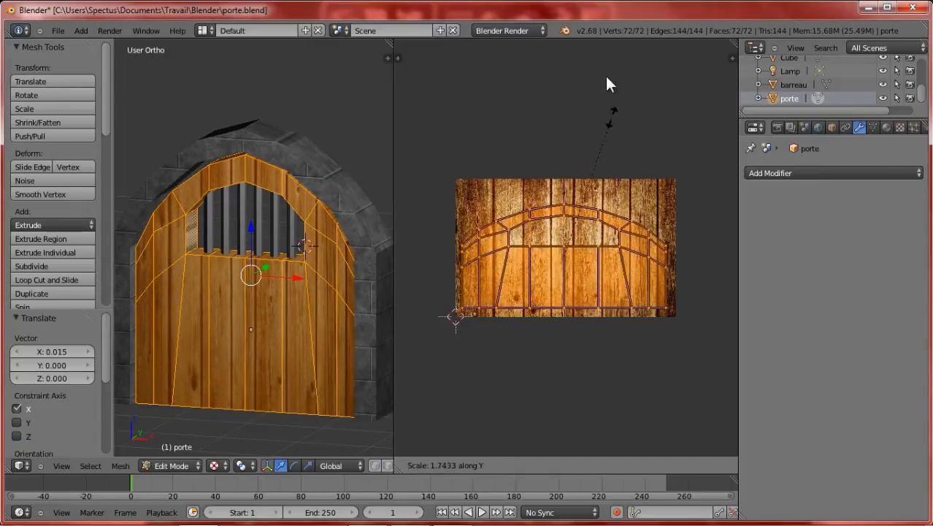
{"action": "left_click", "coordinate": [604, 49]}
{"action": "key", "text": "g"}
{"action": "key", "text": "y"}
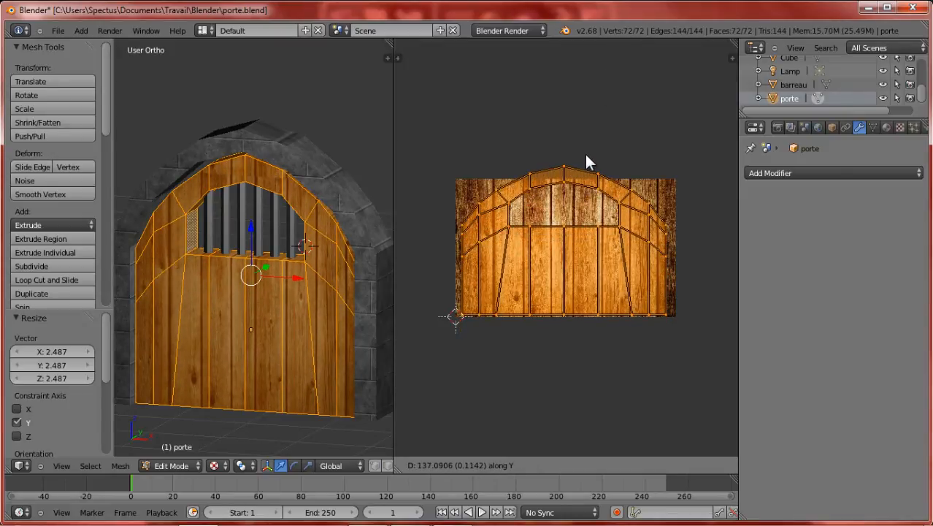
{"action": "left_click", "coordinate": [584, 155]}
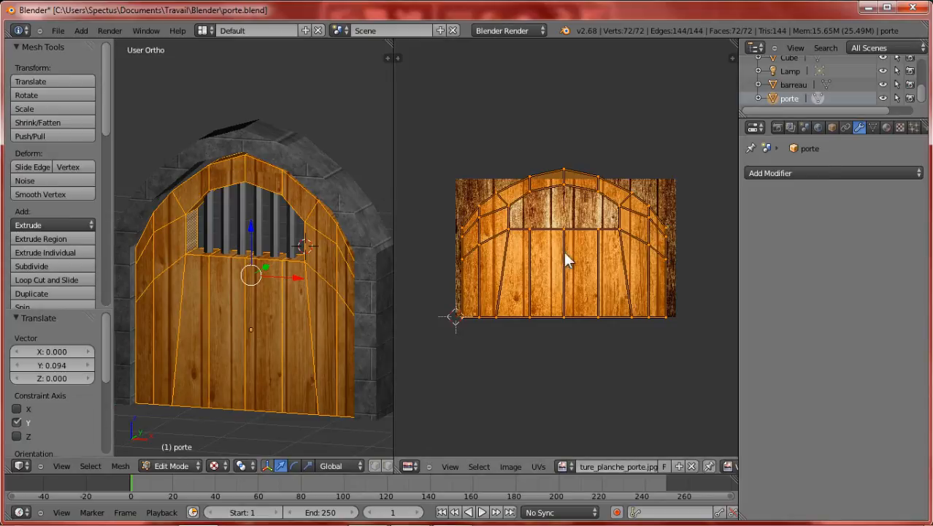
Step: Scale the UV layout down along Y to fit the arch inside the plank image, and return to Object Mode
{"action": "key", "text": "s"}
{"action": "key", "text": "y"}
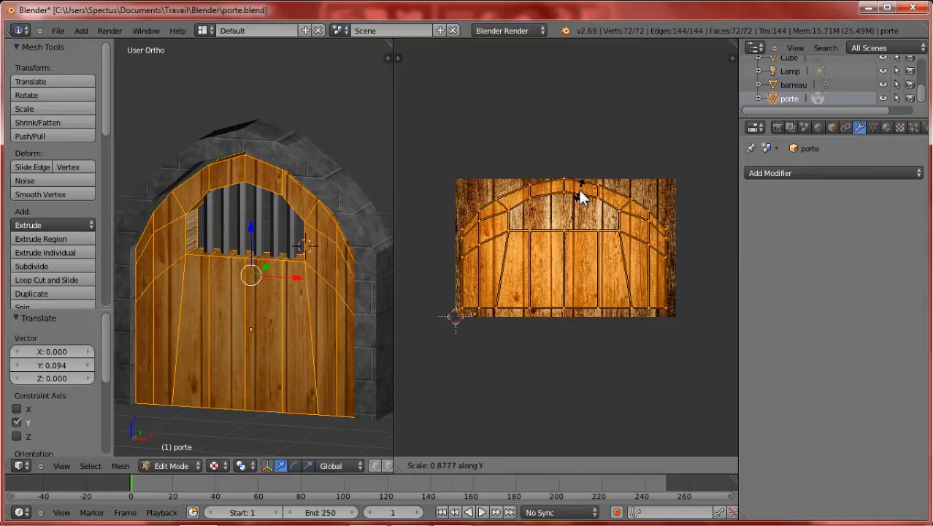
{"action": "left_click", "coordinate": [579, 190]}
{"action": "key", "text": "Tab"}
Step: Move the lamp along Y to 2.56080, on the opposite side of the door, and inspect the door's window
{"action": "middle_click_drag", "start_coordinate": [255, 278], "coordinate": [157, 208]}
{"action": "right_click", "coordinate": [152, 207]}
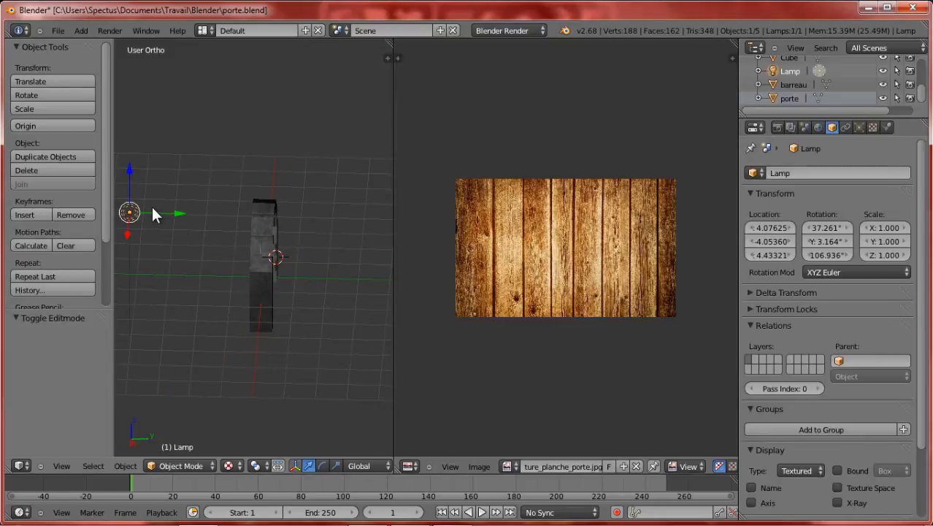
{"action": "left_click_drag", "start_coordinate": [179, 216], "coordinate": [290, 236]}
{"action": "middle_click_drag", "start_coordinate": [291, 236], "coordinate": [188, 210]}
{"action": "left_click_drag", "start_coordinate": [205, 195], "coordinate": [265, 231]}
{"action": "scroll", "coordinate": [276, 252], "scroll_direction": "up", "scroll_amount": 6}
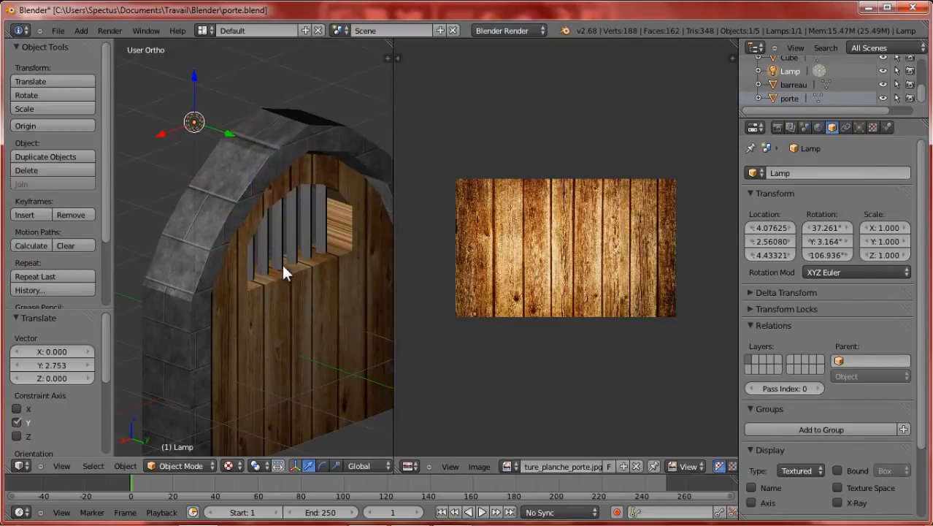
{"action": "scroll", "coordinate": [284, 265], "scroll_direction": "down", "scroll_amount": 2}
{"action": "middle_click_drag", "start_coordinate": [301, 296], "coordinate": [323, 281]}
{"action": "scroll", "coordinate": [342, 263], "scroll_direction": "up", "scroll_amount": 4}
{"action": "scroll", "coordinate": [344, 245], "scroll_direction": "down", "scroll_amount": 2}
{"action": "scroll", "coordinate": [307, 263], "scroll_direction": "down", "scroll_amount": 3}
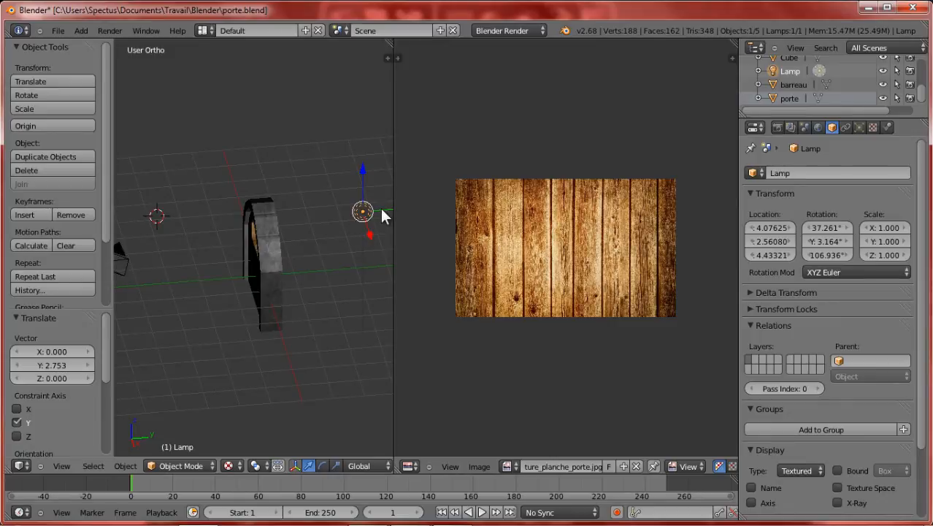
Step: Move the lamp along Y to -3.12319, in front of the door, and save over porte.blend
{"action": "left_click_drag", "start_coordinate": [382, 208], "coordinate": [204, 226]}
{"action": "middle_click_drag", "start_coordinate": [228, 257], "coordinate": [304, 259]}
{"action": "scroll", "coordinate": [346, 277], "scroll_direction": "up", "scroll_amount": 2}
{"action": "key", "text": "ctrl+s"}
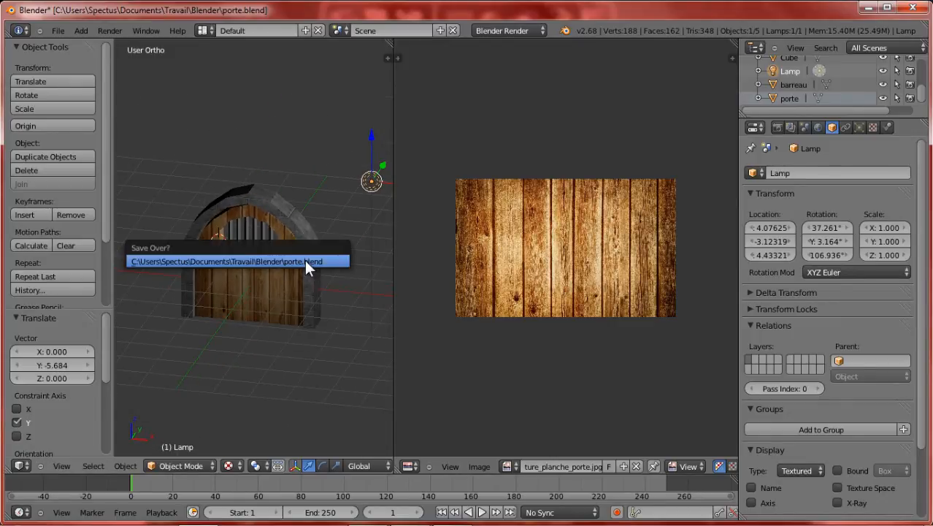
{"action": "left_click", "coordinate": [305, 260]}
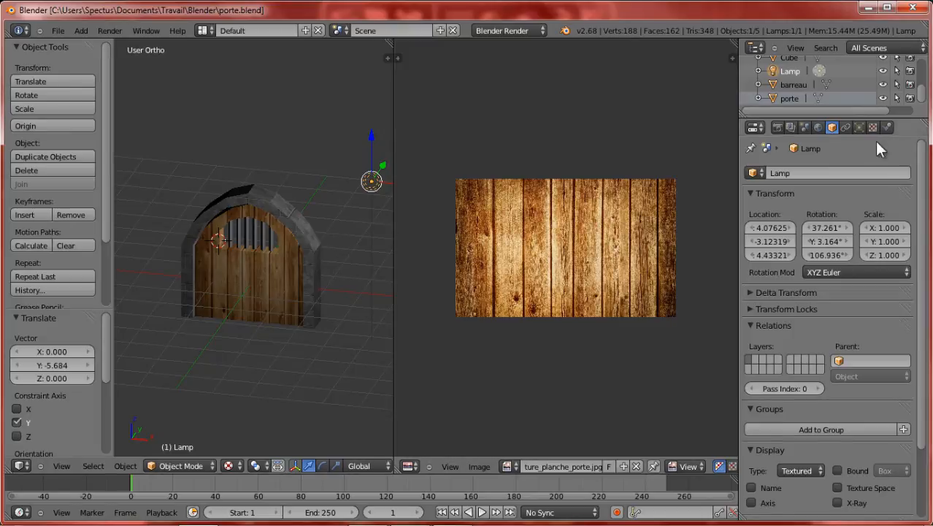
Step: Give the door object a new material named Porte
{"action": "right_click", "coordinate": [295, 235]}
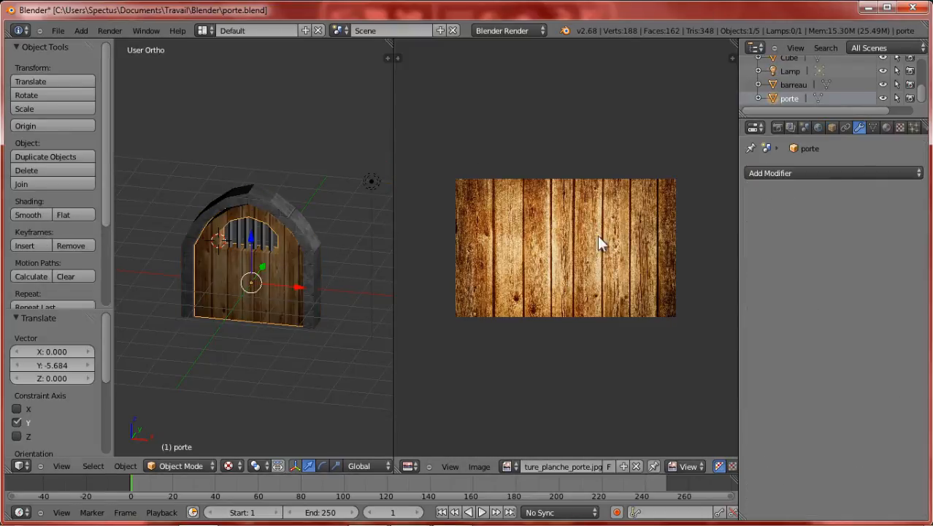
{"action": "left_click", "coordinate": [886, 127]}
{"action": "left_click", "coordinate": [796, 217]}
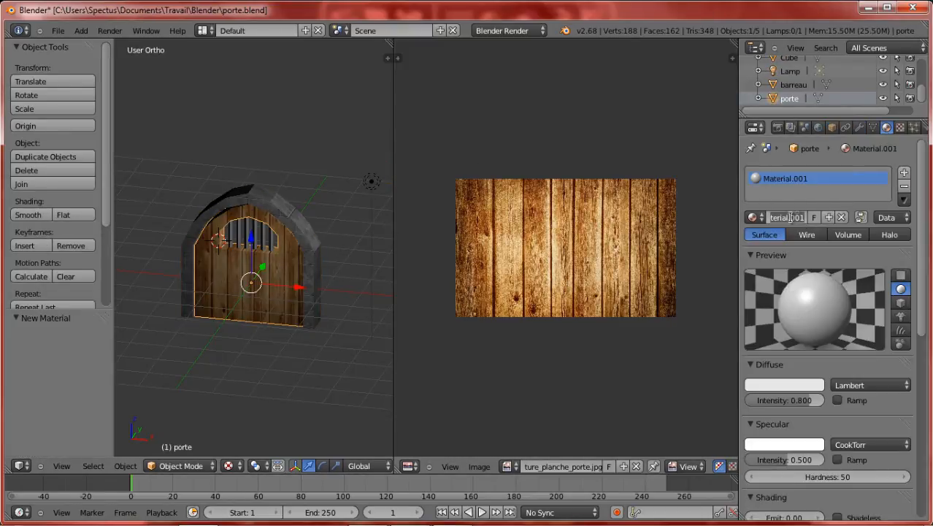
{"action": "type", "text": "Porte"}
{"action": "key", "text": "Return"}
Step: Add an Image or Movie texture to the Porte material and load texture_planche_porte.jpg from the Desktop
{"action": "left_click", "coordinate": [900, 127]}
{"action": "left_click", "coordinate": [850, 272]}
{"action": "left_click", "coordinate": [825, 288]}
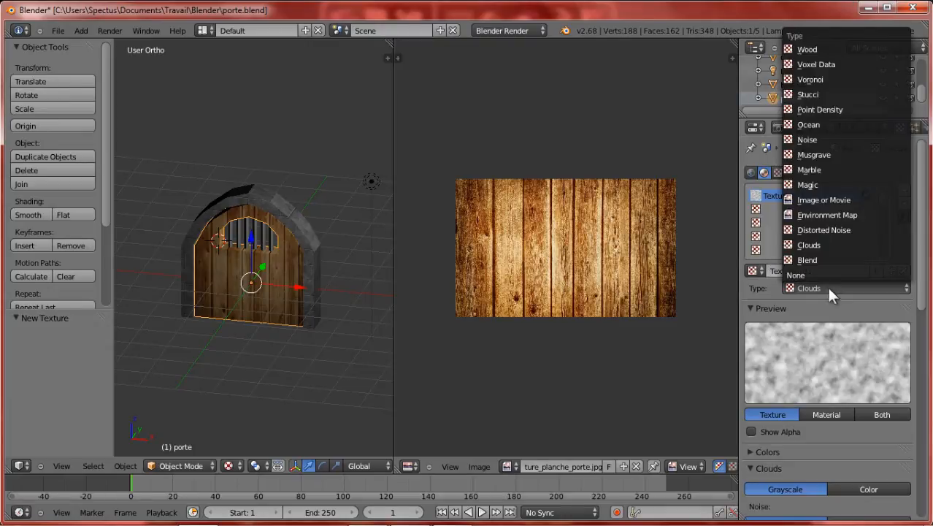
{"action": "left_click", "coordinate": [833, 201]}
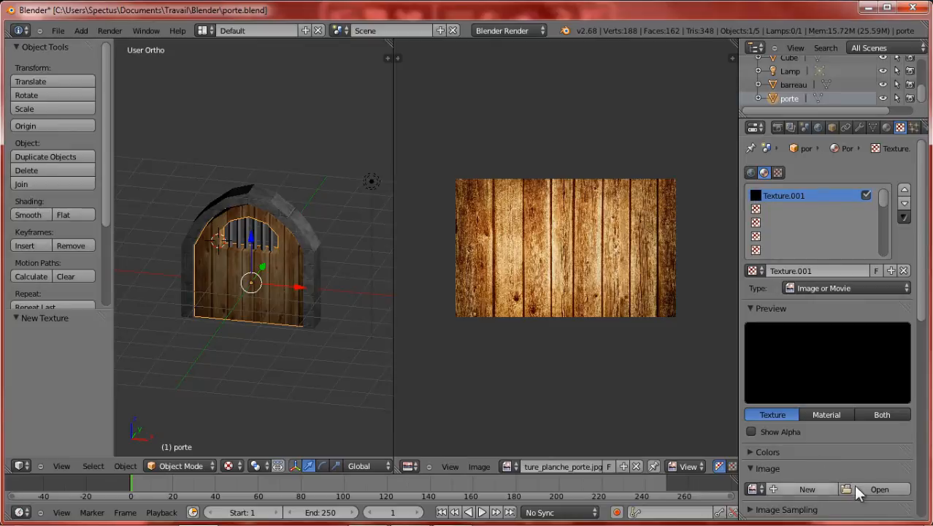
{"action": "left_click", "coordinate": [869, 488]}
{"action": "left_click", "coordinate": [45, 276]}
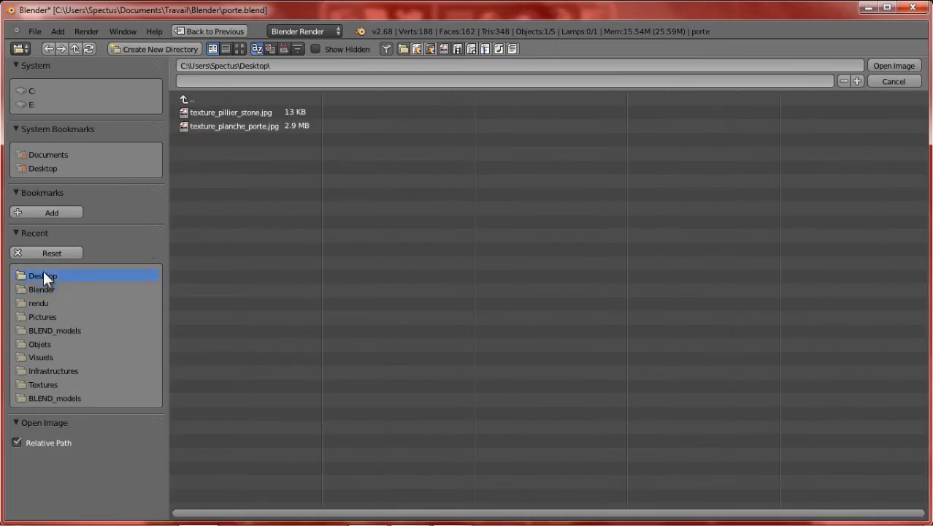
{"action": "double_click", "coordinate": [260, 125]}
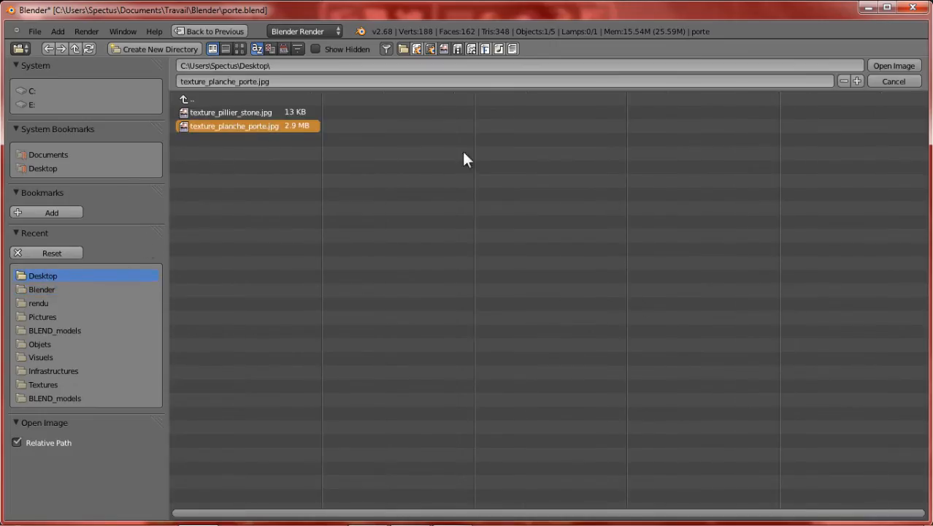
Step: Set the plank texture's mapping coordinates to UV with the UVMap layer
{"action": "scroll", "coordinate": [873, 371], "scroll_direction": "down", "scroll_amount": 8}
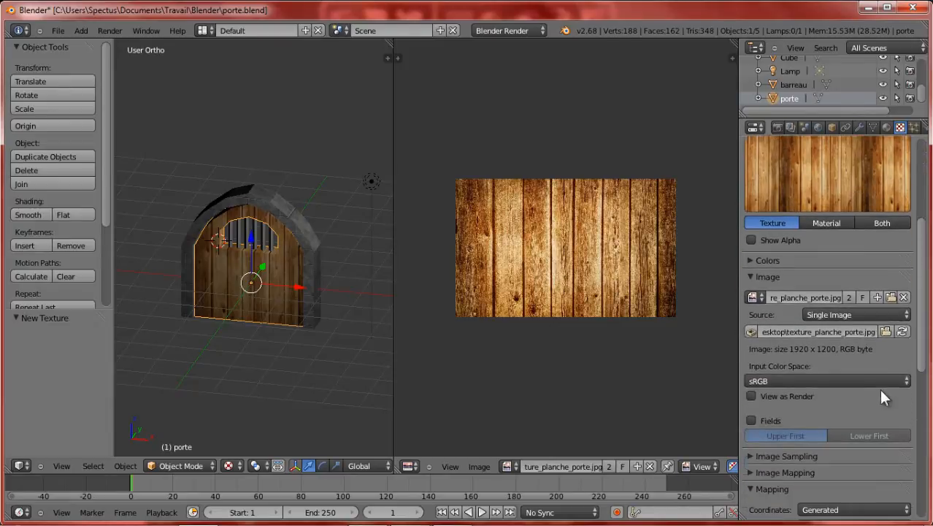
{"action": "scroll", "coordinate": [849, 423], "scroll_direction": "down", "scroll_amount": 3}
{"action": "left_click", "coordinate": [834, 427]}
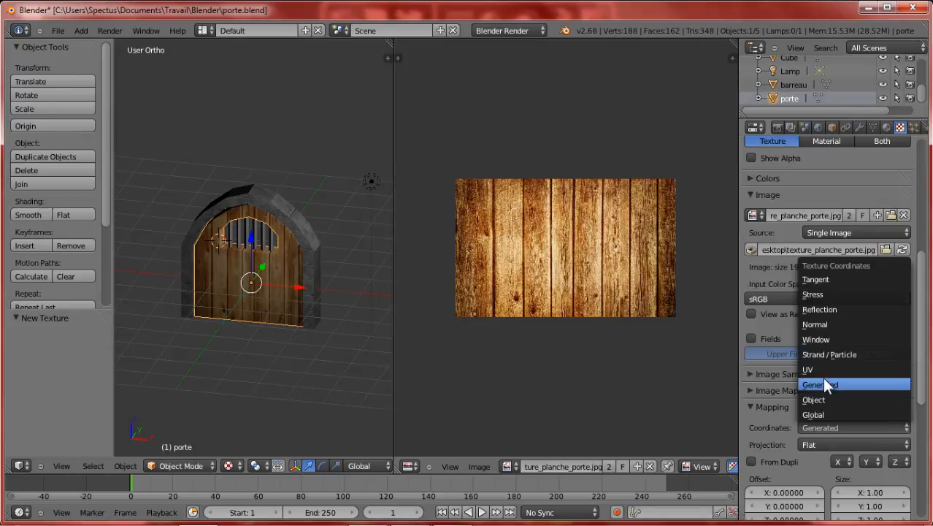
{"action": "left_click", "coordinate": [833, 371]}
{"action": "left_click", "coordinate": [802, 444]}
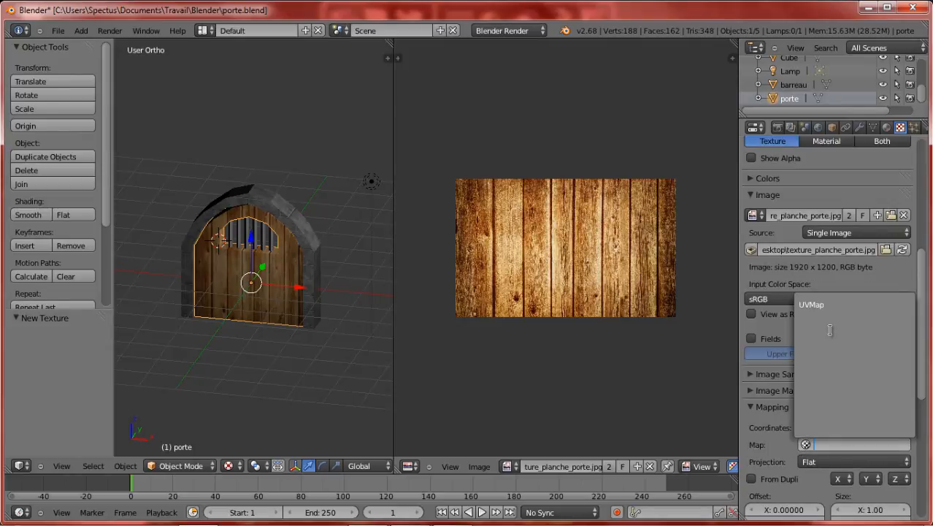
{"action": "left_click", "coordinate": [829, 306]}
Step: Save over porte.blend and render the scene, expanding the render view over the neighbouring image editor to inspect it
{"action": "scroll", "coordinate": [315, 229], "scroll_direction": "down", "scroll_amount": 3}
{"action": "key", "text": "ctrl+s"}
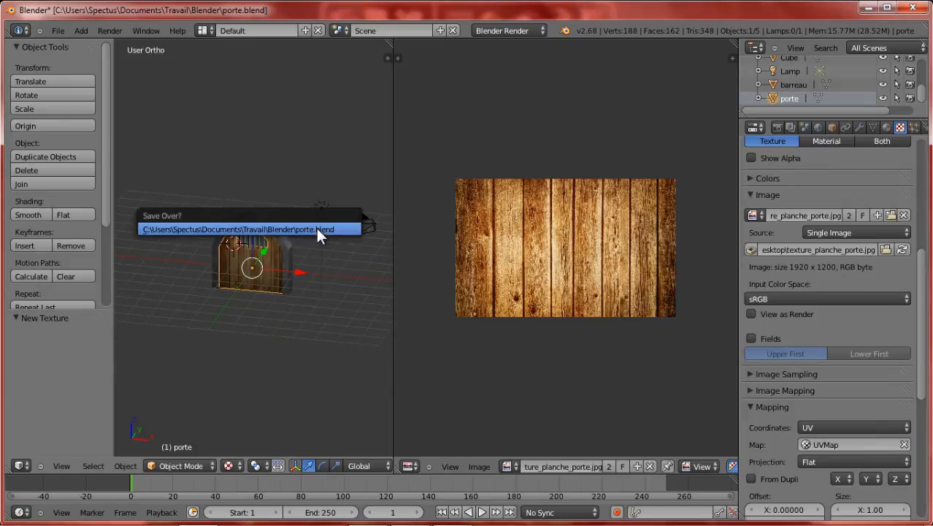
{"action": "left_click", "coordinate": [316, 229]}
{"action": "key", "text": "F12"}
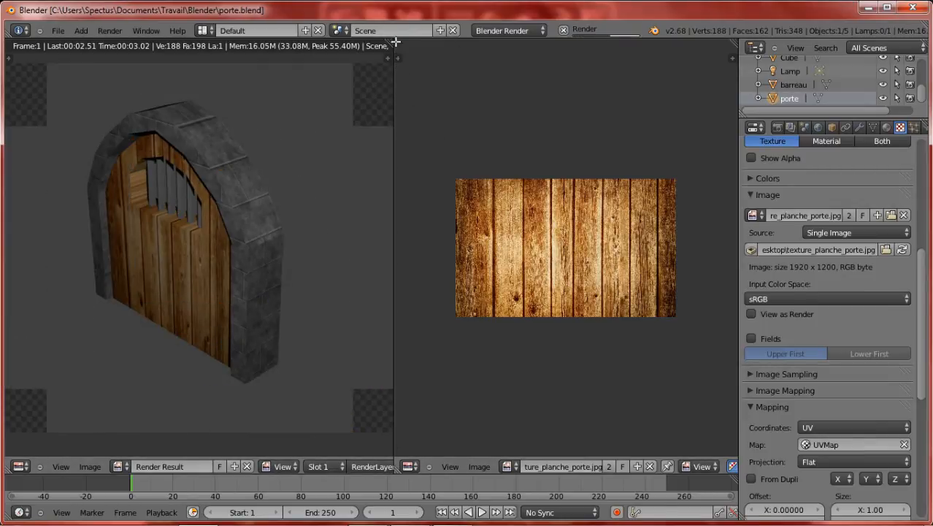
{"action": "left_click_drag", "start_coordinate": [393, 43], "coordinate": [411, 56]}
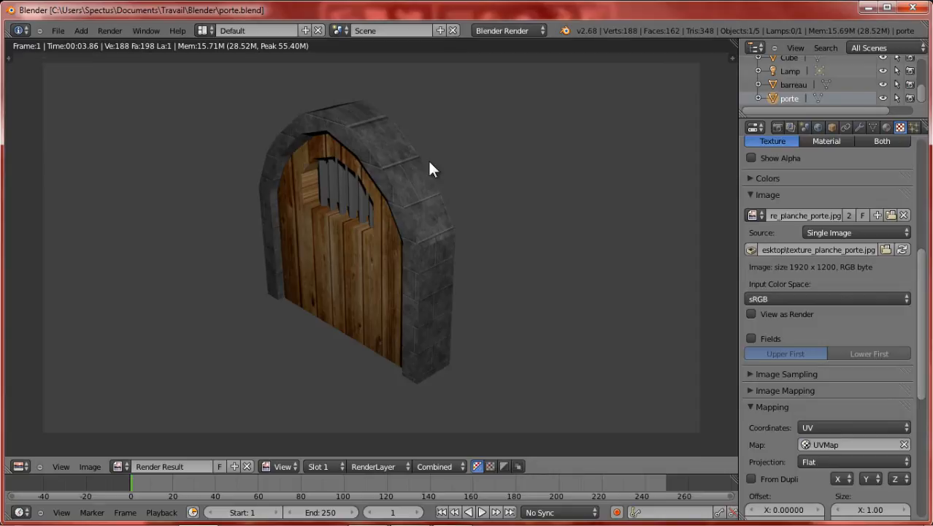
{"action": "key", "text": "Escape"}
Step: In Edit Mode, select the four sill faces at the bottom of the door's window opening
{"action": "scroll", "coordinate": [427, 162], "scroll_direction": "up", "scroll_amount": 4}
{"action": "key", "text": "Tab"}
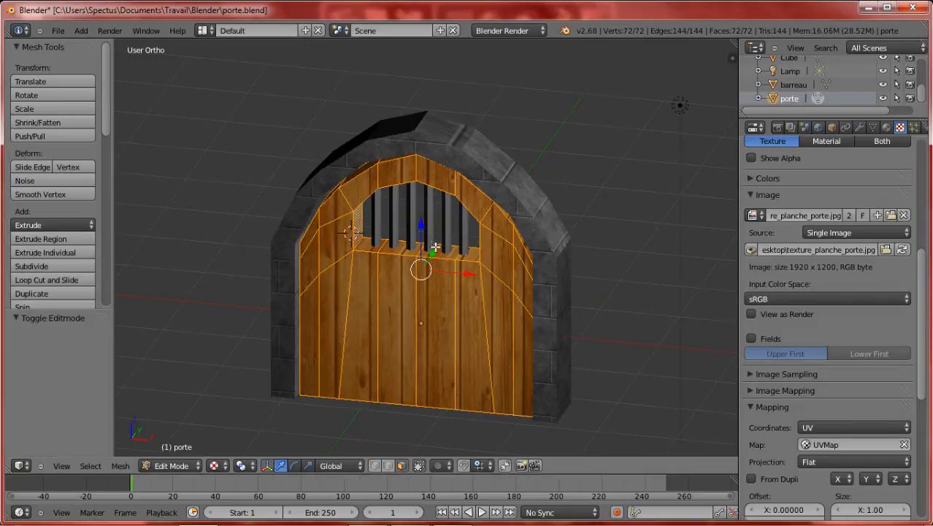
{"action": "scroll", "coordinate": [435, 248], "scroll_direction": "up", "scroll_amount": 2}
{"action": "right_click", "coordinate": [406, 256]}
{"action": "right_click", "coordinate": [386, 259], "text": "shift"}
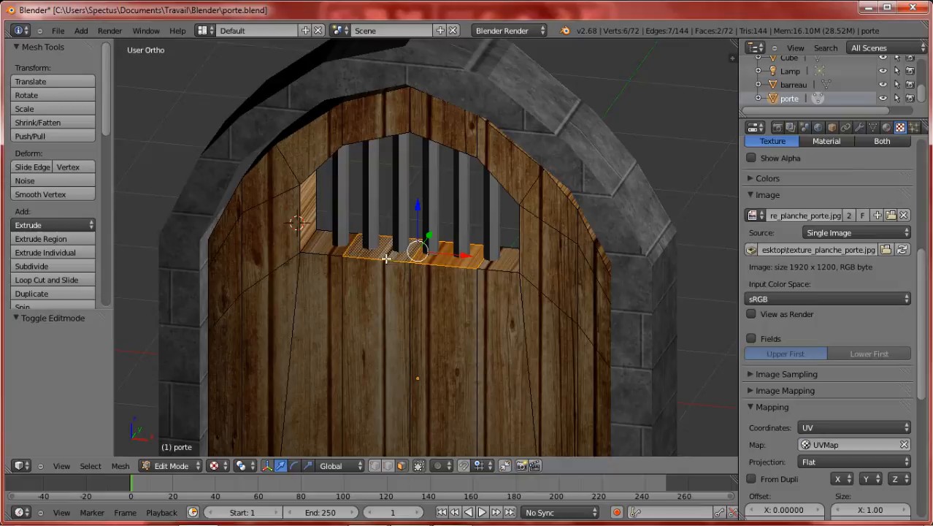
{"action": "right_click", "coordinate": [322, 248], "text": "shift"}
{"action": "right_click", "coordinate": [502, 263], "text": "shift"}
{"action": "key", "text": "z"}
{"action": "key", "text": "z"}
{"action": "mouse_move", "coordinate": [445, 281]}
{"action": "middle_mouse_down"}
{"action": "mouse_move", "coordinate": [470, 191]}
{"action": "mouse_move", "coordinate": [499, 188]}
{"action": "mouse_move", "coordinate": [481, 205]}
{"action": "middle_mouse_up"}
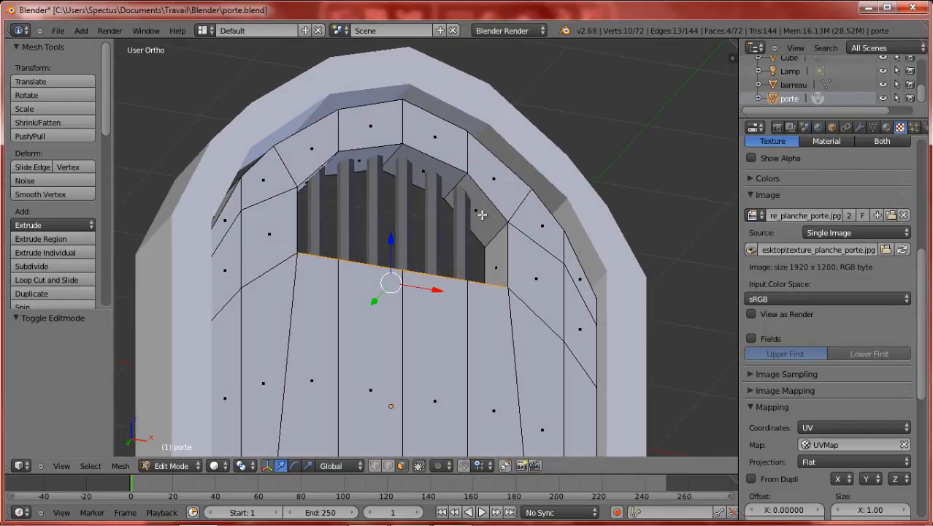
Step: Add the four inner faces under the window's arch to the selection, leaving out the vertical side faces
{"action": "right_click", "coordinate": [486, 211], "text": "shift"}
{"action": "right_click", "coordinate": [442, 174], "text": "shift"}
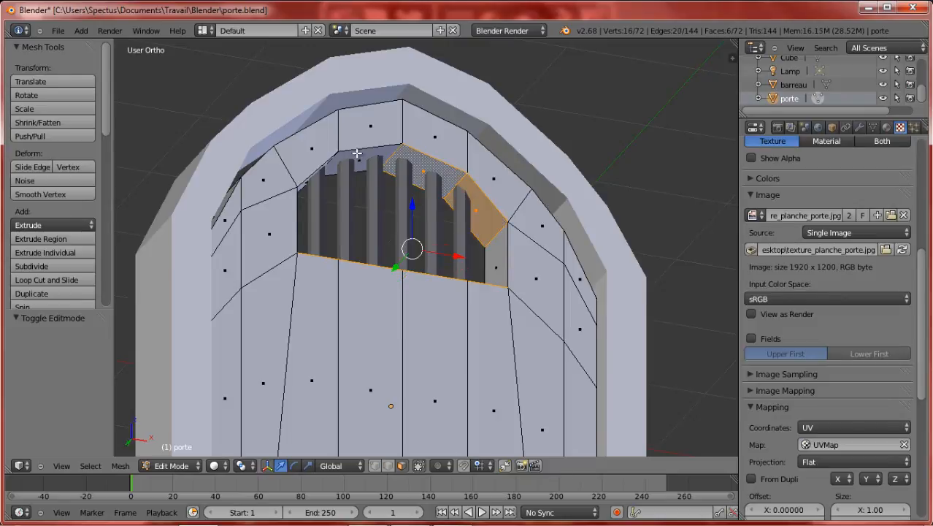
{"action": "right_click", "coordinate": [357, 154], "text": "shift"}
{"action": "middle_click_drag", "start_coordinate": [356, 156], "coordinate": [295, 195]}
{"action": "right_click", "coordinate": [319, 214], "text": "shift"}
{"action": "middle_click_drag", "start_coordinate": [365, 235], "coordinate": [404, 262]}
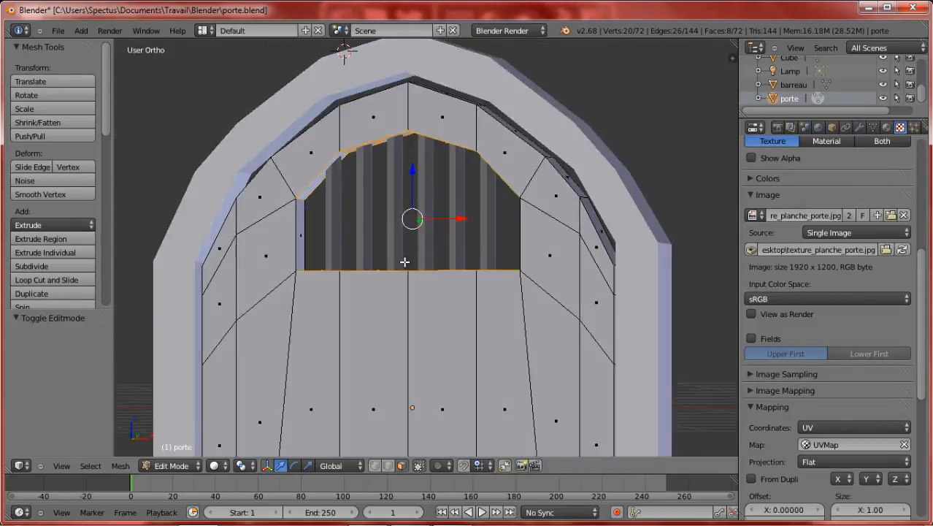
Step: Unwrap the selected window faces with Project From View from the top view
{"action": "key", "text": "KP_7"}
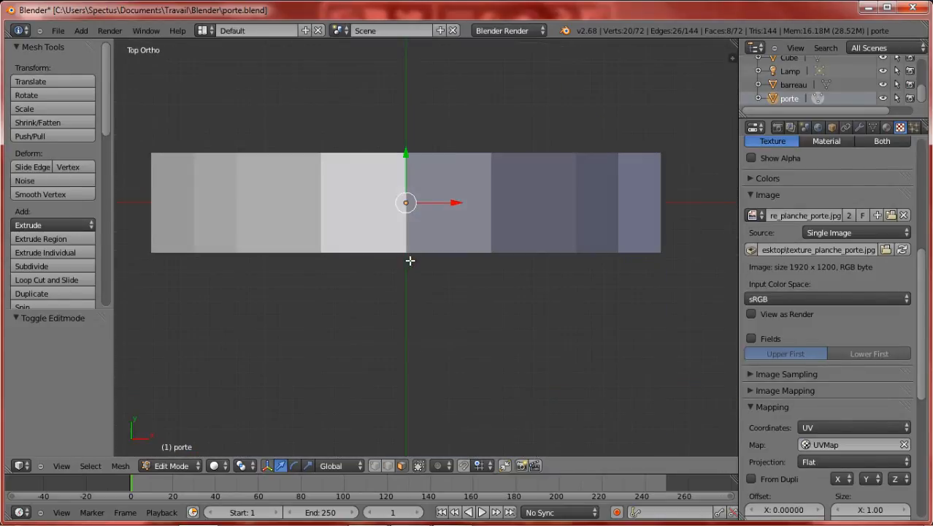
{"action": "key", "text": "u"}
{"action": "left_click", "coordinate": [455, 264]}
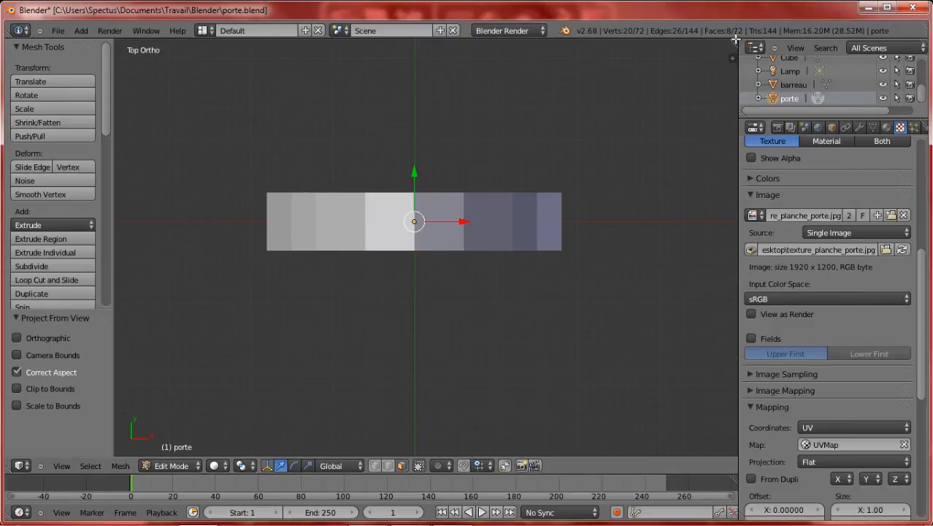
Step: Split the 3D view, turn the new area into a UV/Image Editor, and display texture_planche_porte.jpg behind the window faces' UVs
{"action": "left_click_drag", "start_coordinate": [733, 56], "coordinate": [439, 459]}
{"action": "left_click", "coordinate": [471, 465]}
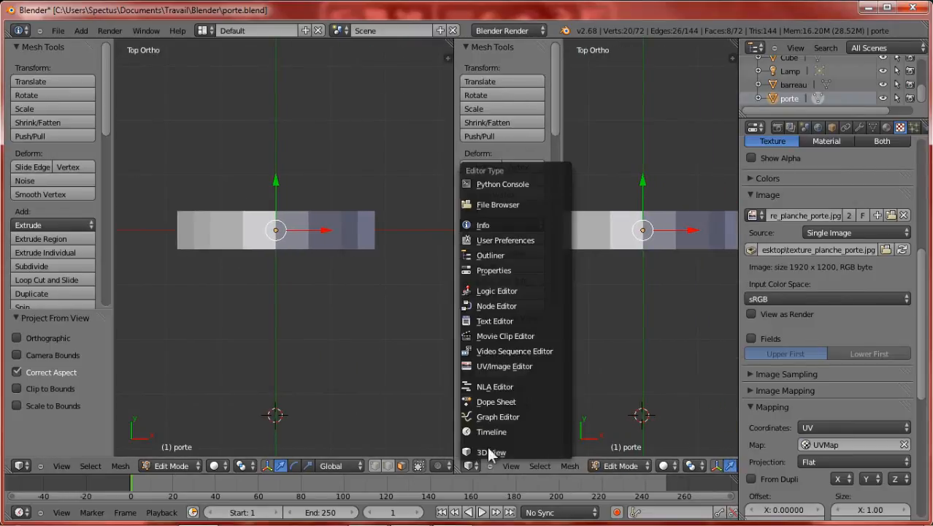
{"action": "left_click", "coordinate": [511, 360]}
{"action": "middle_click_drag", "start_coordinate": [410, 305], "coordinate": [317, 227]}
{"action": "scroll", "coordinate": [316, 228], "scroll_direction": "up", "scroll_amount": 10}
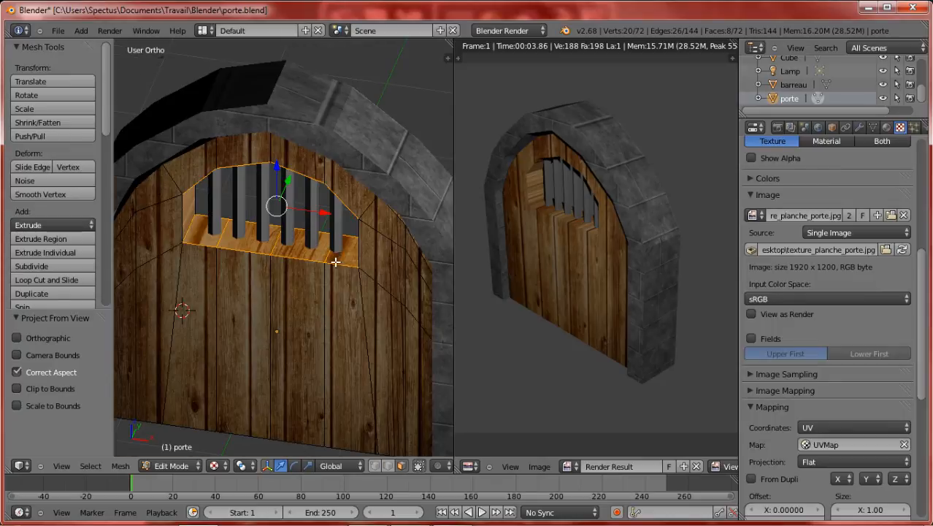
{"action": "scroll", "coordinate": [546, 286], "scroll_direction": "down", "scroll_amount": 2}
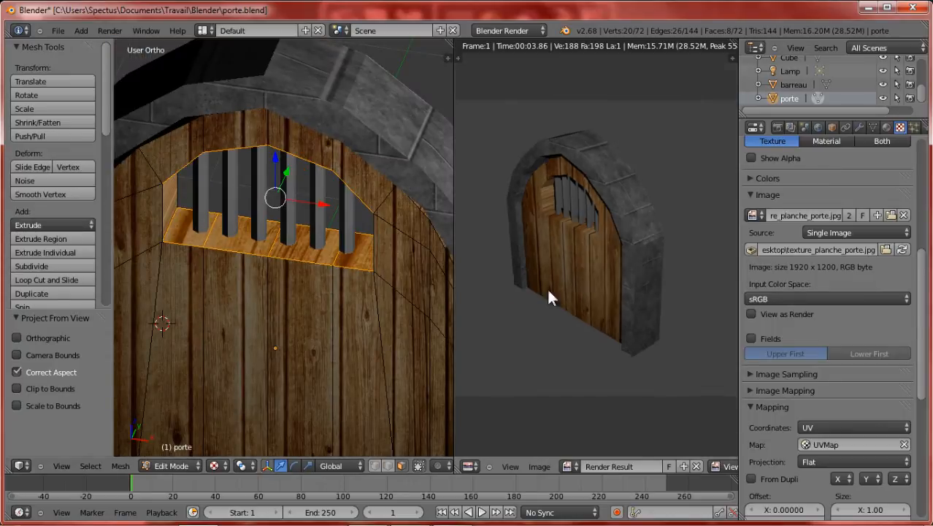
{"action": "left_click", "coordinate": [565, 465]}
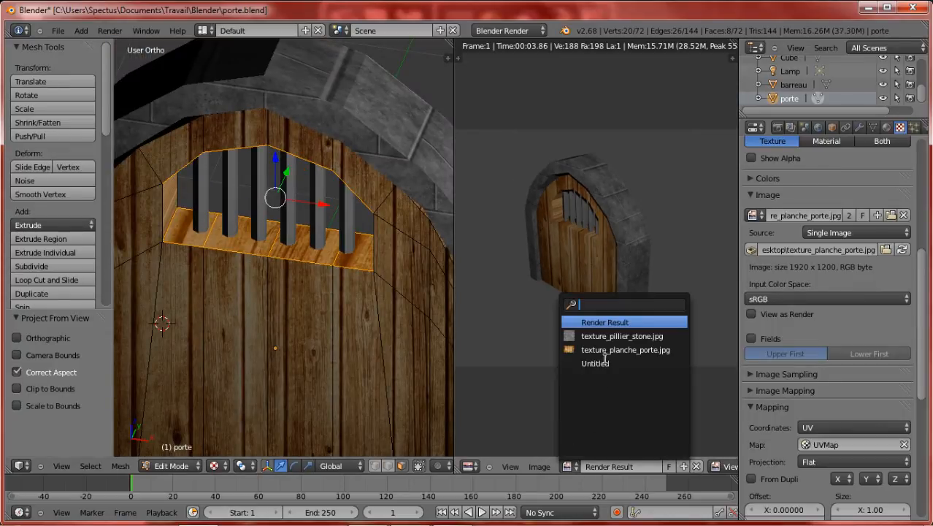
{"action": "left_click", "coordinate": [614, 358]}
{"action": "scroll", "coordinate": [600, 272], "scroll_direction": "down", "scroll_amount": 3}
{"action": "scroll", "coordinate": [354, 276], "scroll_direction": "up", "scroll_amount": 2}
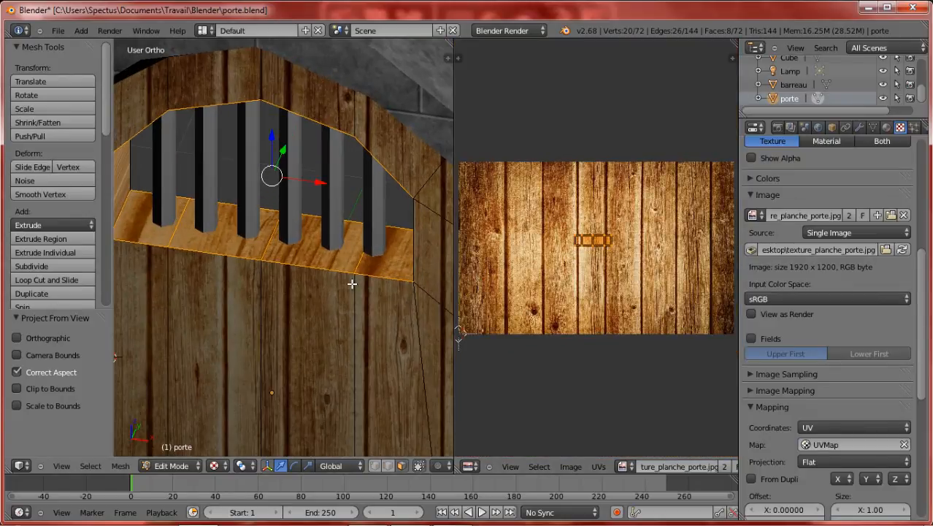
Step: Stretch the window faces' UV layout along X by 5.630 over the plank image
{"action": "scroll", "coordinate": [352, 282], "scroll_direction": "down", "scroll_amount": 1}
{"action": "scroll", "coordinate": [593, 247], "scroll_direction": "down", "scroll_amount": 2}
{"action": "key", "text": "s"}
{"action": "key", "text": "x"}
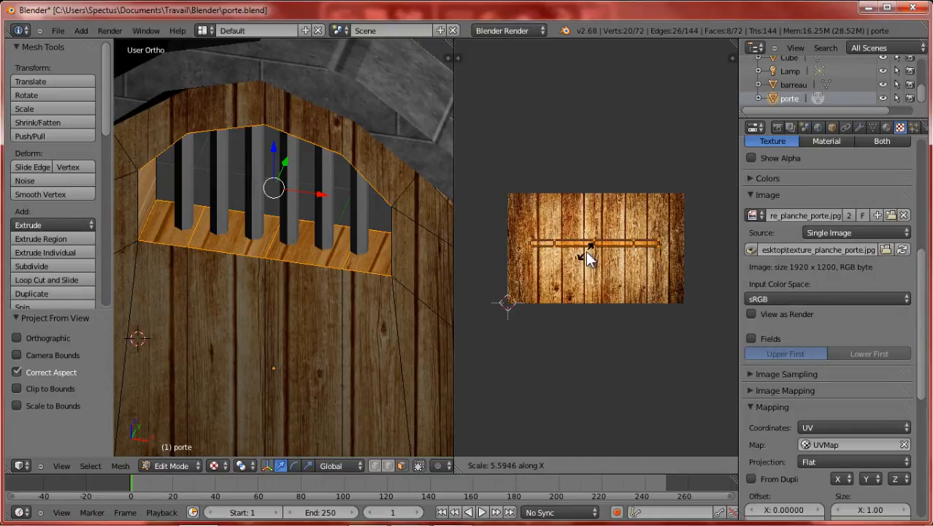
{"action": "left_click", "coordinate": [641, 252]}
{"action": "scroll", "coordinate": [641, 252], "scroll_direction": "up", "scroll_amount": 1}
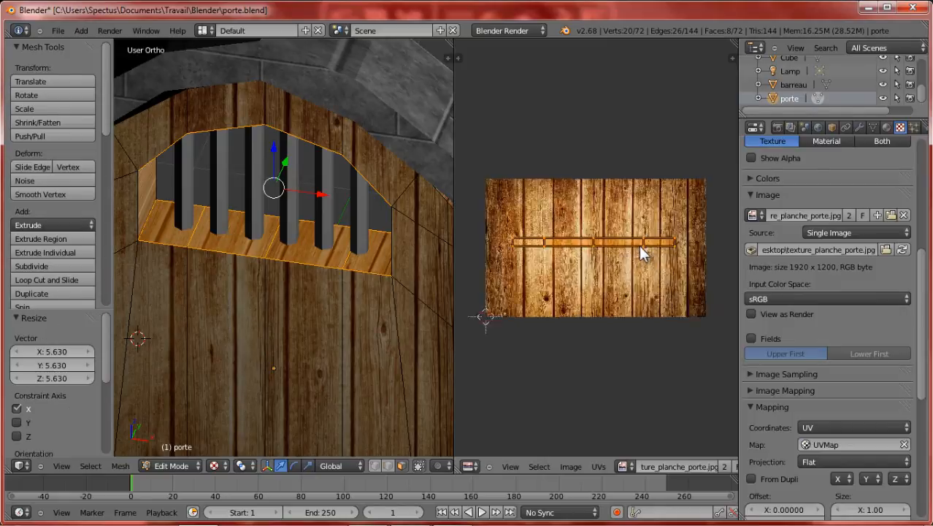
{"action": "scroll", "coordinate": [645, 251], "scroll_direction": "down", "scroll_amount": 1}
Step: Scale the window faces' UV layout uniformly by 1.076 and narrow it along X by about 0.656
{"action": "key", "text": "s"}
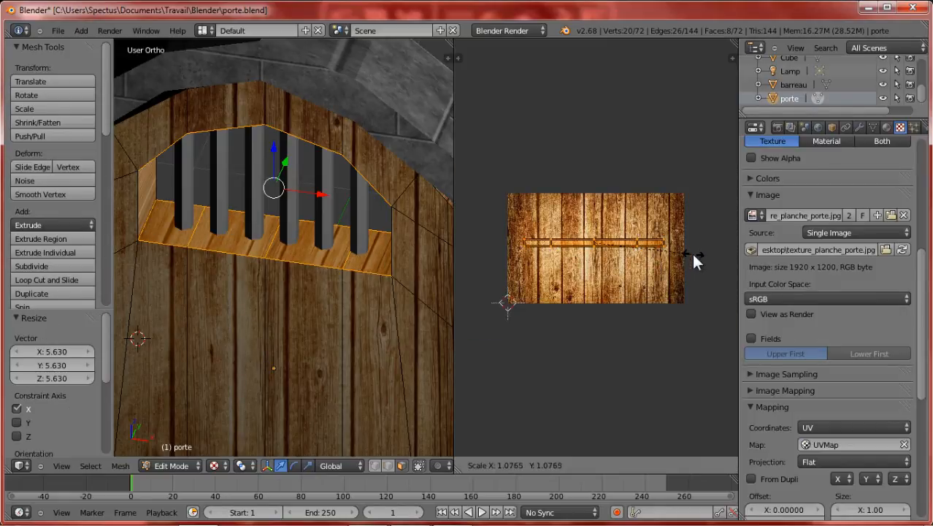
{"action": "scroll", "coordinate": [668, 259], "scroll_direction": "up", "scroll_amount": 1}
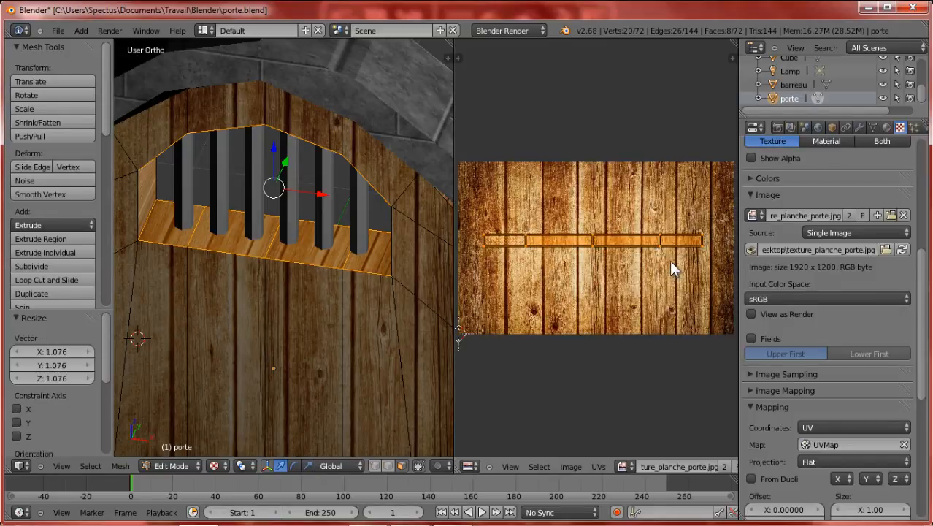
{"action": "key", "text": "x"}
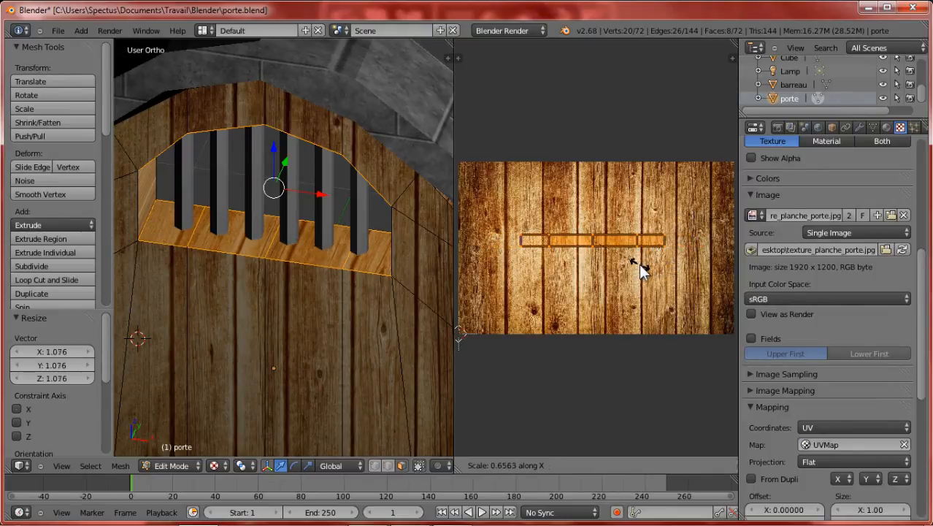
{"action": "left_click", "coordinate": [640, 265]}
Step: Inspect the plank texture on the window's inner faces in Object and Edit Mode, and save over porte.blend
{"action": "scroll", "coordinate": [238, 225], "scroll_direction": "down", "scroll_amount": 3}
{"action": "middle_click_drag", "start_coordinate": [271, 252], "coordinate": [312, 257]}
{"action": "scroll", "coordinate": [313, 257], "scroll_direction": "up", "scroll_amount": 4}
{"action": "key", "text": "Tab"}
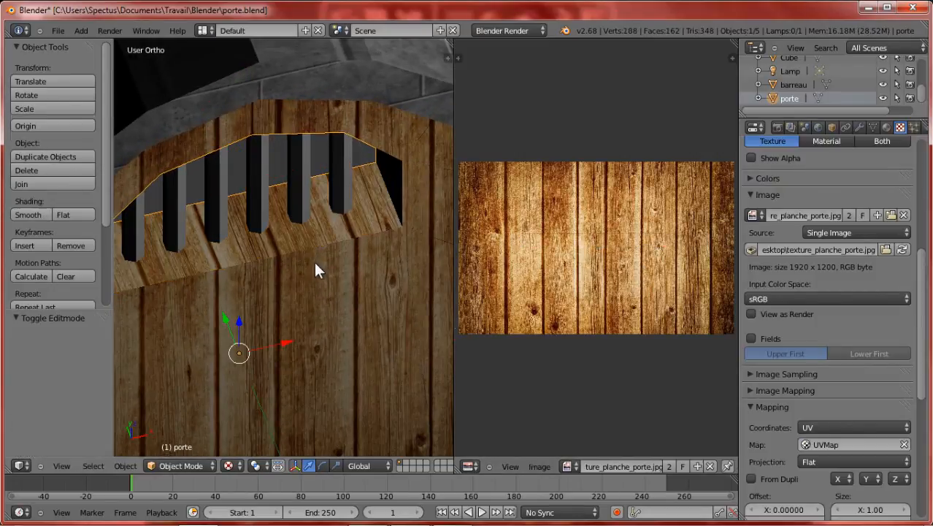
{"action": "scroll", "coordinate": [337, 264], "scroll_direction": "down", "scroll_amount": 3}
{"action": "scroll", "coordinate": [332, 237], "scroll_direction": "up", "scroll_amount": 5}
{"action": "key", "text": "Tab"}
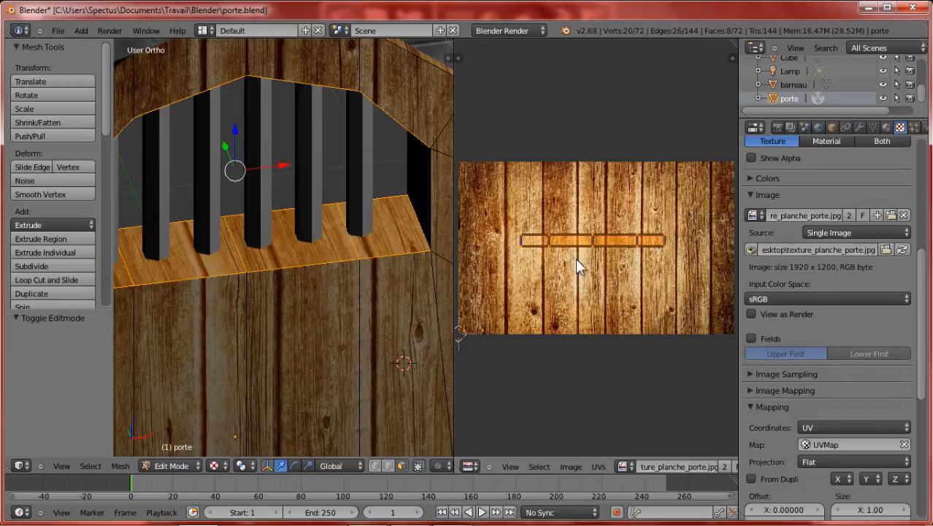
{"action": "scroll", "coordinate": [306, 244], "scroll_direction": "down", "scroll_amount": 4}
{"action": "scroll", "coordinate": [358, 210], "scroll_direction": "up", "scroll_amount": 2}
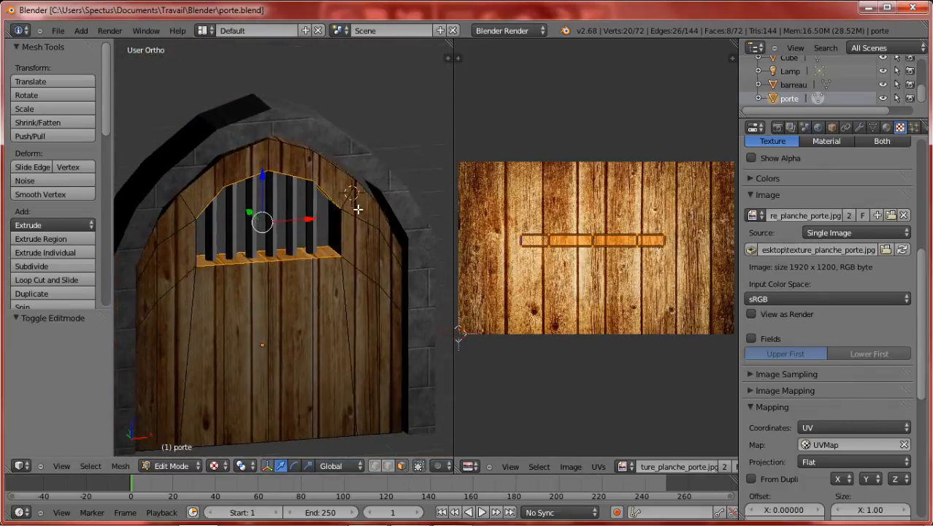
{"action": "scroll", "coordinate": [357, 210], "scroll_direction": "up", "scroll_amount": 3}
{"action": "scroll", "coordinate": [365, 213], "scroll_direction": "down", "scroll_amount": 5}
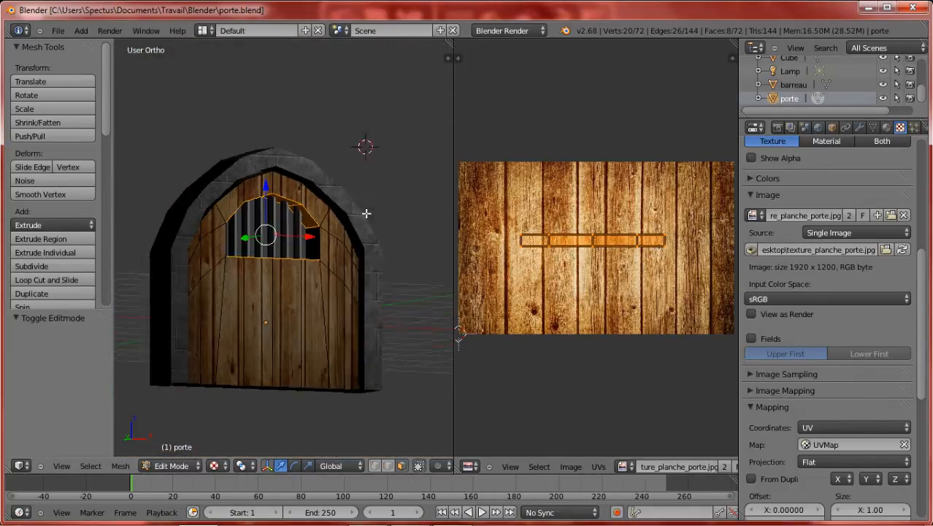
Step: Move the lamp along X in front of the door and lower it by 2.972 along Z
{"action": "key", "text": "Tab"}
{"action": "scroll", "coordinate": [366, 213], "scroll_direction": "down", "scroll_amount": 7}
{"action": "right_click", "coordinate": [358, 194]}
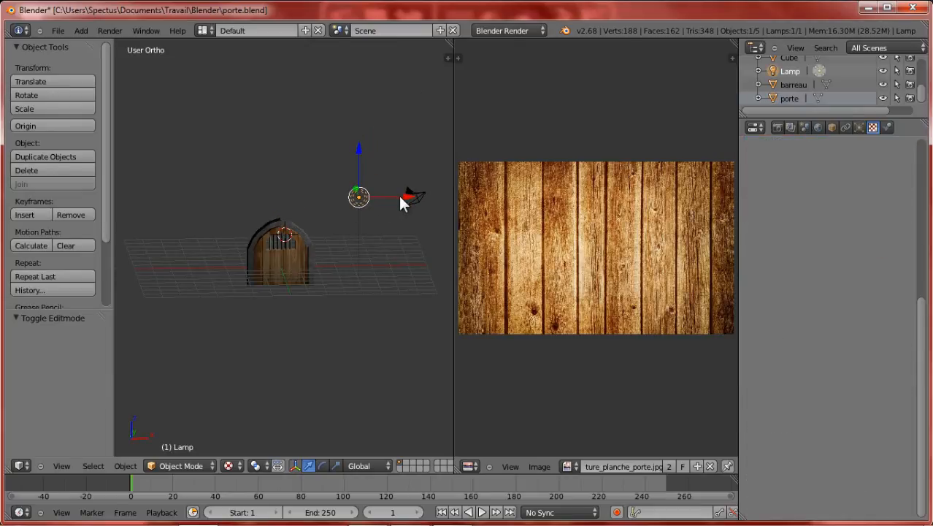
{"action": "left_click_drag", "start_coordinate": [400, 203], "coordinate": [313, 213]}
{"action": "left_click_drag", "start_coordinate": [284, 210], "coordinate": [289, 221]}
{"action": "scroll", "coordinate": [289, 221], "scroll_direction": "up", "scroll_amount": 10}
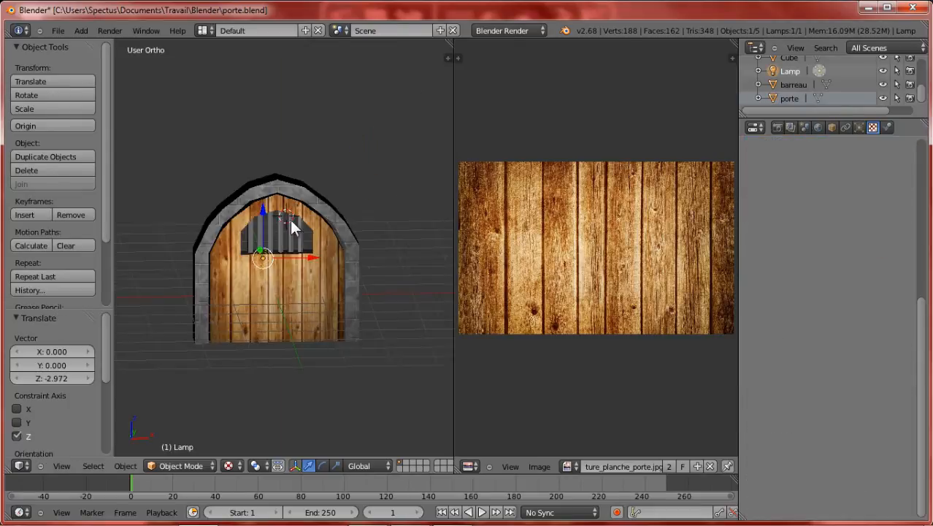
Step: Unwrap the two side faces of the door's window opening with Project From View in the right orthographic view
{"action": "middle_click_drag", "start_coordinate": [290, 241], "coordinate": [246, 198]}
{"action": "scroll", "coordinate": [314, 181], "scroll_direction": "up", "scroll_amount": 5}
{"action": "scroll", "coordinate": [338, 141], "scroll_direction": "down", "scroll_amount": 5}
{"action": "right_click", "coordinate": [338, 232]}
{"action": "key", "text": "Tab"}
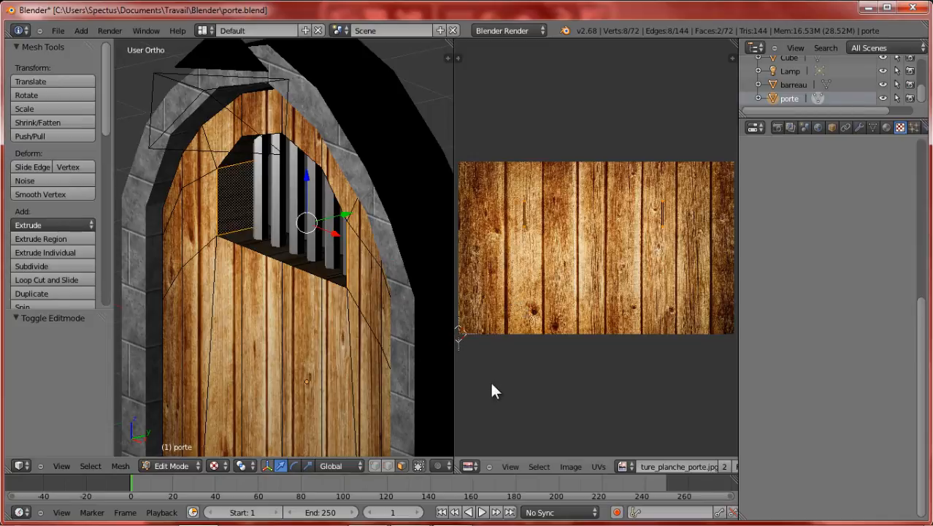
{"action": "middle_click_drag", "start_coordinate": [359, 253], "coordinate": [470, 257]}
{"action": "key", "text": "KP_1"}
{"action": "key", "text": "KP_3"}
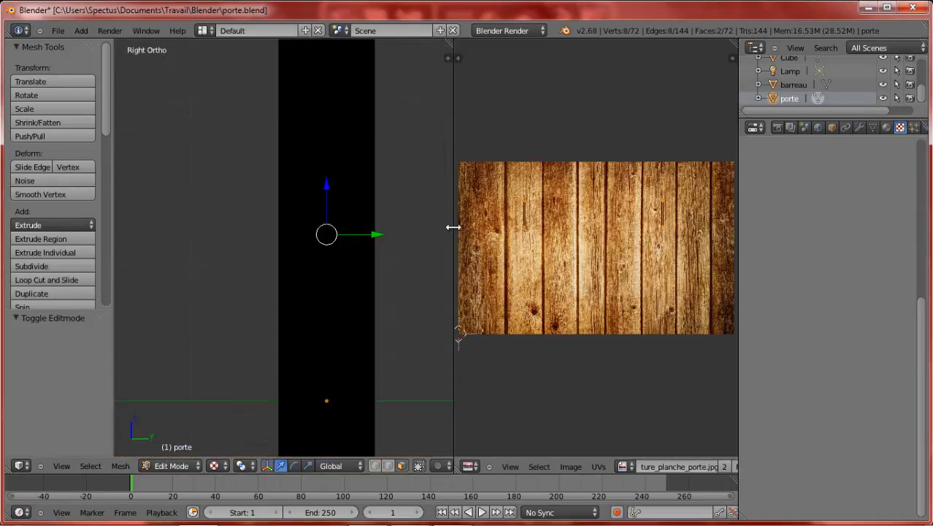
{"action": "key", "text": "u"}
{"action": "left_click", "coordinate": [331, 235]}
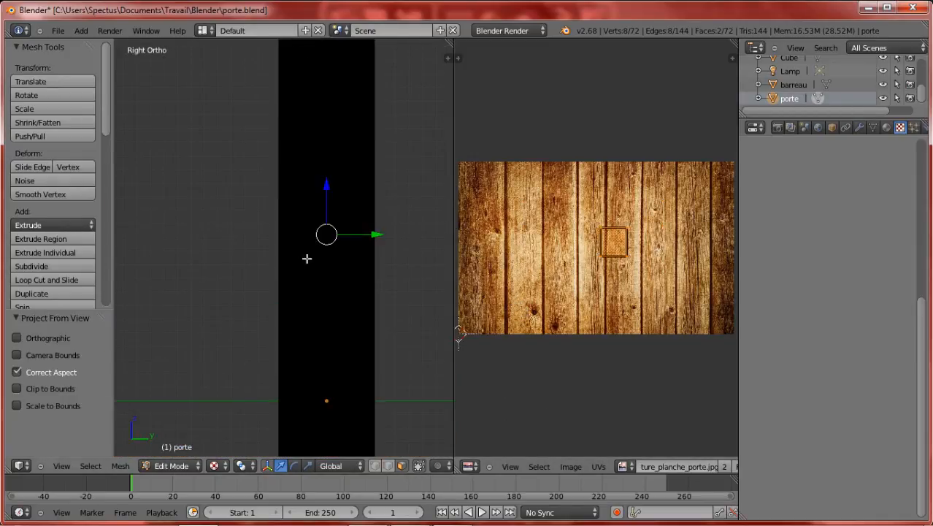
Step: Shift the window side faces' UVs by 0.064 along X to sit within one plank of the texture
{"action": "middle_click_drag", "start_coordinate": [307, 258], "coordinate": [424, 264]}
{"action": "scroll", "coordinate": [296, 271], "scroll_direction": "up", "scroll_amount": 5}
{"action": "scroll", "coordinate": [382, 246], "scroll_direction": "up", "scroll_amount": 5}
{"action": "scroll", "coordinate": [346, 250], "scroll_direction": "up", "scroll_amount": 4, "text": "shift"}
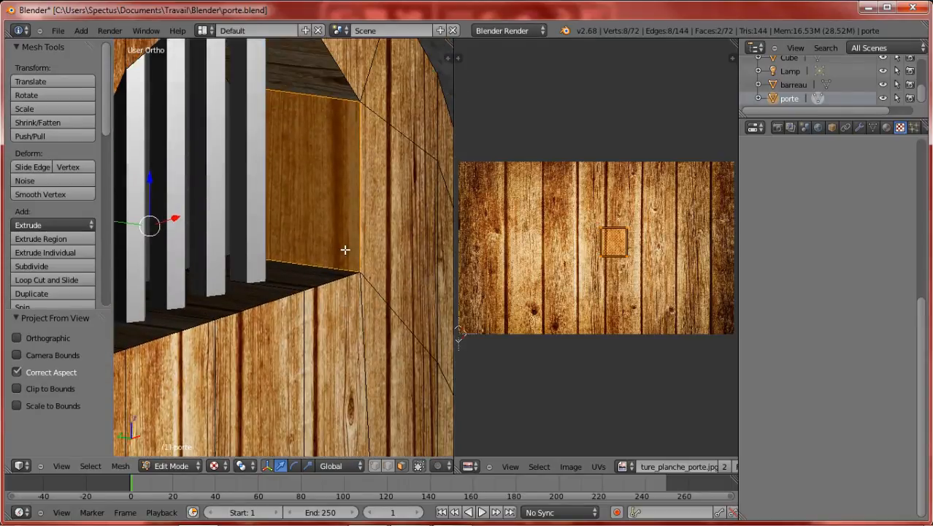
{"action": "scroll", "coordinate": [347, 254], "scroll_direction": "up", "scroll_amount": 2, "text": "shift"}
{"action": "scroll", "coordinate": [365, 267], "scroll_direction": "down", "scroll_amount": 2}
{"action": "mouse_move", "coordinate": [365, 266]}
{"action": "middle_mouse_down"}
{"action": "mouse_move", "coordinate": [376, 286]}
{"action": "mouse_move", "coordinate": [366, 284]}
{"action": "middle_mouse_up"}
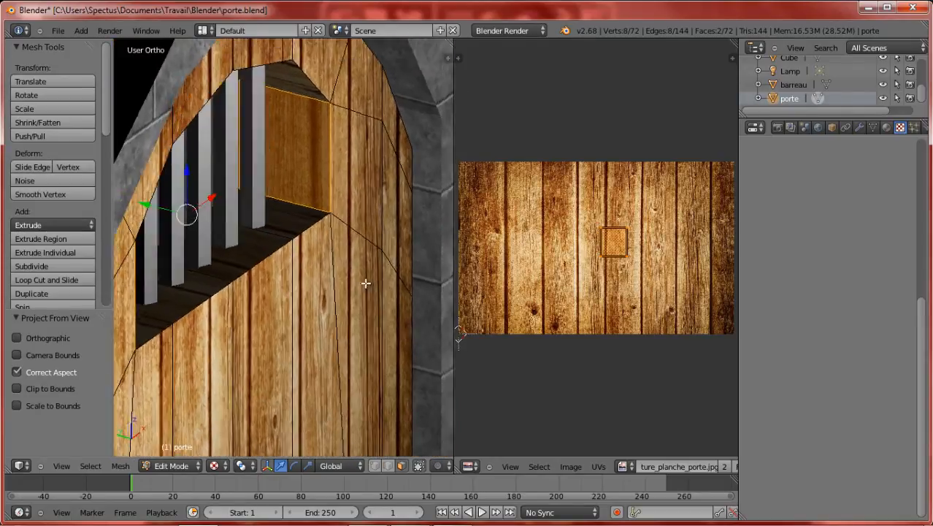
{"action": "scroll", "coordinate": [366, 283], "scroll_direction": "up", "scroll_amount": 1}
{"action": "scroll", "coordinate": [367, 273], "scroll_direction": "up", "scroll_amount": 1}
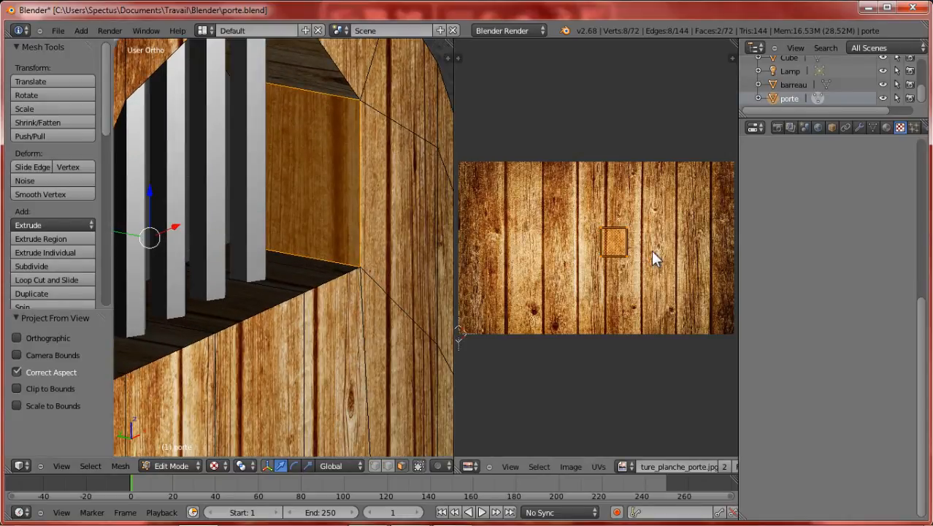
{"action": "key", "text": "g"}
{"action": "key", "text": "x"}
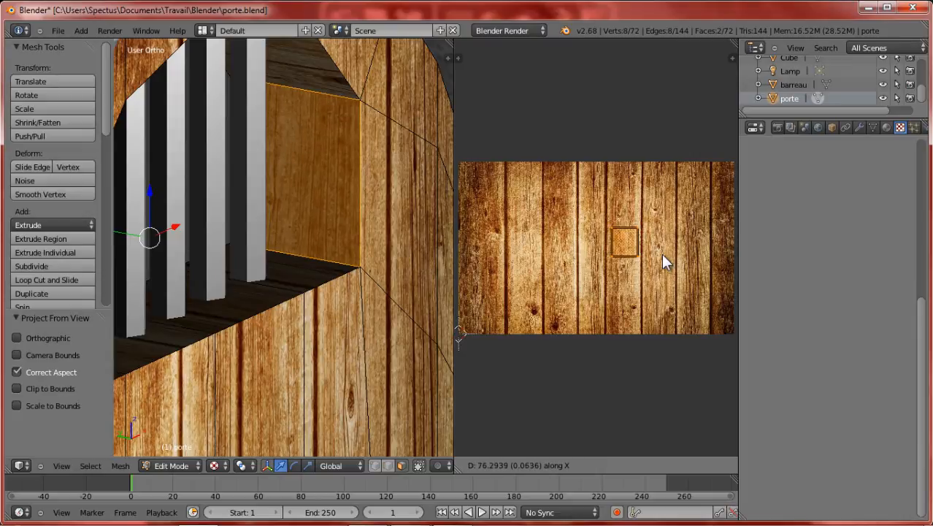
{"action": "left_click", "coordinate": [663, 256]}
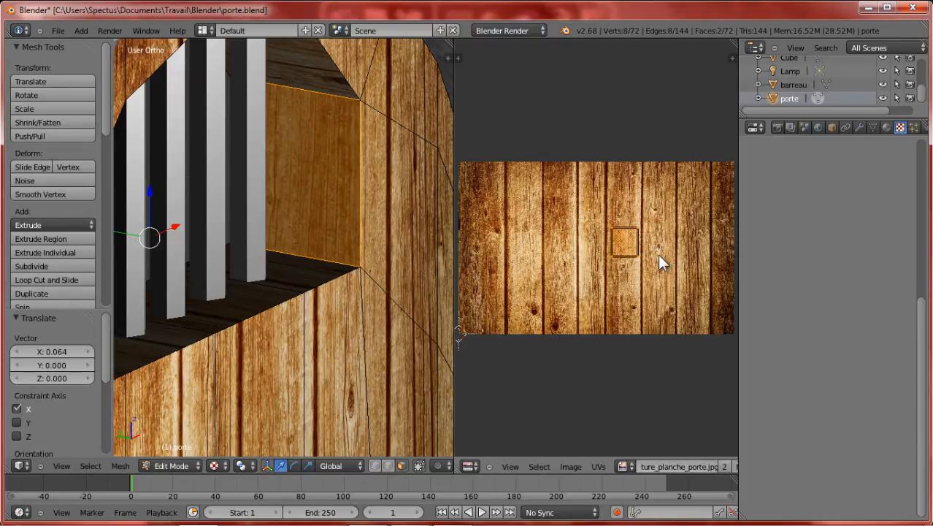
Step: Widen the window side faces' UVs by 1.332 along X and nudge them along X to fit the plank
{"action": "key", "text": "s"}
{"action": "key", "text": "x"}
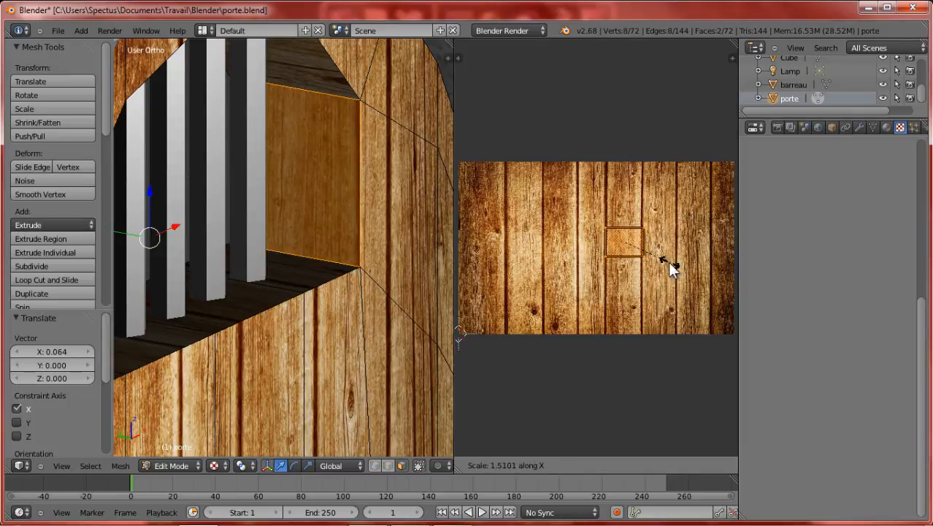
{"action": "left_click", "coordinate": [665, 263]}
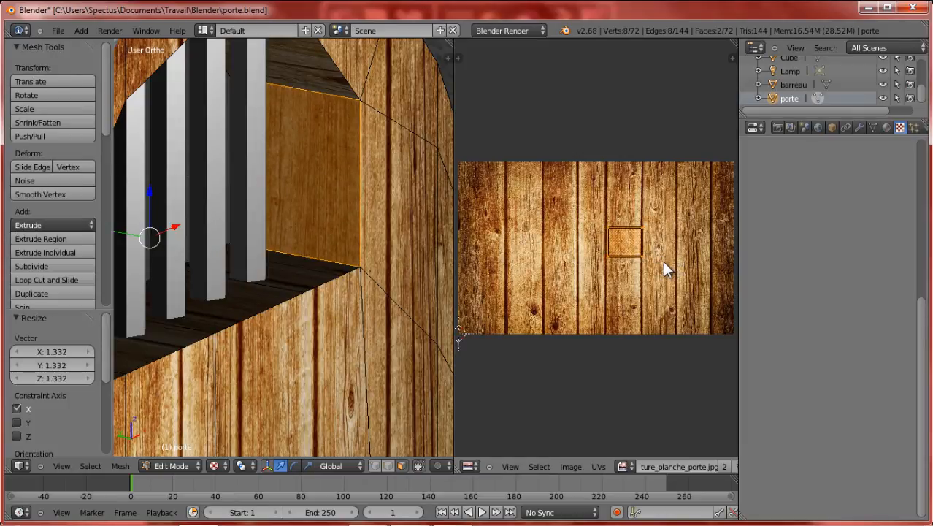
{"action": "key", "text": "g"}
{"action": "key", "text": "x"}
{"action": "left_click", "coordinate": [661, 261]}
Step: Return the door to Object Mode and render the scene to check the textured window opening
{"action": "scroll", "coordinate": [358, 261], "scroll_direction": "down", "scroll_amount": 2}
{"action": "middle_click_drag", "start_coordinate": [358, 261], "coordinate": [310, 251]}
{"action": "key", "text": "Tab"}
{"action": "scroll", "coordinate": [322, 344], "scroll_direction": "down", "scroll_amount": 5}
{"action": "middle_click_drag", "start_coordinate": [323, 344], "coordinate": [285, 298]}
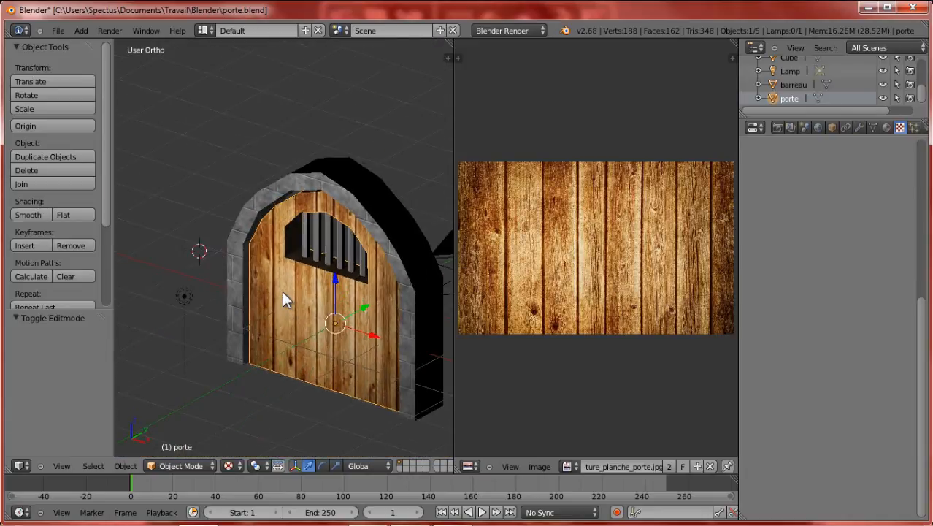
{"action": "key", "text": "F12"}
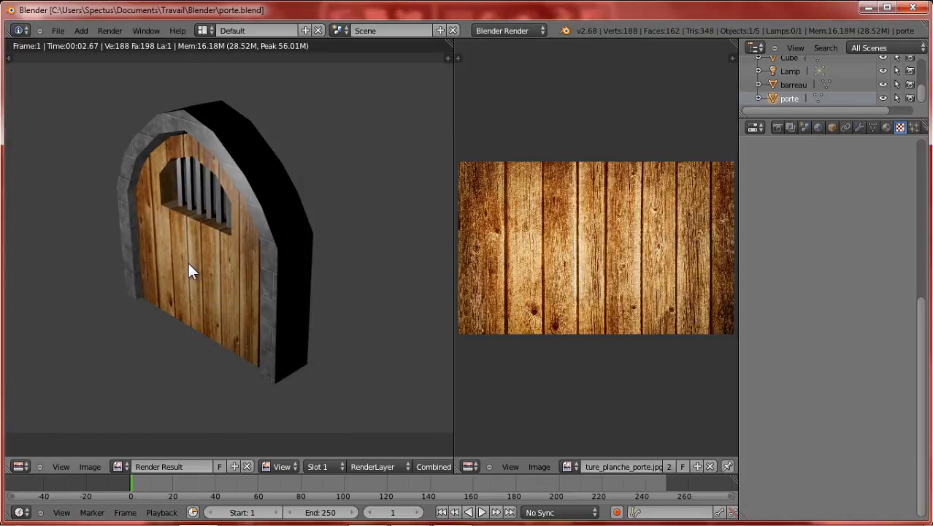
{"action": "key", "text": "Escape"}
Step: Merge the UV/Image Editor area back into the 3D view and frame the door's front
{"action": "middle_click_drag", "start_coordinate": [256, 270], "coordinate": [350, 292]}
{"action": "left_click_drag", "start_coordinate": [454, 39], "coordinate": [541, 65]}
{"action": "scroll", "coordinate": [405, 222], "scroll_direction": "up", "scroll_amount": 4}
{"action": "mouse_move", "coordinate": [455, 267]}
{"action": "middle_mouse_down"}
{"action": "mouse_move", "coordinate": [559, 225]}
{"action": "mouse_move", "coordinate": [583, 254]}
{"action": "mouse_move", "coordinate": [509, 265]}
{"action": "mouse_move", "coordinate": [469, 240]}
{"action": "mouse_move", "coordinate": [459, 261]}
{"action": "middle_mouse_up"}
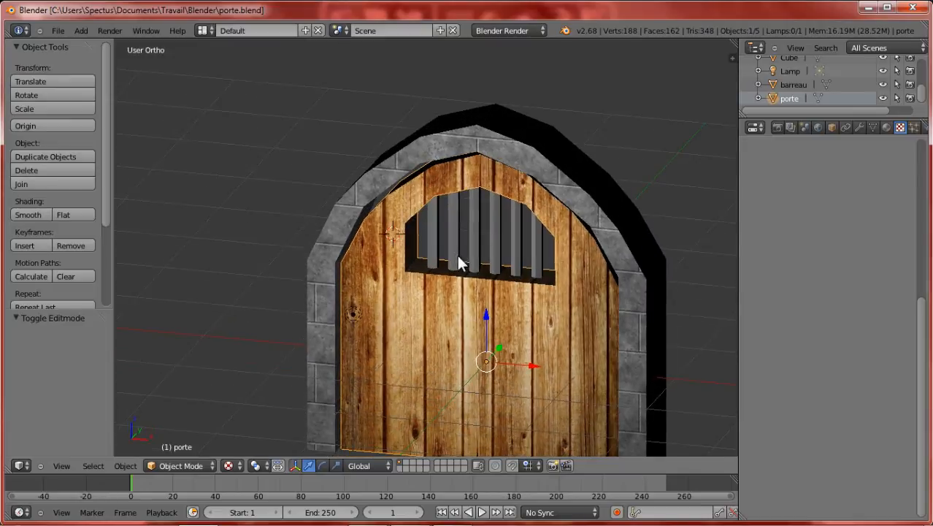
Step: Examine the plank texture around the window and door front, and save over porte.blend
{"action": "scroll", "coordinate": [458, 261], "scroll_direction": "down", "scroll_amount": 4}
{"action": "scroll", "coordinate": [490, 279], "scroll_direction": "up", "scroll_amount": 4}
{"action": "middle_click_drag", "start_coordinate": [573, 303], "coordinate": [323, 271]}
{"action": "scroll", "coordinate": [315, 269], "scroll_direction": "up", "scroll_amount": 7}
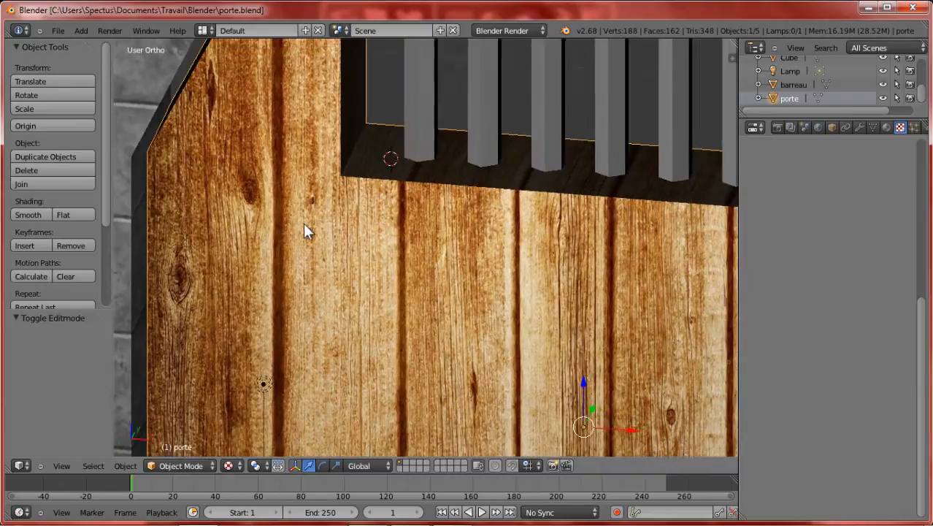
{"action": "middle_click_drag", "start_coordinate": [304, 226], "coordinate": [137, 245]}
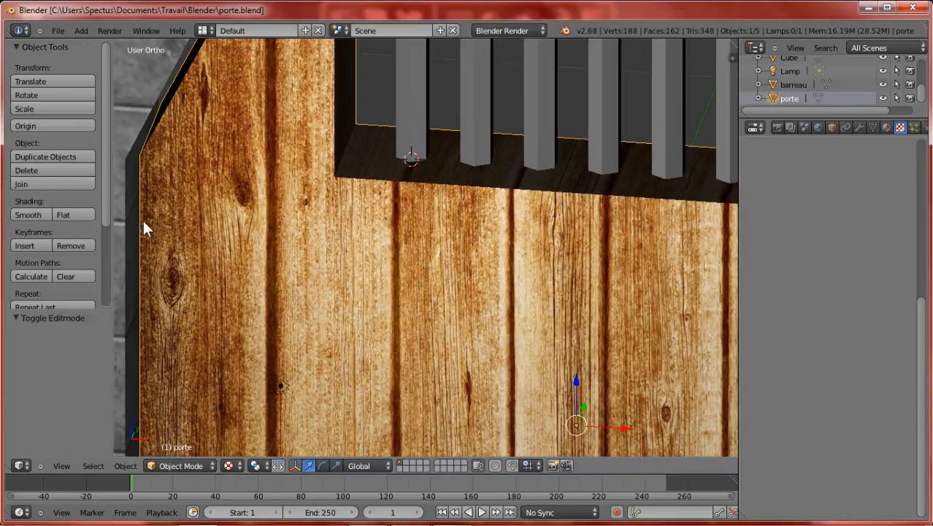
{"action": "scroll", "coordinate": [240, 224], "scroll_direction": "down", "scroll_amount": 8}
{"action": "middle_click_drag", "start_coordinate": [281, 260], "coordinate": [385, 305]}
{"action": "scroll", "coordinate": [422, 226], "scroll_direction": "up", "scroll_amount": 3}
{"action": "key", "text": "ctrl+s"}
{"action": "left_click", "coordinate": [423, 227]}
{"action": "scroll", "coordinate": [385, 305], "scroll_direction": "down", "scroll_amount": 2}
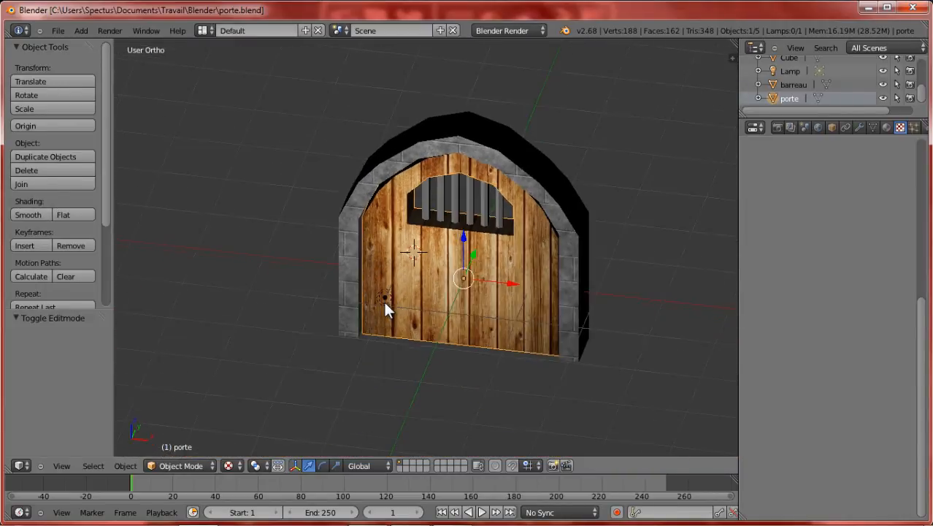
Step: Delete the stone frame surrounding the door
{"action": "scroll", "coordinate": [385, 302], "scroll_direction": "down", "scroll_amount": 4}
{"action": "key", "text": "Tab"}
{"action": "key", "text": "Tab"}
{"action": "right_click", "coordinate": [491, 228]}
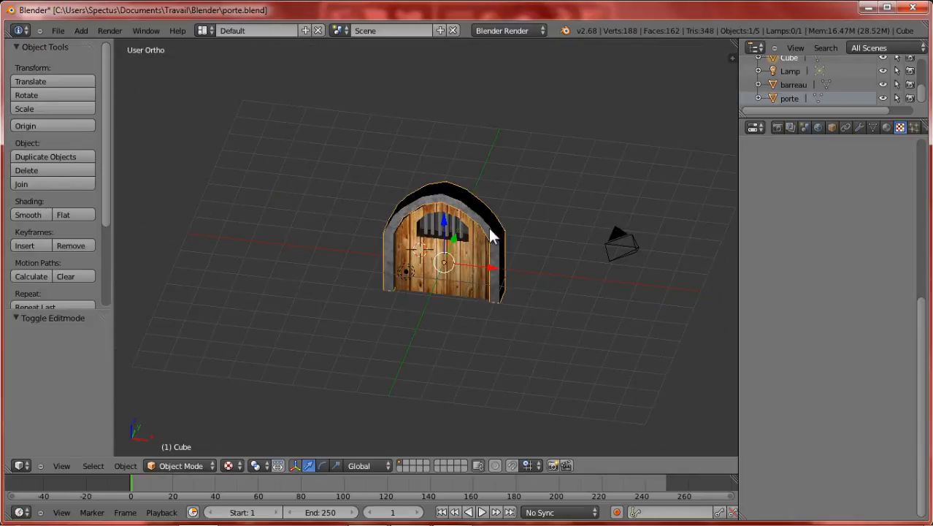
{"action": "scroll", "coordinate": [492, 230], "scroll_direction": "up", "scroll_amount": 3}
{"action": "middle_click_drag", "start_coordinate": [492, 231], "coordinate": [460, 216]}
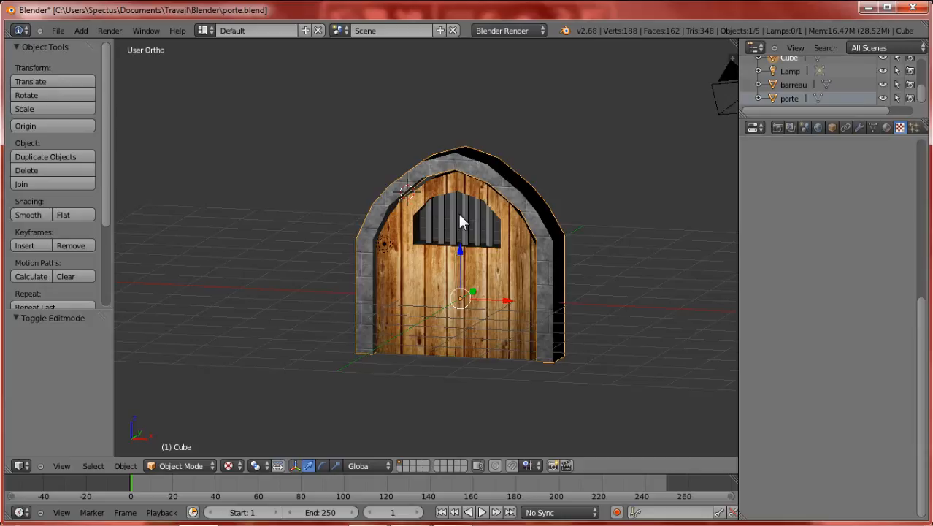
{"action": "key", "text": "x"}
{"action": "left_click", "coordinate": [460, 214]}
Step: Select the wooden door and save the frameless scene over porte.blend
{"action": "middle_click_drag", "start_coordinate": [460, 215], "coordinate": [546, 286]}
{"action": "right_click", "coordinate": [509, 289]}
{"action": "key", "text": "Tab"}
{"action": "key", "text": "Tab"}
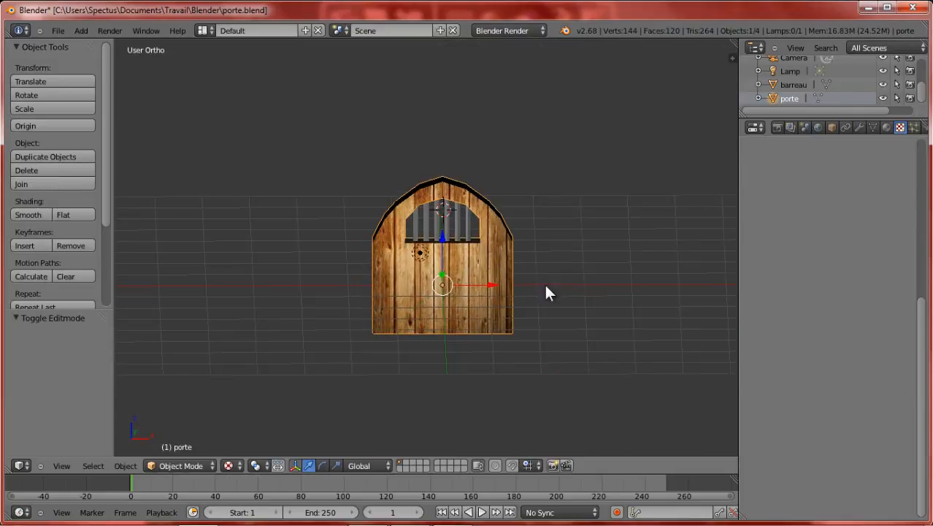
{"action": "key", "text": "ctrl+s"}
{"action": "left_click", "coordinate": [546, 285]}
Step: Delete the lamp and the camera from the scene, and save over porte.blend
{"action": "scroll", "coordinate": [430, 259], "scroll_direction": "down", "scroll_amount": 2}
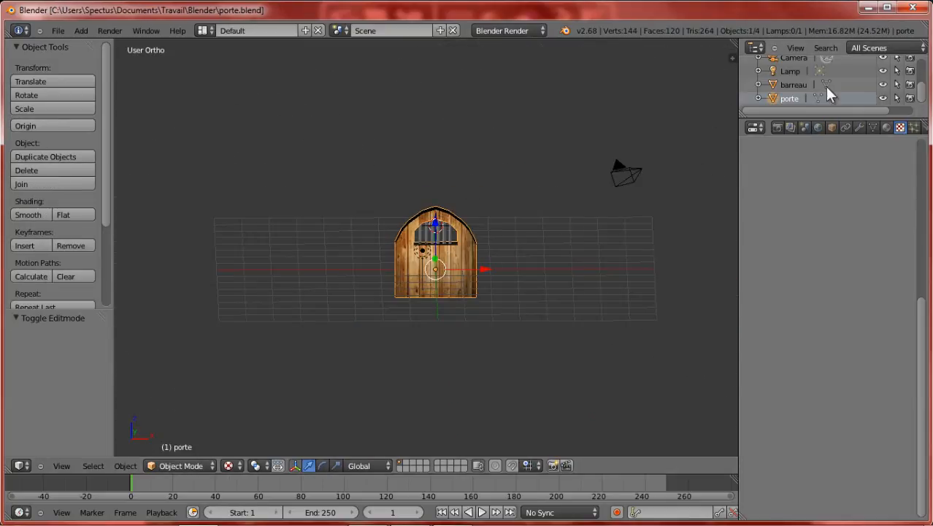
{"action": "scroll", "coordinate": [825, 88], "scroll_direction": "up", "scroll_amount": 3}
{"action": "left_click", "coordinate": [792, 94]}
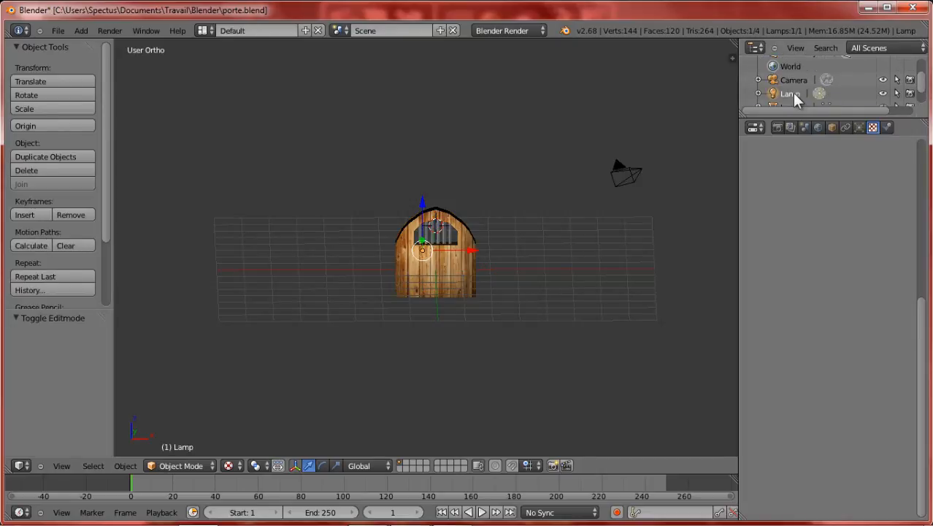
{"action": "key", "text": "x"}
{"action": "left_click", "coordinate": [557, 129]}
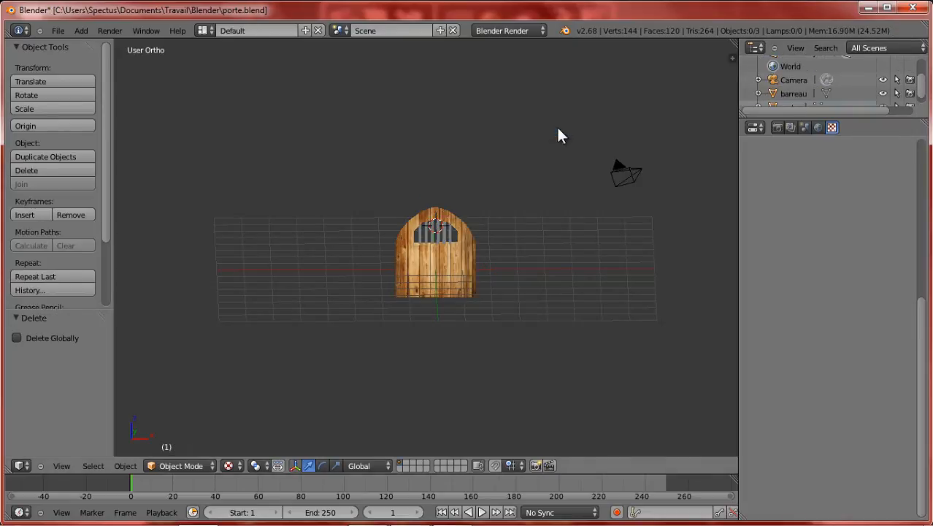
{"action": "left_click", "coordinate": [803, 79]}
{"action": "key", "text": "x"}
{"action": "left_click", "coordinate": [512, 168]}
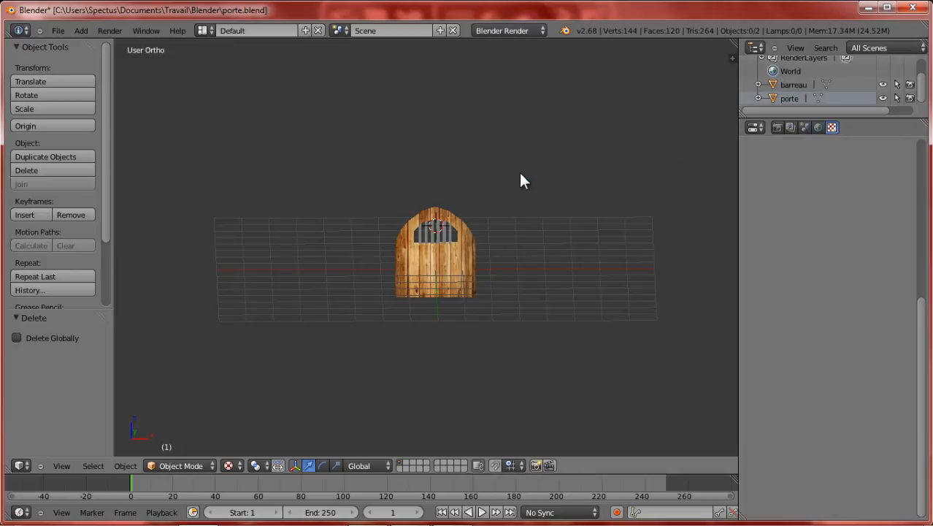
{"action": "middle_click_drag", "start_coordinate": [518, 170], "coordinate": [558, 306]}
{"action": "scroll", "coordinate": [478, 235], "scroll_direction": "up", "scroll_amount": 1}
{"action": "key", "text": "ctrl+s"}
{"action": "left_click", "coordinate": [482, 228]}
Step: Select the face loop around the door's outer edge and unwrap it with Project From View in the right orthographic view
{"action": "right_click", "coordinate": [517, 301]}
{"action": "key", "text": "Tab"}
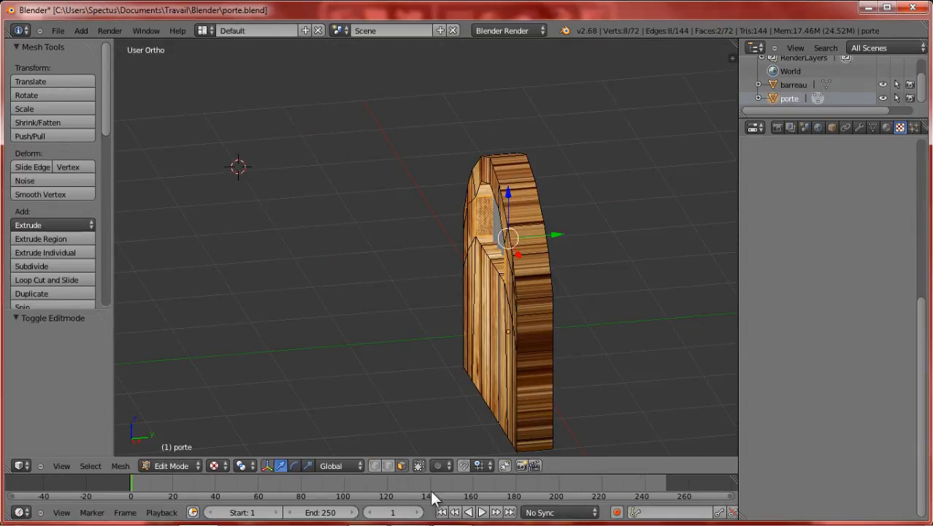
{"action": "right_click", "coordinate": [527, 301], "text": "alt"}
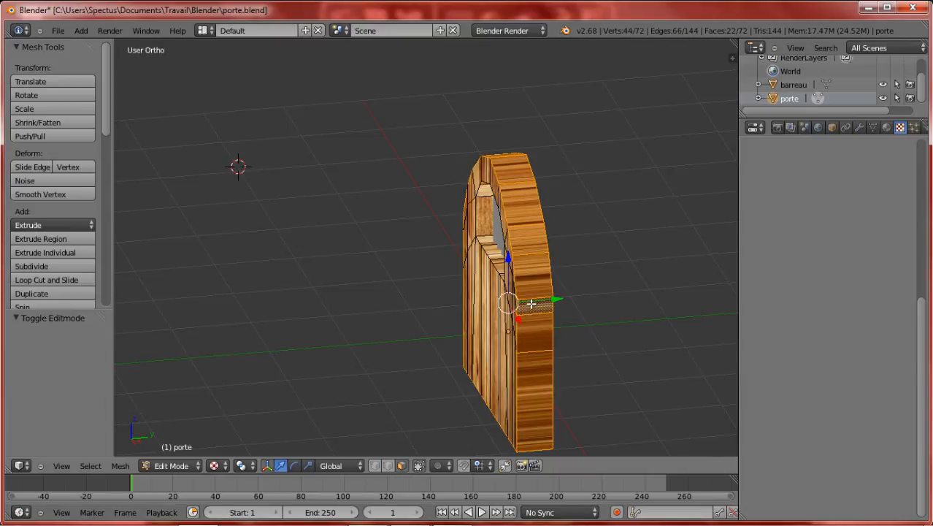
{"action": "key", "text": "KP_3"}
{"action": "key", "text": "u"}
{"action": "left_click", "coordinate": [538, 314]}
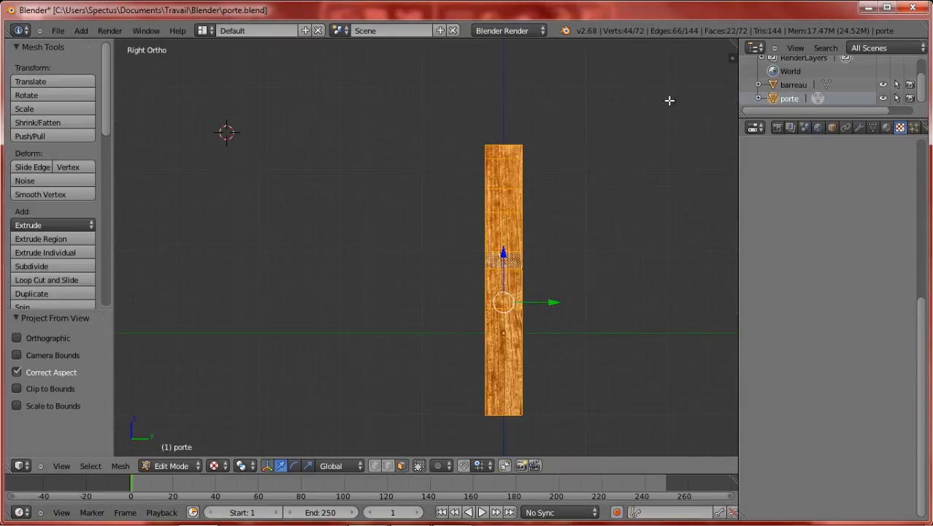
{"action": "middle_click_drag", "start_coordinate": [644, 88], "coordinate": [520, 276]}
{"action": "key", "text": "Tab"}
{"action": "scroll", "coordinate": [490, 307], "scroll_direction": "up", "scroll_amount": 4}
{"action": "scroll", "coordinate": [490, 300], "scroll_direction": "down", "scroll_amount": 3}
{"action": "key", "text": "Tab"}
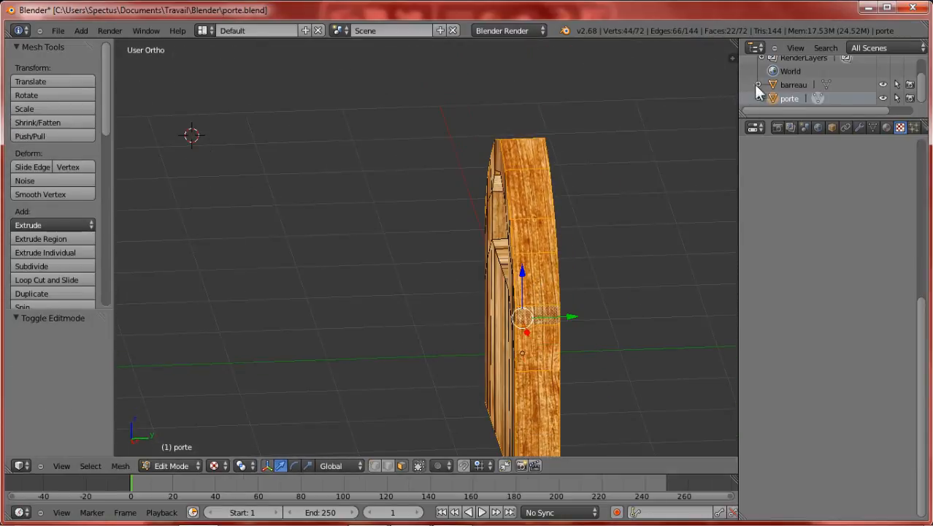
{"action": "key", "text": "Tab"}
Step: Split the 3D view, turn the new area into a UV/Image Editor, and show texture_planche_porte.jpg in it
{"action": "left_click_drag", "start_coordinate": [734, 41], "coordinate": [446, 183]}
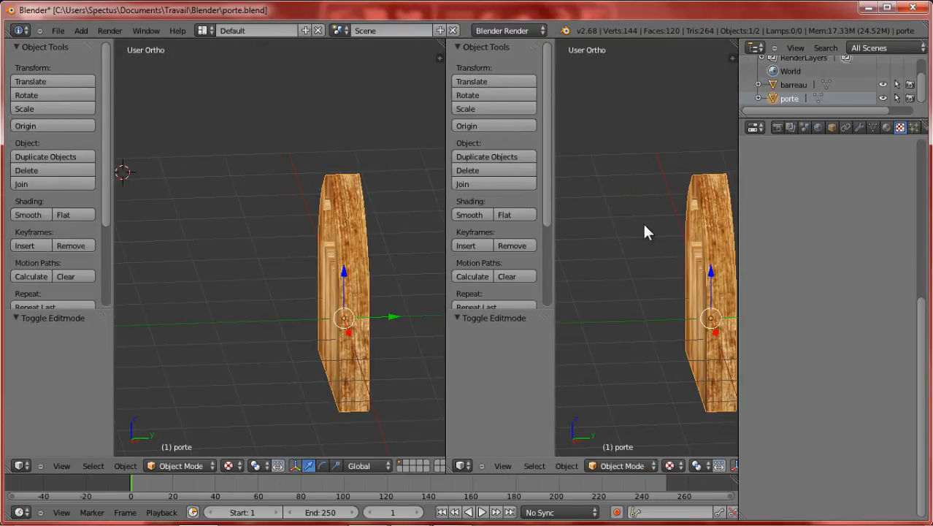
{"action": "key", "text": "n"}
{"action": "key", "text": "n"}
{"action": "scroll", "coordinate": [610, 271], "scroll_direction": "down", "scroll_amount": 2}
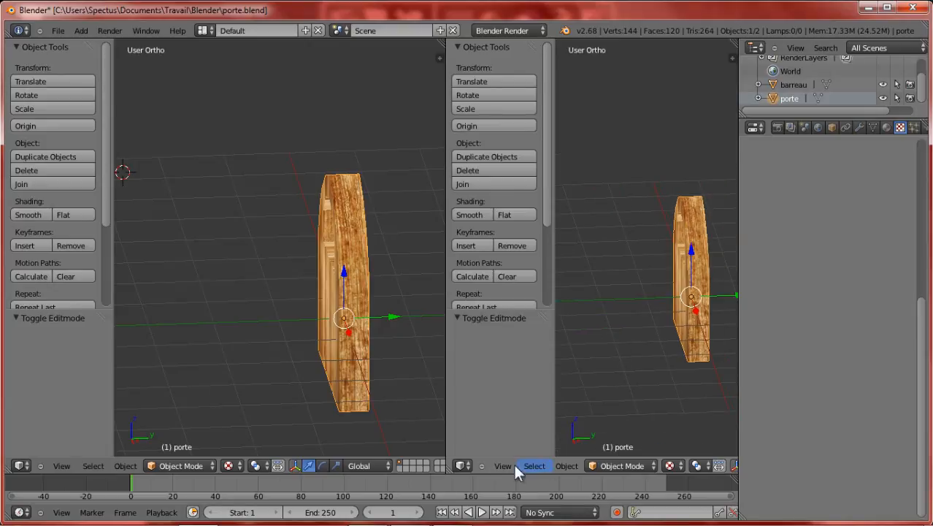
{"action": "left_click", "coordinate": [462, 465]}
{"action": "left_click", "coordinate": [504, 366]}
{"action": "scroll", "coordinate": [599, 361], "scroll_direction": "down", "scroll_amount": 3}
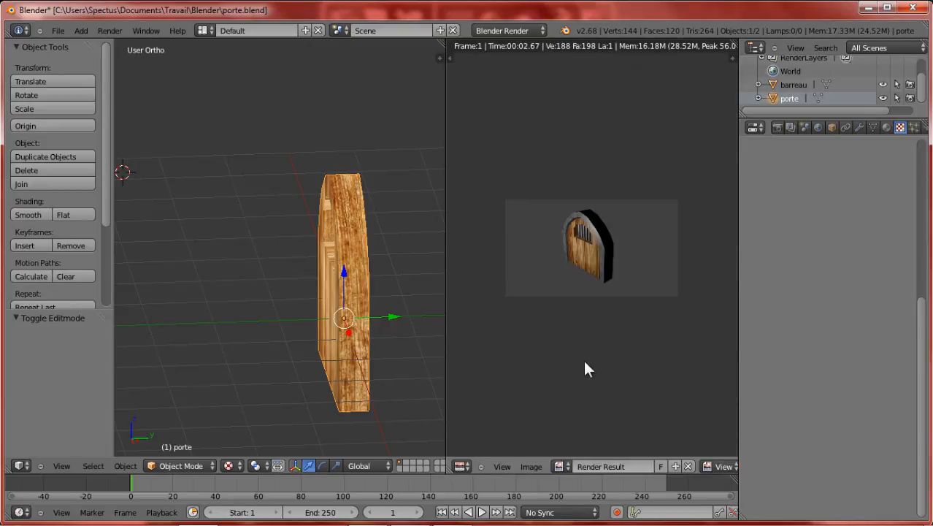
{"action": "left_click", "coordinate": [564, 466]}
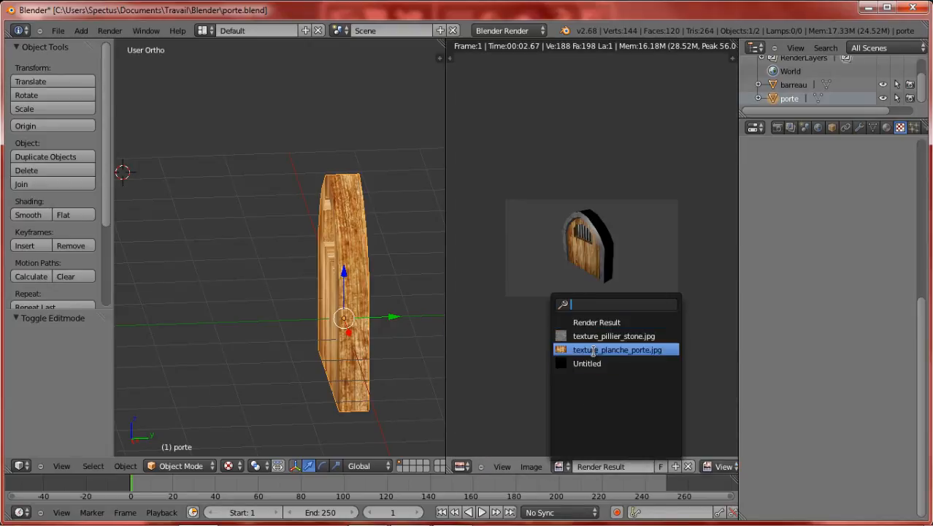
{"action": "left_click", "coordinate": [584, 349]}
Step: Stretch the UVs of the door's outer edge about 7.2 times along X, reposition them on the plank texture and scale them to 0.853 along X
{"action": "scroll", "coordinate": [375, 325], "scroll_direction": "down", "scroll_amount": 2}
{"action": "key", "text": "Tab"}
{"action": "scroll", "coordinate": [375, 319], "scroll_direction": "up", "scroll_amount": 2}
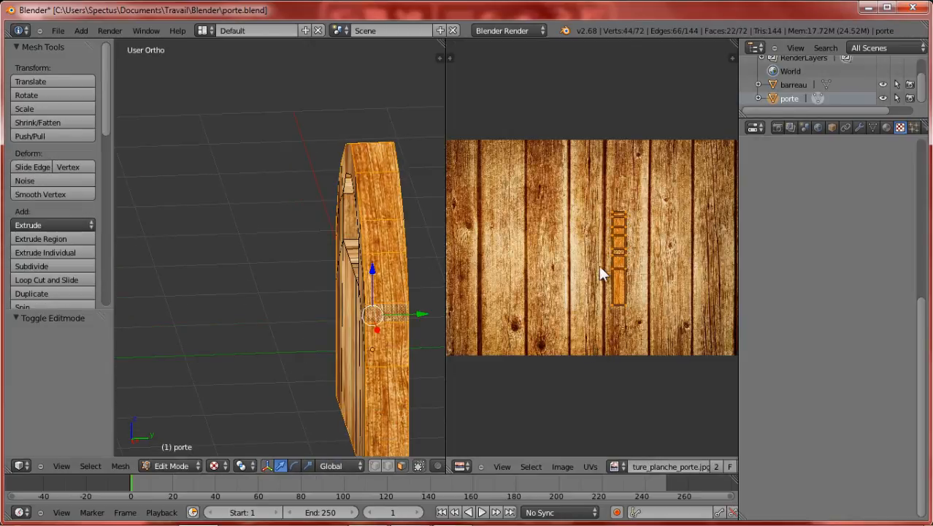
{"action": "scroll", "coordinate": [614, 271], "scroll_direction": "down", "scroll_amount": 1}
{"action": "key", "text": "s"}
{"action": "key", "text": "x"}
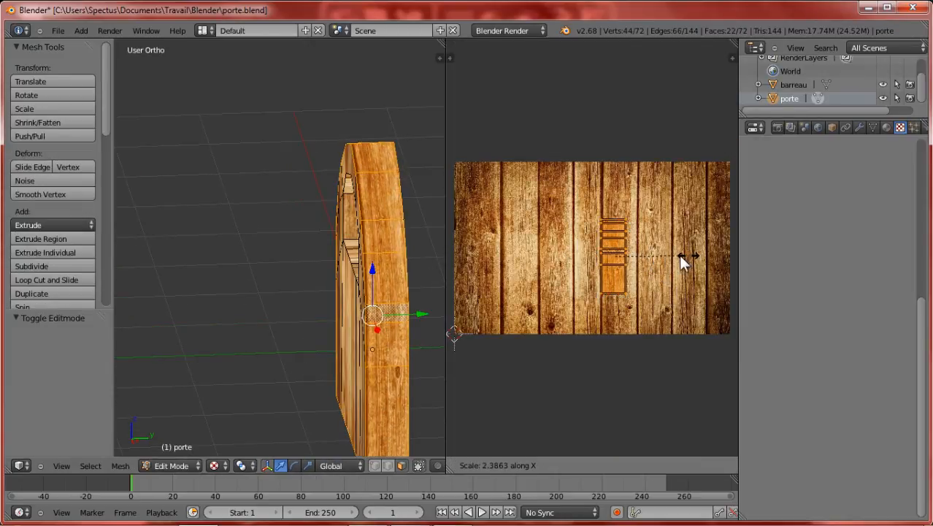
{"action": "left_click", "coordinate": [838, 270]}
{"action": "key", "text": "g"}
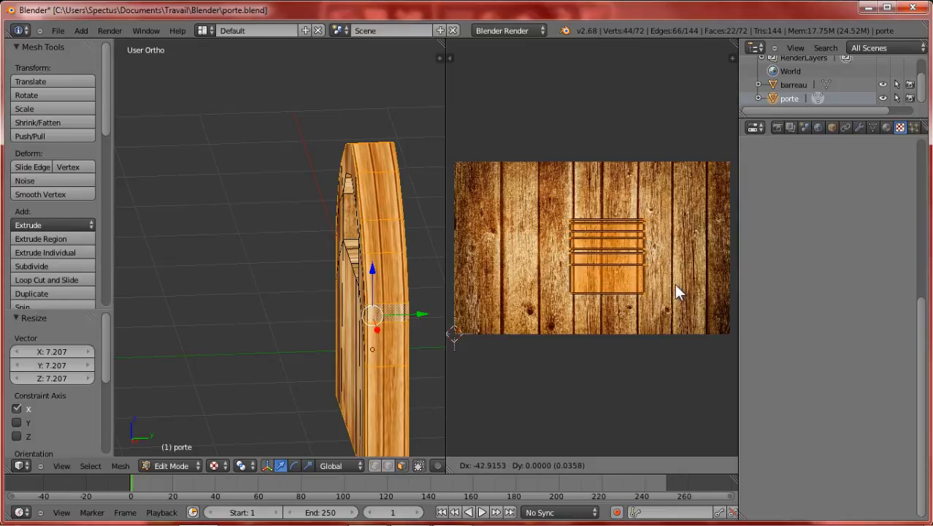
{"action": "left_click", "coordinate": [674, 283]}
{"action": "key", "text": "s"}
{"action": "key", "text": "x"}
{"action": "left_click", "coordinate": [673, 267]}
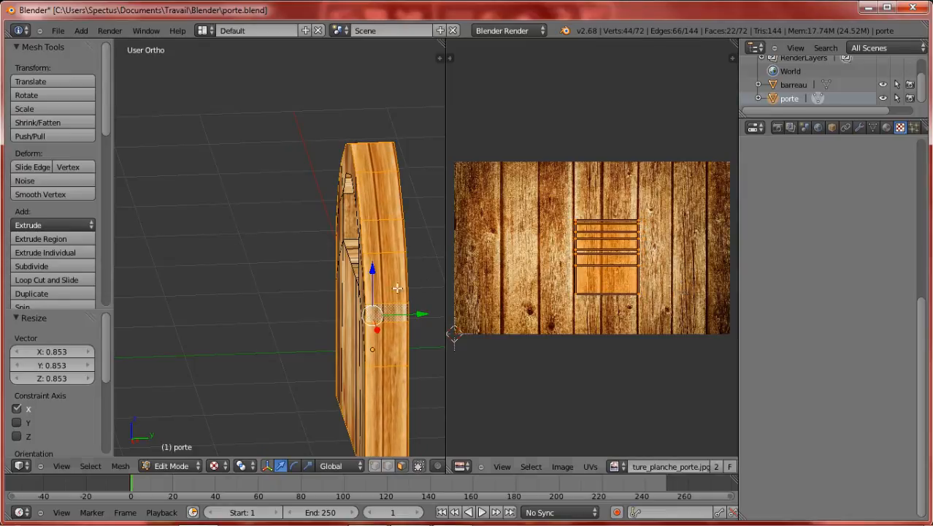
Step: Narrow the door edge's UVs to about 0.494 along X and shift them slightly along X on the plank texture
{"action": "middle_click_drag", "start_coordinate": [343, 313], "coordinate": [479, 315]}
{"action": "key", "text": "Tab"}
{"action": "scroll", "coordinate": [303, 270], "scroll_direction": "up", "scroll_amount": 4}
{"action": "scroll", "coordinate": [349, 287], "scroll_direction": "down", "scroll_amount": 4}
{"action": "key", "text": "Tab"}
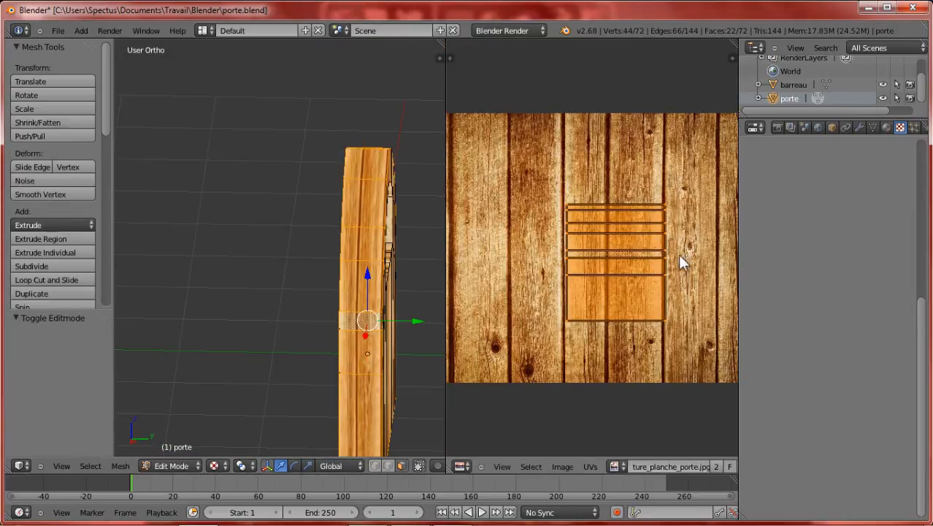
{"action": "key", "text": "s"}
{"action": "key", "text": "x"}
{"action": "left_click", "coordinate": [646, 247]}
{"action": "key", "text": "g"}
{"action": "key", "text": "x"}
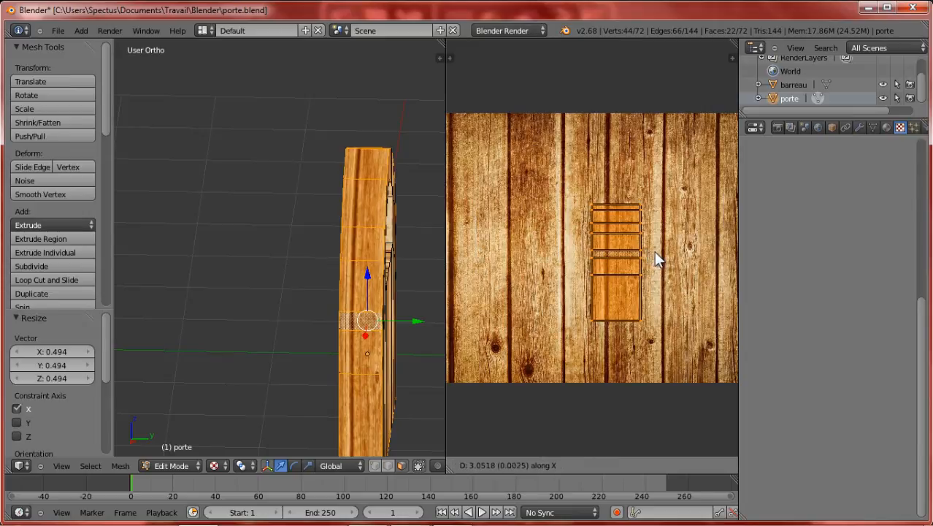
{"action": "left_click", "coordinate": [667, 250]}
{"action": "key", "text": "Tab"}
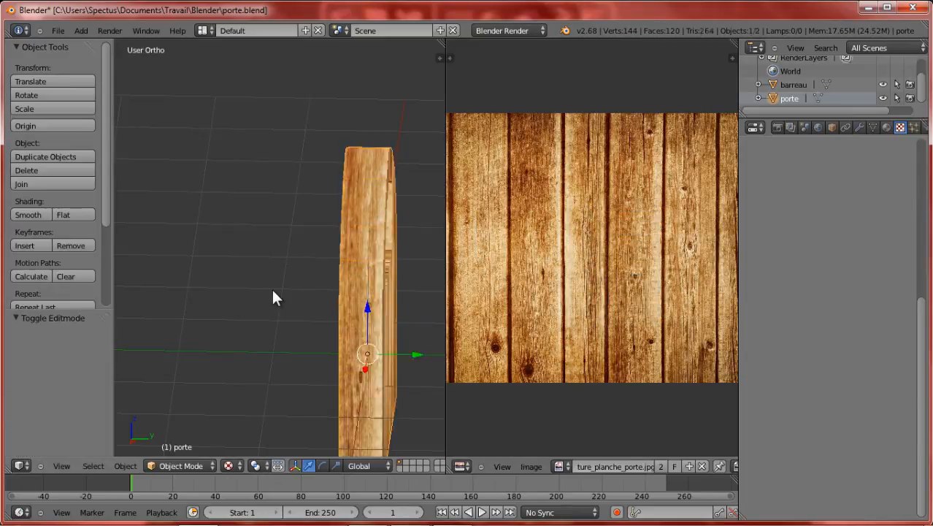
Step: Save over porte.blend and merge the UV/Image Editor area back into a single 3D view
{"action": "middle_click_drag", "start_coordinate": [272, 292], "coordinate": [361, 303]}
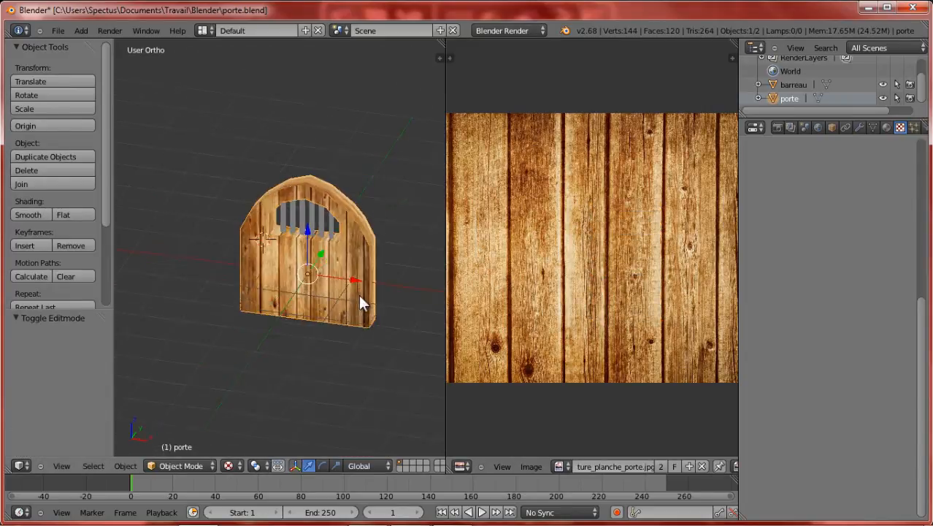
{"action": "scroll", "coordinate": [361, 302], "scroll_direction": "up", "scroll_amount": 3}
{"action": "key", "text": "ctrl+s"}
{"action": "left_click", "coordinate": [364, 297]}
{"action": "left_click_drag", "start_coordinate": [442, 35], "coordinate": [597, 94]}
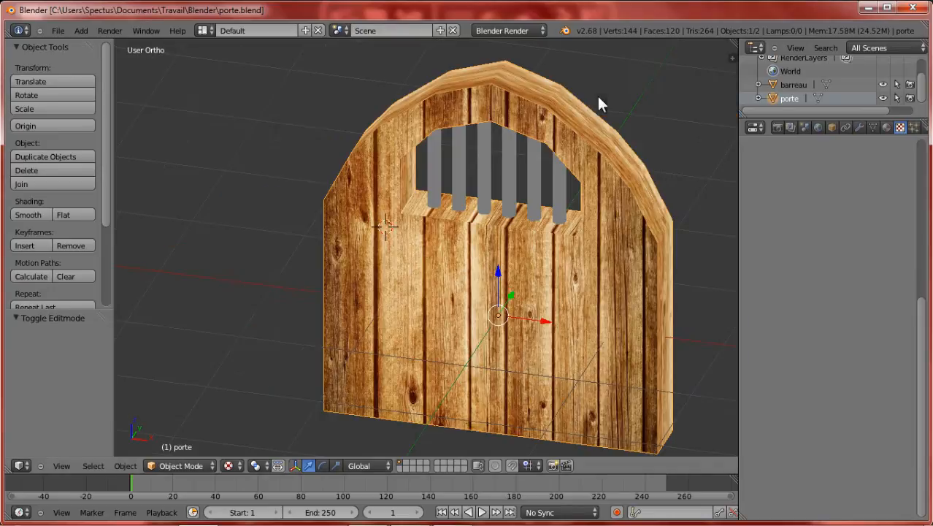
Step: Try joining the window bars and the door into one object, and undo the join
{"action": "scroll", "coordinate": [431, 134], "scroll_direction": "down", "scroll_amount": 5}
{"action": "scroll", "coordinate": [431, 136], "scroll_direction": "down", "scroll_amount": 4}
{"action": "middle_click_drag", "start_coordinate": [415, 183], "coordinate": [426, 138]}
{"action": "scroll", "coordinate": [426, 137], "scroll_direction": "up", "scroll_amount": 6}
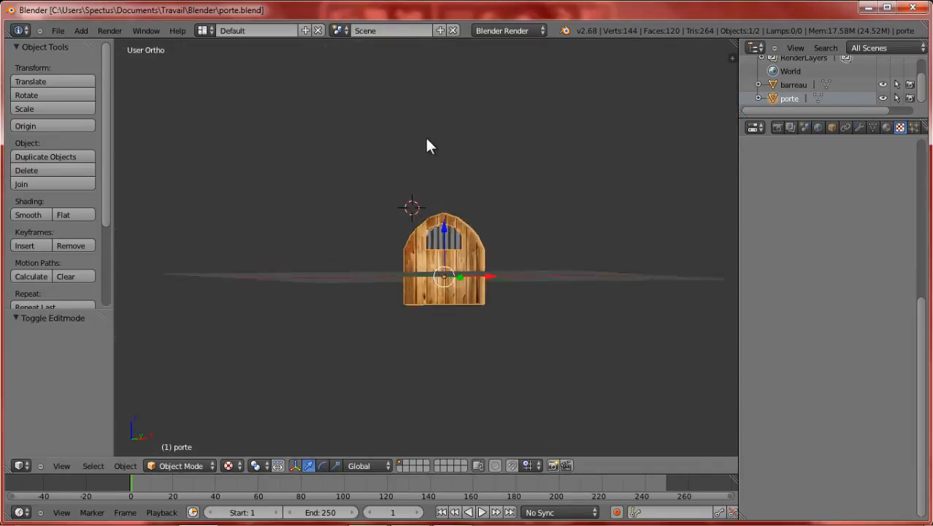
{"action": "scroll", "coordinate": [475, 208], "scroll_direction": "up", "scroll_amount": 3}
{"action": "right_click", "coordinate": [473, 214]}
{"action": "middle_click_drag", "start_coordinate": [515, 225], "coordinate": [479, 289]}
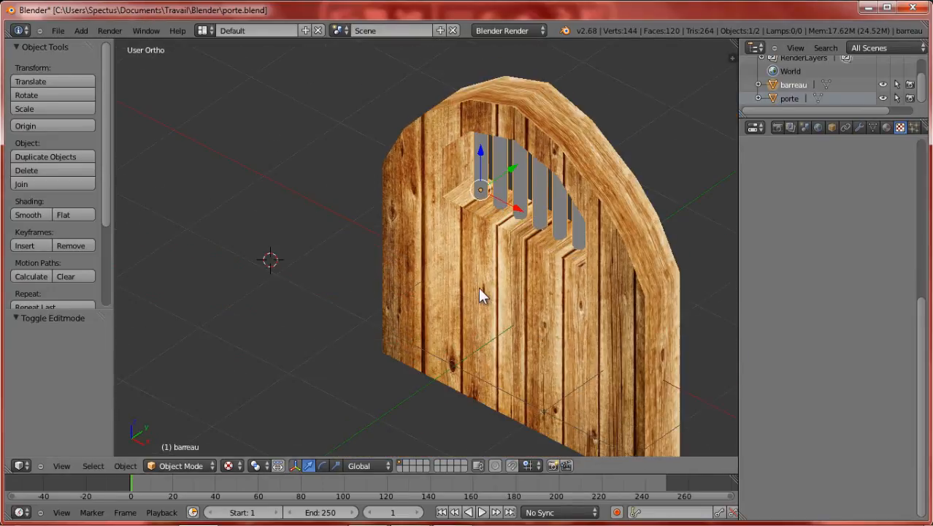
{"action": "right_click", "coordinate": [527, 279], "text": "shift"}
{"action": "key", "text": "ctrl+j"}
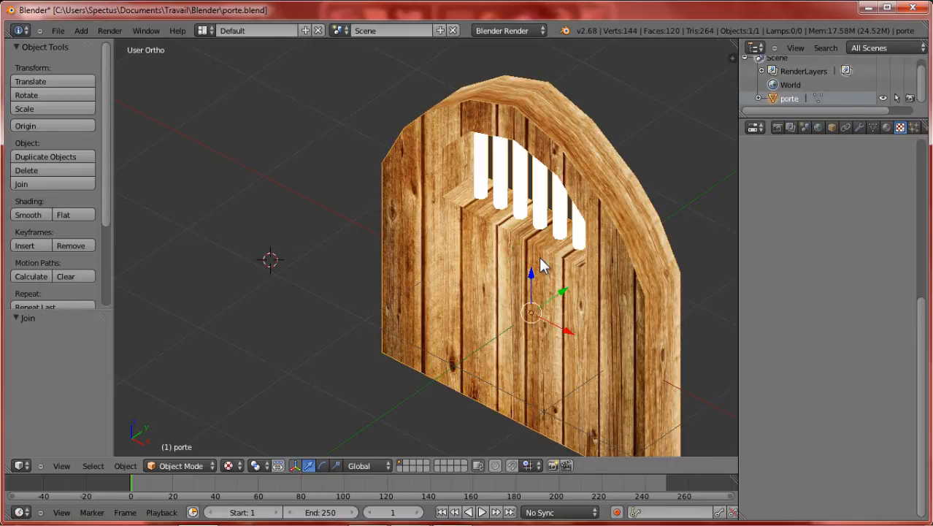
{"action": "key", "text": "ctrl+z"}
Step: Save the scene with the separate door and bars over porte.blend
{"action": "middle_click_drag", "start_coordinate": [487, 245], "coordinate": [573, 181]}
{"action": "key", "text": "Tab"}
{"action": "key", "text": "Tab"}
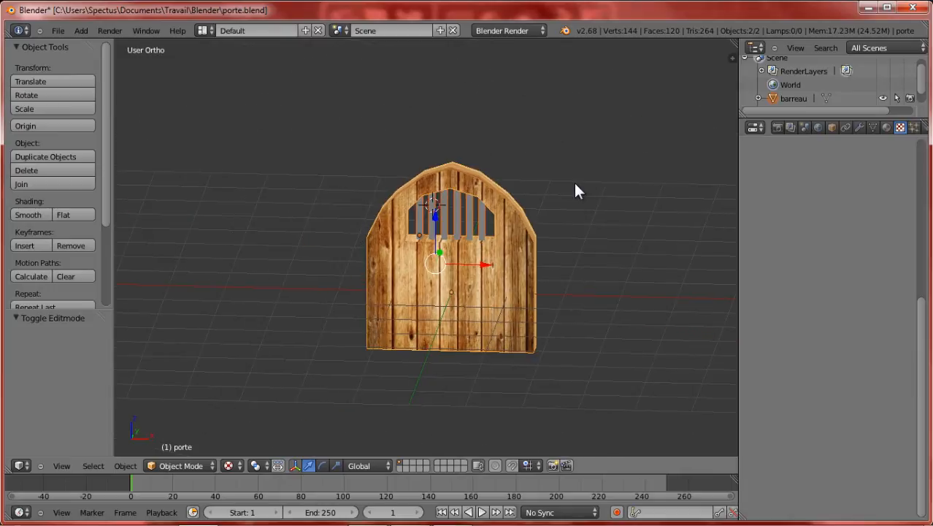
{"action": "key", "text": "ctrl+s"}
{"action": "left_click", "coordinate": [573, 182]}
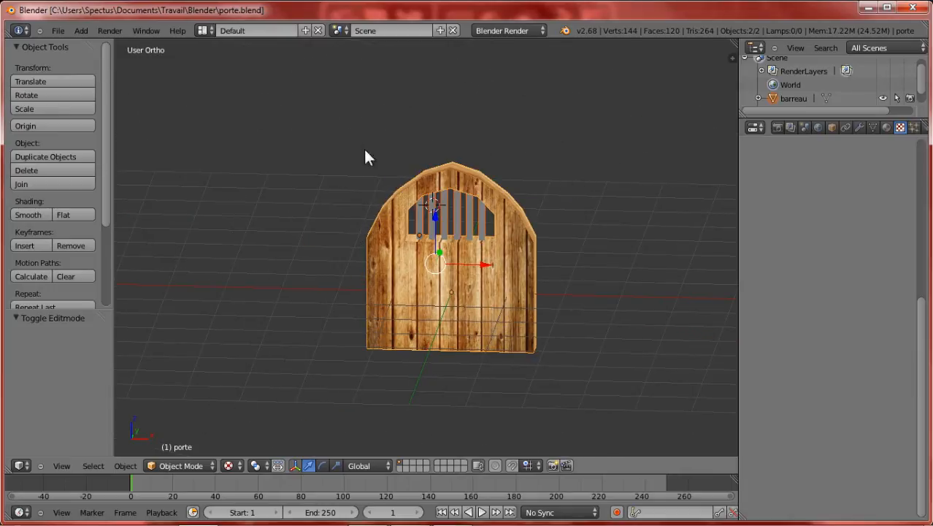
Step: Deselect everything and export the door scene in Autodesk FBX format as porte.fbx
{"action": "right_click", "coordinate": [423, 238]}
{"action": "right_click", "coordinate": [421, 258]}
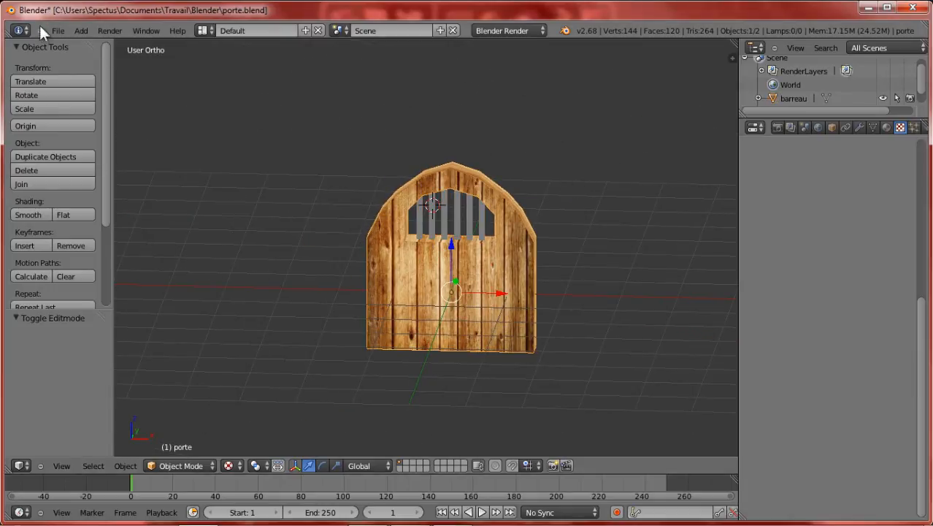
{"action": "key", "text": "a"}
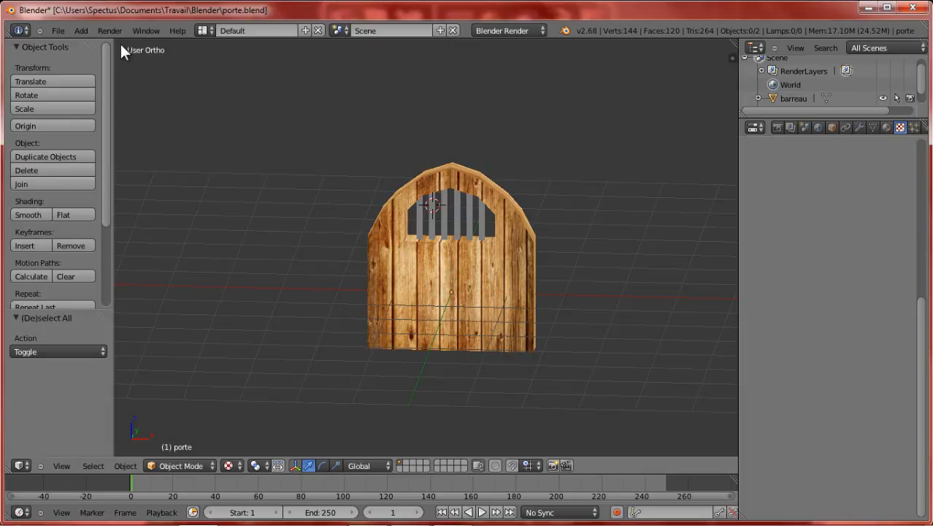
{"action": "left_click", "coordinate": [62, 30]}
{"action": "mouse_move", "coordinate": [127, 238]}
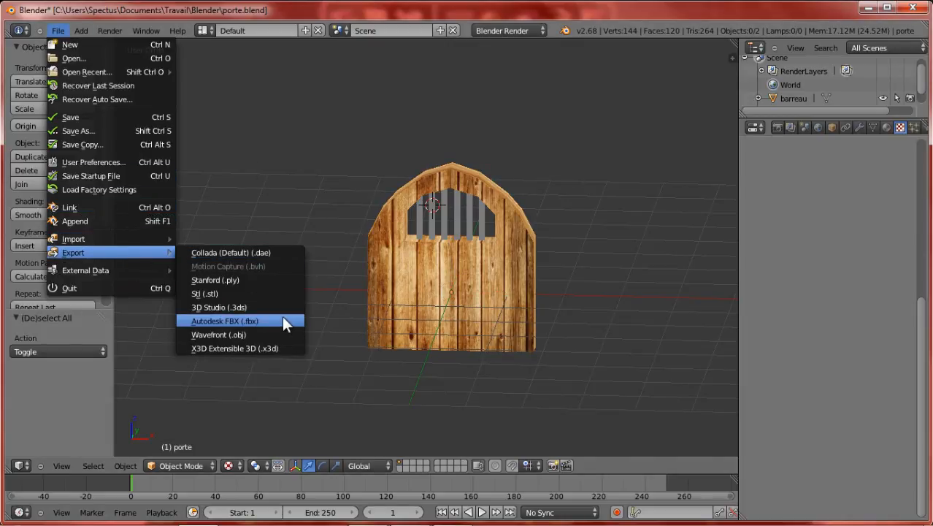
{"action": "left_click", "coordinate": [283, 321]}
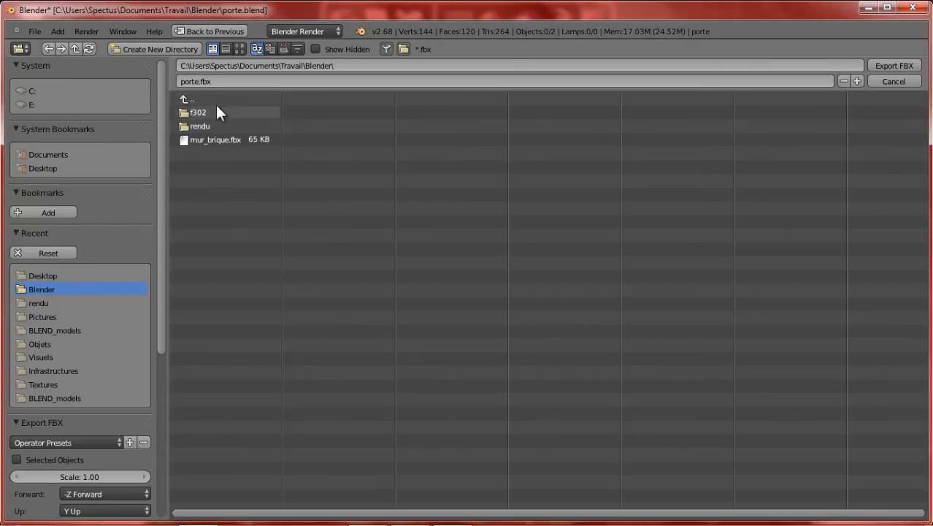
{"action": "left_click", "coordinate": [192, 79]}
{"action": "left_click", "coordinate": [905, 70]}
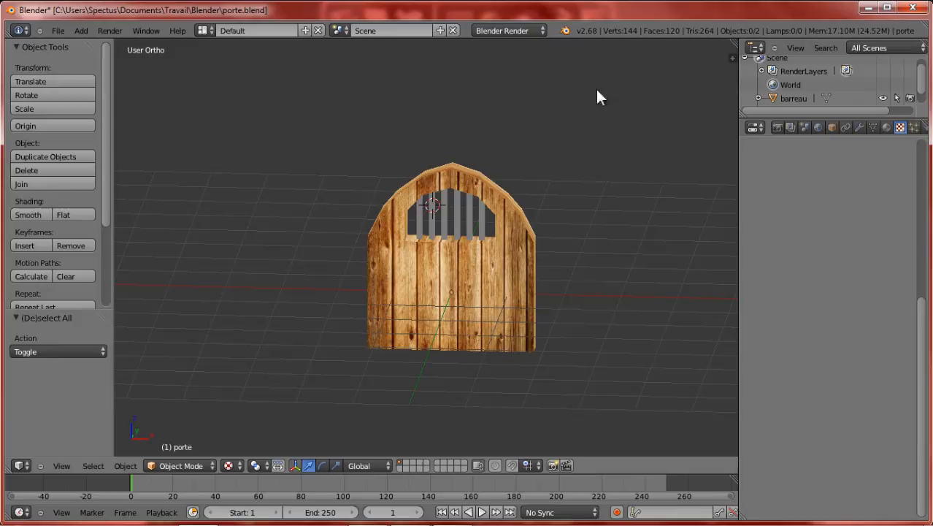
Step: Open the recent file Encoche_porte.blend
{"action": "left_click", "coordinate": [58, 35]}
{"action": "mouse_move", "coordinate": [117, 71]}
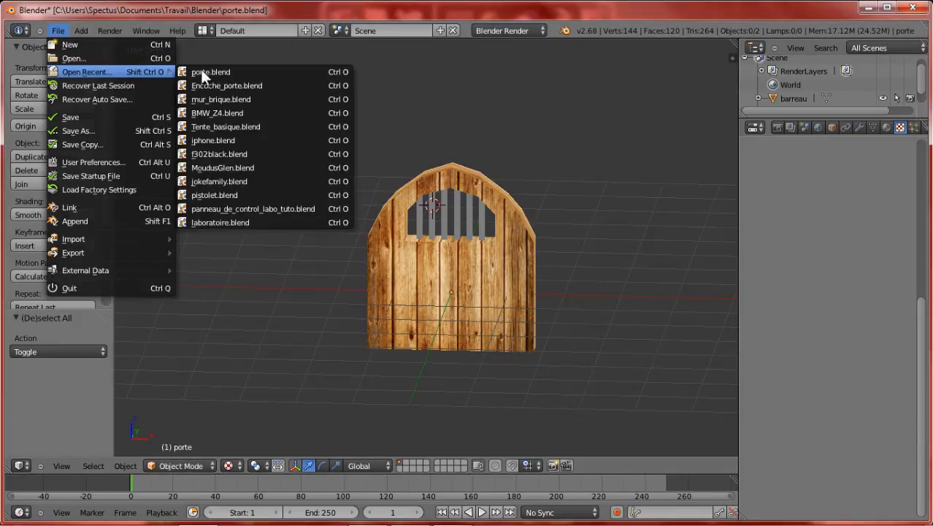
{"action": "left_click", "coordinate": [235, 84]}
Step: Rename the stone arch object from Cube to ENcoche_porte
{"action": "scroll", "coordinate": [828, 92], "scroll_direction": "down", "scroll_amount": 2}
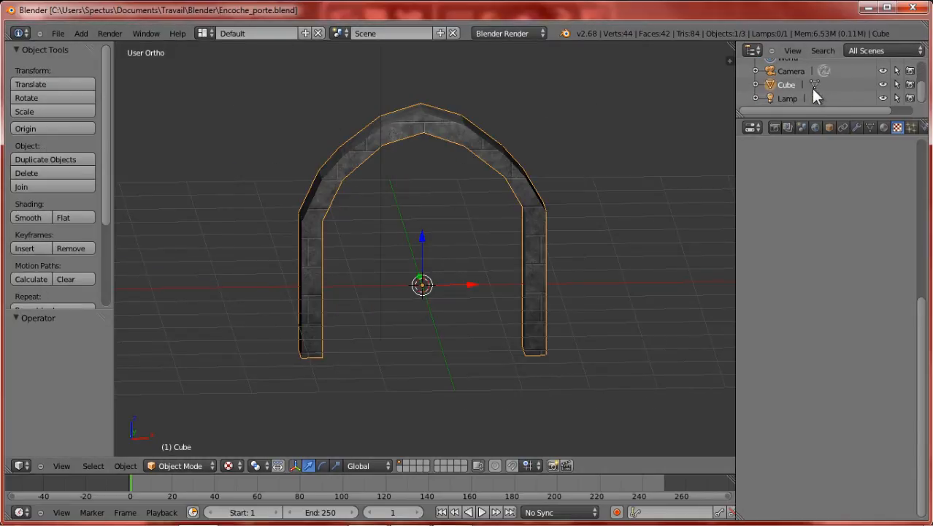
{"action": "right_click", "coordinate": [791, 83]}
{"action": "left_click", "coordinate": [774, 155]}
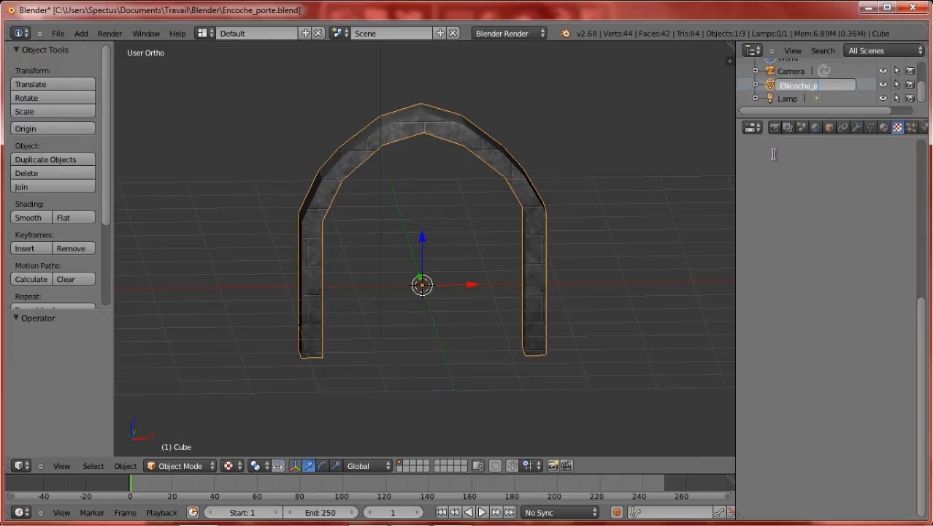
{"action": "type", "text": "ENcoche_porte"}
{"action": "key", "text": "Return"}
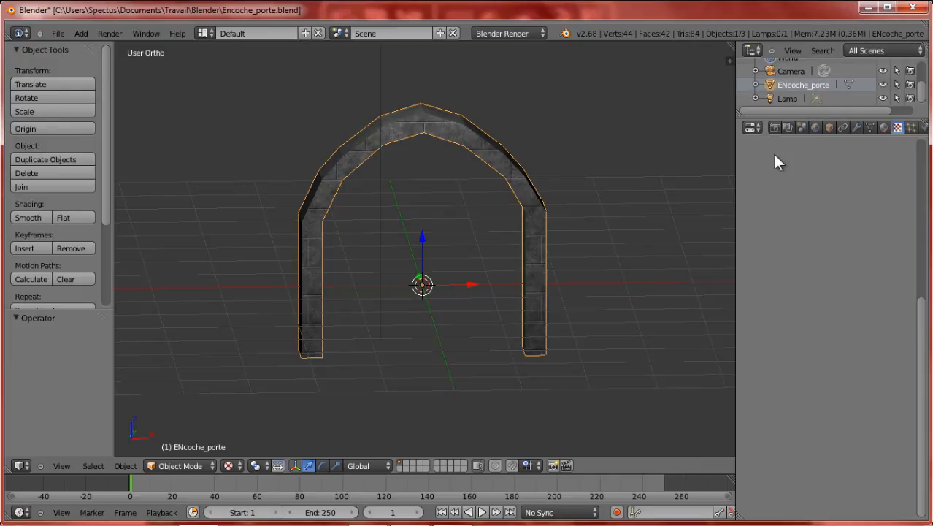
Step: Delete the lamp and the camera from the arch scene, and save over Encoche_porte.blend
{"action": "left_click", "coordinate": [791, 98]}
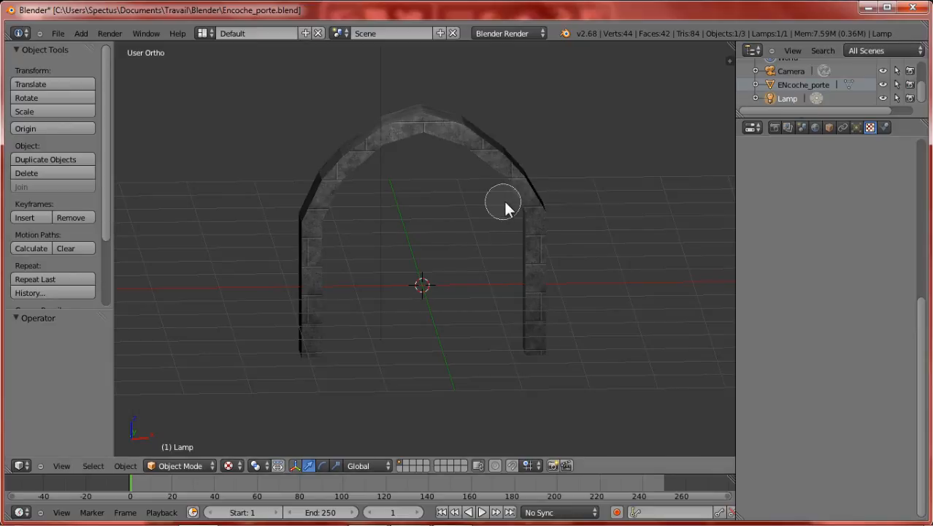
{"action": "key", "text": "x"}
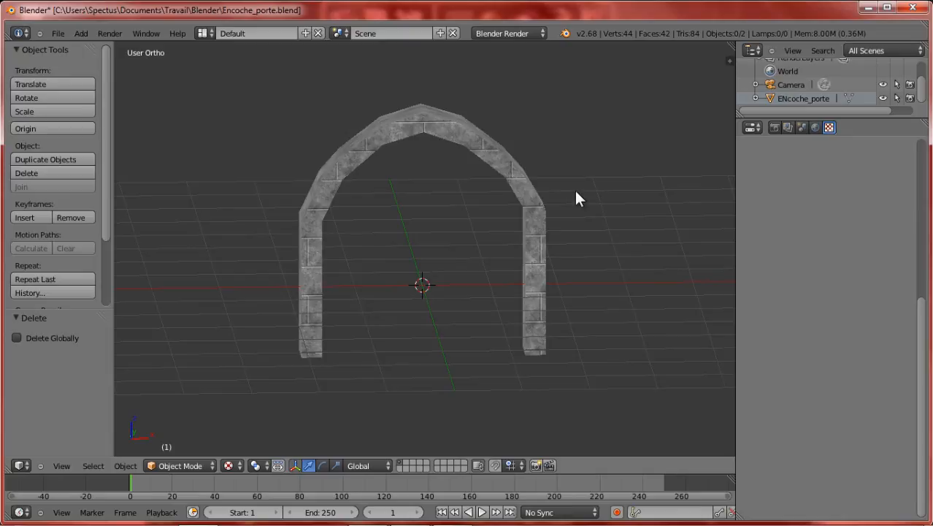
{"action": "left_click", "coordinate": [787, 83]}
{"action": "key", "text": "x"}
{"action": "left_click", "coordinate": [541, 154]}
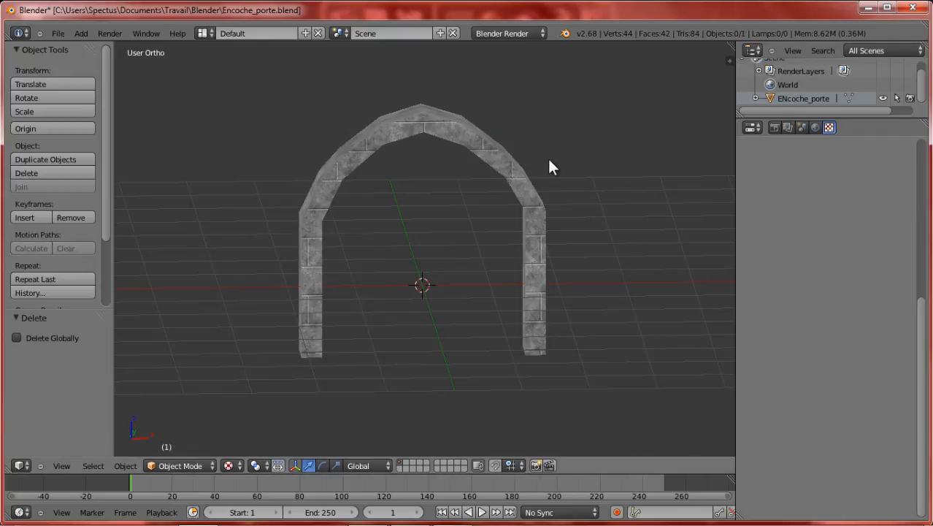
{"action": "scroll", "coordinate": [549, 167], "scroll_direction": "down", "scroll_amount": 4}
{"action": "key", "text": "ctrl+s"}
{"action": "left_click", "coordinate": [549, 162]}
Step: Export the stone arch in Autodesk FBX format as encoche_porte.fbx, and save over Encoche_porte.blend
{"action": "left_click", "coordinate": [58, 33]}
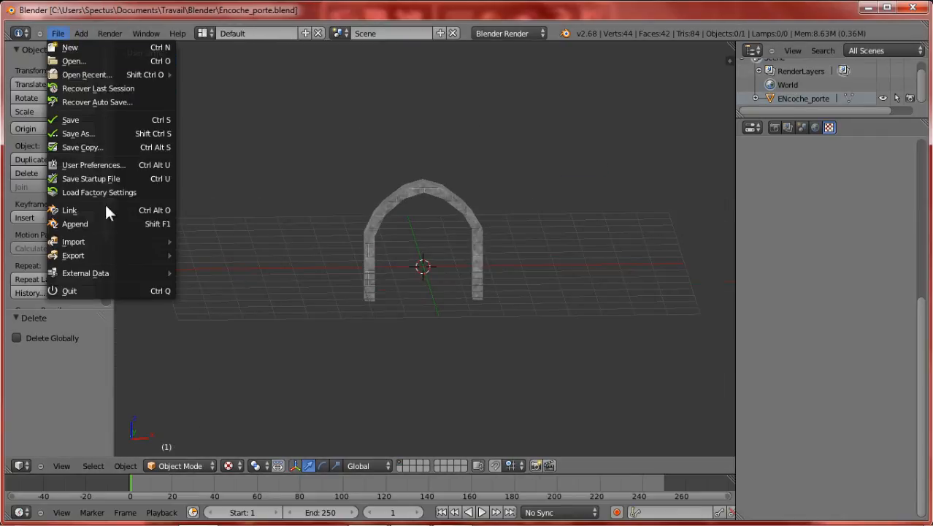
{"action": "mouse_move", "coordinate": [89, 257]}
{"action": "left_click", "coordinate": [257, 324]}
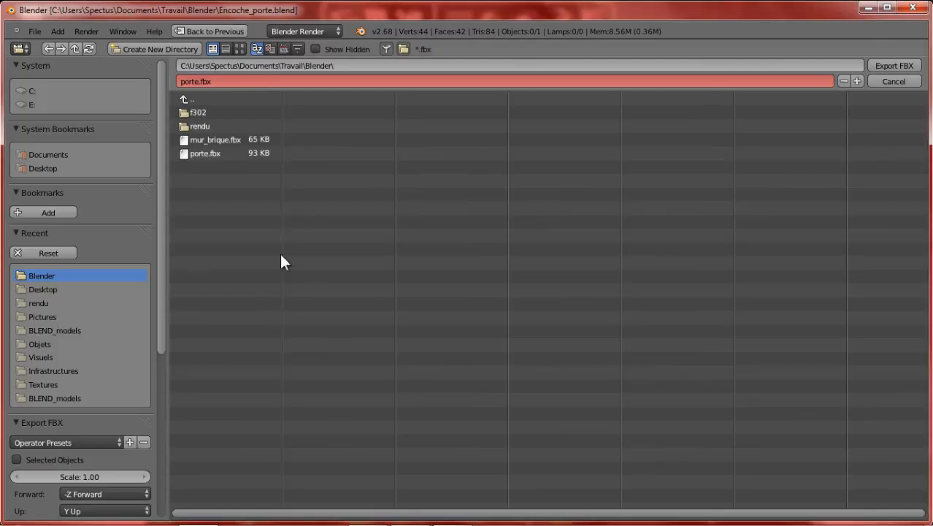
{"action": "left_click", "coordinate": [205, 82]}
{"action": "key", "text": "Home"}
{"action": "type", "text": "enco"}
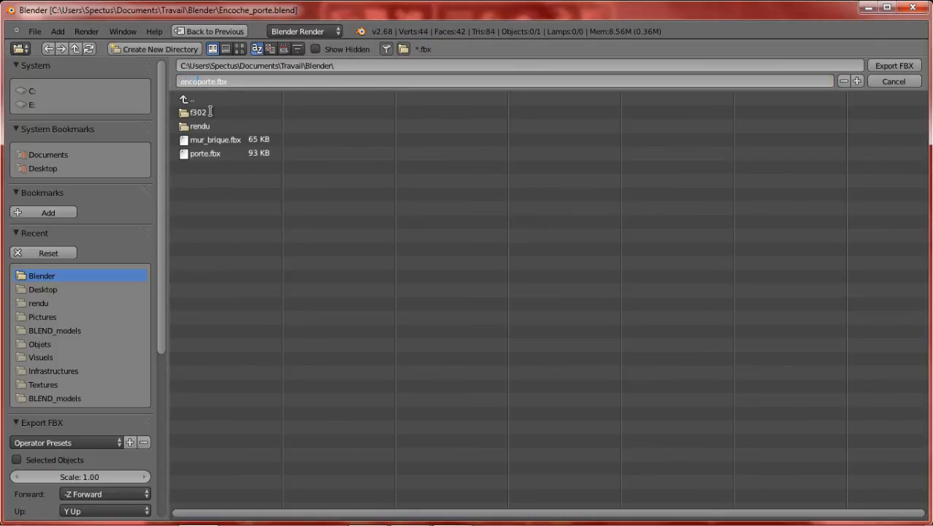
{"action": "type", "text": "che_"}
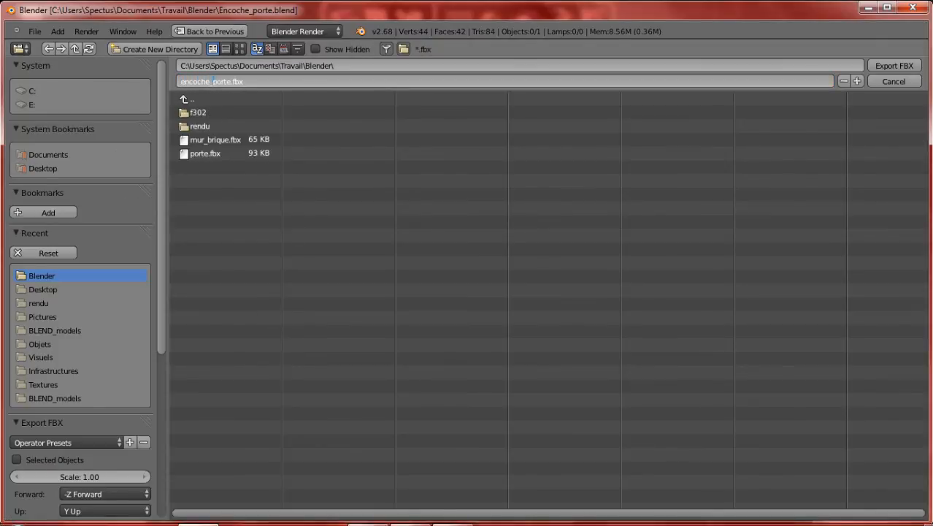
{"action": "left_click", "coordinate": [891, 66]}
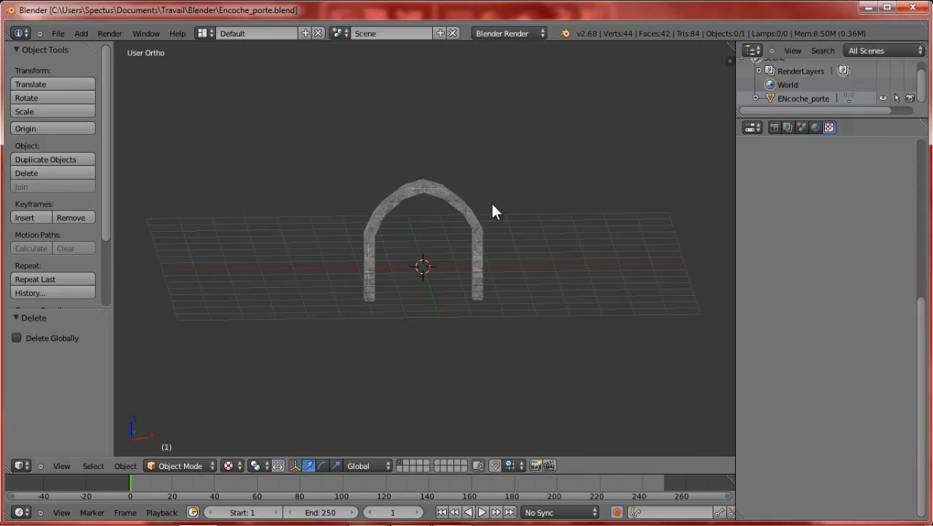
{"action": "key", "text": "ctrl+s"}
{"action": "left_click", "coordinate": [471, 185]}
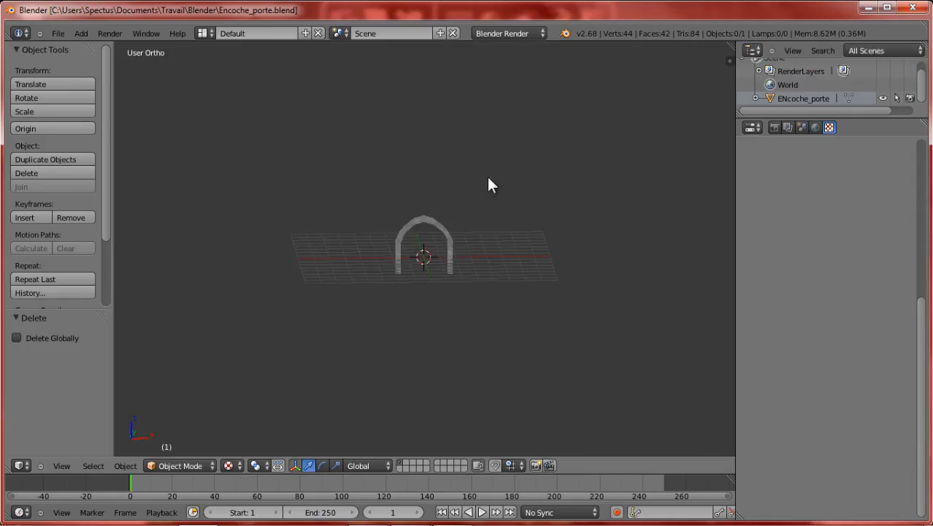
{"action": "left_click", "coordinate": [454, 513]}
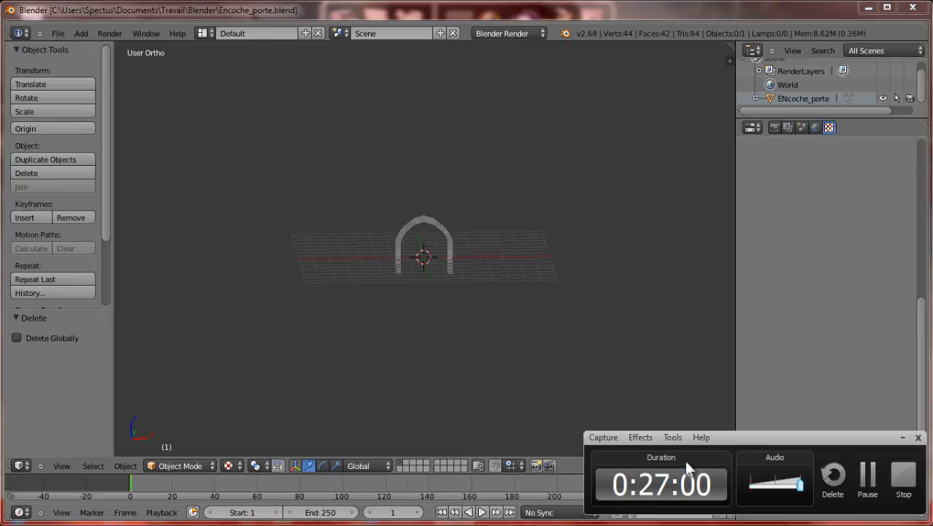
{"action": "left_click", "coordinate": [902, 437]}
{"action": "scroll", "coordinate": [460, 186], "scroll_direction": "down", "scroll_amount": 3}
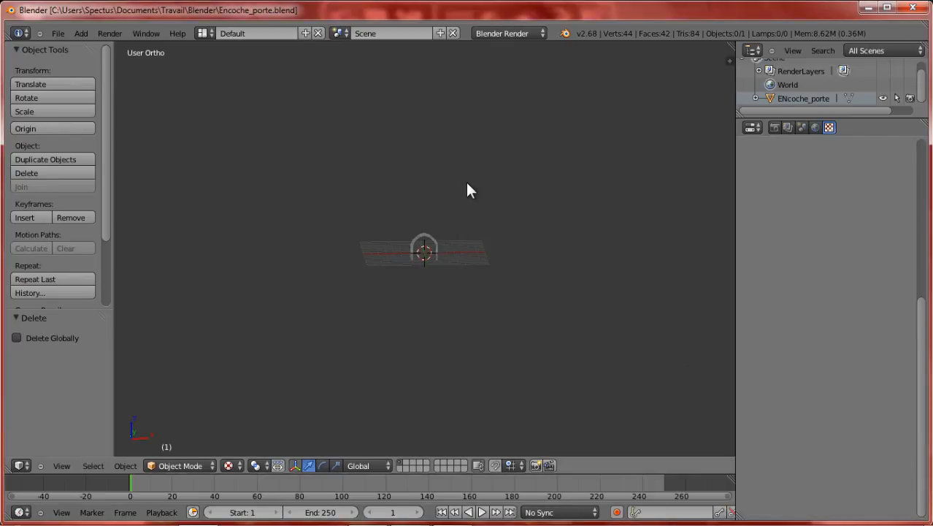
{"action": "scroll", "coordinate": [460, 212], "scroll_direction": "up", "scroll_amount": 8}
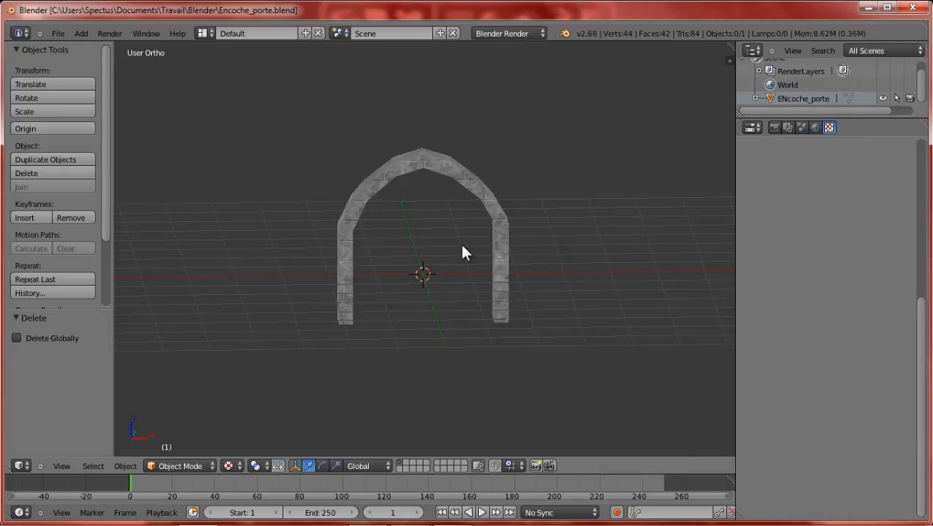
{"action": "middle_click_drag", "start_coordinate": [429, 204], "coordinate": [322, 160]}
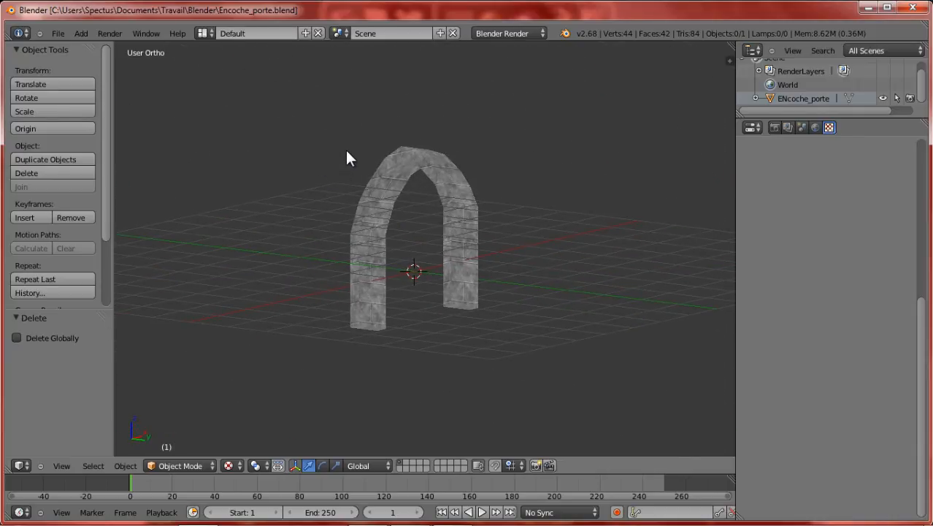
{"action": "middle_click_drag", "start_coordinate": [400, 232], "coordinate": [494, 285]}
{"action": "scroll", "coordinate": [437, 317], "scroll_direction": "up", "scroll_amount": 5}
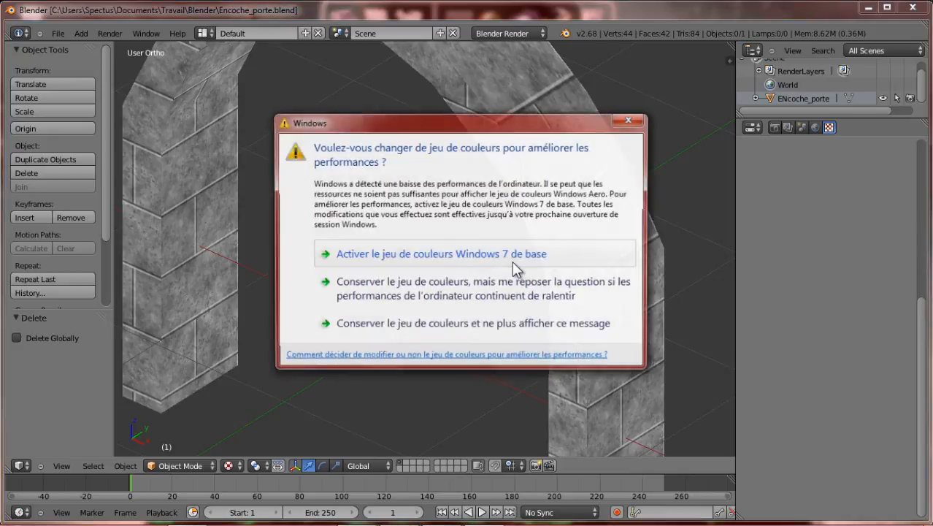
Step: Activate the Windows 7 Basic color scheme in the Windows performance dialog
{"action": "left_click", "coordinate": [552, 253]}
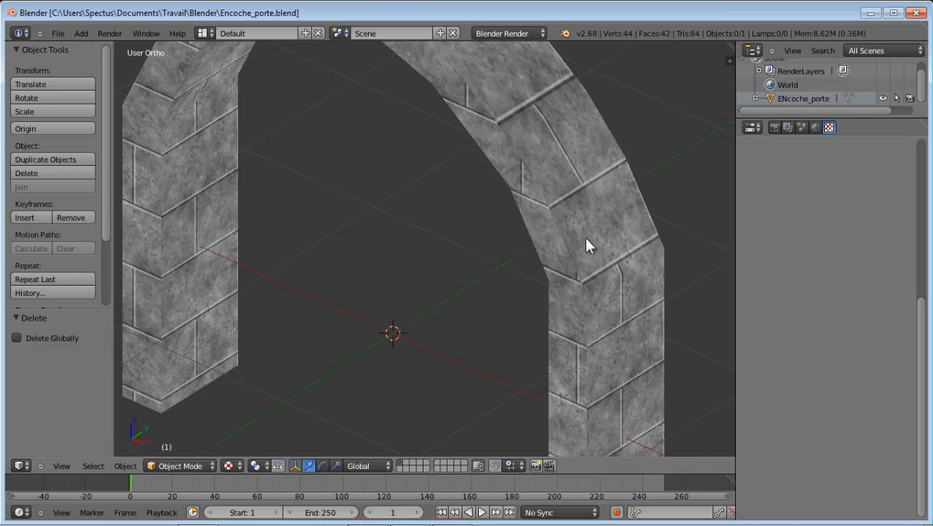
{"action": "scroll", "coordinate": [587, 240], "scroll_direction": "down", "scroll_amount": 4}
{"action": "middle_click_drag", "start_coordinate": [590, 246], "coordinate": [529, 226]}
{"action": "scroll", "coordinate": [530, 227], "scroll_direction": "up", "scroll_amount": 3}
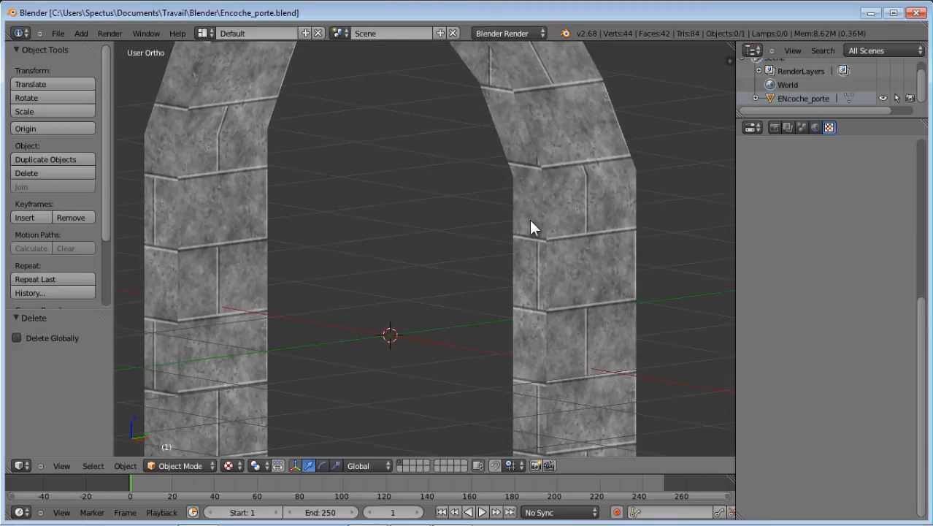